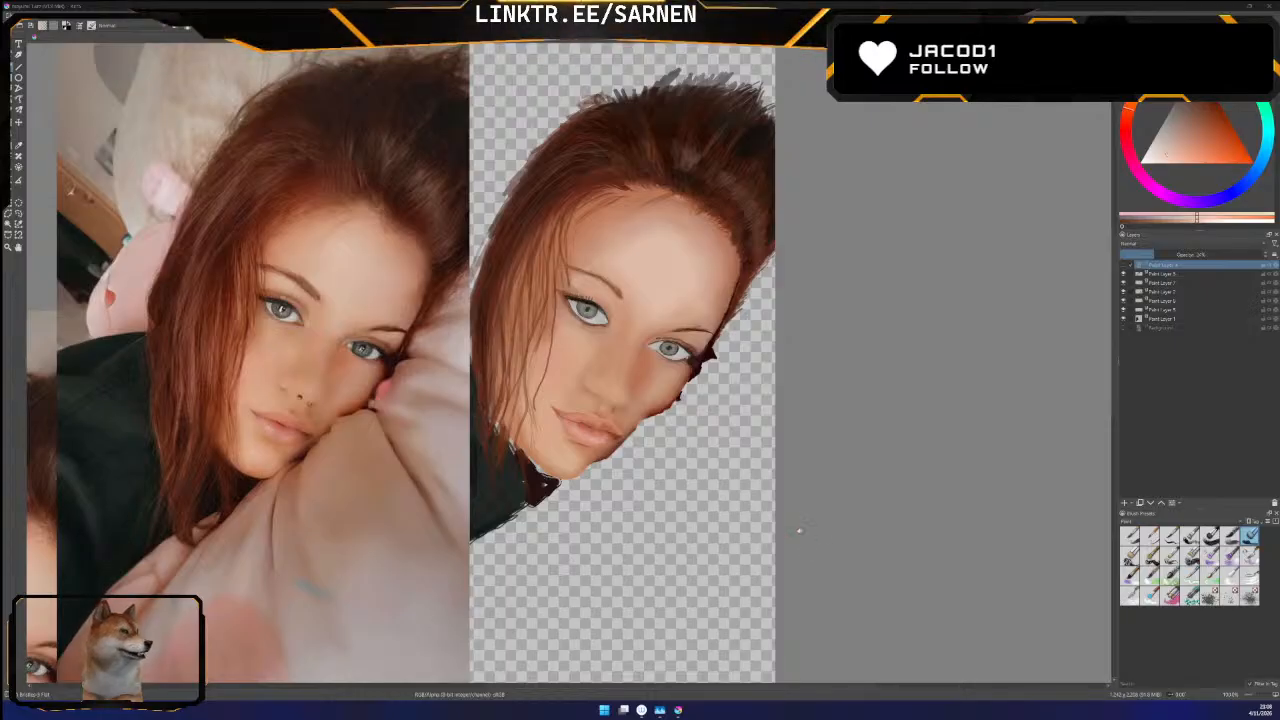
Show the line-art sketch layer at the head of the layer stack and raise its opacity well above its faint setting
left_click(1123, 265)
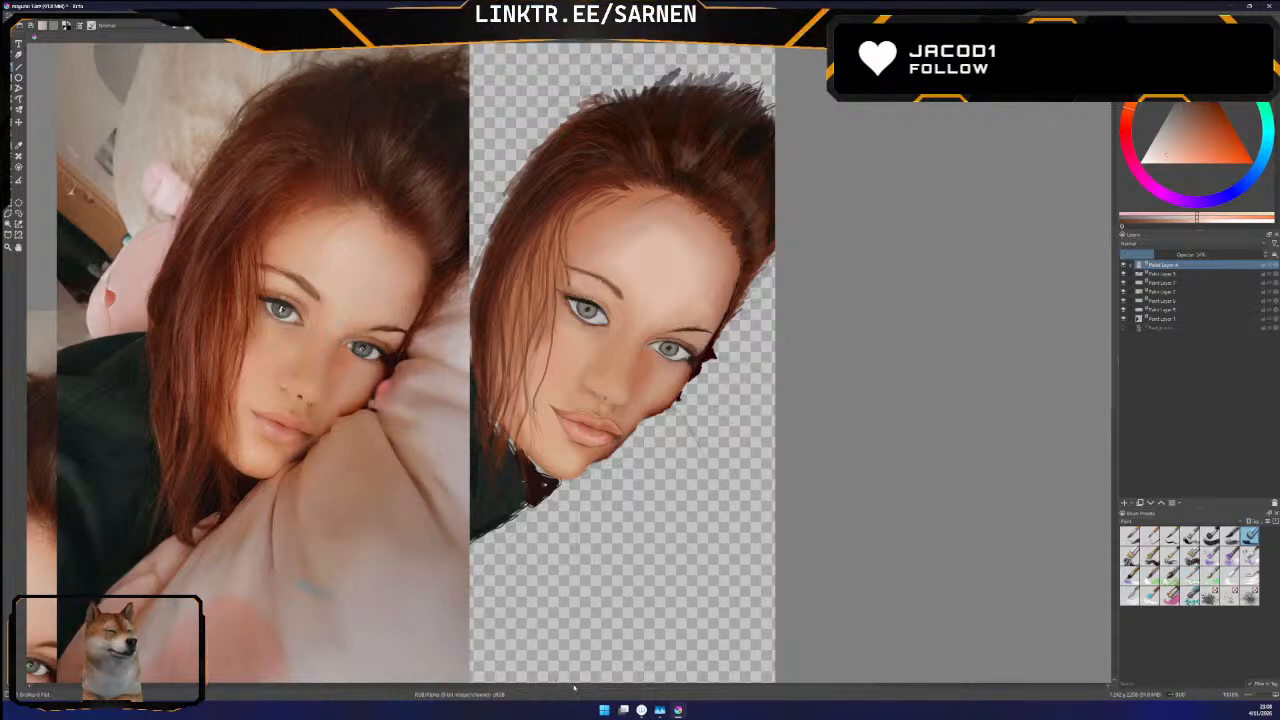
left_click_drag(567, 686, 548, 686)
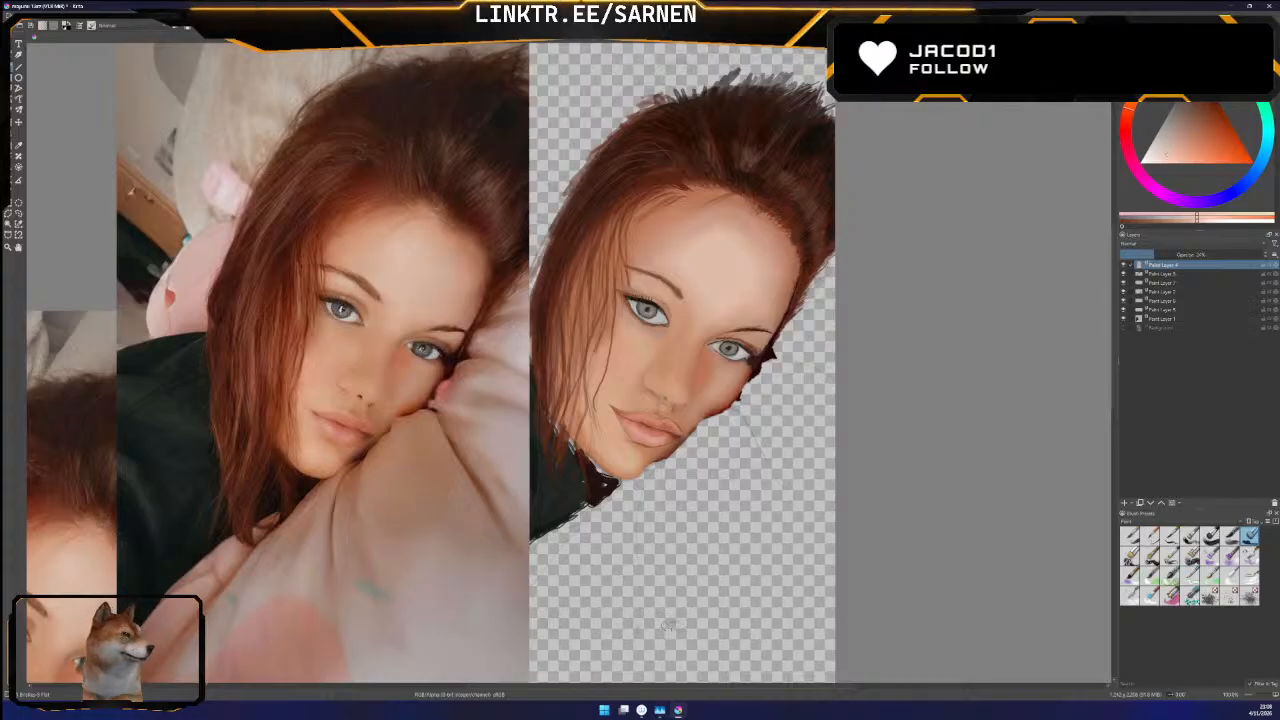
left_click_drag(1255, 695, 1257, 698)
left_click_drag(548, 687, 613, 693)
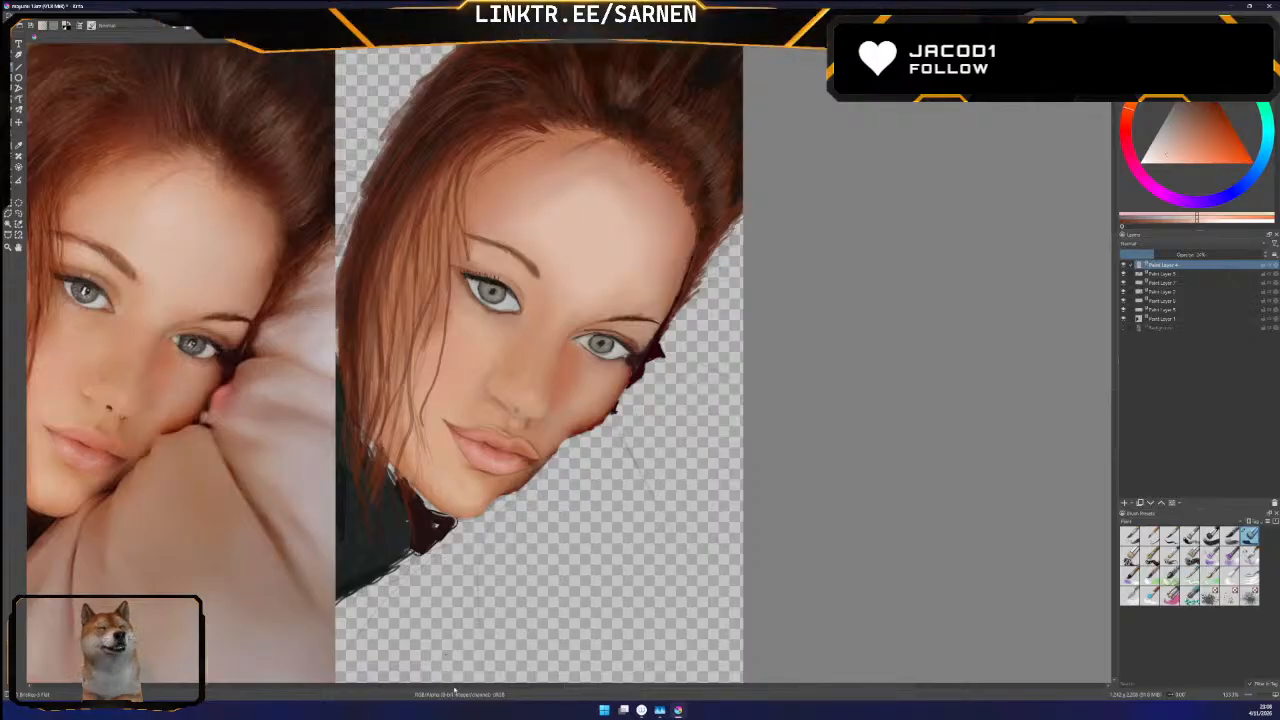
left_click_drag(636, 688, 594, 688)
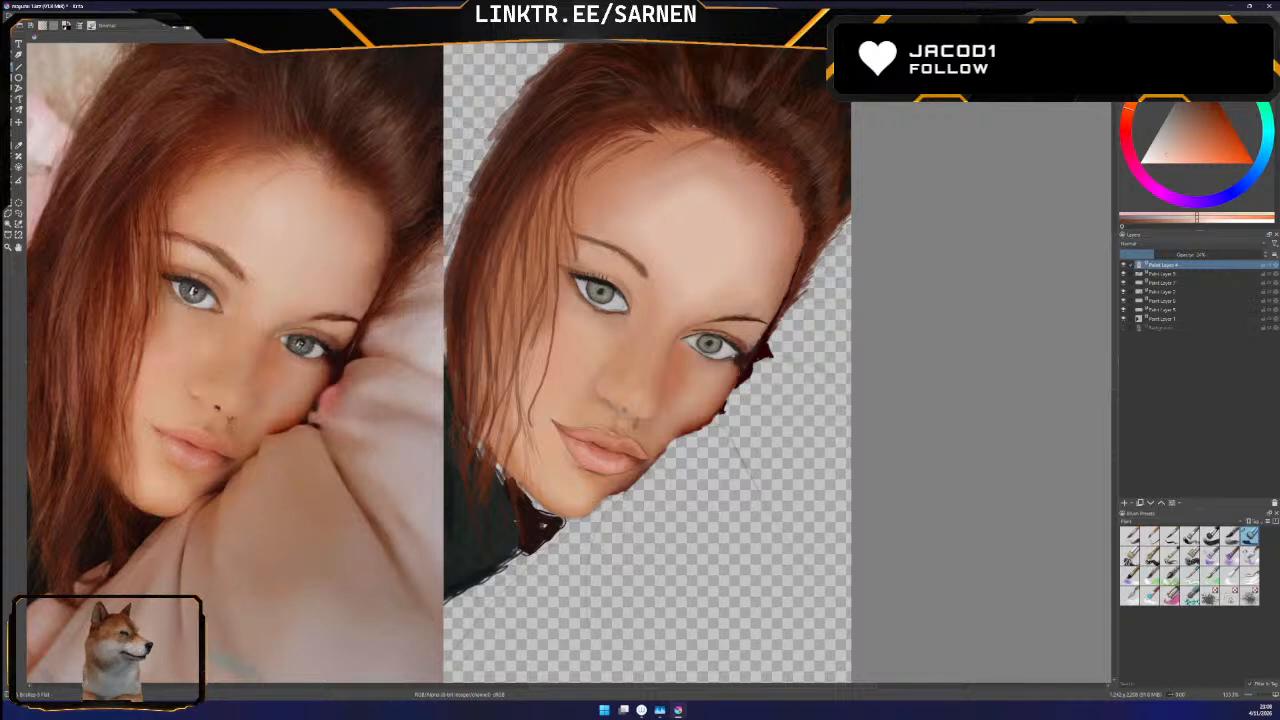
scroll(439, 362, "up", 1)
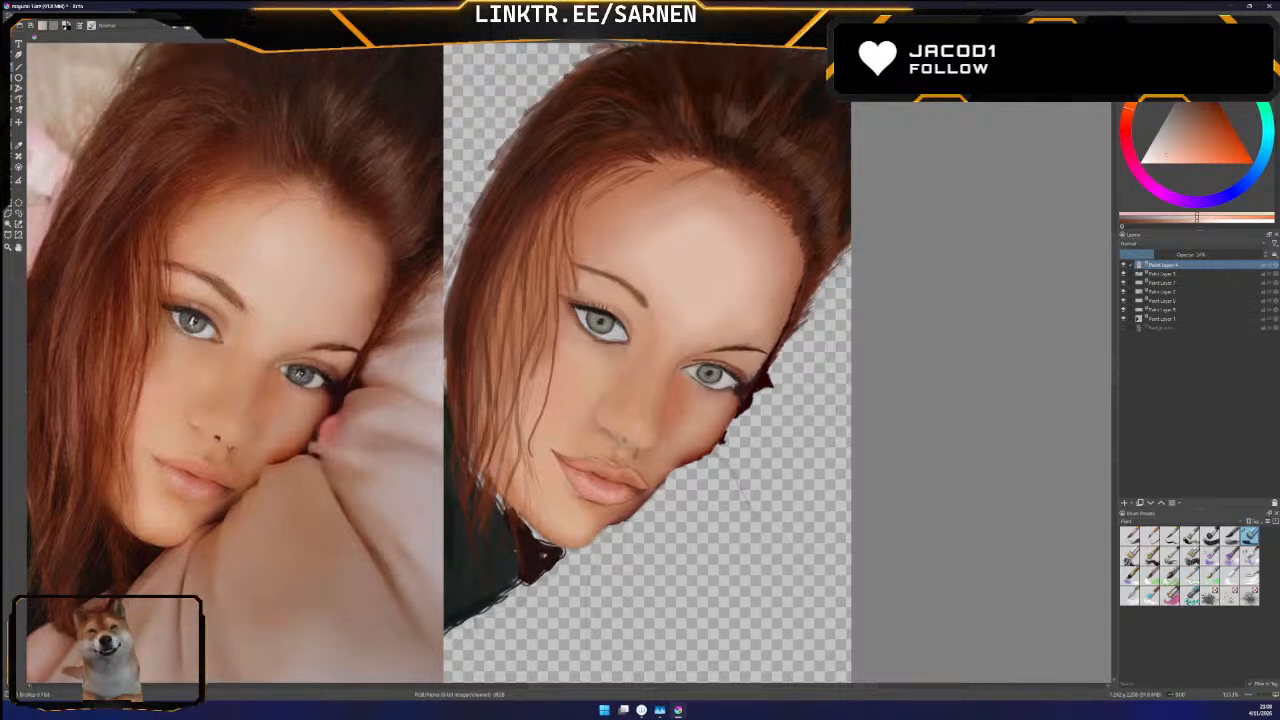
left_click(1124, 266)
left_click(1124, 266)
mouse_move(1157, 255)
left_mouse_down()
mouse_move(1217, 255)
mouse_move(1206, 255)
left_mouse_up()
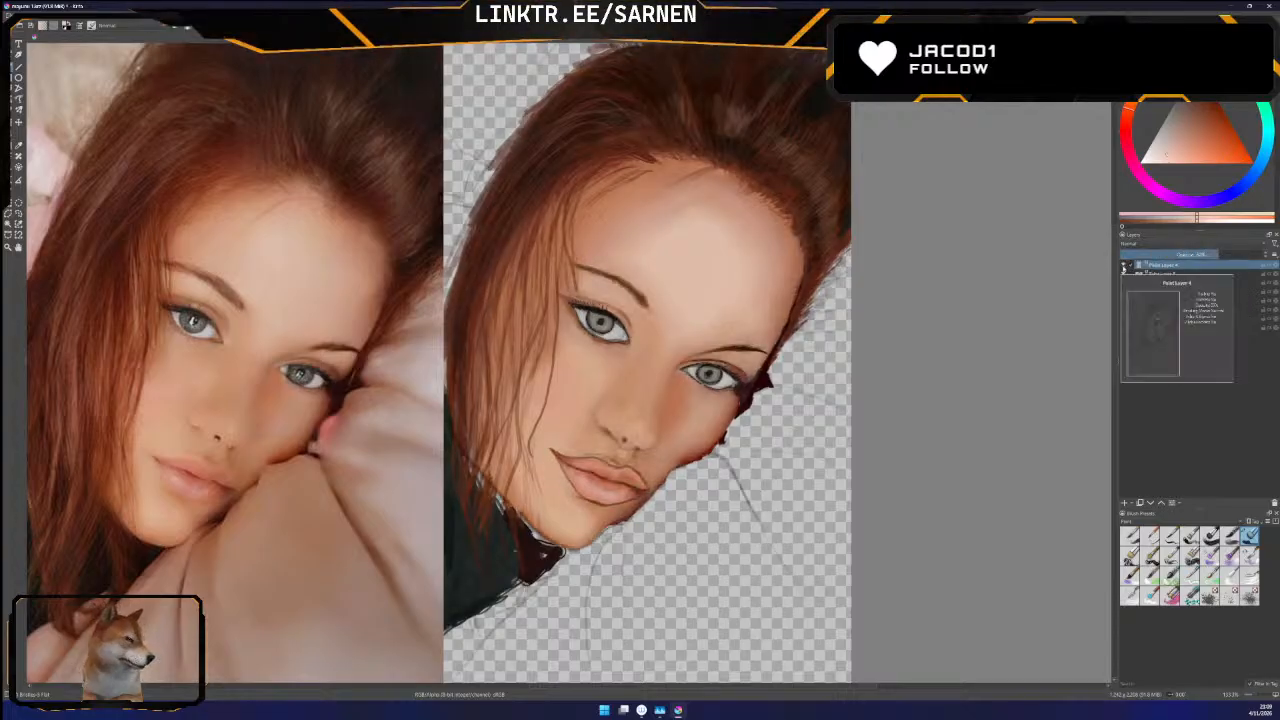
Hide the line-art layer and select the painted hair layer beneath it, switching its visibility off and on
left_click(1123, 268)
left_click(1132, 273)
left_click(1123, 273)
left_click(1123, 273)
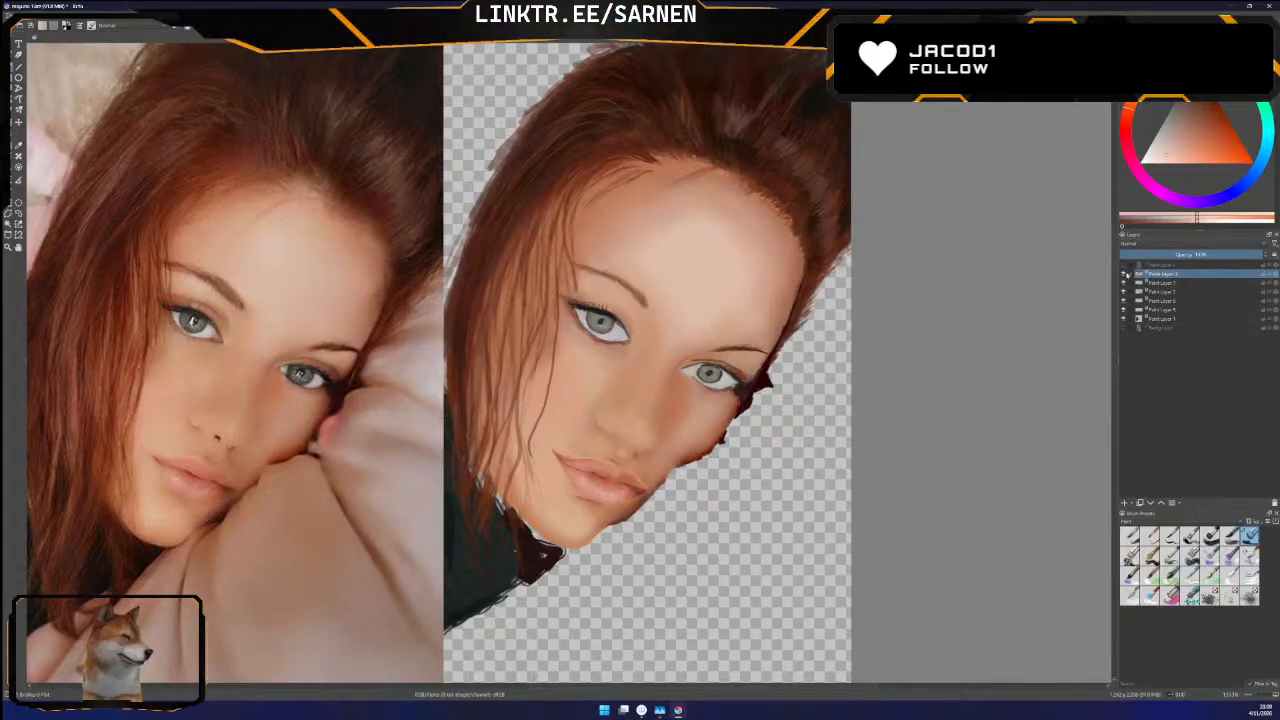
Show the line-art layer again and sample the near-black tone from the darkest hair in the reference photo
left_click_drag(1116, 292, 1113, 255)
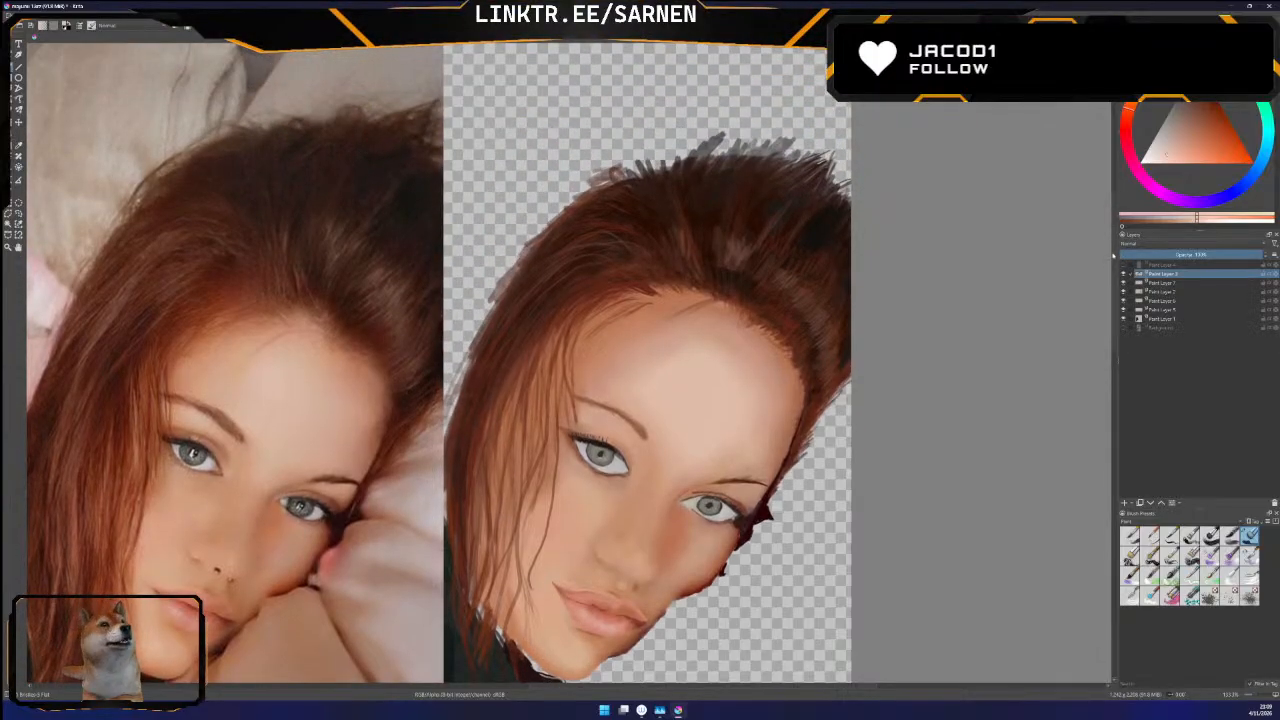
key("p")
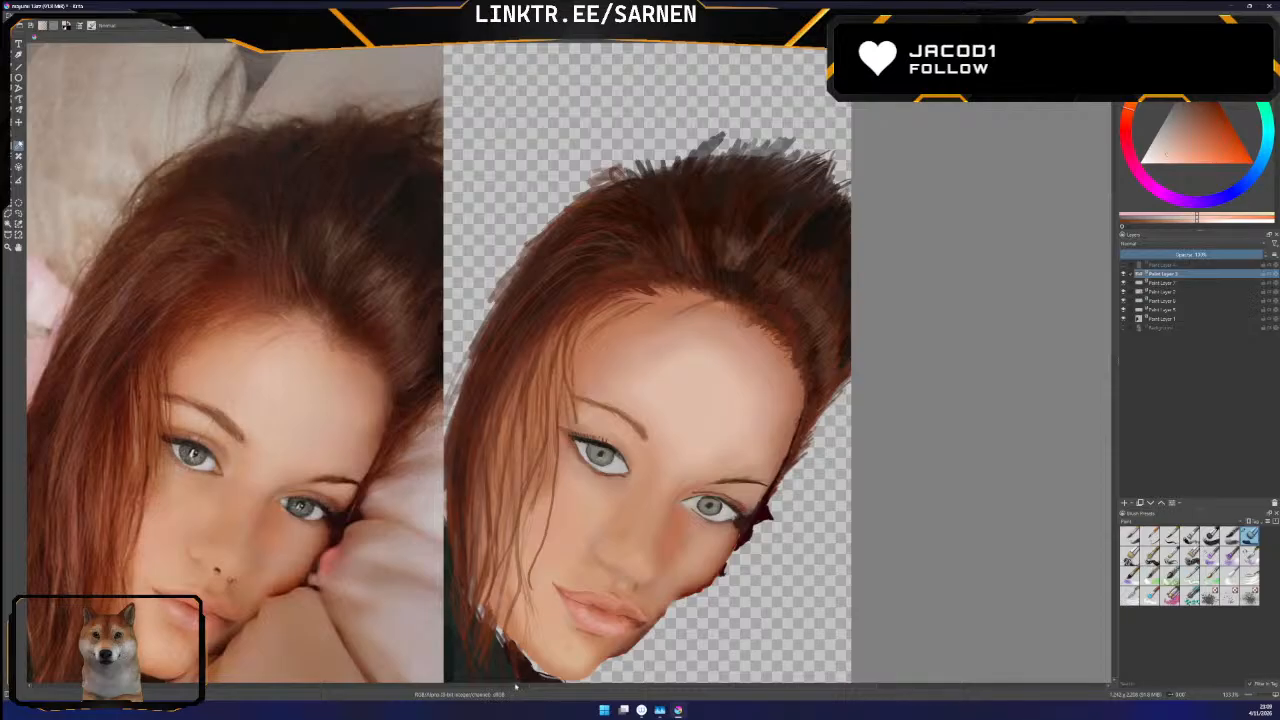
left_click_drag(593, 688, 580, 688)
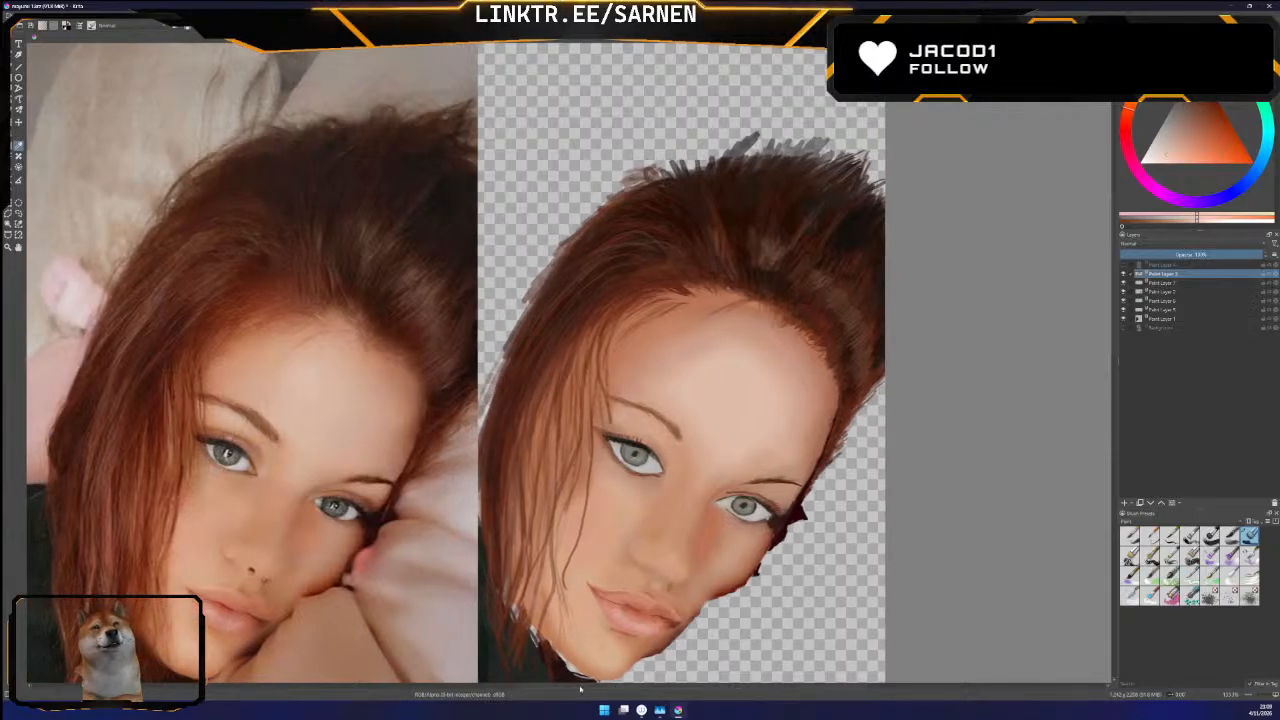
left_click(1123, 264)
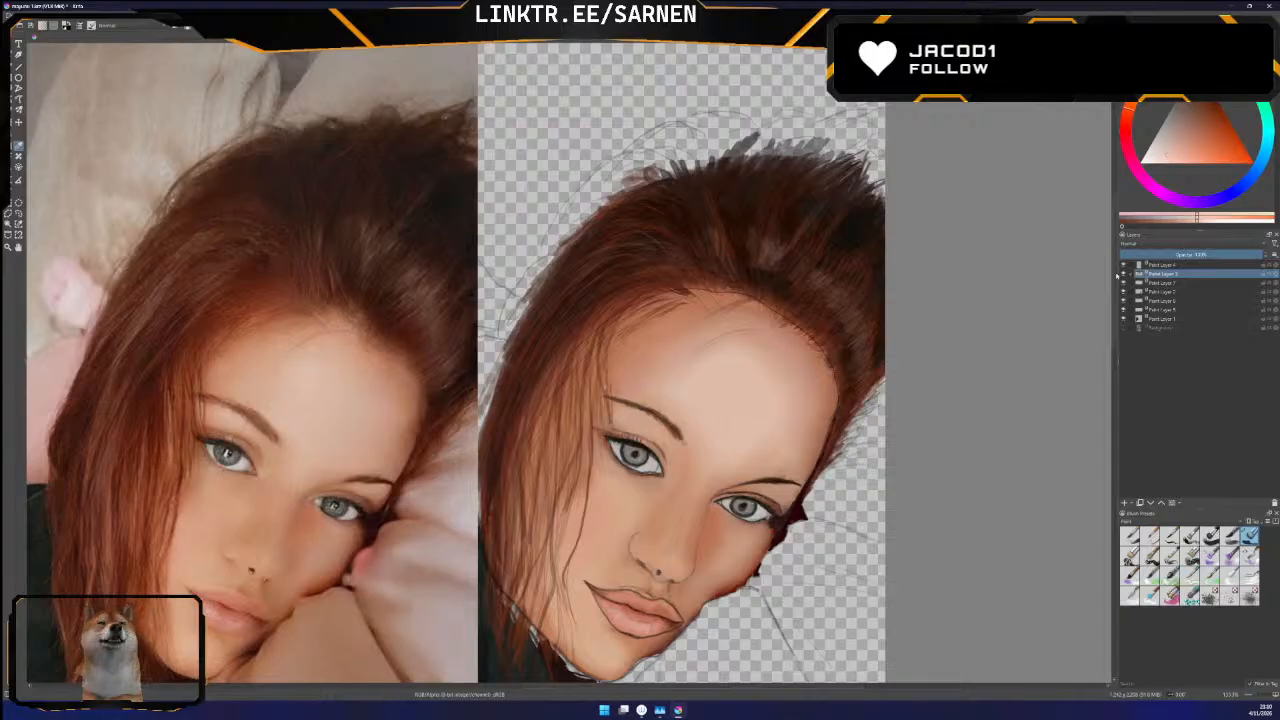
left_click_drag(540, 687, 525, 692)
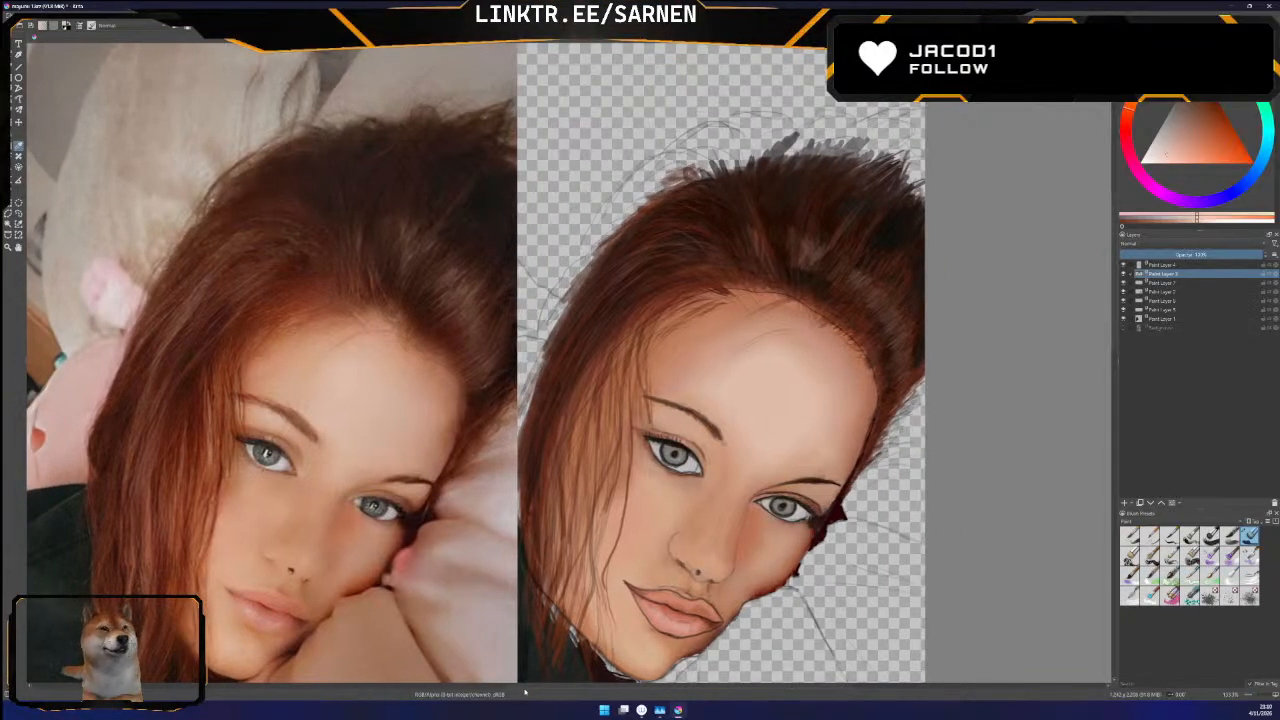
left_click(1122, 279)
left_click(1122, 279)
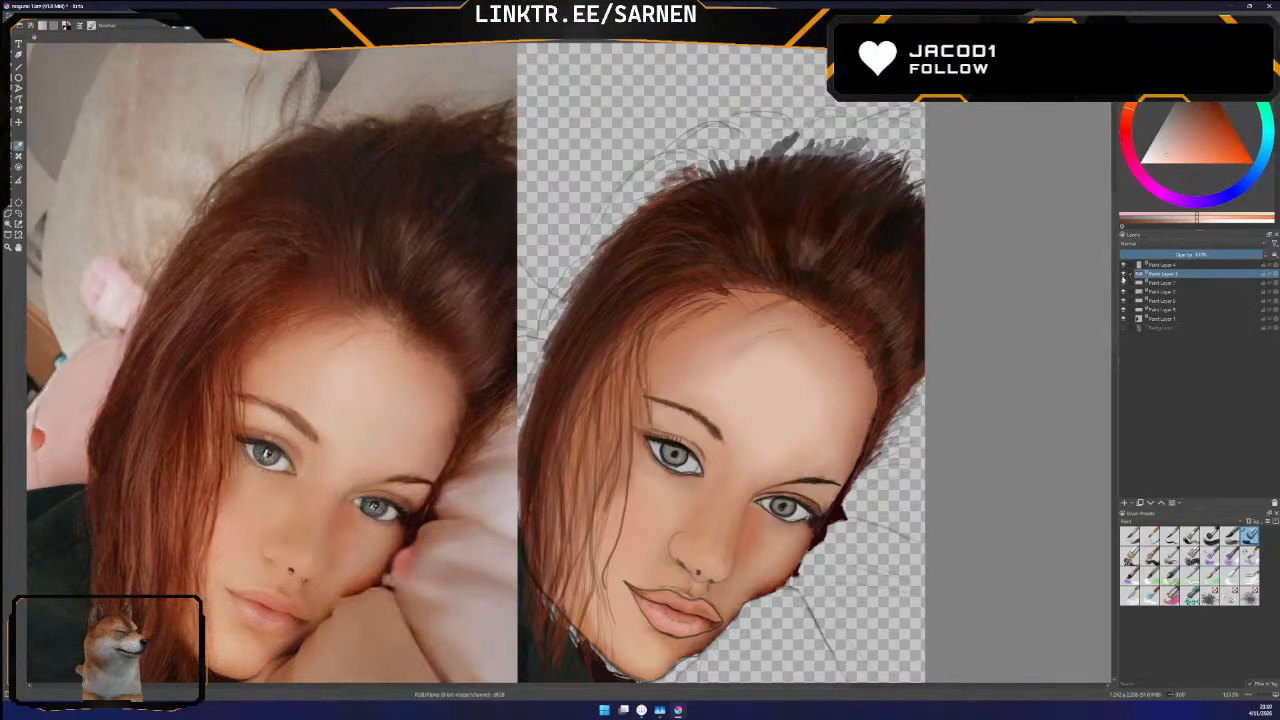
left_click(486, 212)
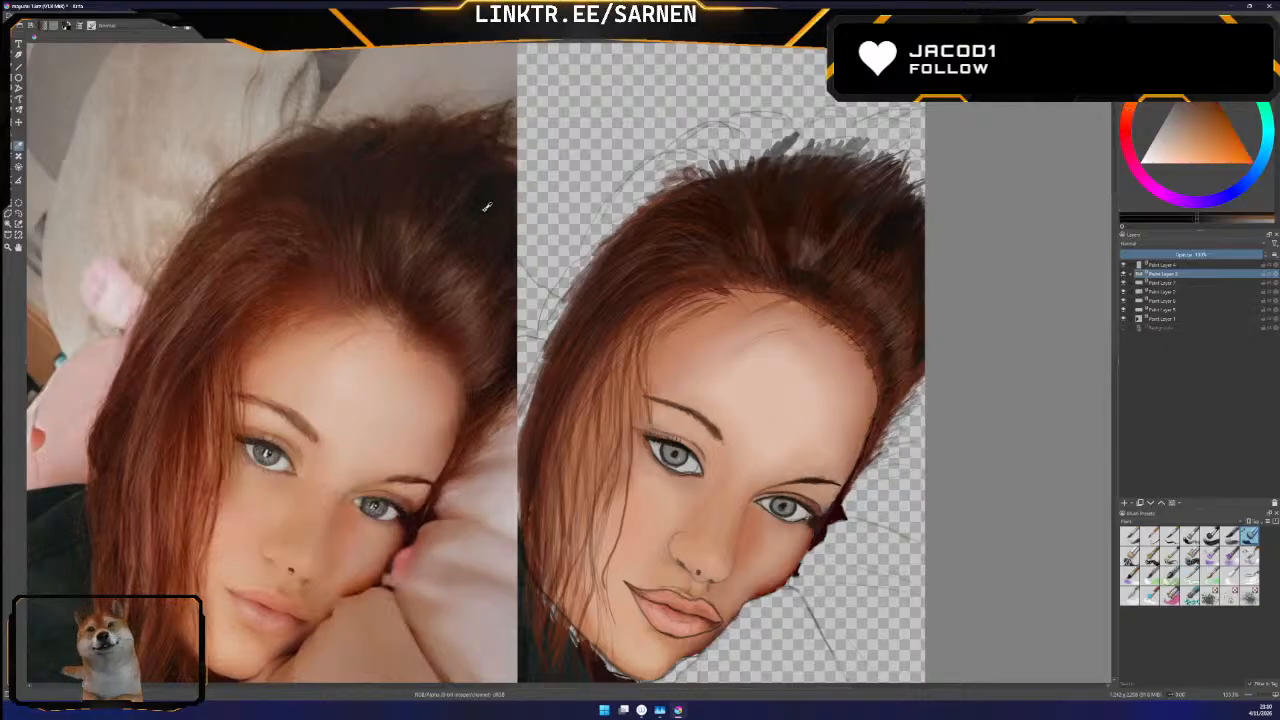
Toggle the hair layer's visibility twice to compare the portrait with and without the painted hair
left_click_drag(623, 687, 653, 693)
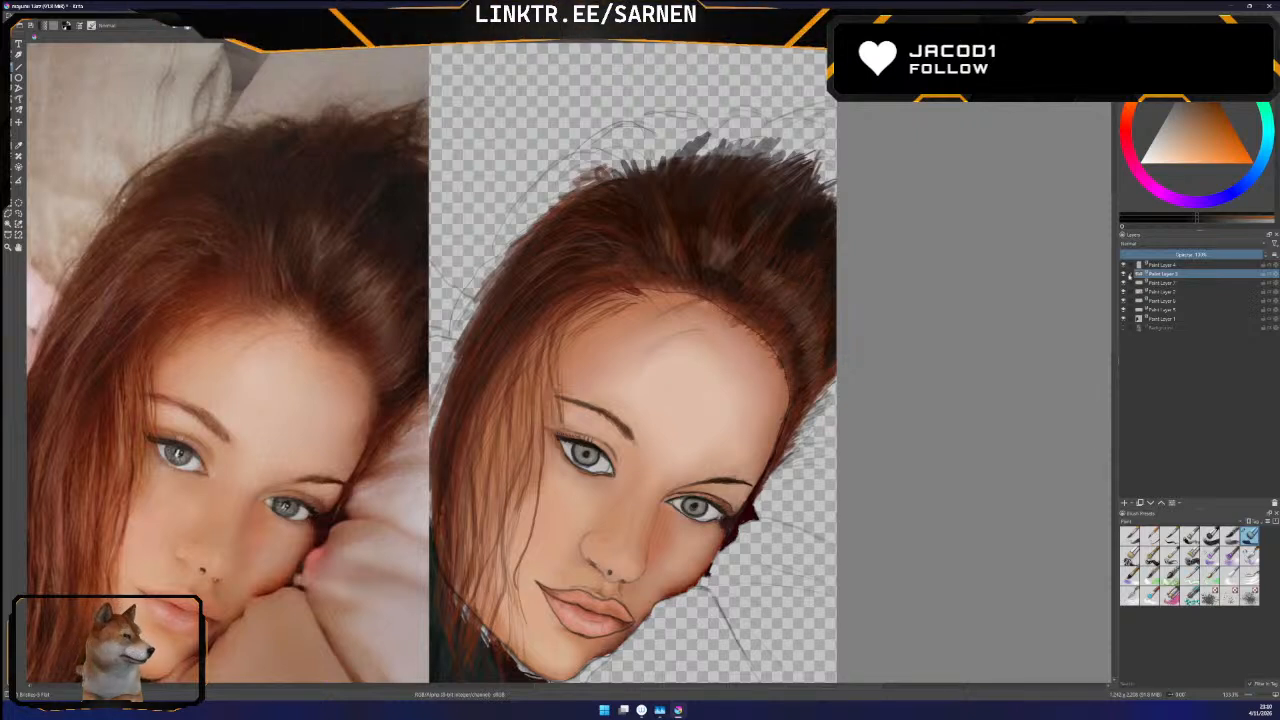
left_click(1123, 273)
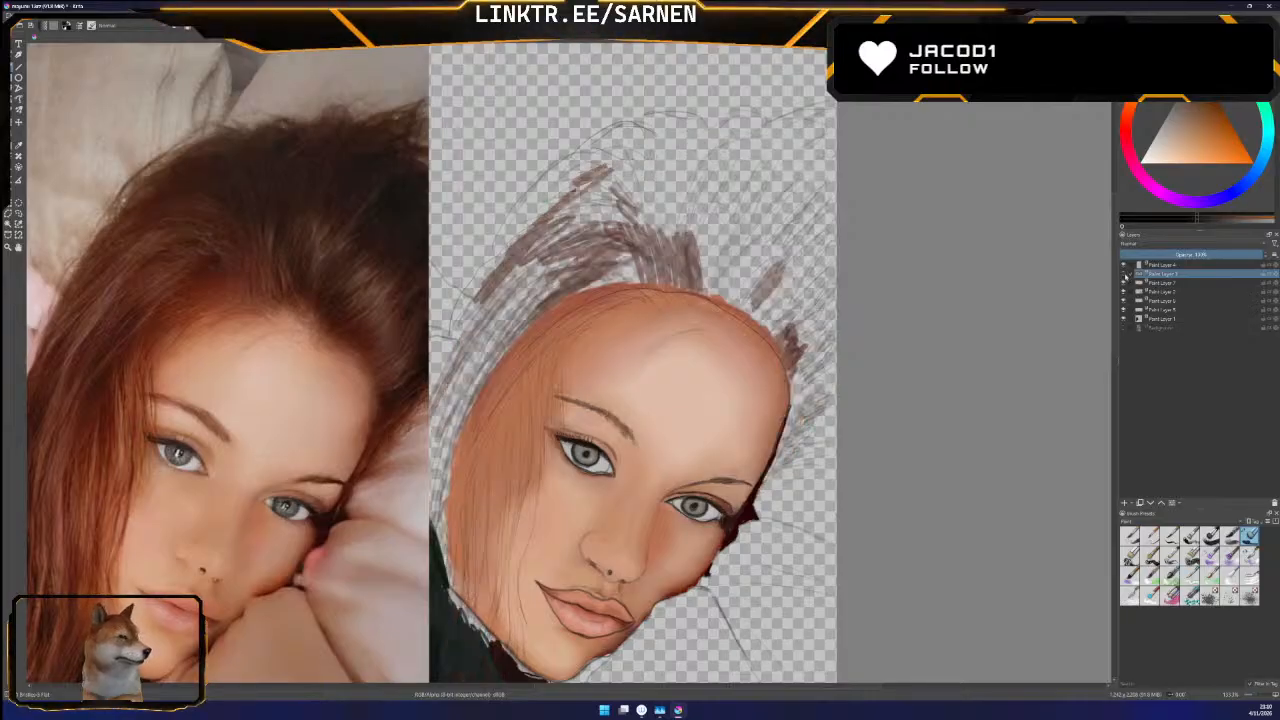
left_click(1123, 273)
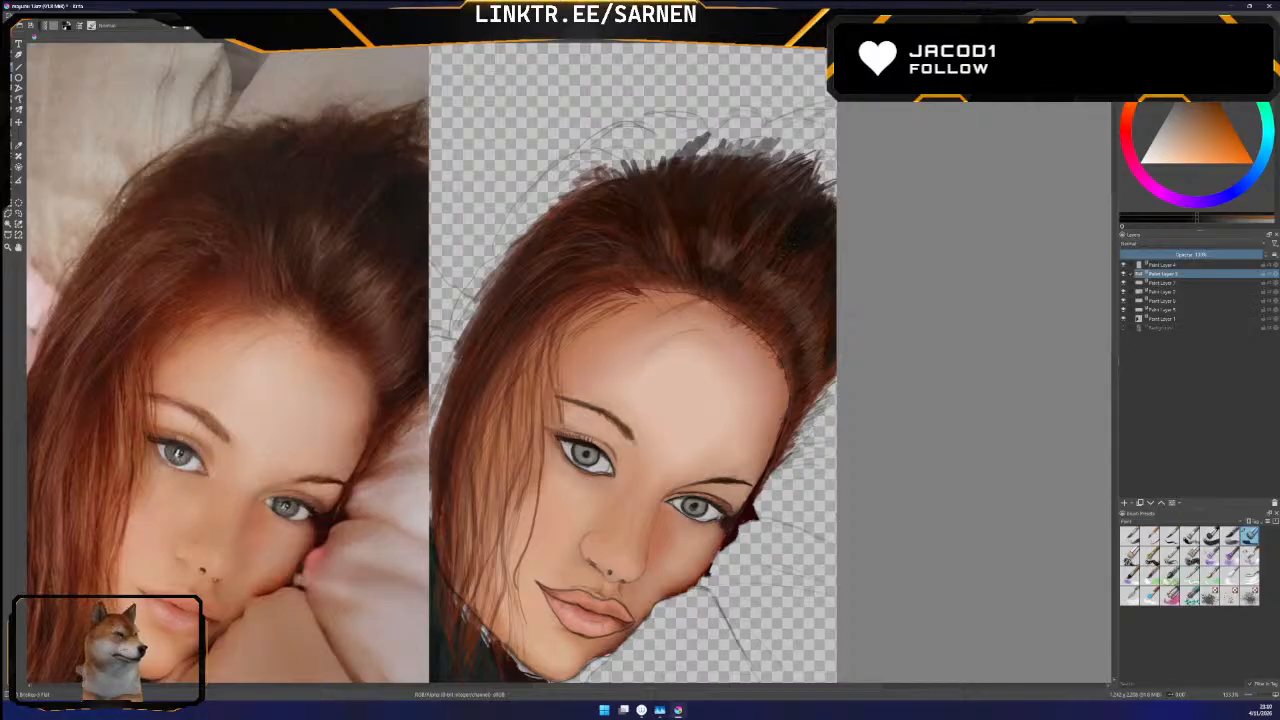
left_click(1124, 273)
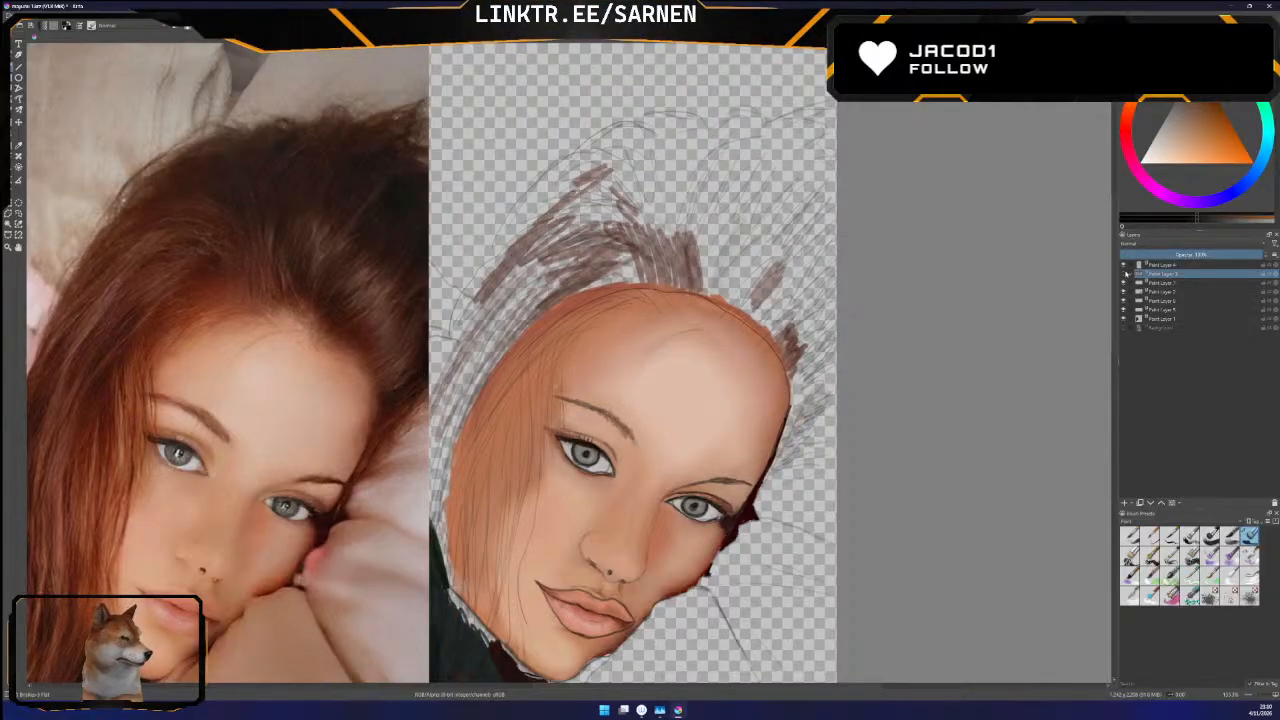
left_click(1125, 273)
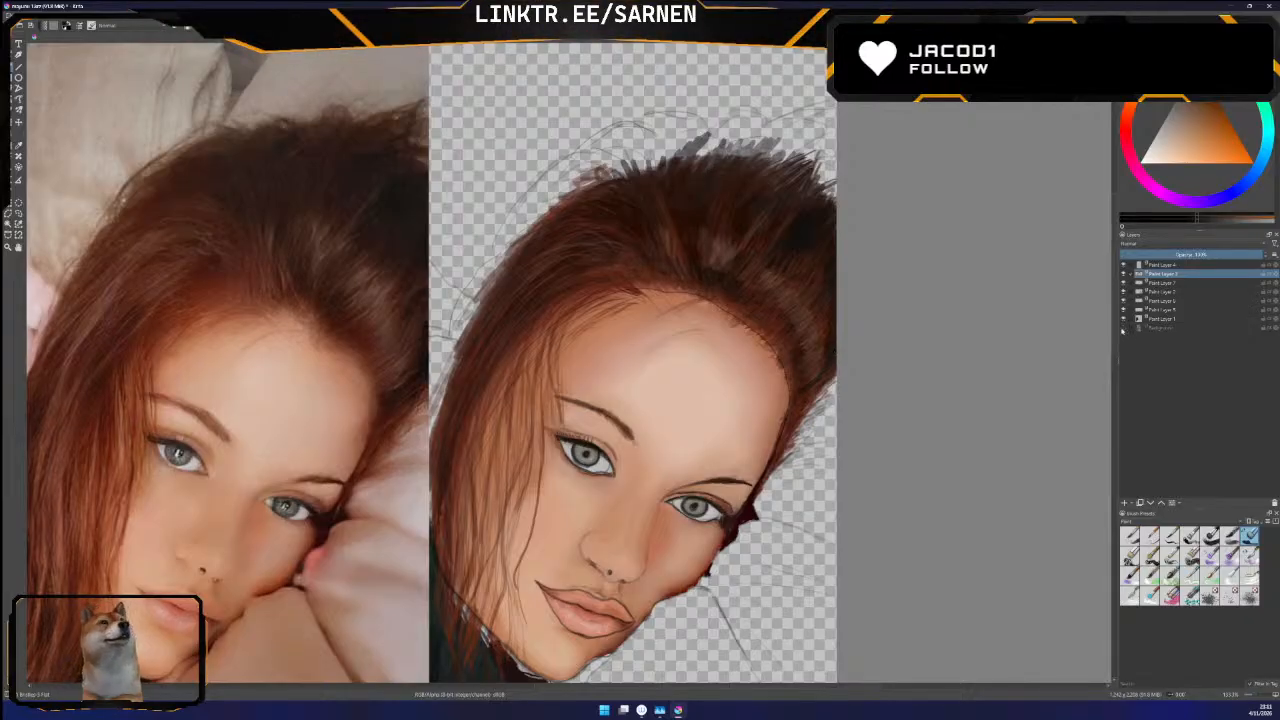
mouse_move(1122, 330)
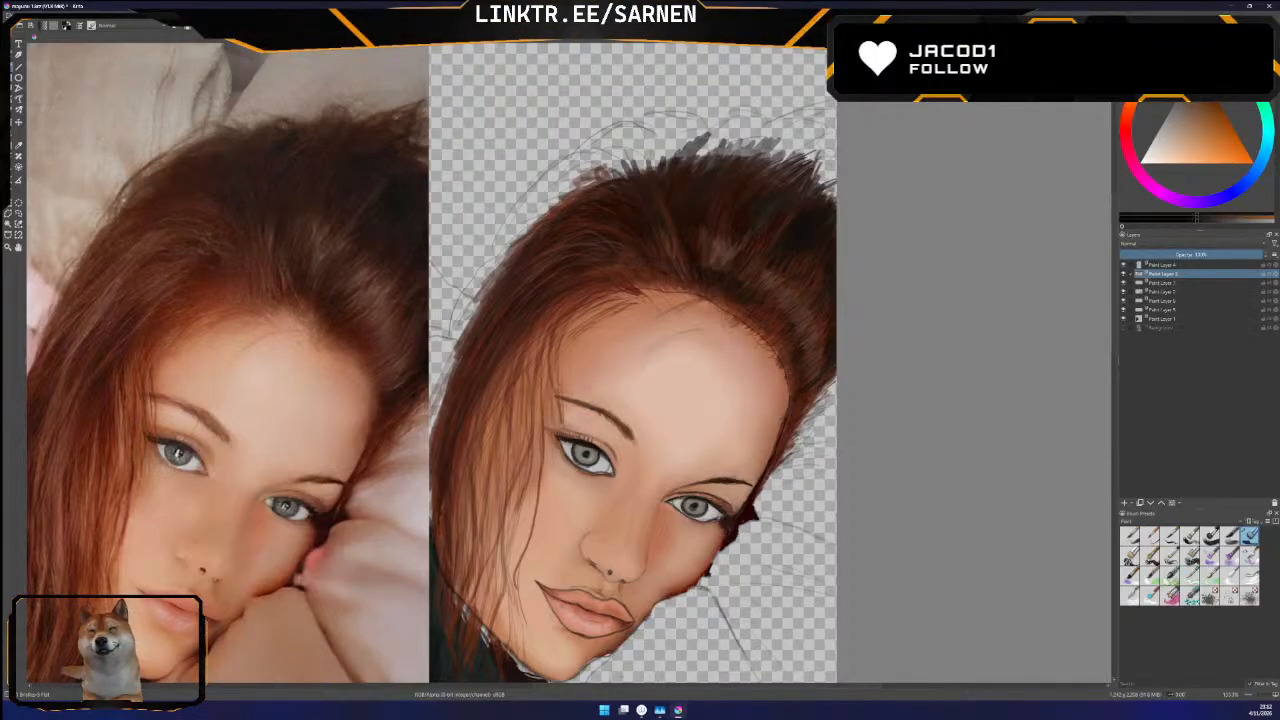
Paint darker brown-red strands into the long hair beside the cheek on the hair layer
left_click_drag(656, 689, 620, 688)
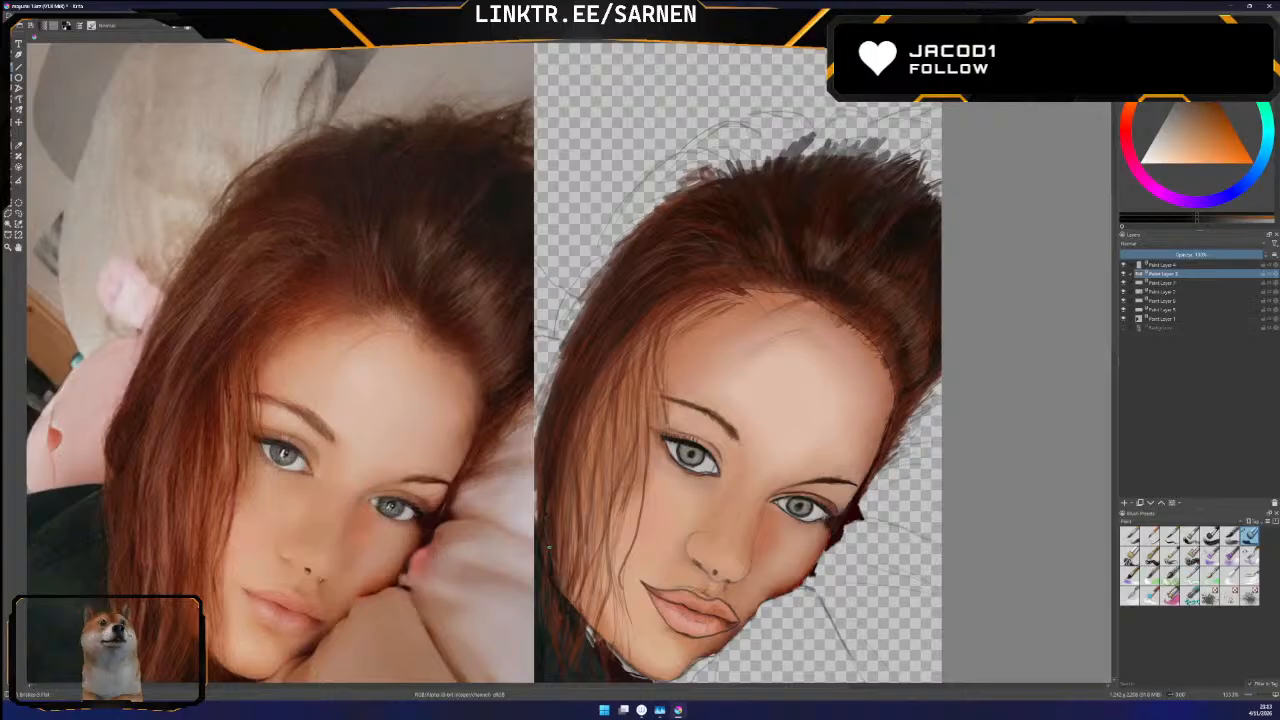
left_click(1114, 371)
mouse_move(1114, 371)
left_mouse_down()
mouse_move(1116, 349)
mouse_move(1114, 379)
left_mouse_up()
left_click(1116, 350)
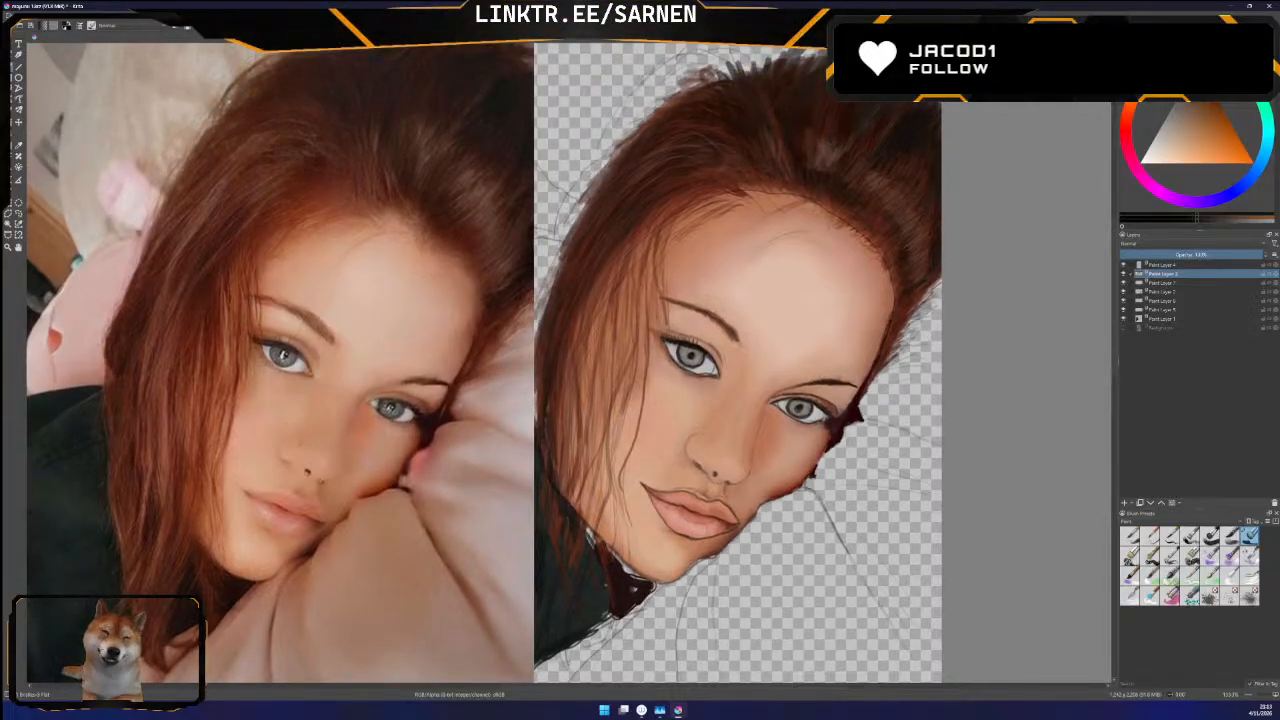
left_click_drag(1116, 386, 1114, 195)
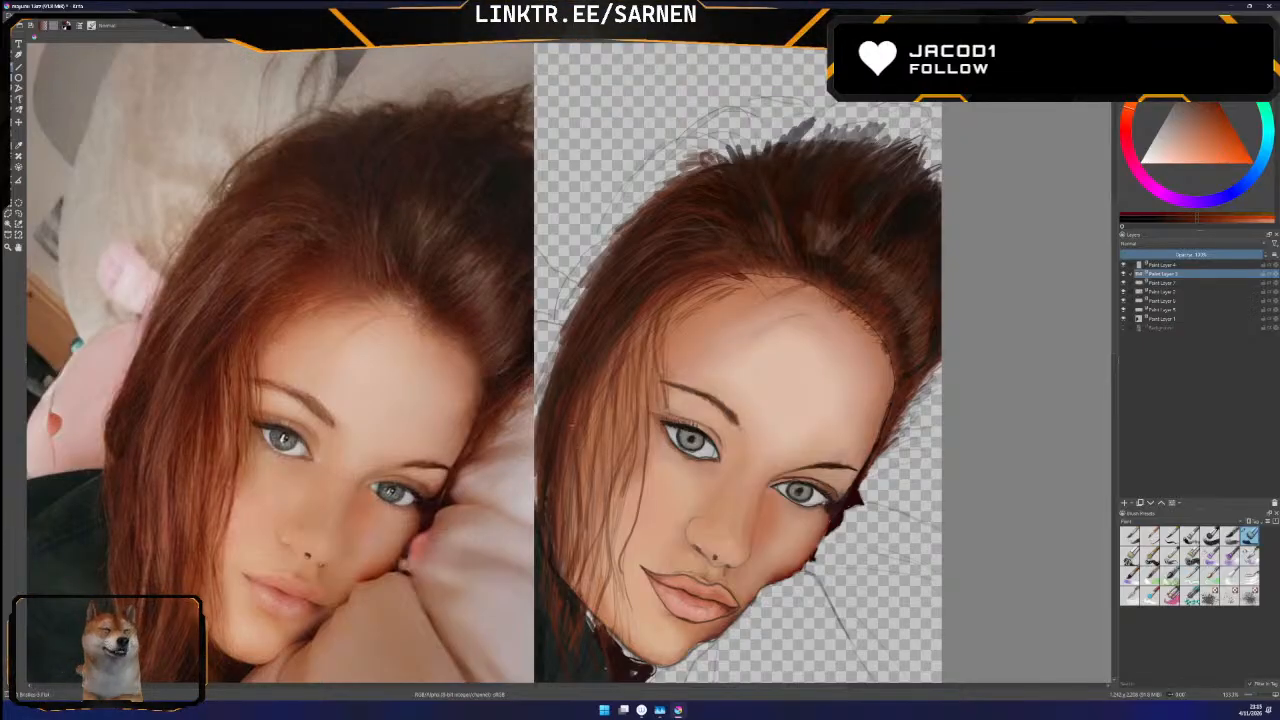
left_click_drag(603, 396, 599, 480)
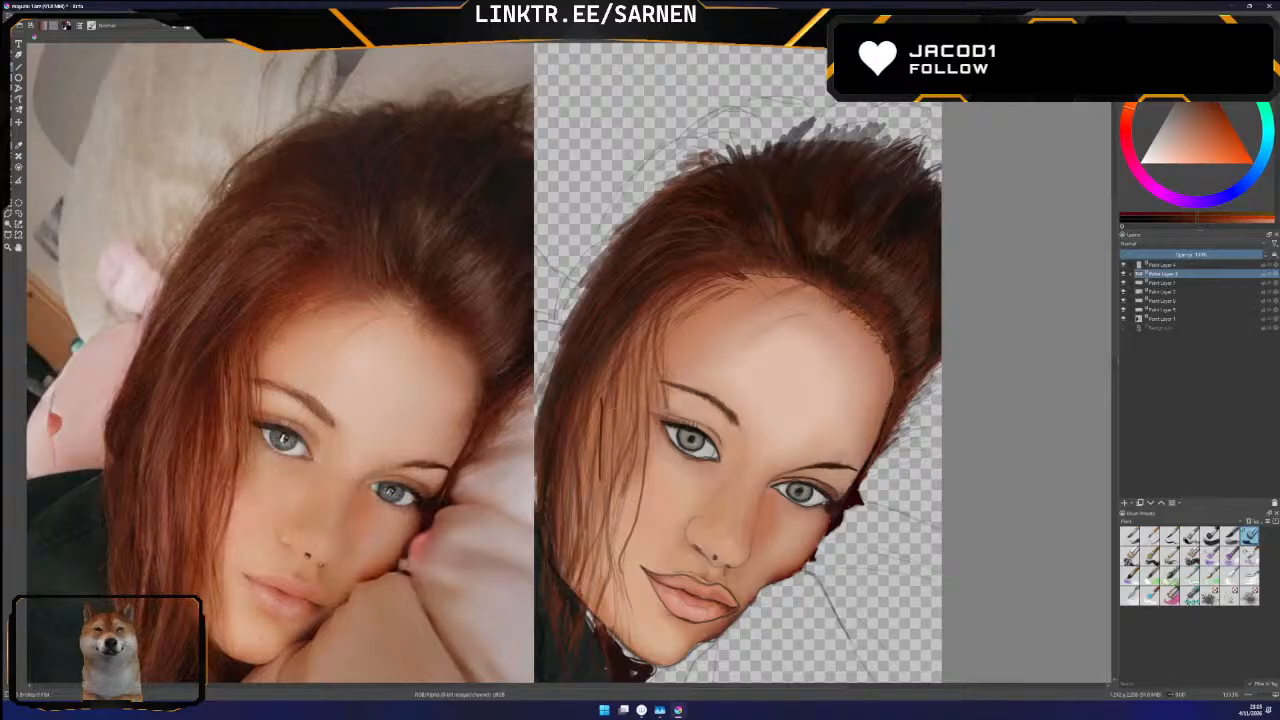
left_click(22, 13)
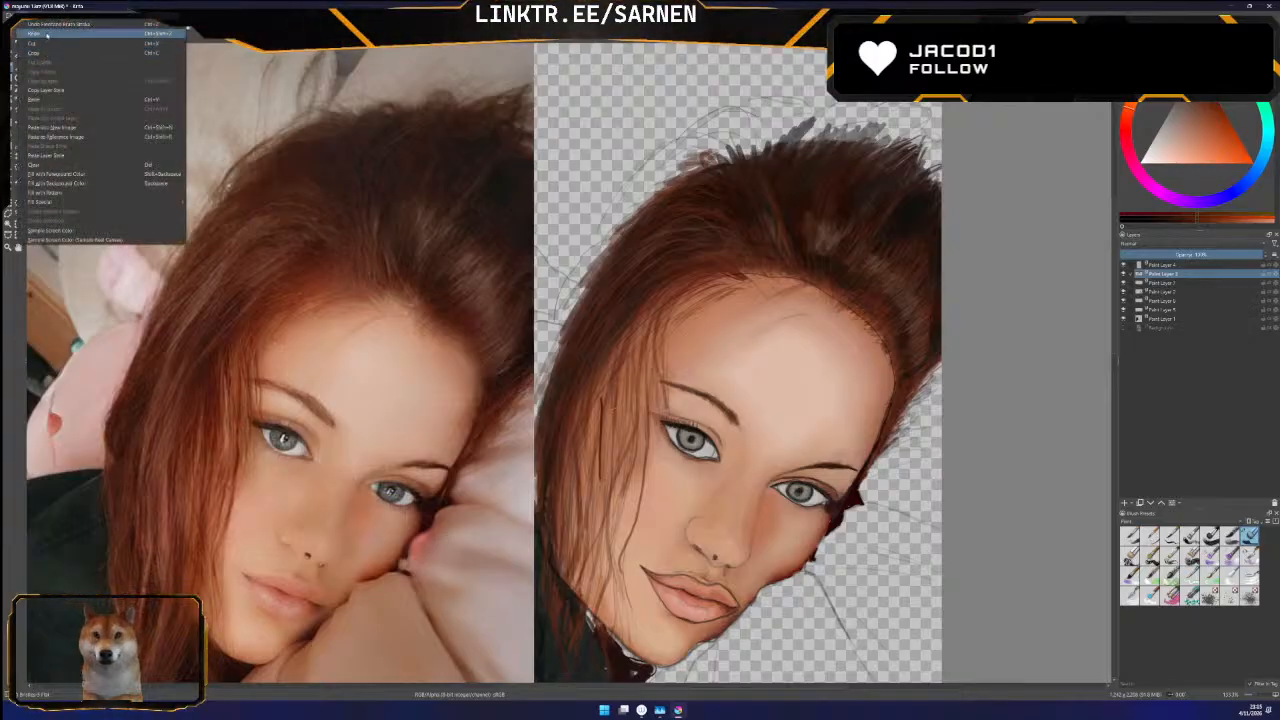
left_click(46, 26)
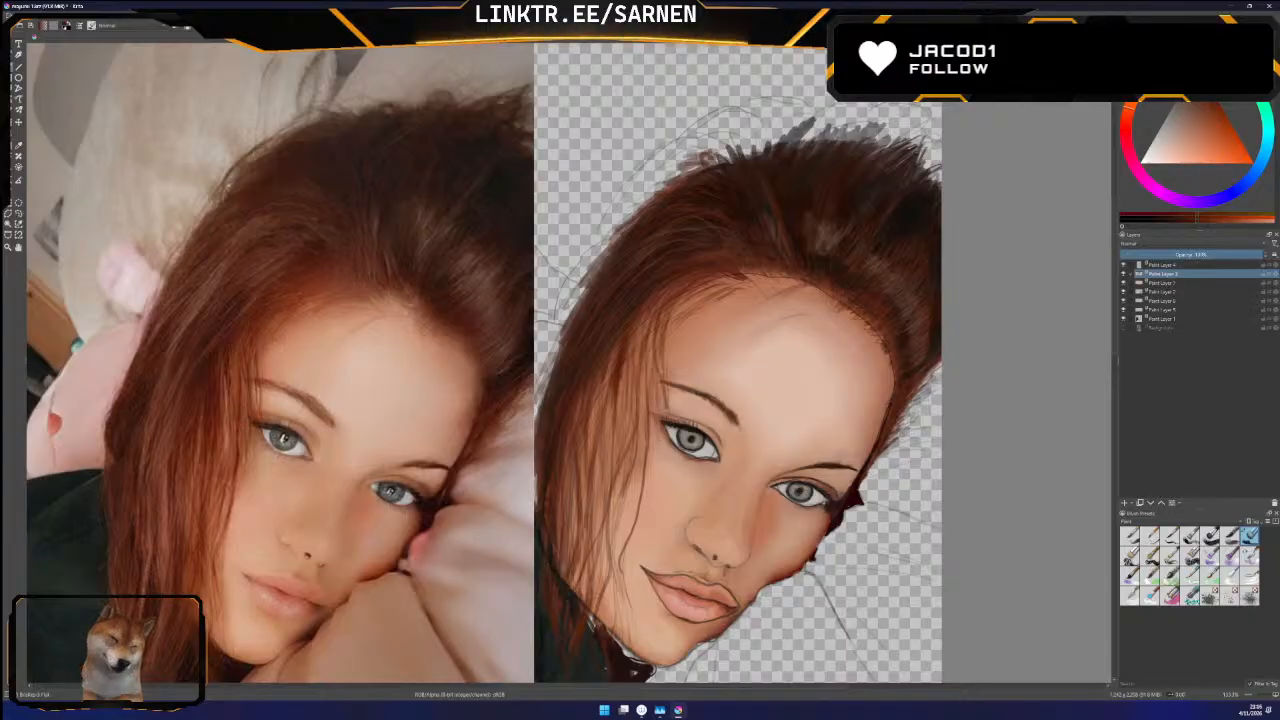
Hide the line-art layer and try the Bristles-2 Flat Rough brush beside the hair, undoing the test stroke
left_click(1123, 265)
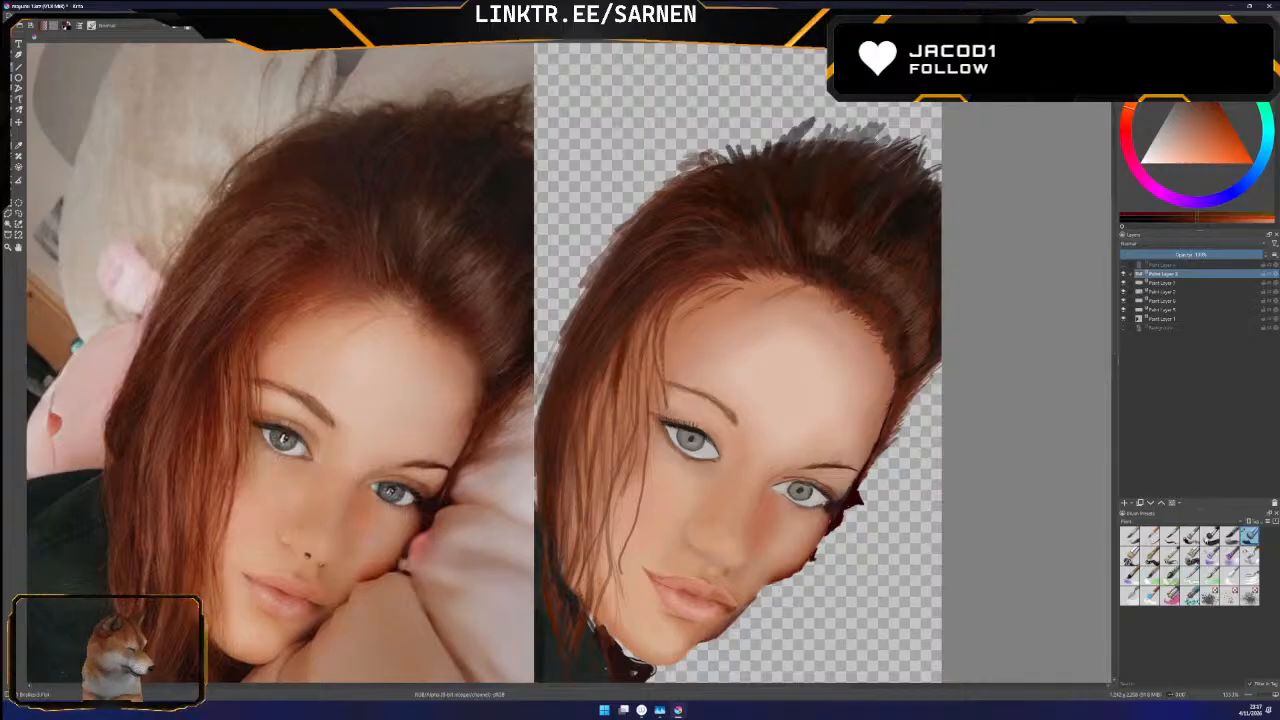
left_click(1190, 537)
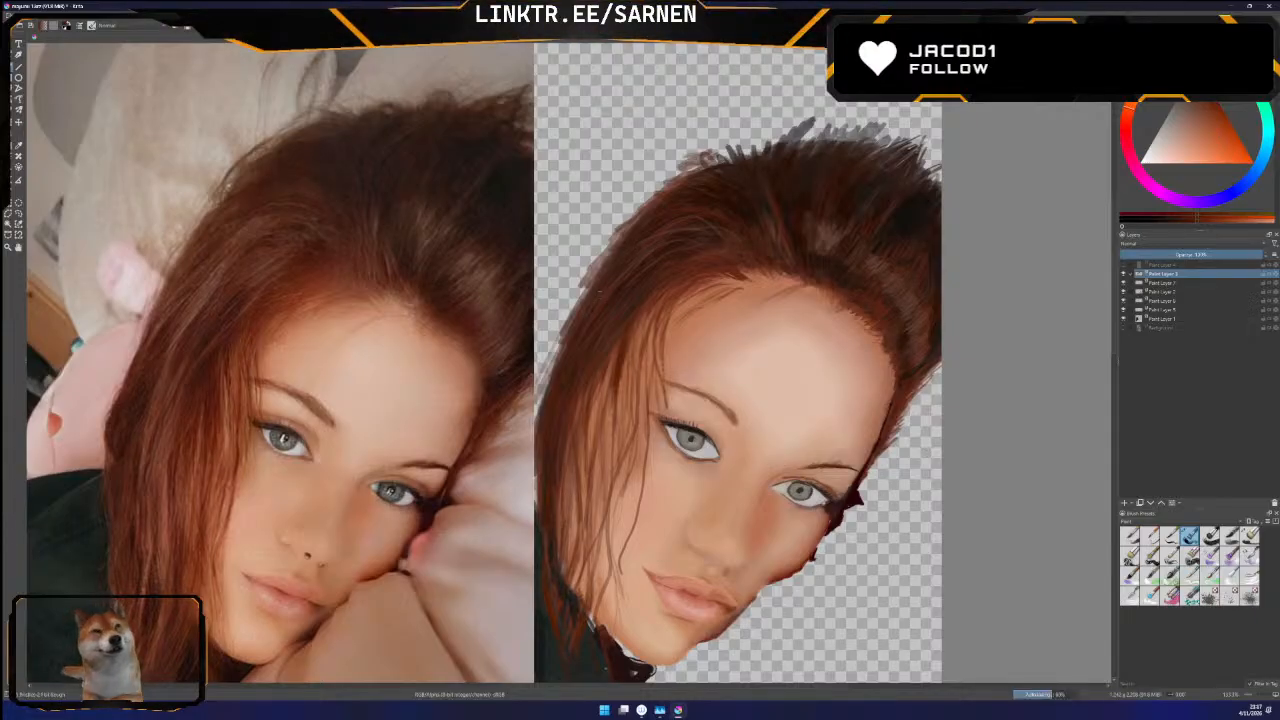
left_click_drag(602, 209, 620, 188)
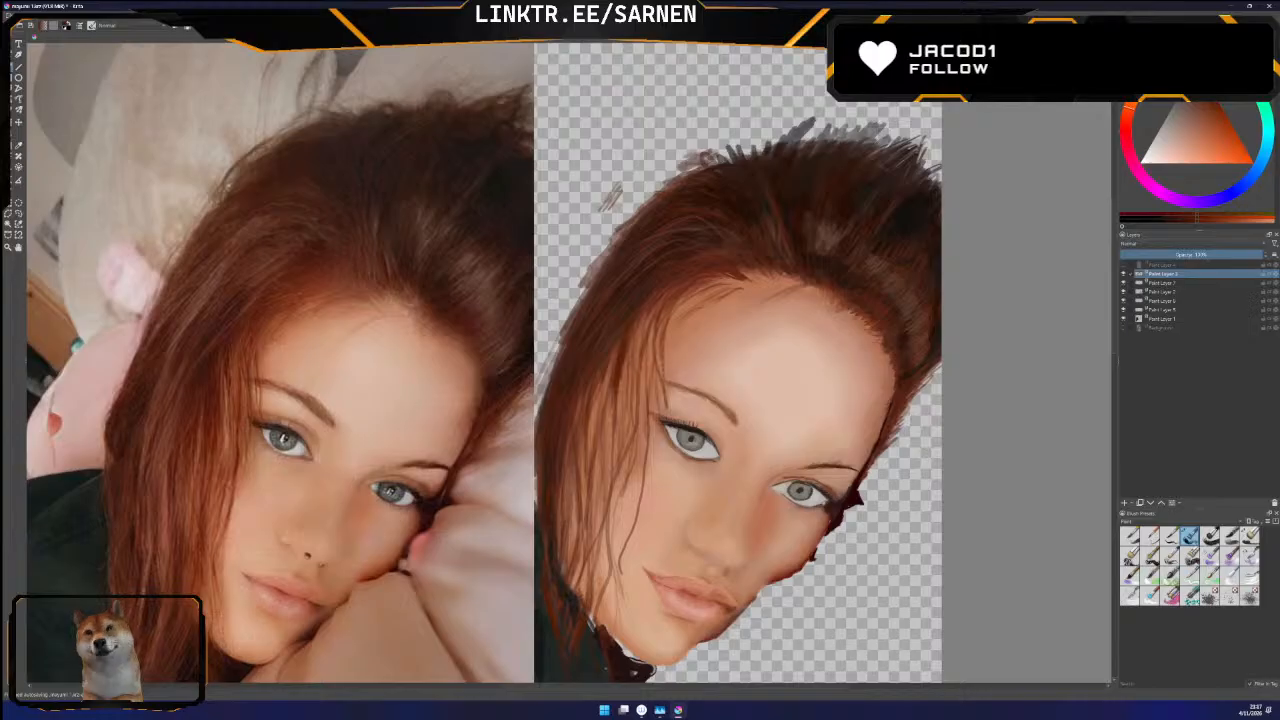
left_click(22, 14)
left_click(40, 23)
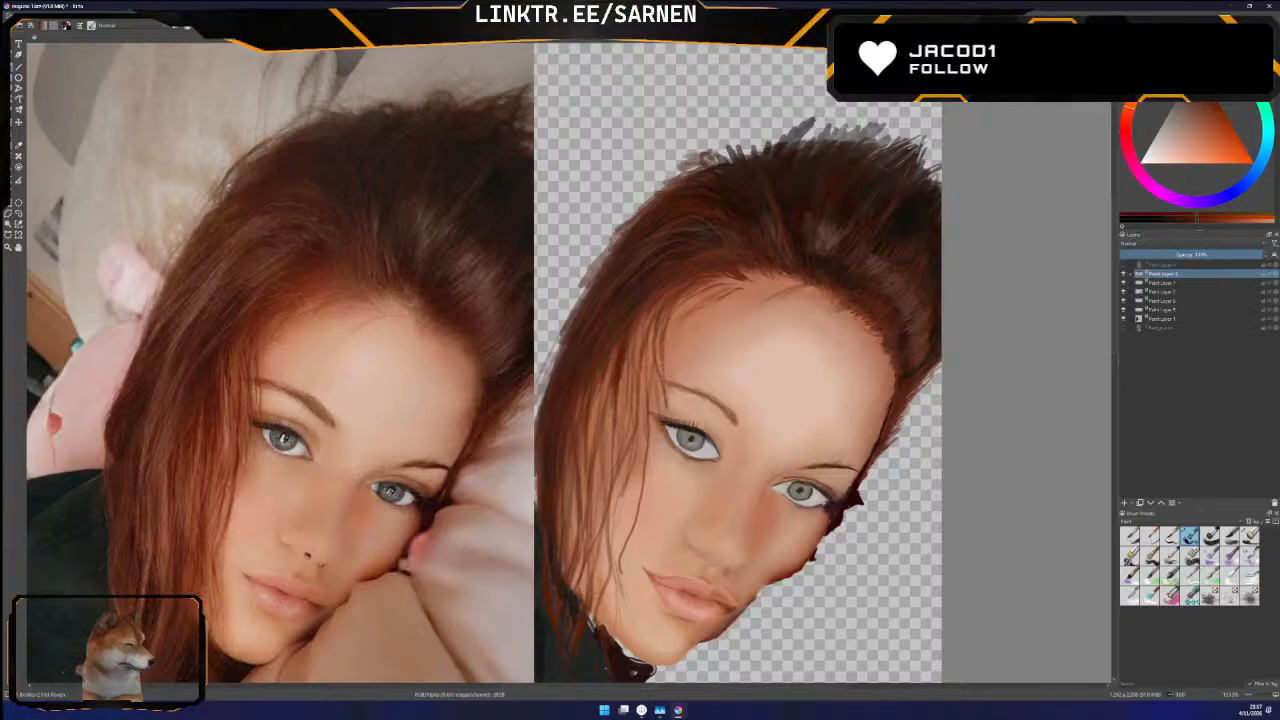
Switch to the Bristles-4 Glaze brush and refine the outer contour and side strands of the painted hair
left_click(1210, 537)
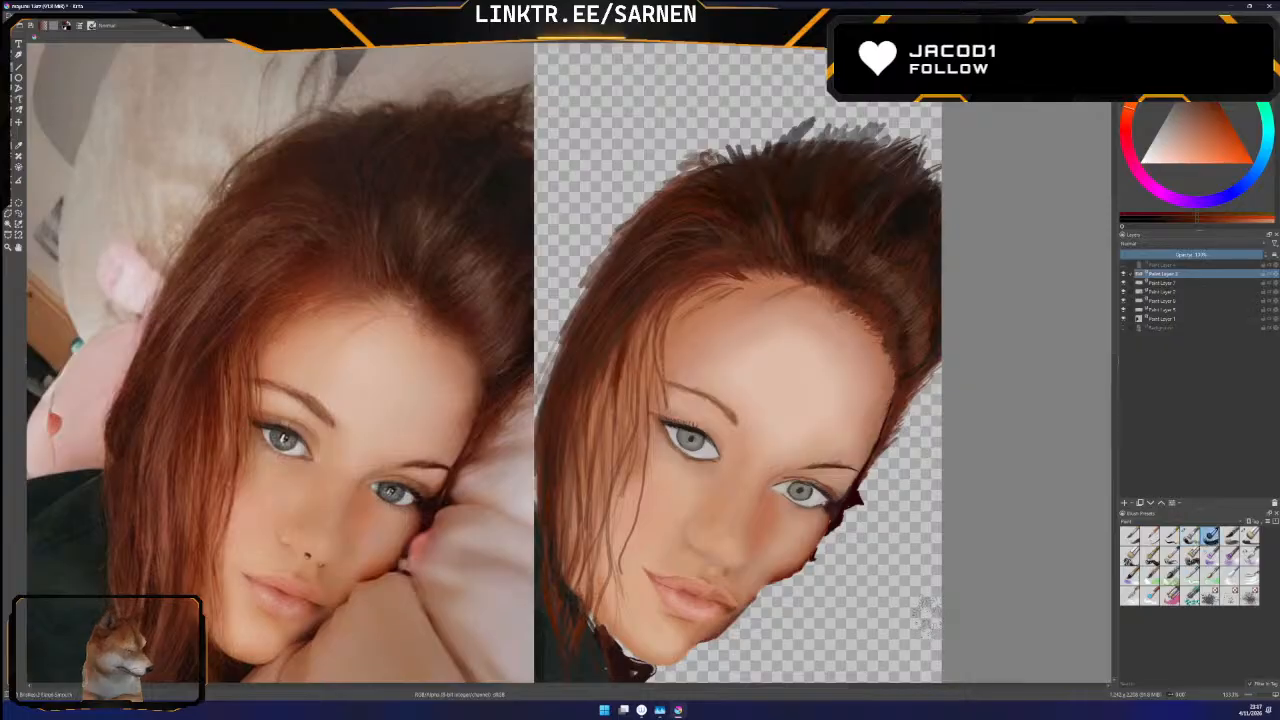
left_click(1231, 537)
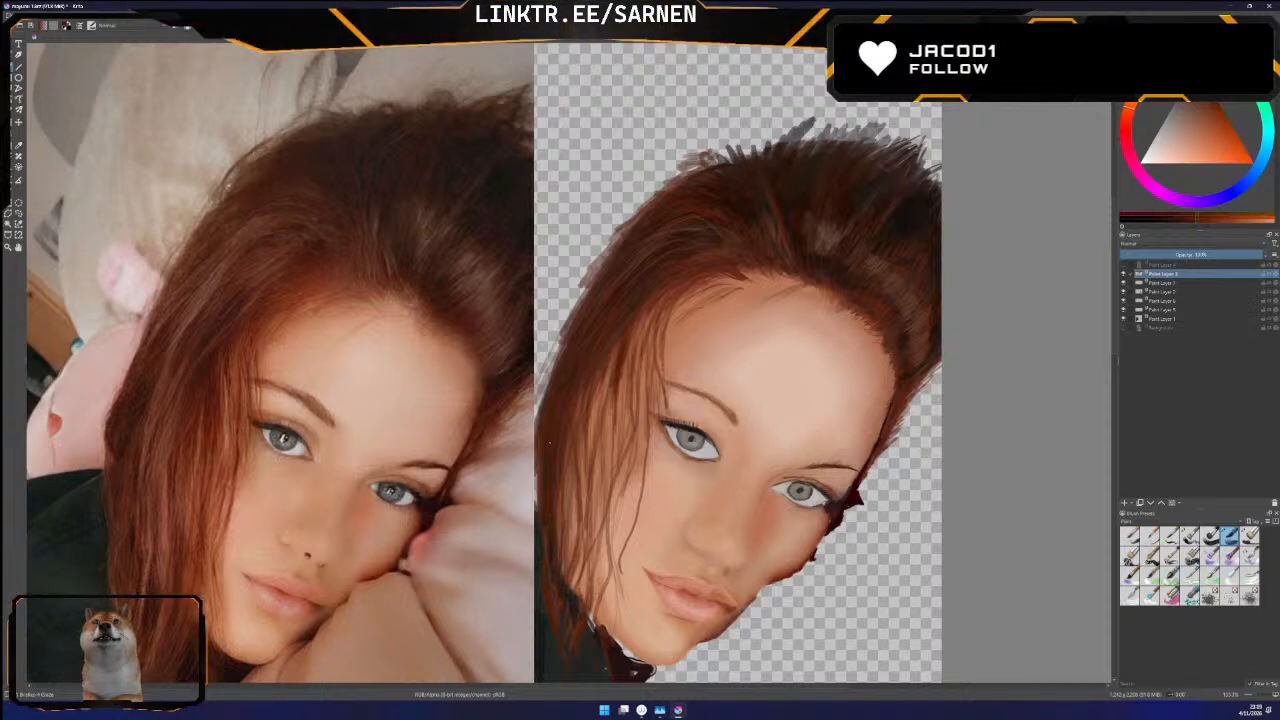
left_click_drag(707, 688, 702, 691)
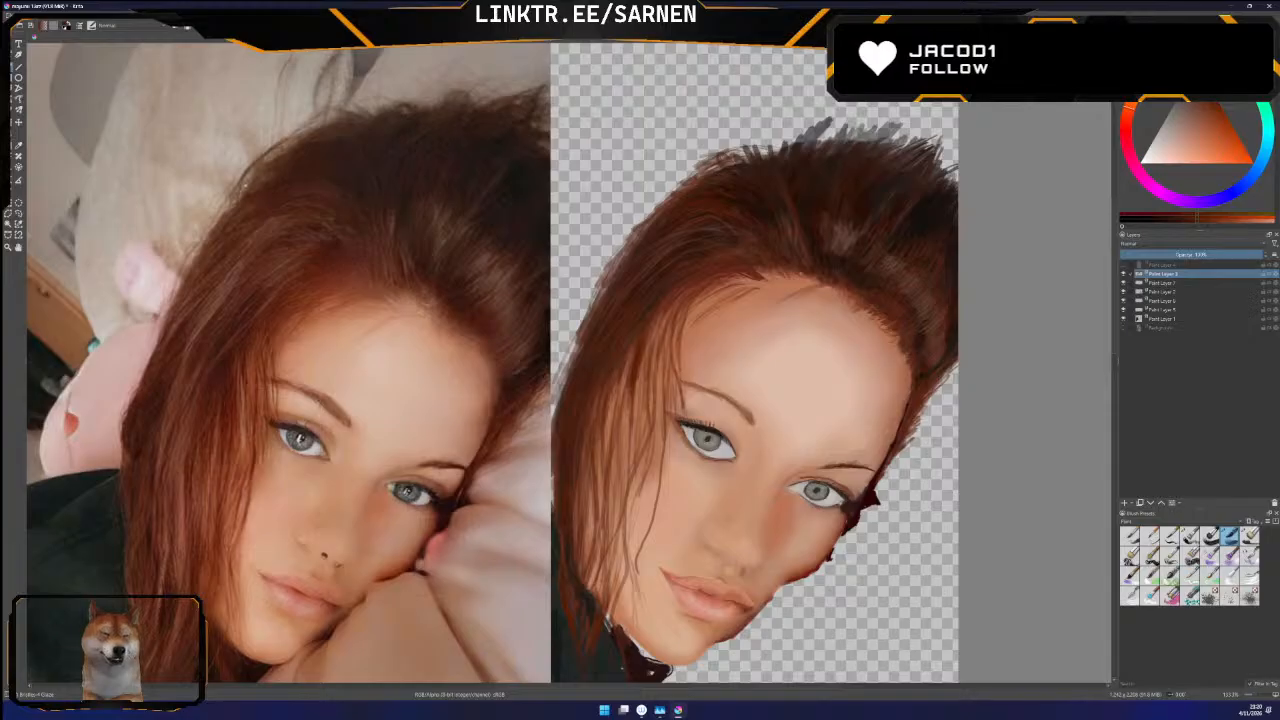
scroll(1115, 347, "down", 3)
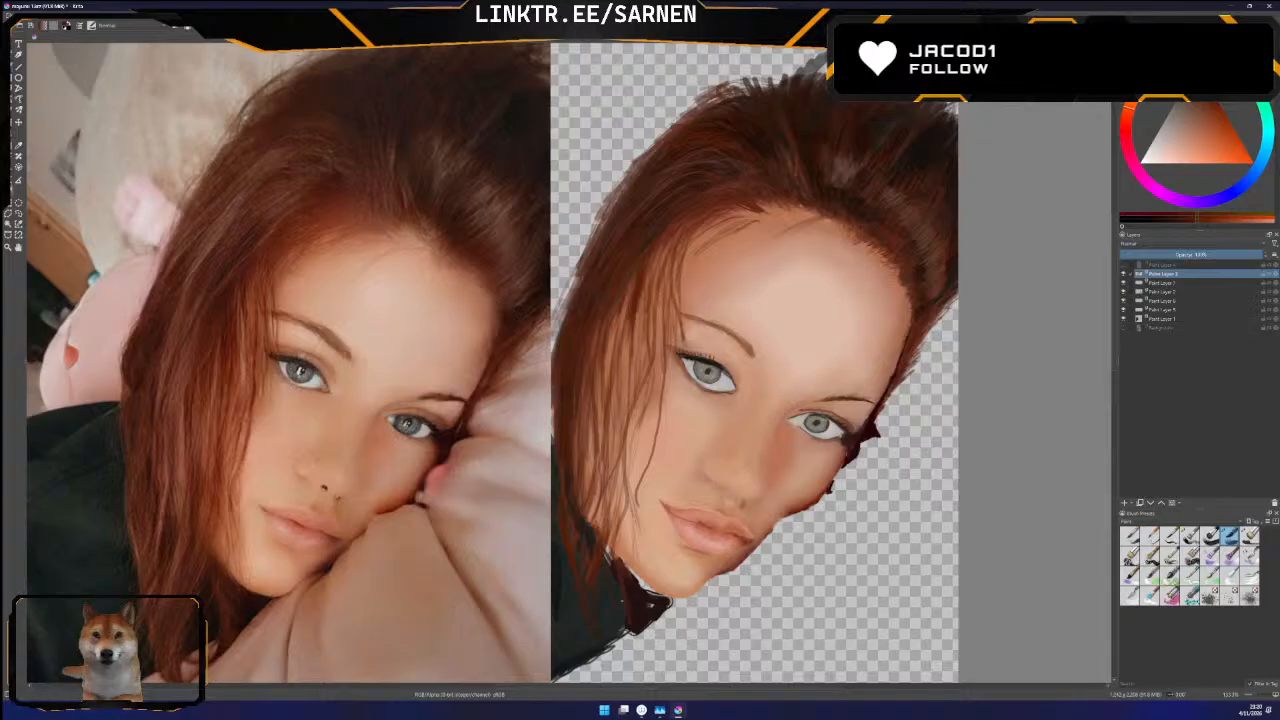
Shift the reference photo slightly away from the portrait, extend the hair over the uncovered edge, and add fine loose strands across forehead and cheek
left_click_drag(341, 344, 330, 347)
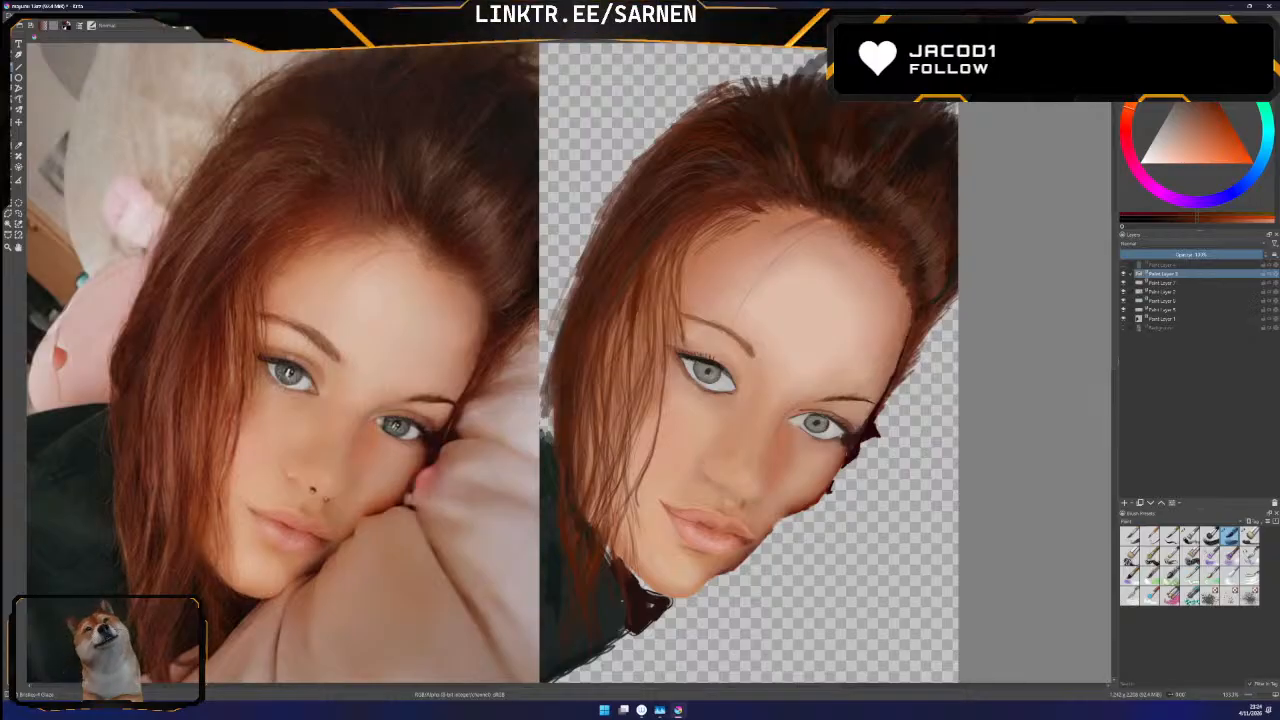
scroll(1112, 352, "up", 3)
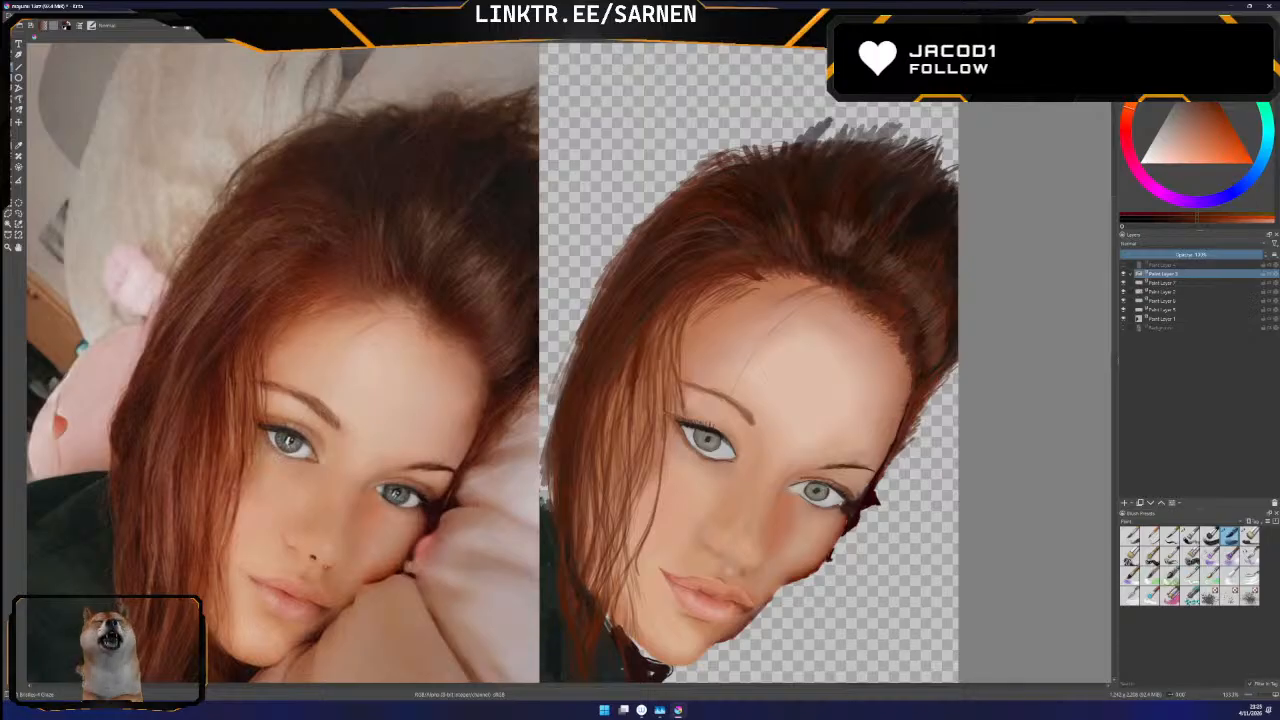
mouse_move(1115, 336)
left_mouse_down()
mouse_move(1115, 349)
mouse_move(1115, 337)
left_mouse_up()
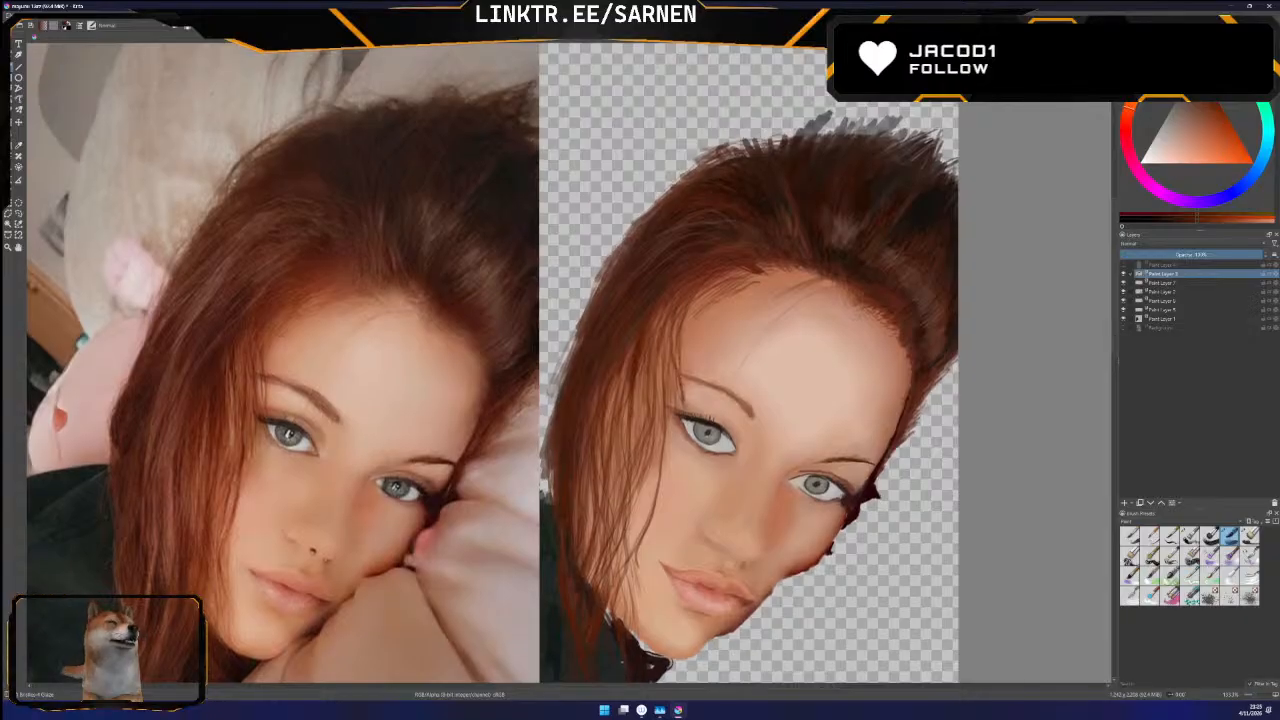
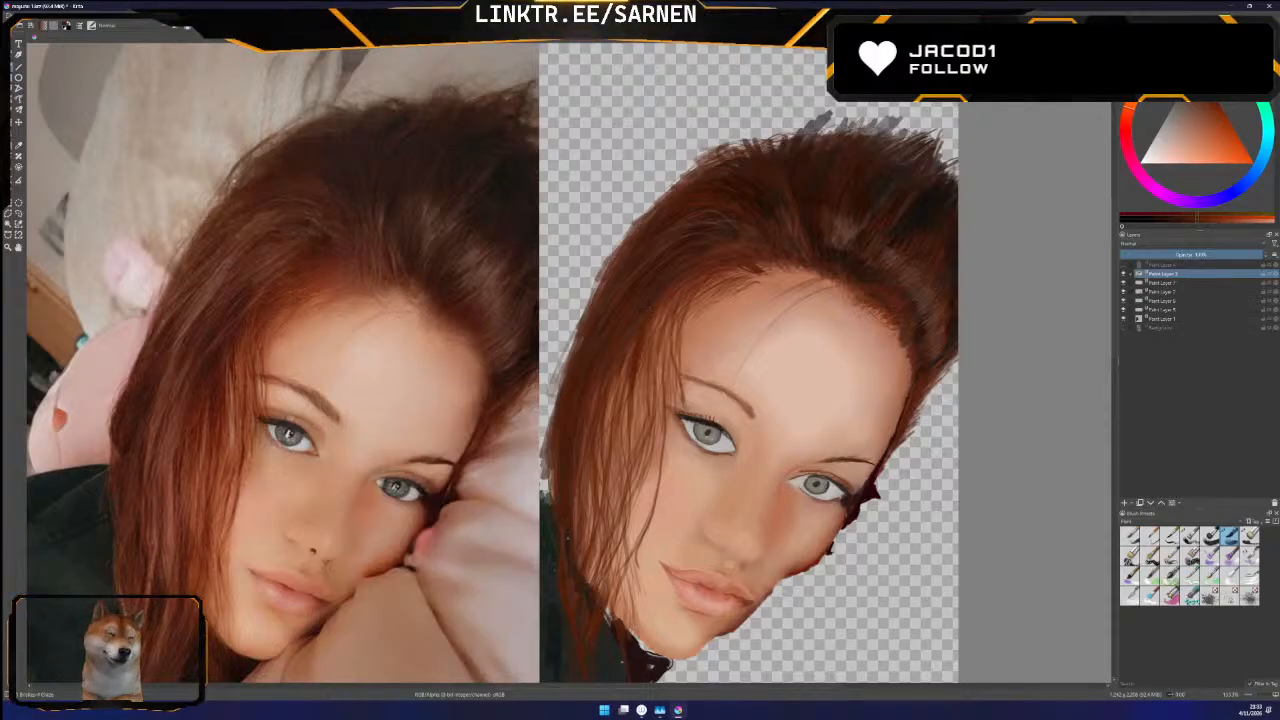
Sample brown-red from the reference hair and paint finer strands into the long hair beside the cheek
left_click(18, 147)
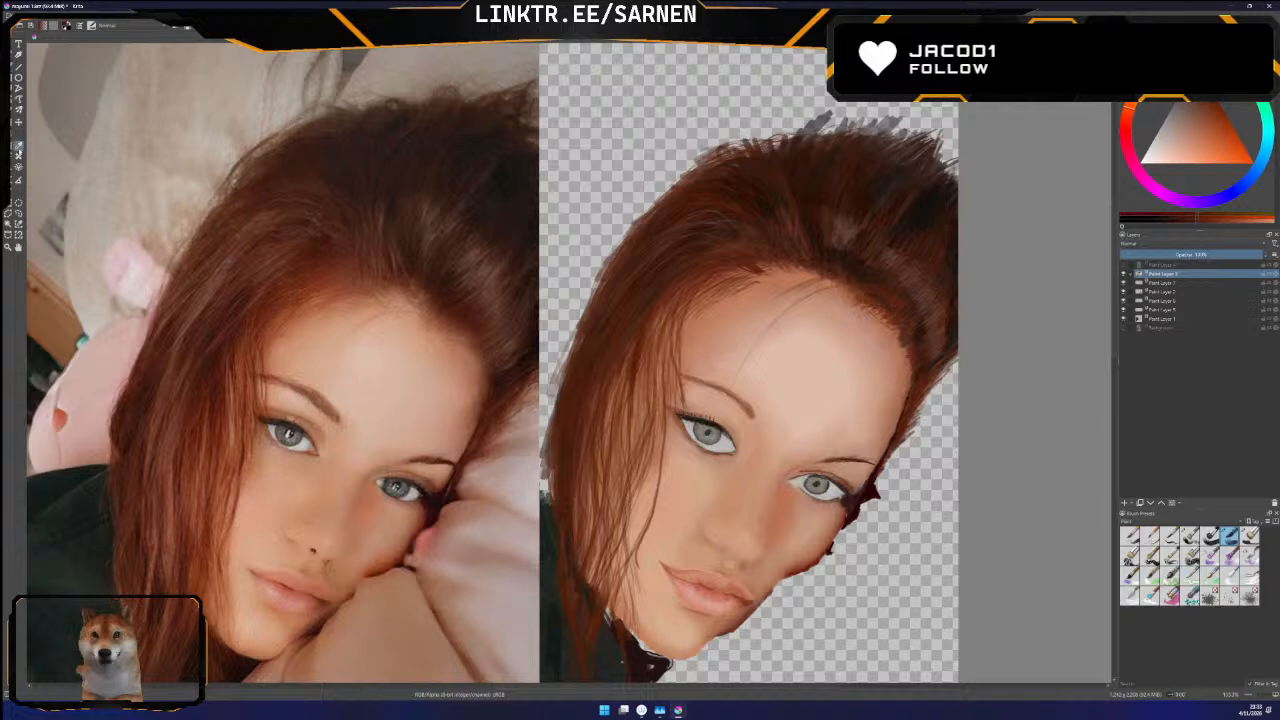
left_click(204, 378)
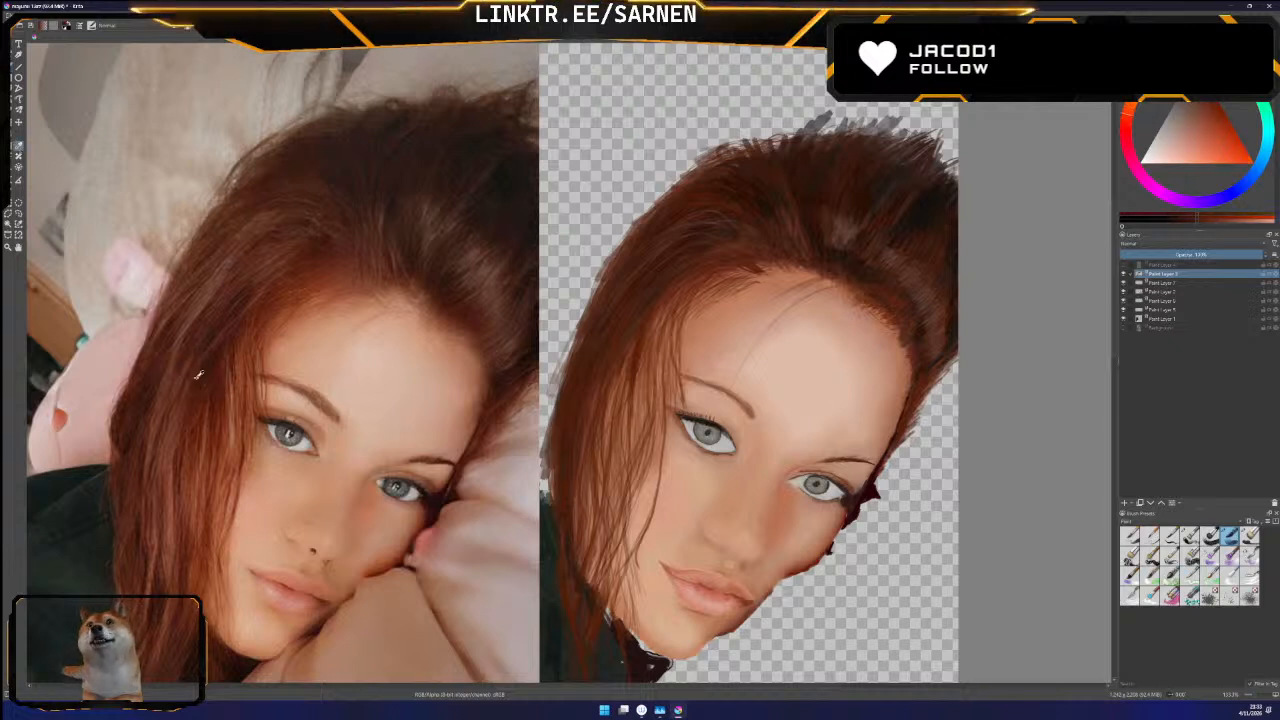
left_click(9, 67)
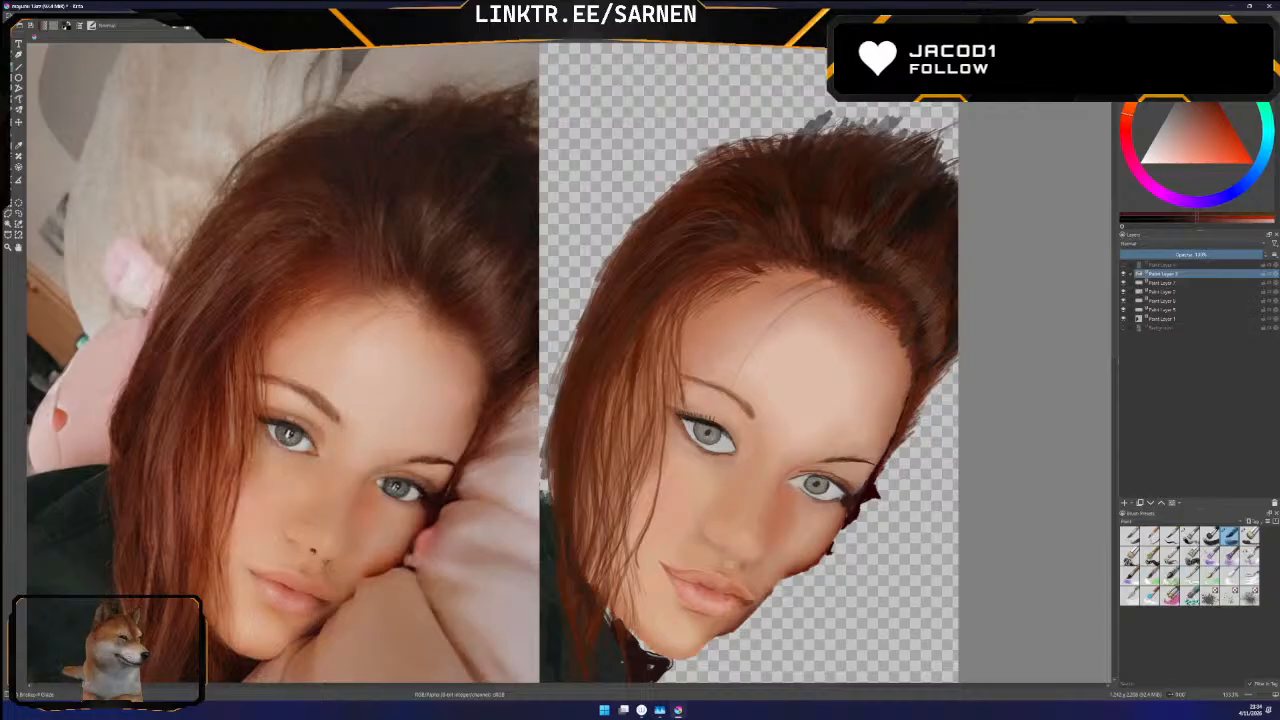
left_click(1118, 327)
left_click(1118, 327)
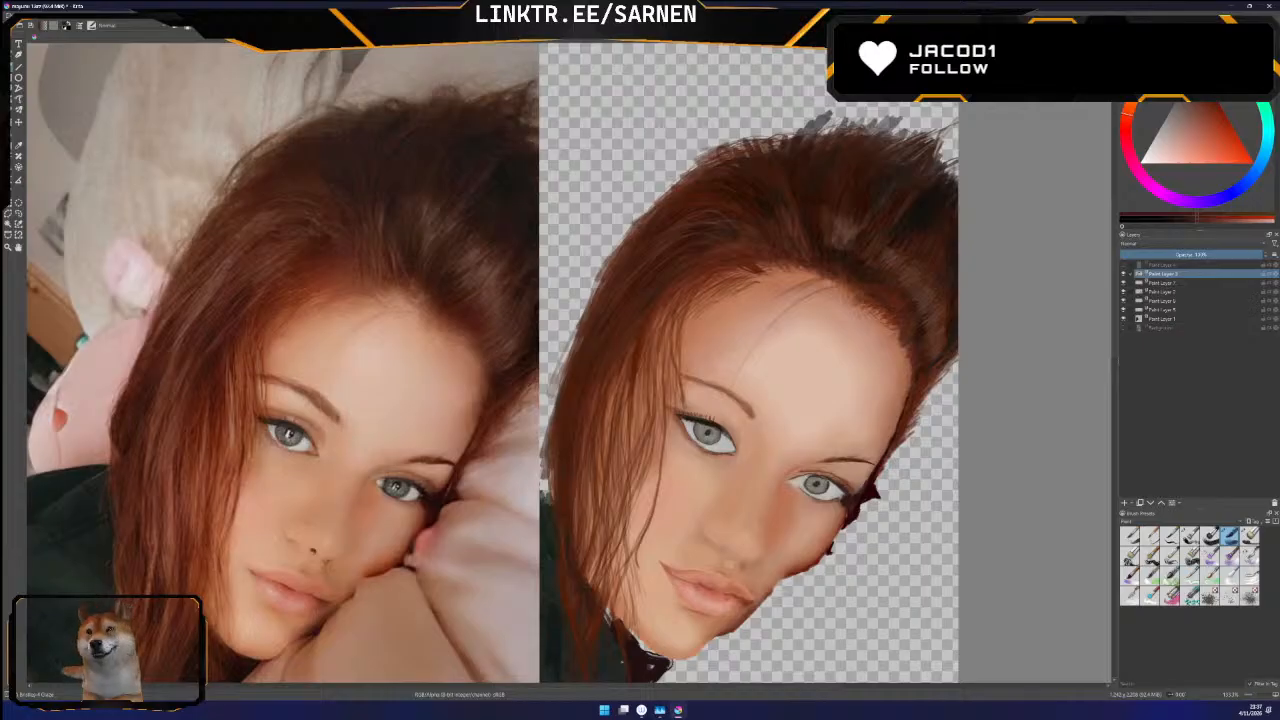
left_click(212, 432, "ctrl")
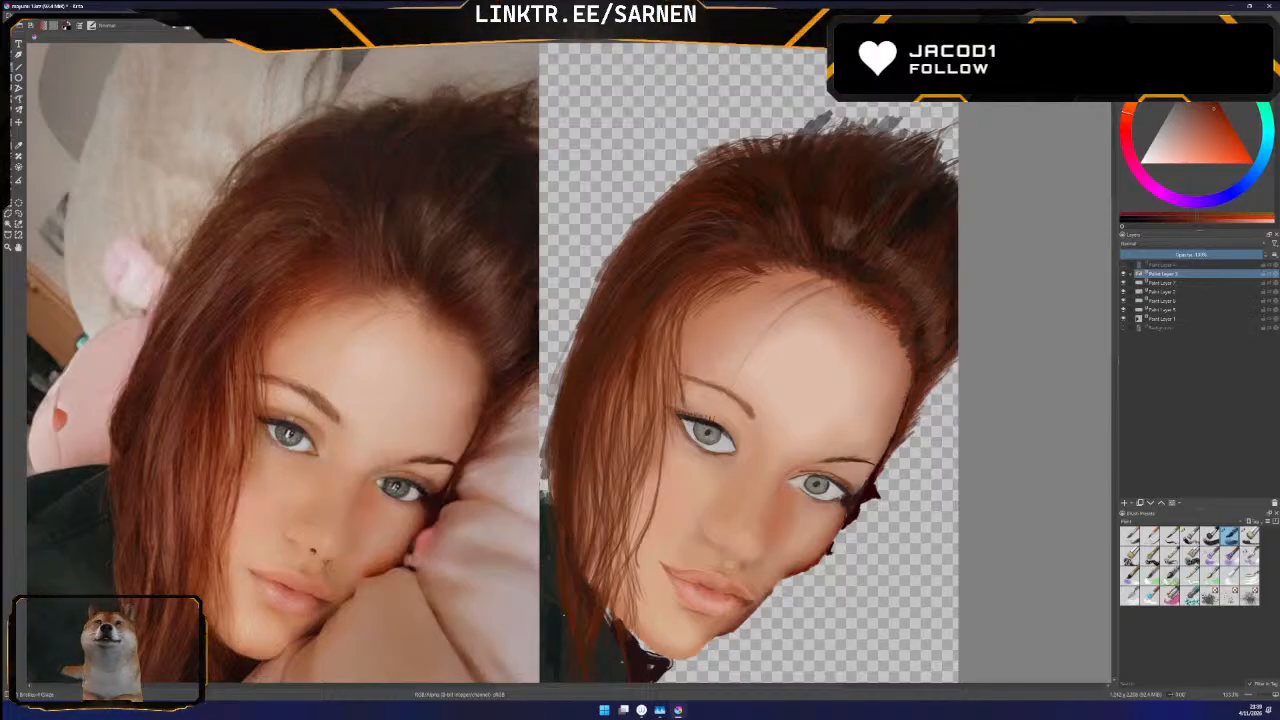
Show the background photo, sample a dark tone from its crown, hide it again and paint wispy tips on the crown's right end
left_click_drag(1117, 291, 1110, 309)
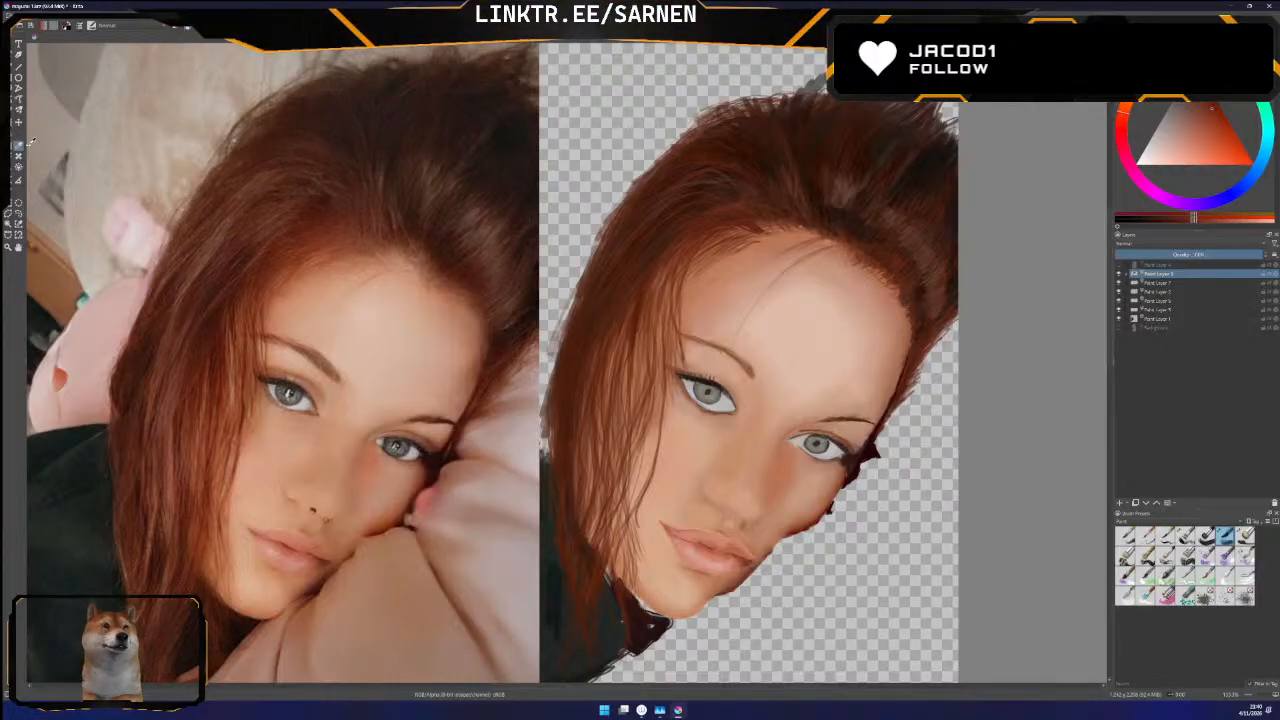
scroll(1109, 279, "up", 2)
left_click(1119, 328)
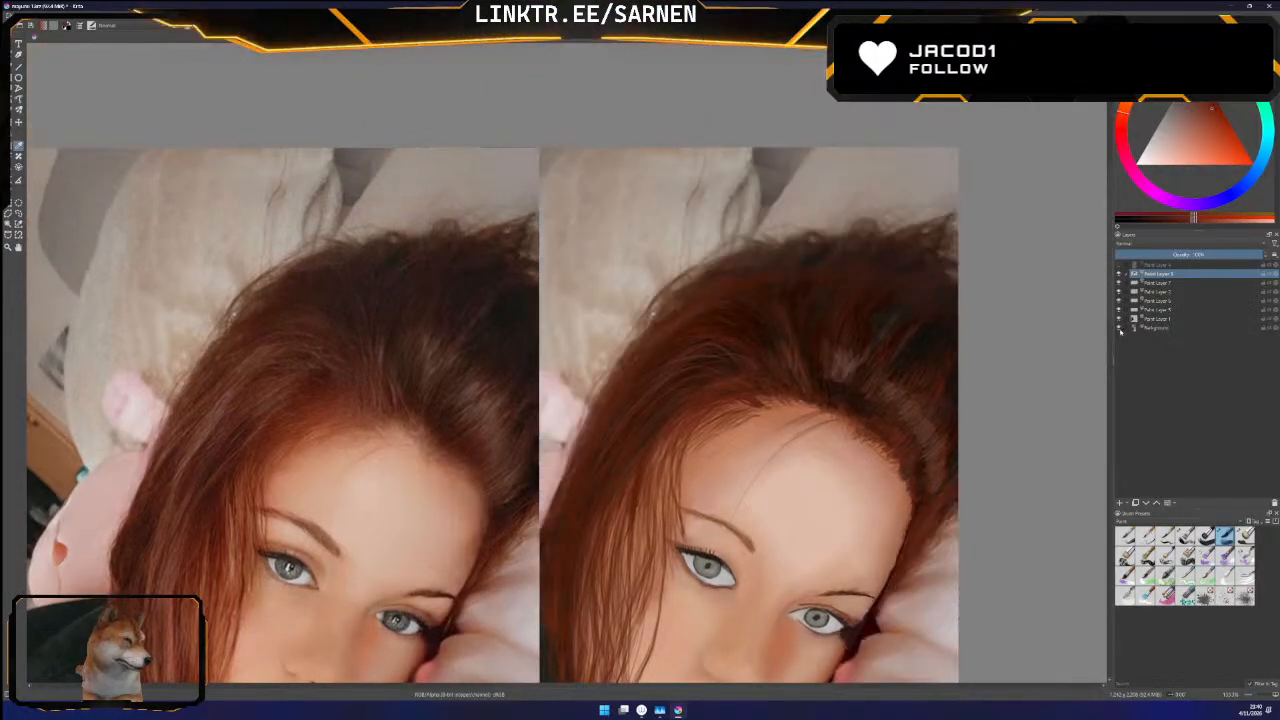
left_click(889, 251, "ctrl")
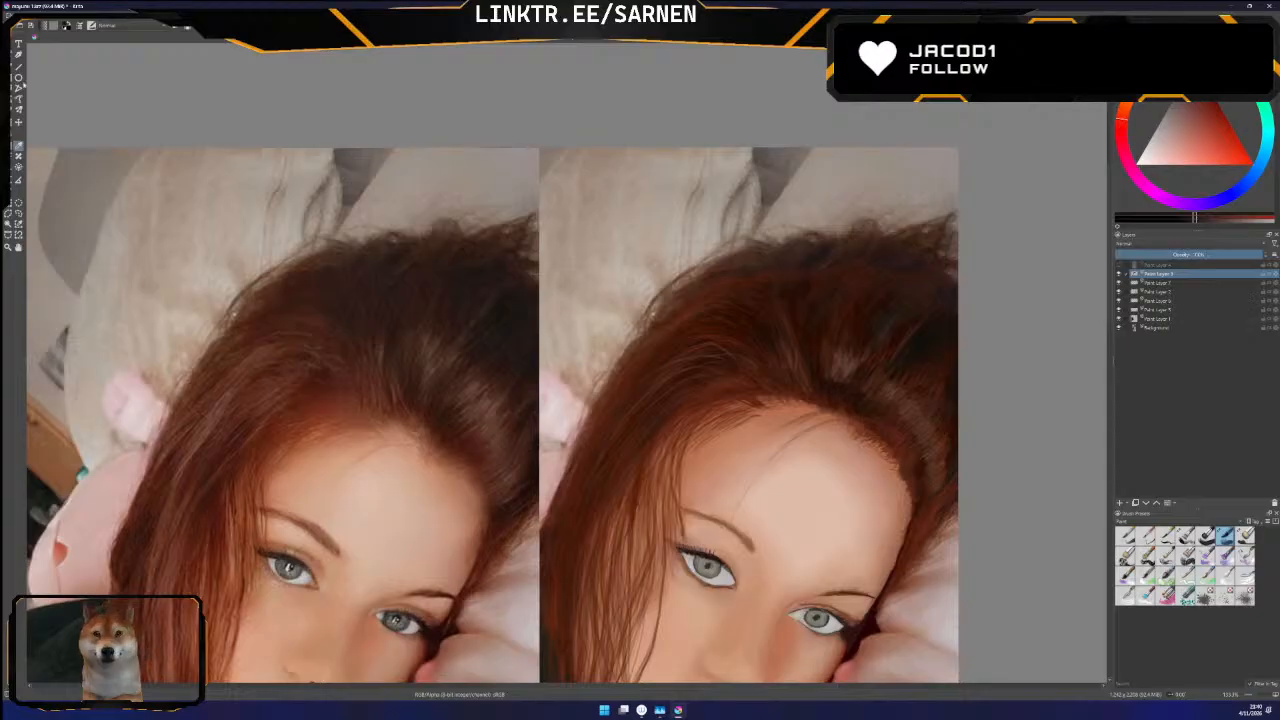
left_click(1122, 329)
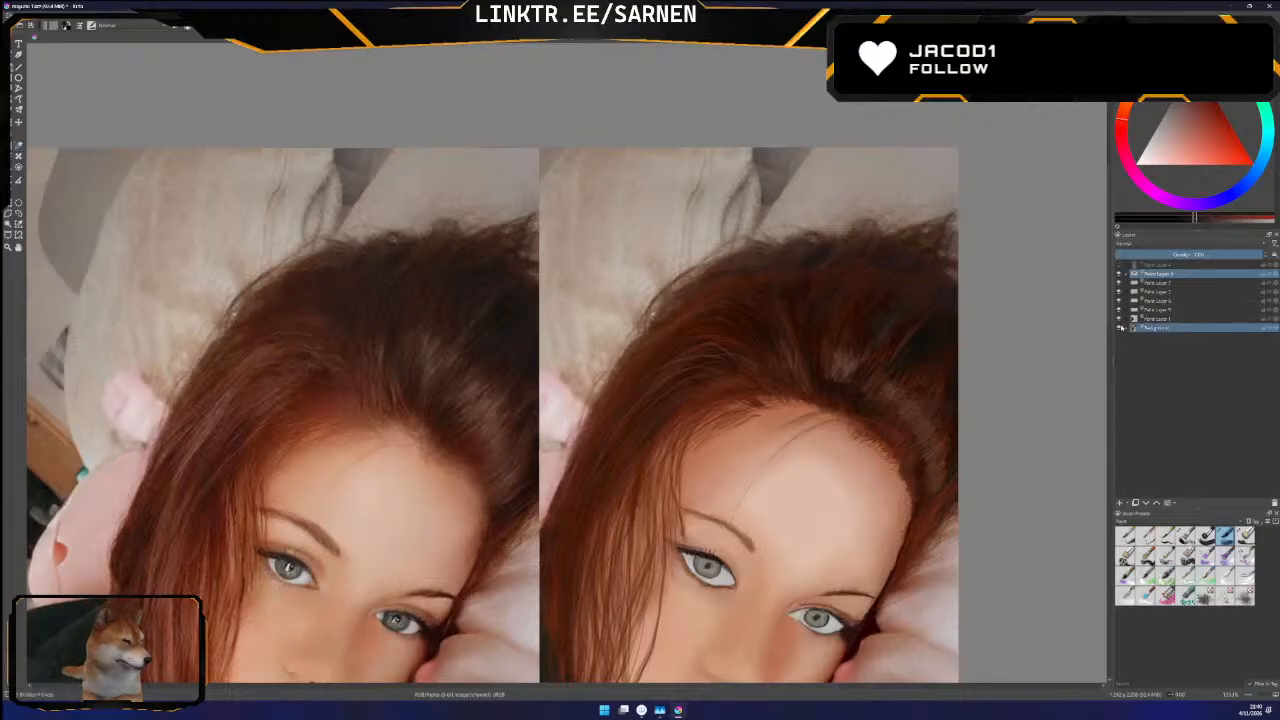
left_click(1123, 328, "ctrl")
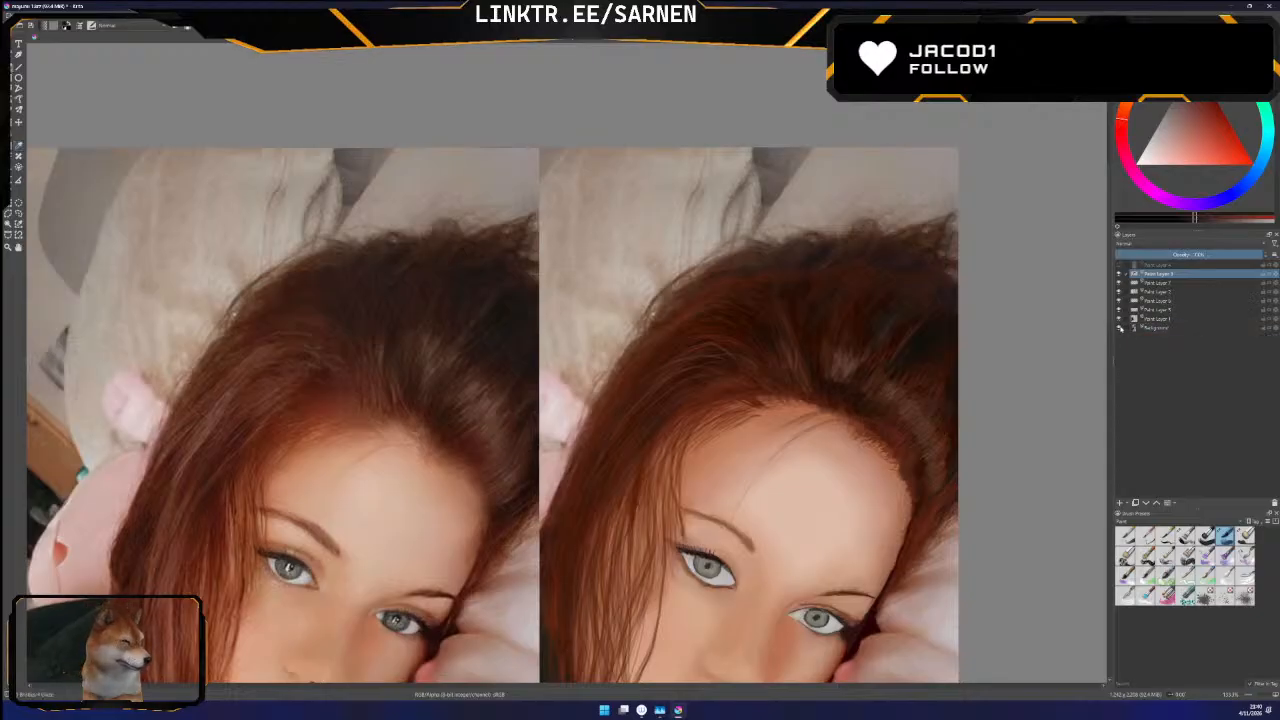
left_click(1119, 328)
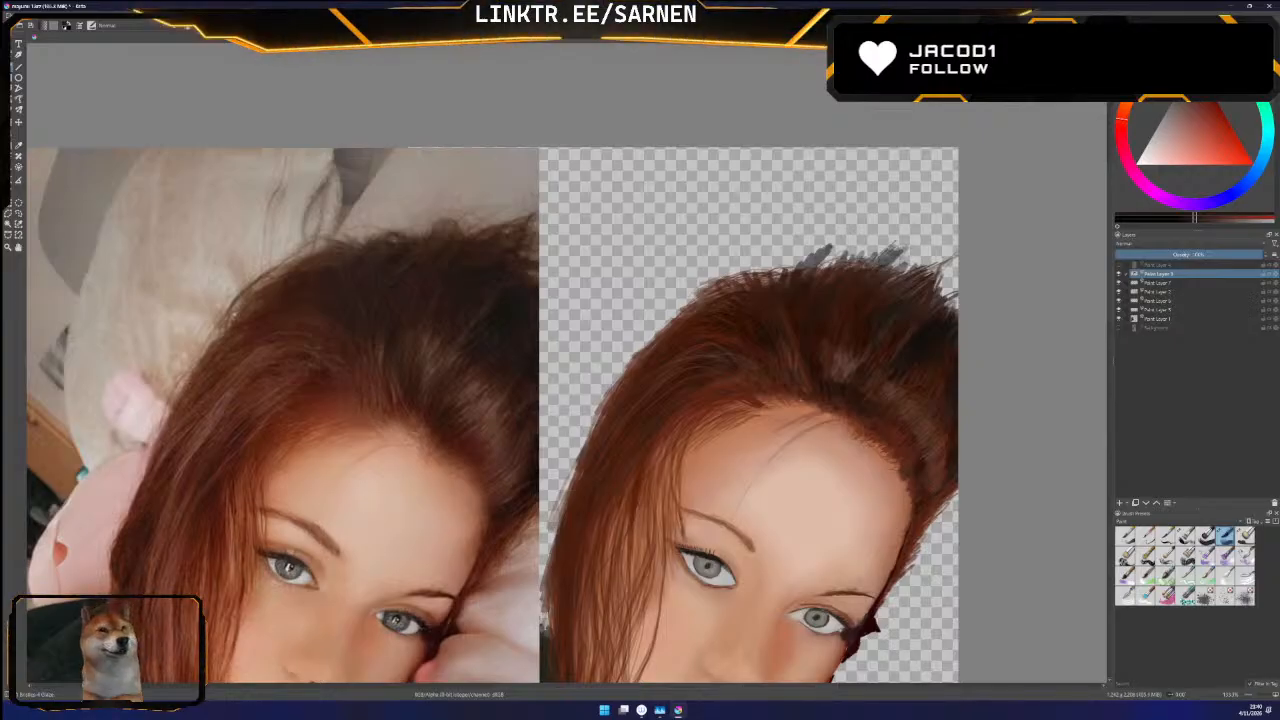
mouse_move(894, 277)
left_mouse_down()
mouse_move(932, 244)
mouse_move(920, 242)
mouse_move(945, 247)
left_mouse_up()
mouse_move(913, 270)
left_mouse_down()
mouse_move(949, 247)
mouse_move(958, 278)
mouse_move(952, 258)
left_mouse_up()
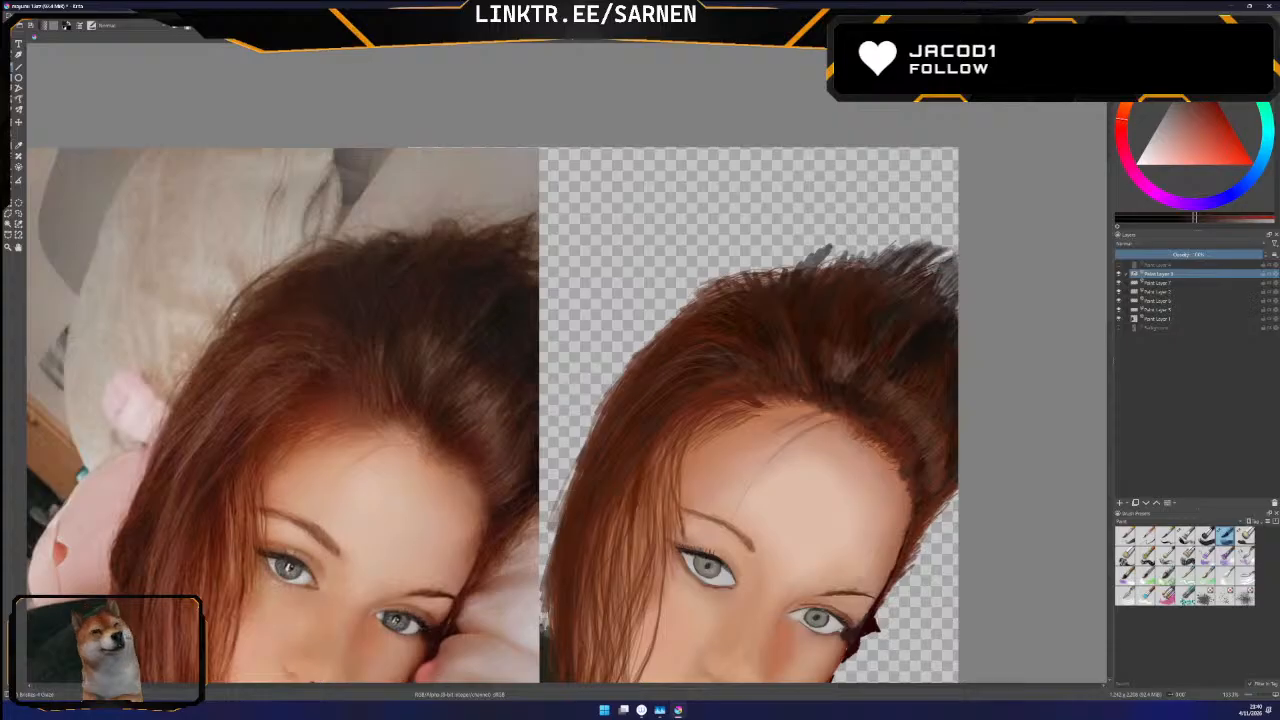
Check the hairline against the background photo and extend the dark wispy tips across the middle of the crown
left_click(1119, 328)
left_click(1123, 329)
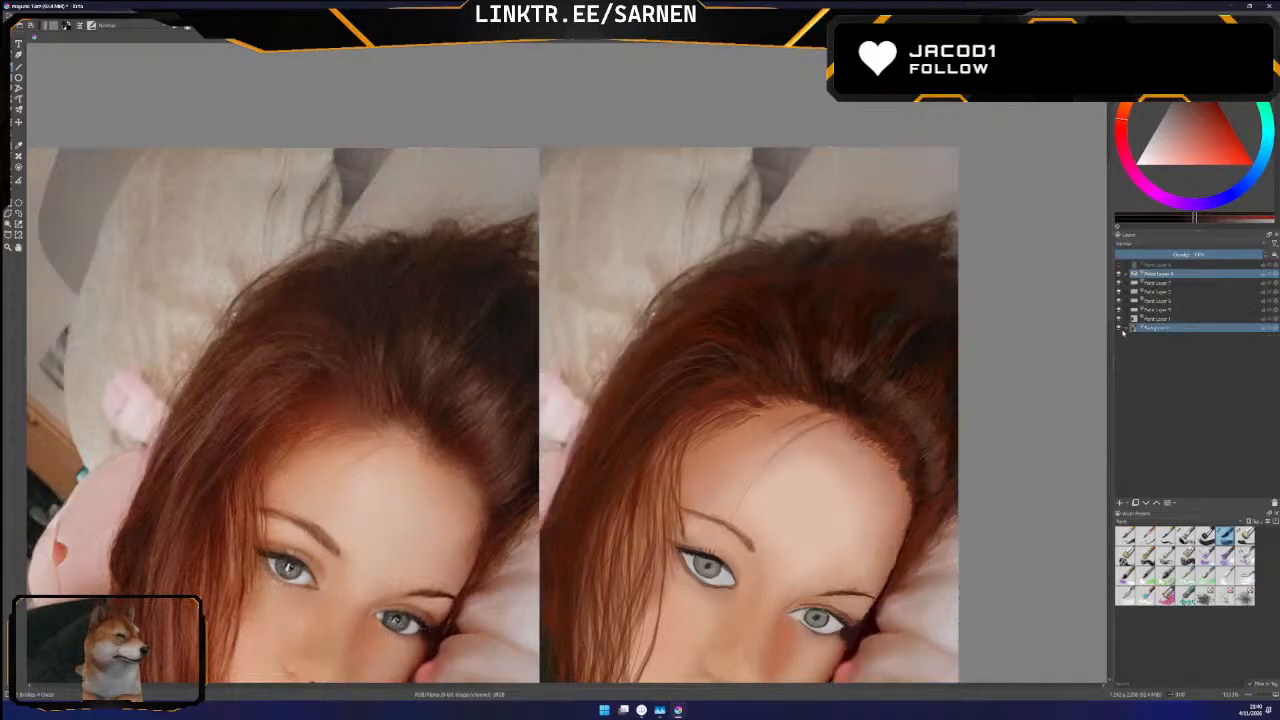
left_click(1119, 329)
left_click(1119, 329)
left_click(1119, 329)
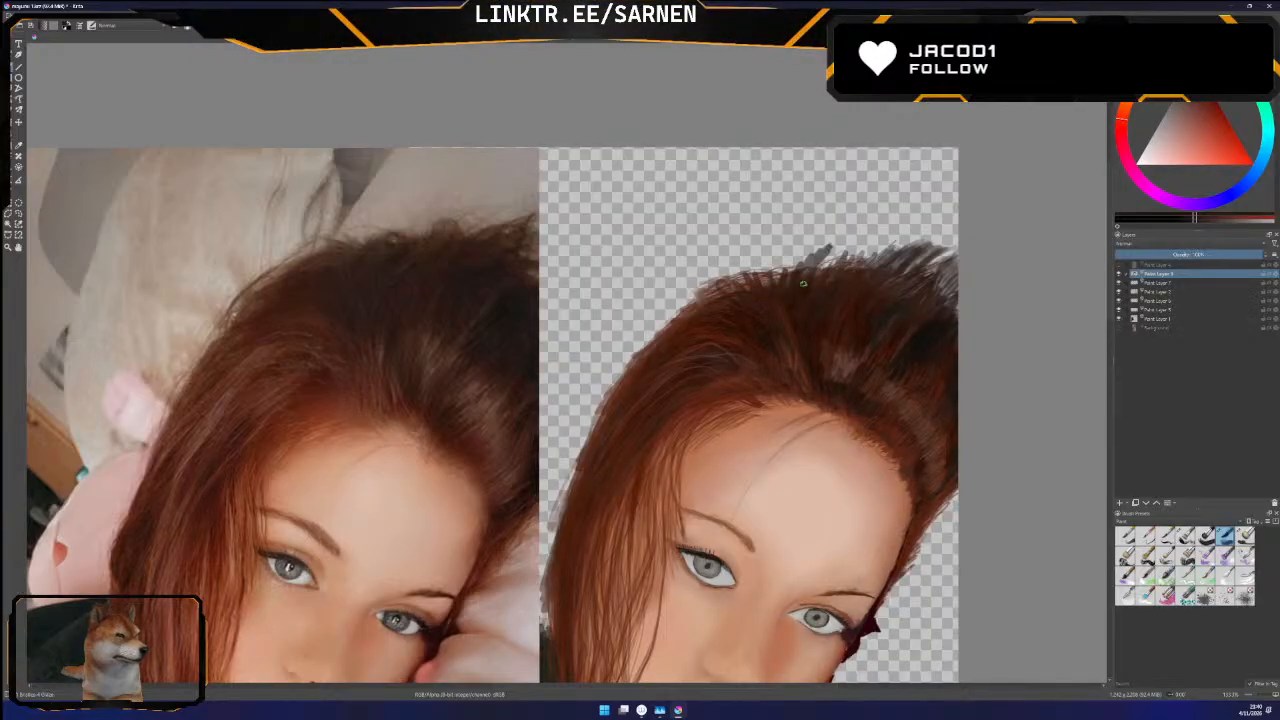
left_click_drag(822, 266, 846, 241)
left_click_drag(828, 265, 869, 238)
mouse_move(844, 267)
left_mouse_down()
mouse_move(876, 238)
mouse_move(905, 239)
left_mouse_up()
Check the photo again and paint fine dark strands curving down the left part of the crown contour
left_click(1119, 329)
left_click(1119, 329)
left_click_drag(787, 262, 718, 279)
mouse_move(774, 267)
left_mouse_down()
mouse_move(711, 286)
mouse_move(734, 263)
mouse_move(712, 286)
left_mouse_up()
left_click_drag(758, 270, 694, 302)
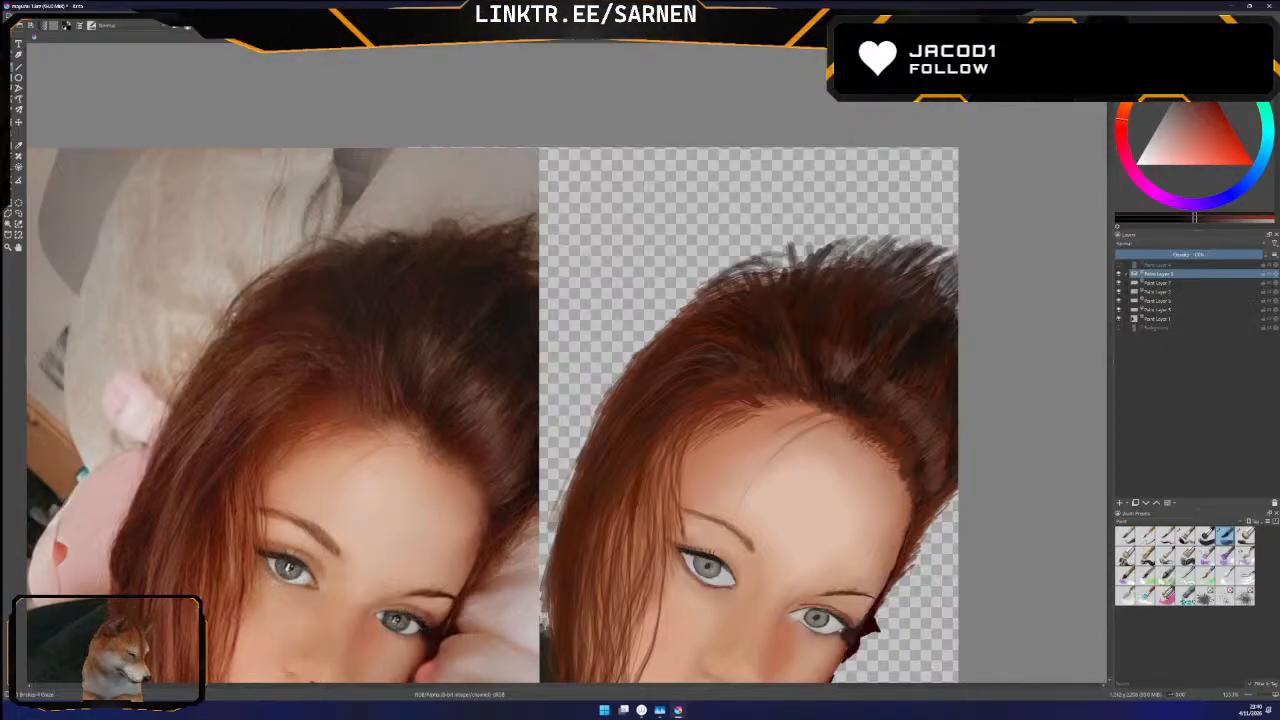
Switch to the Bristles-5 Flat brush and fill the gaps between the crown's wispy tips with dark brown strokes
left_click(1245, 537)
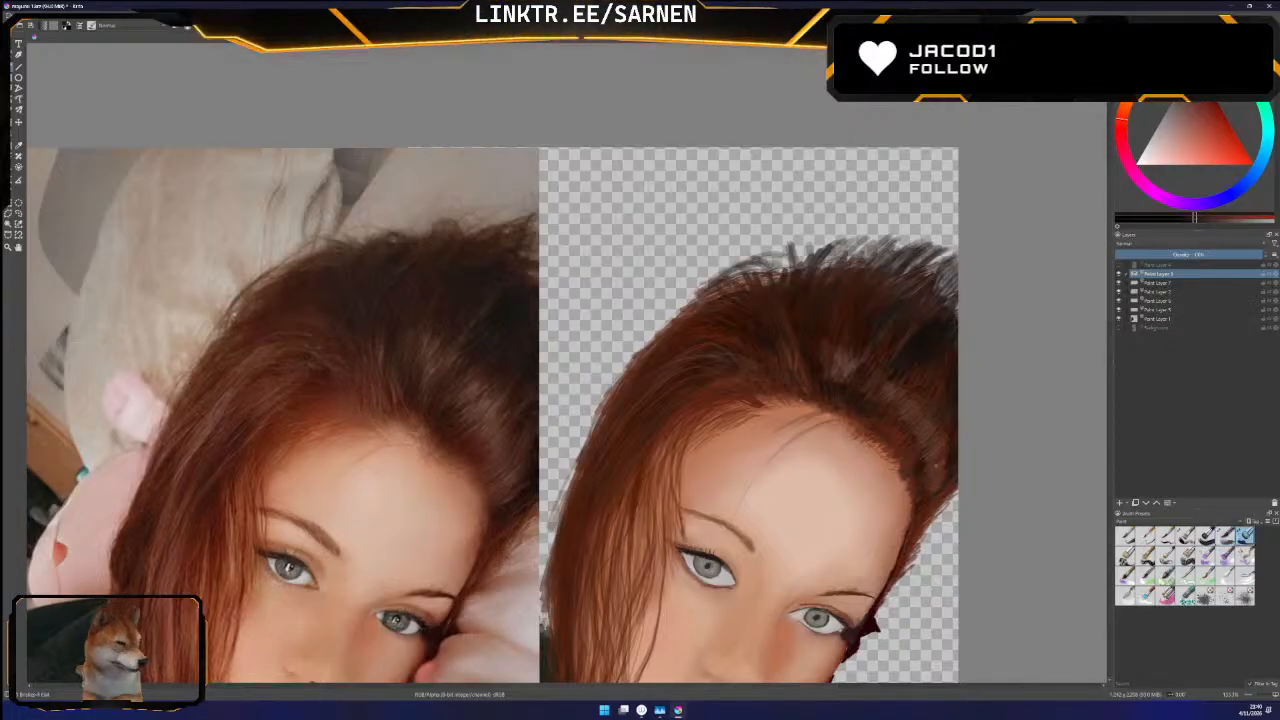
mouse_move(847, 264)
left_mouse_down()
mouse_move(851, 241)
mouse_move(927, 255)
left_mouse_up()
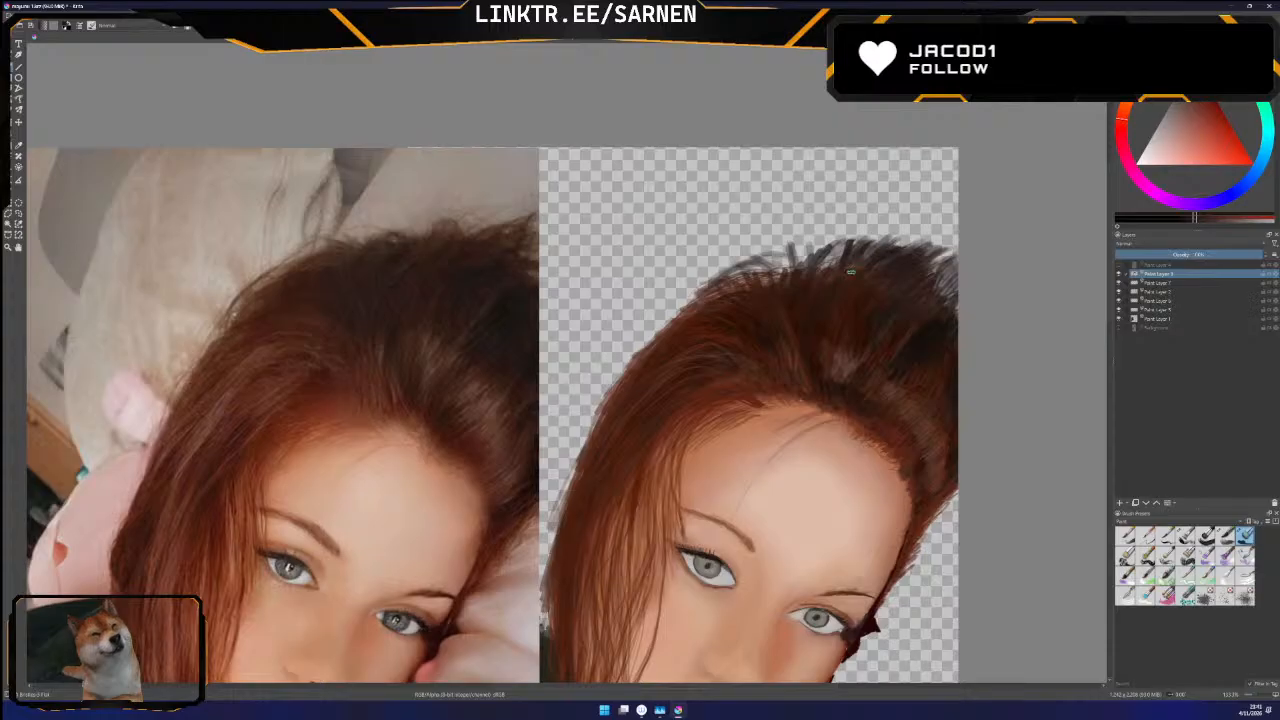
left_click_drag(829, 269, 841, 257)
left_click_drag(817, 270, 845, 243)
left_click_drag(820, 263, 838, 246)
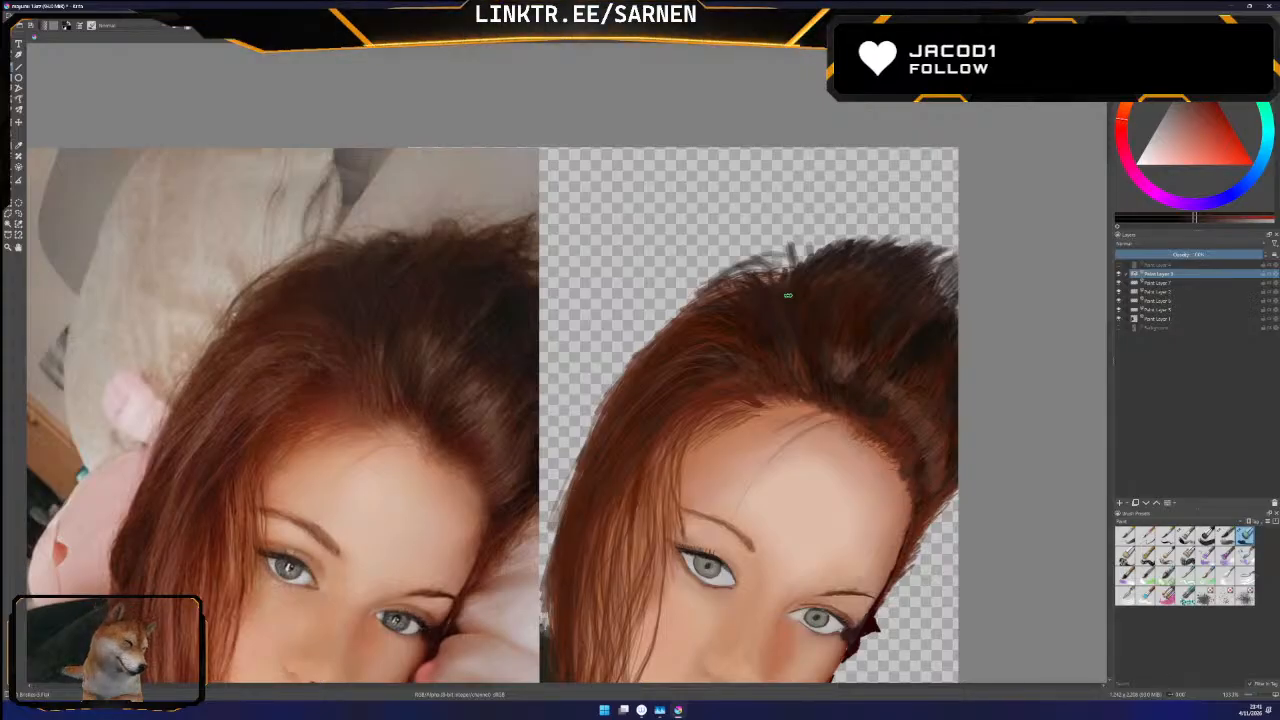
Toggle the background photo to compare the hair outline and darken the hair along the canvas's right edge
left_click(1119, 328)
left_click(1119, 328)
left_click(1119, 328)
left_click(1119, 328)
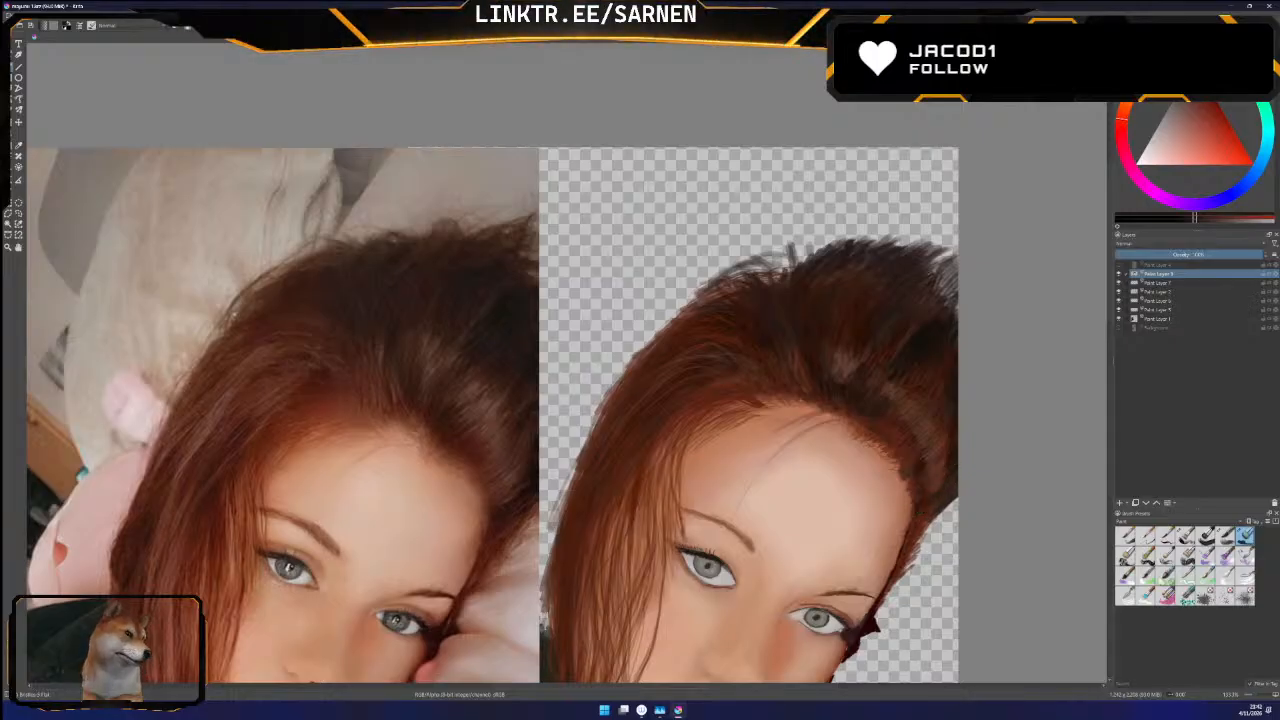
left_click(1119, 328)
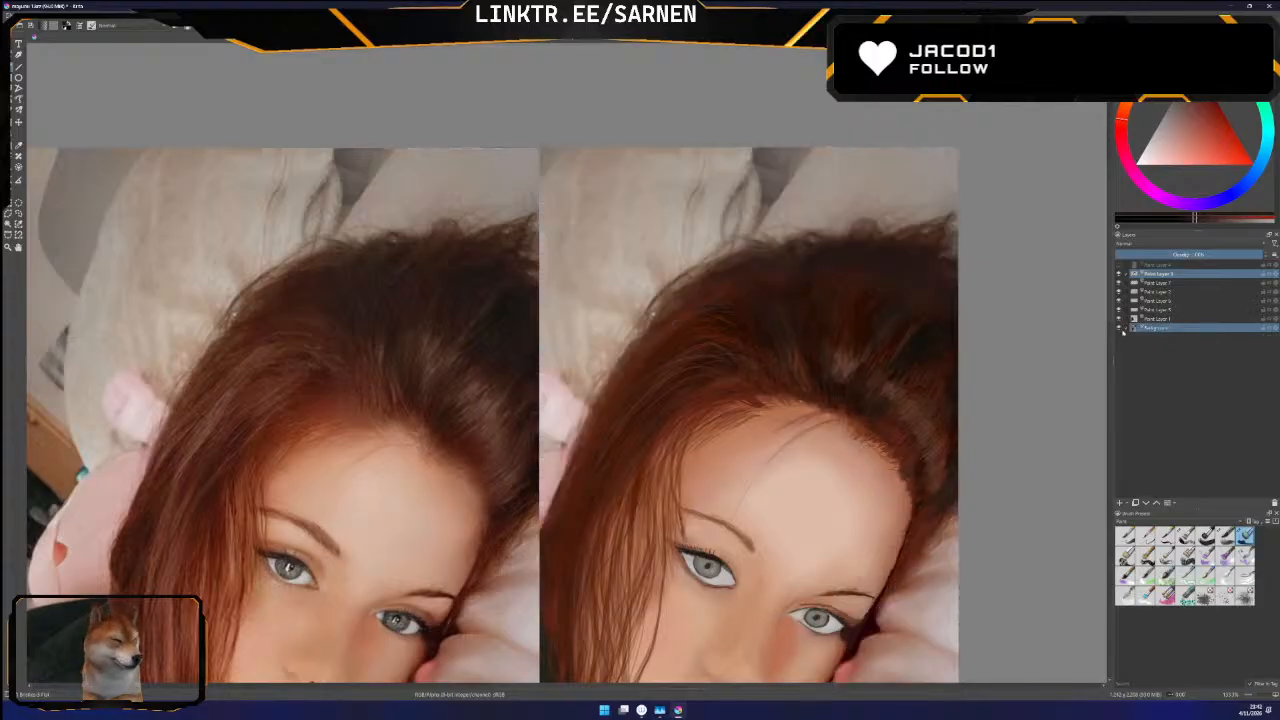
left_click(1119, 328)
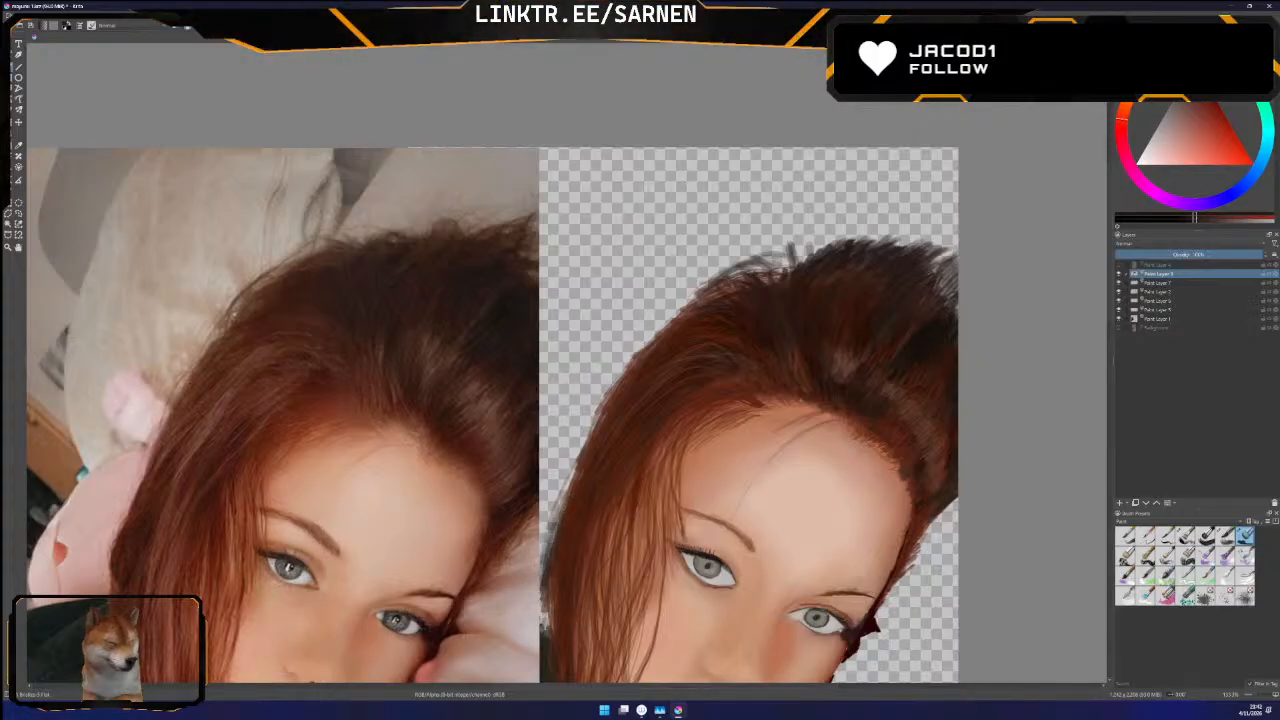
Darken the outer contour of the long side hair, comparing it with the background photo and hiding the photo again
left_click_drag(662, 687, 650, 685)
scroll(515, 400, "down", 3)
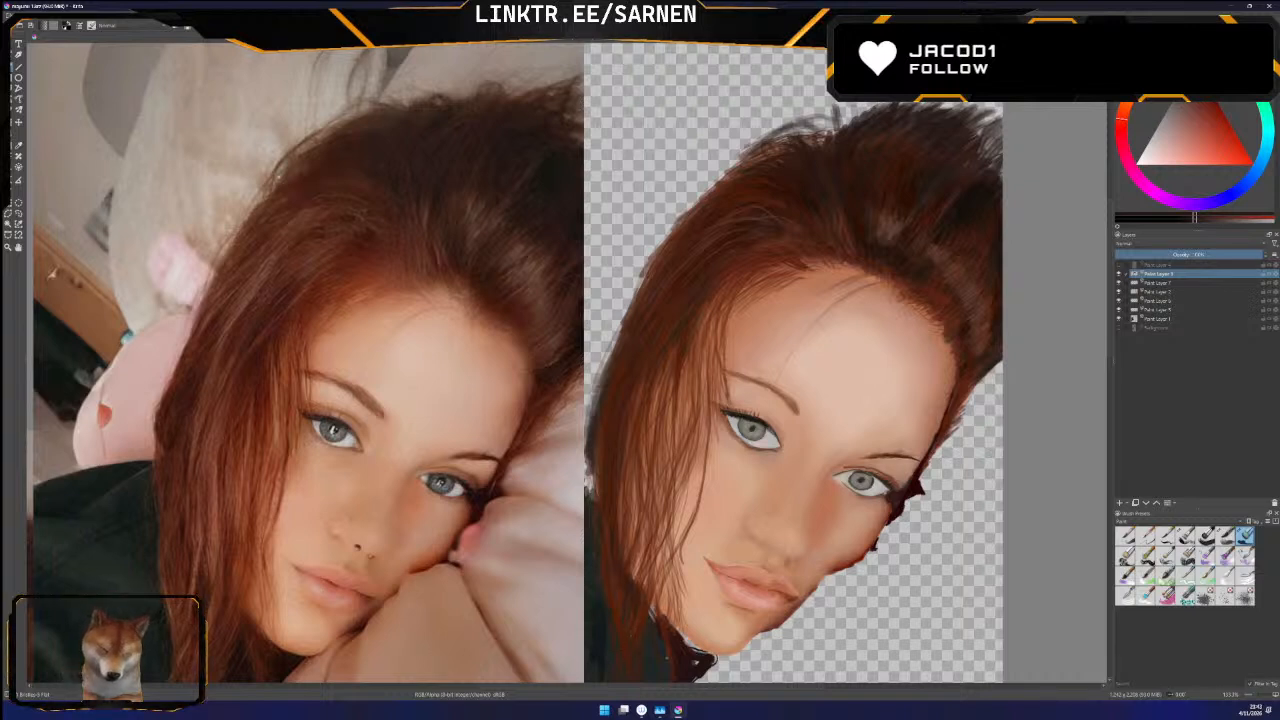
scroll(515, 362, "down", 3)
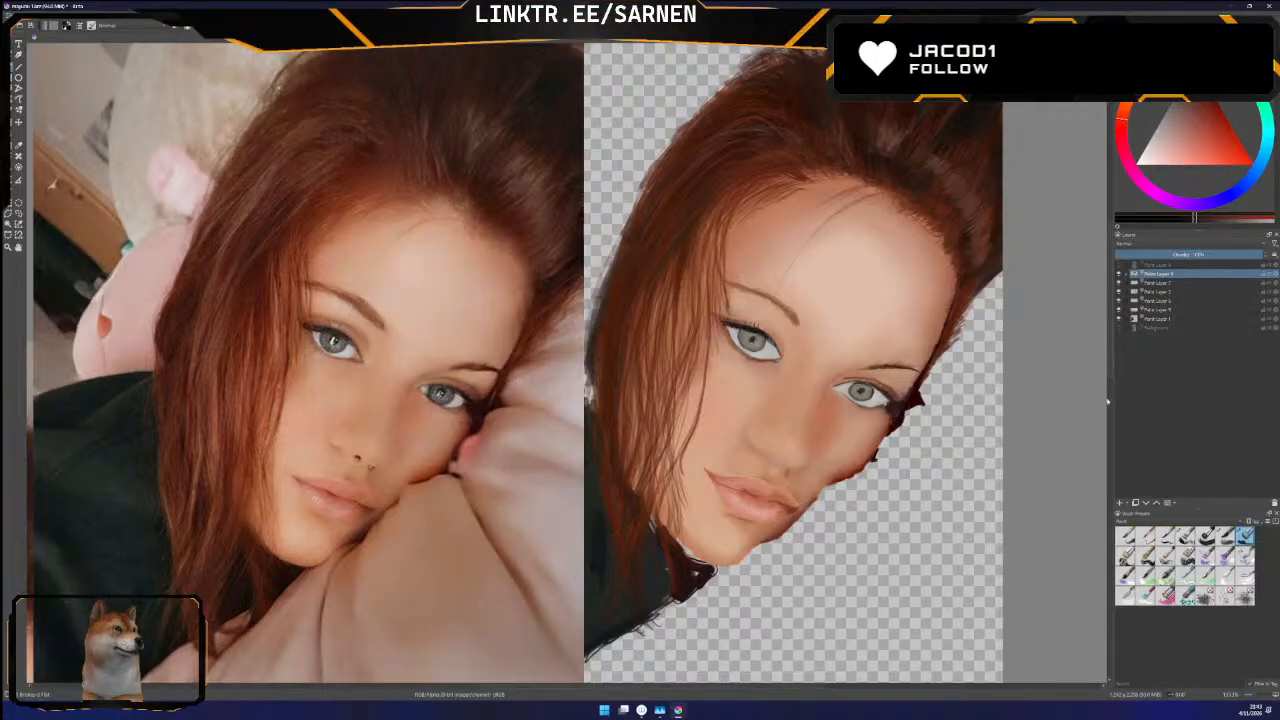
left_click_drag(1111, 374, 1112, 343)
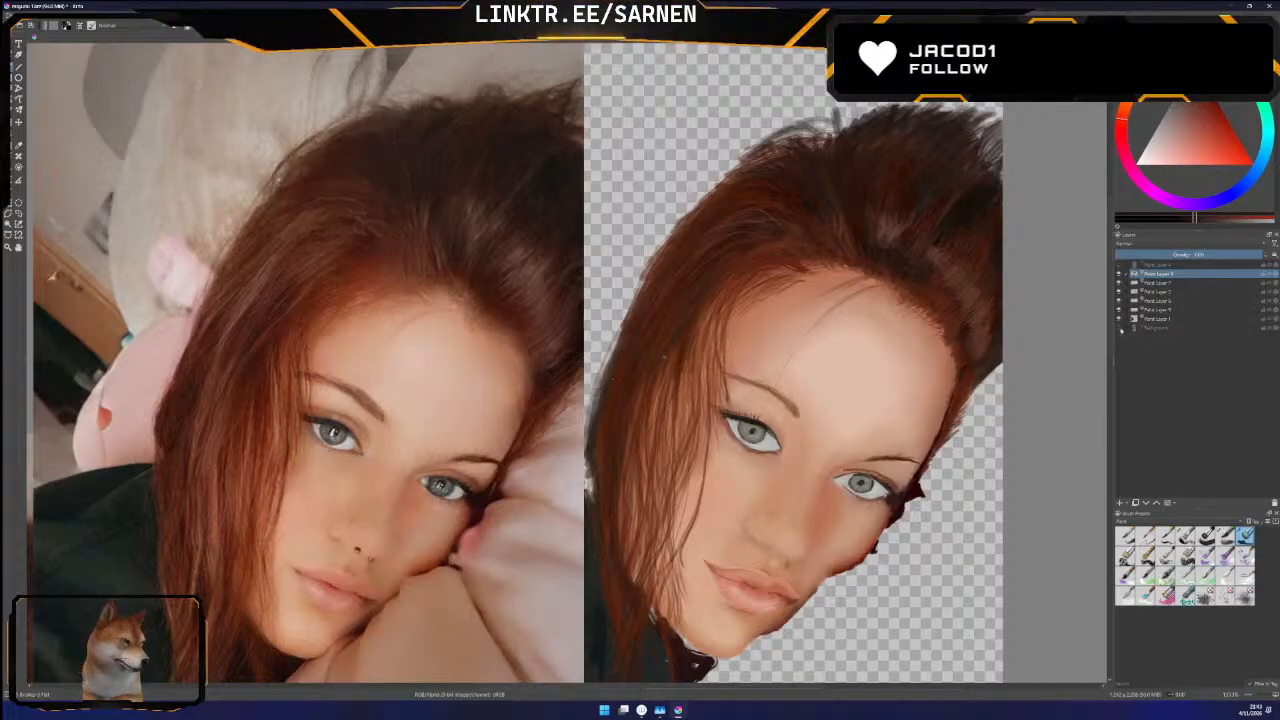
left_click(1120, 328)
left_click(1120, 328)
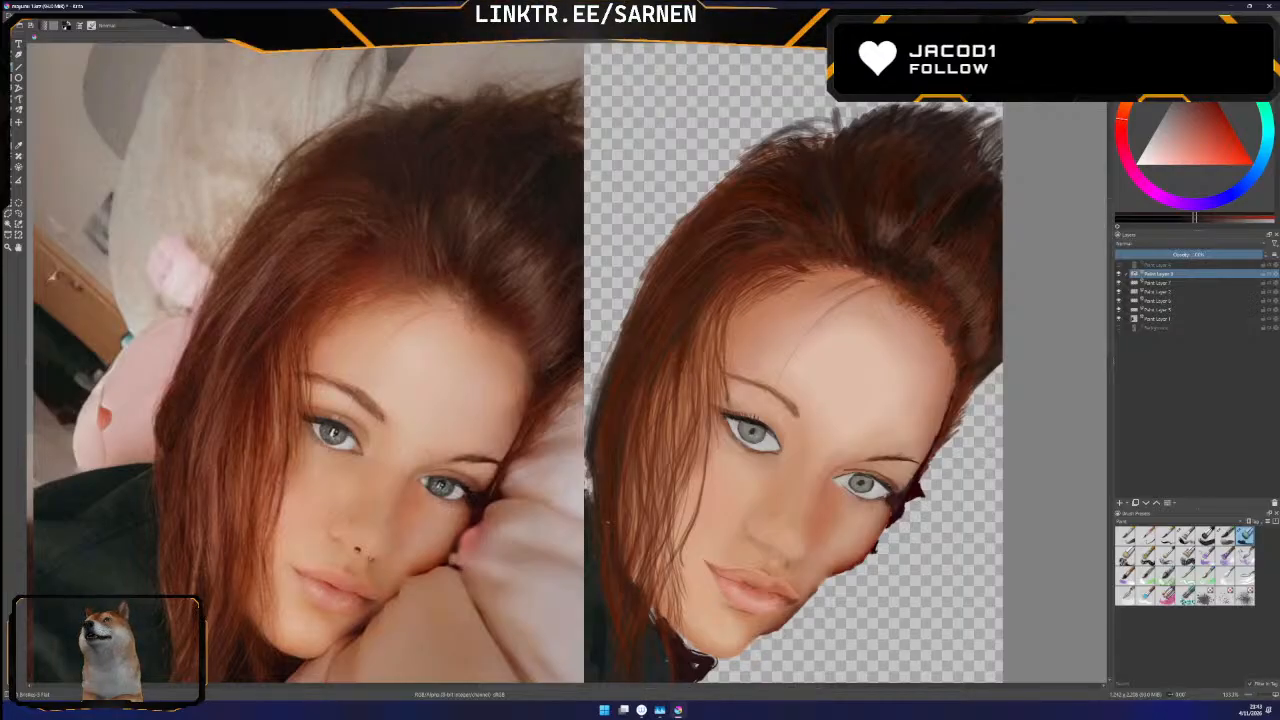
left_click_drag(1110, 349, 1112, 319)
left_click(1120, 329)
left_click(1120, 329)
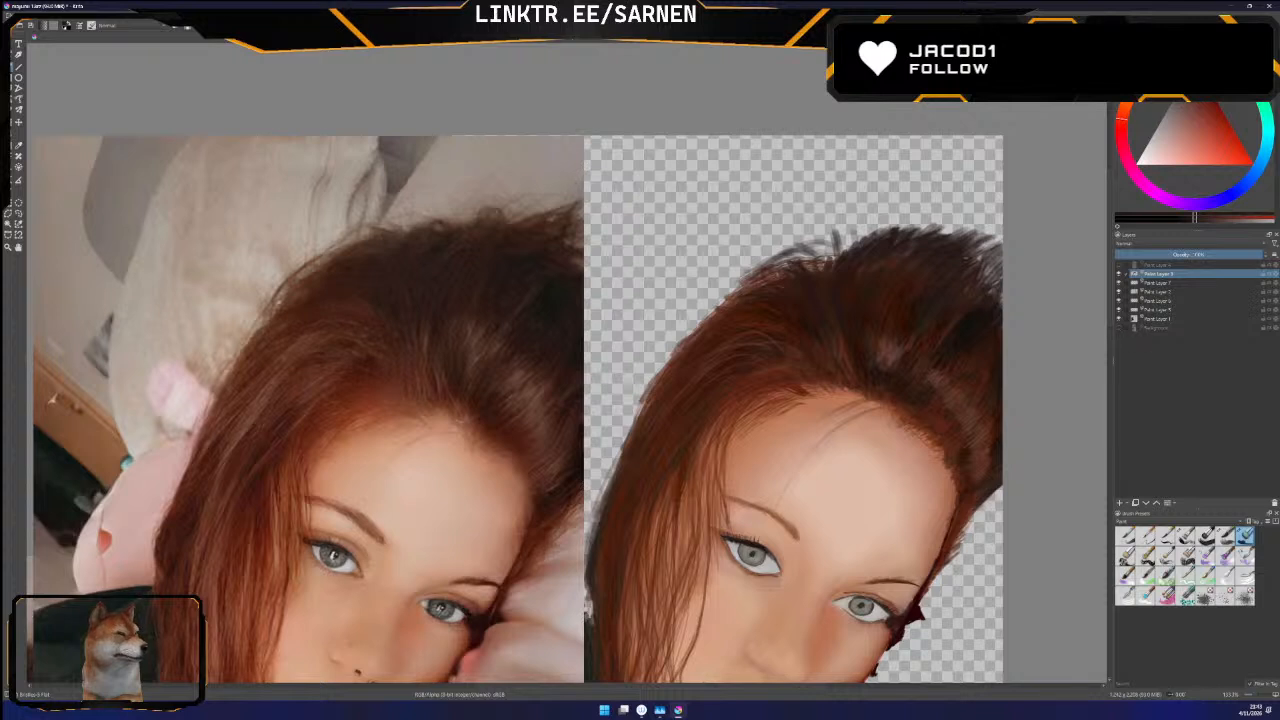
Paint pointed loose strands at the crown's right tip and deepen the dark crown hair, checking against the background photo
left_click_drag(971, 230, 982, 210)
mouse_move(969, 232)
left_mouse_down()
mouse_move(977, 218)
mouse_move(957, 224)
mouse_move(984, 210)
left_mouse_up()
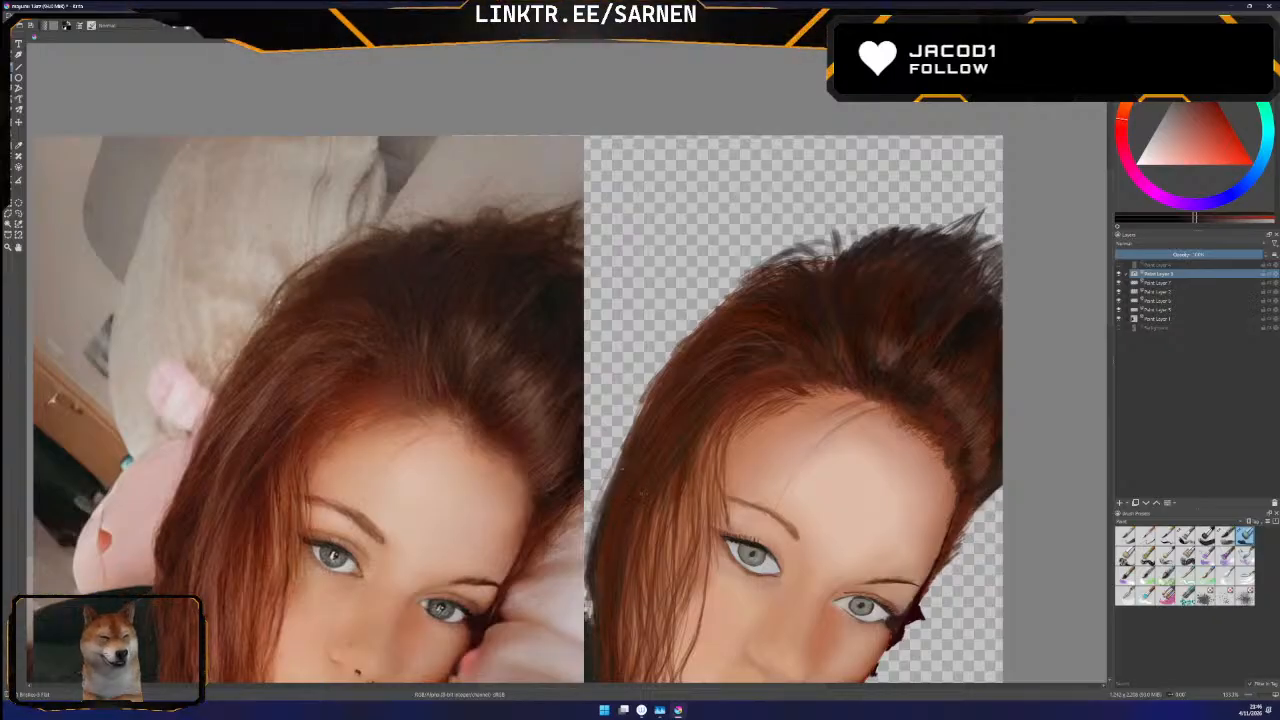
scroll(560, 385, "down", 1)
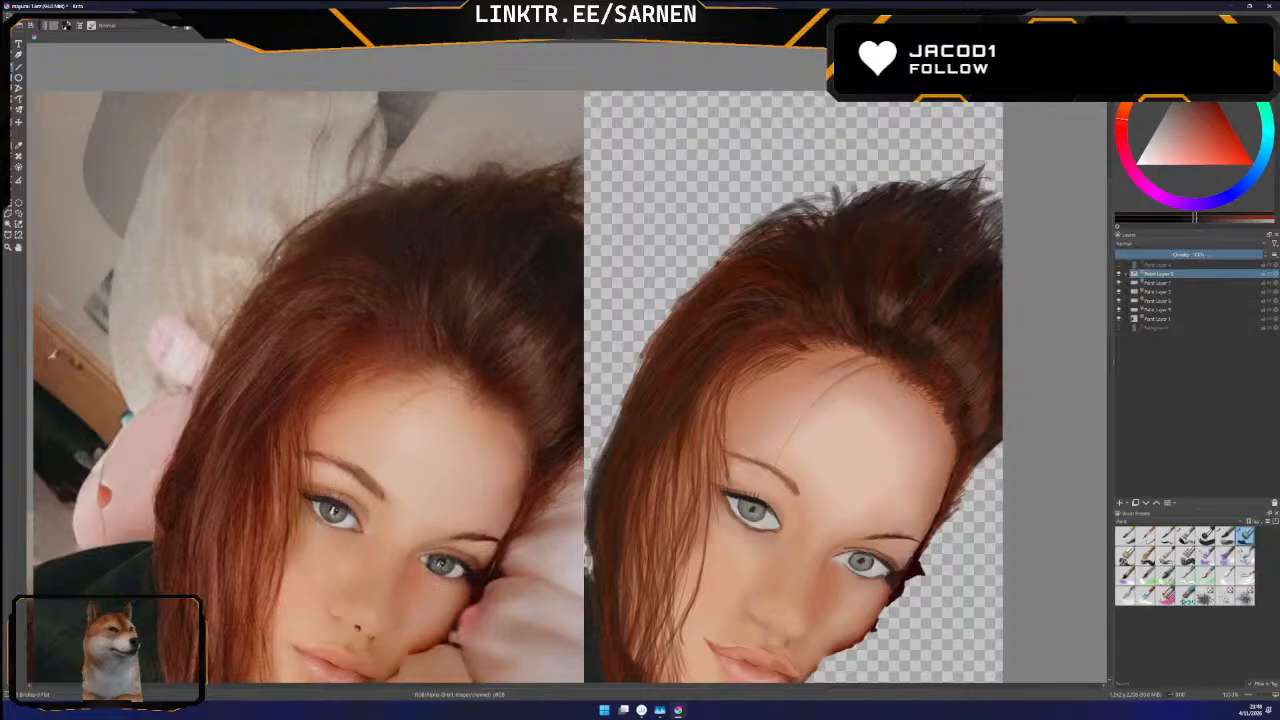
left_click(1119, 328)
left_click(1119, 328)
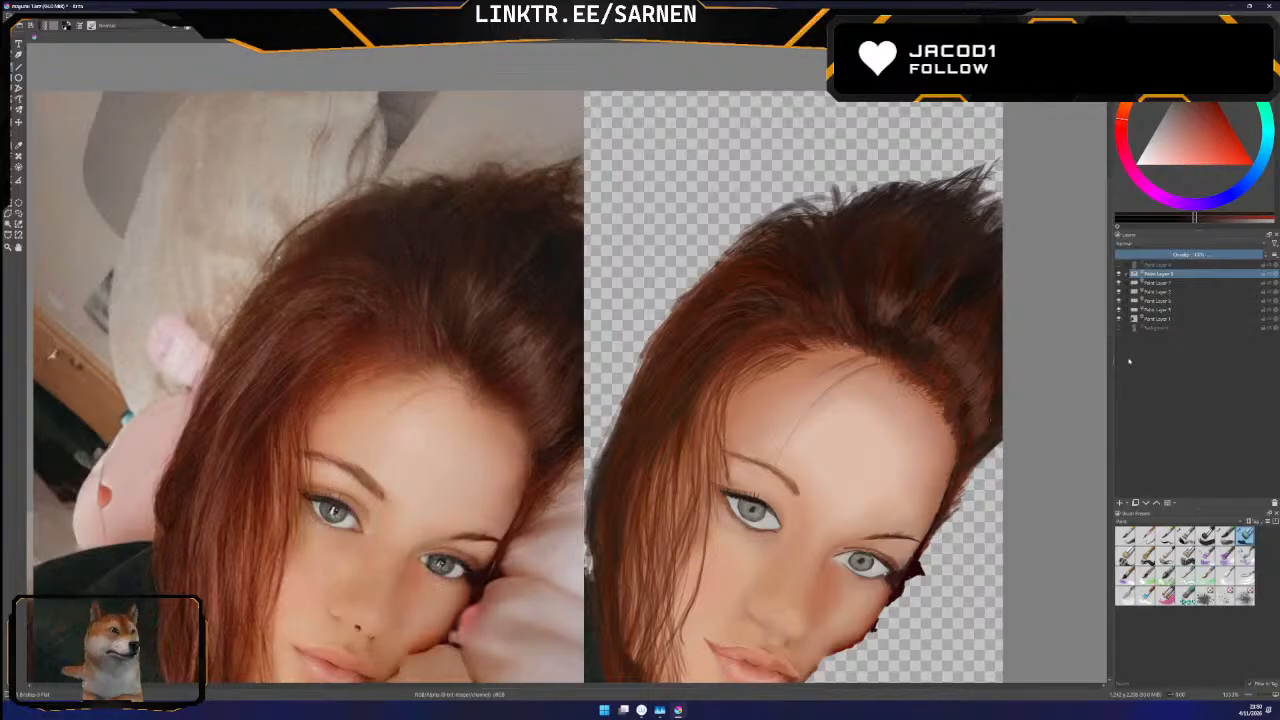
left_click(1119, 328)
left_click(1119, 328)
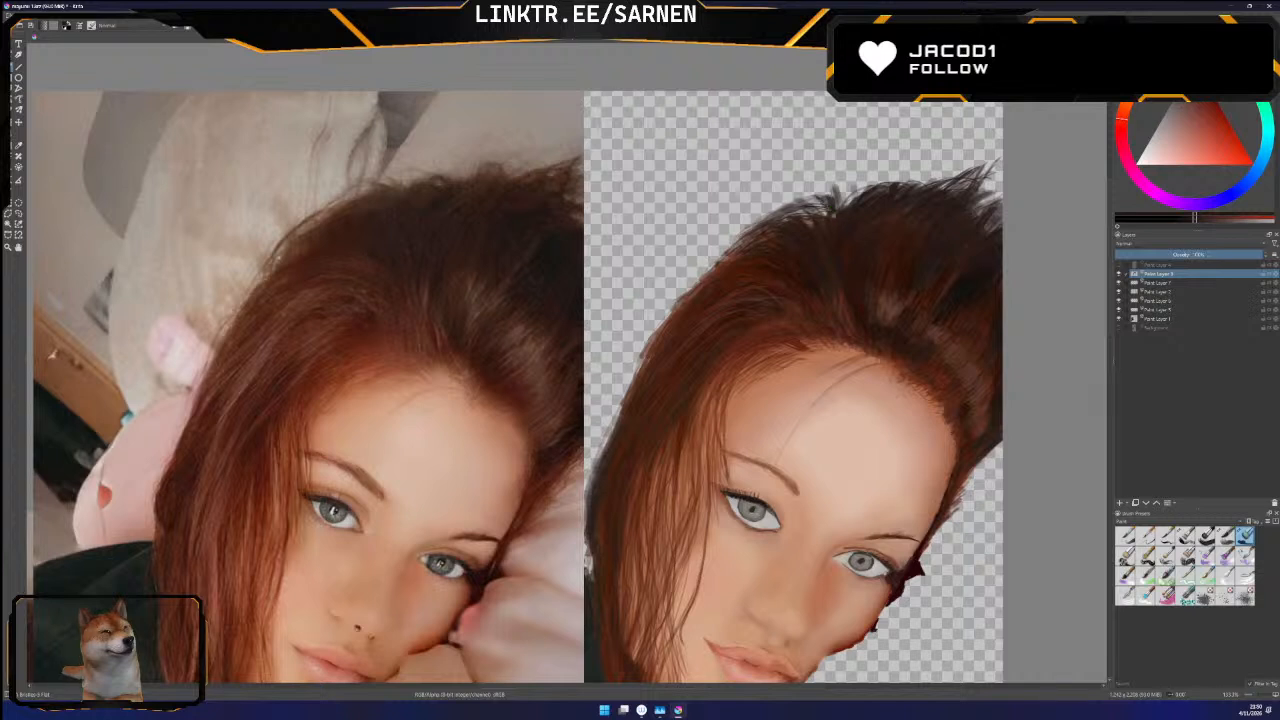
Close the notch in the crown contour with short dark wisps and add curled flyaway strands, using the background photo as guide
left_click_drag(846, 206, 864, 190)
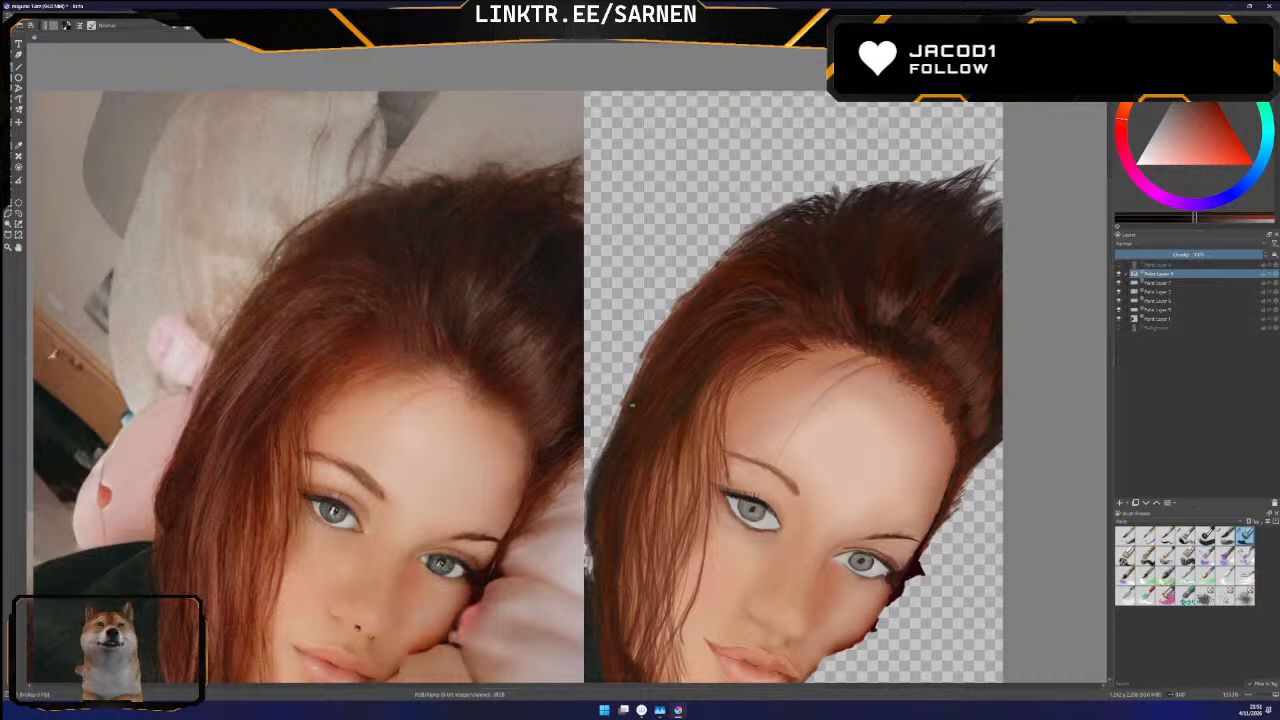
scroll(1108, 340, "down", 2)
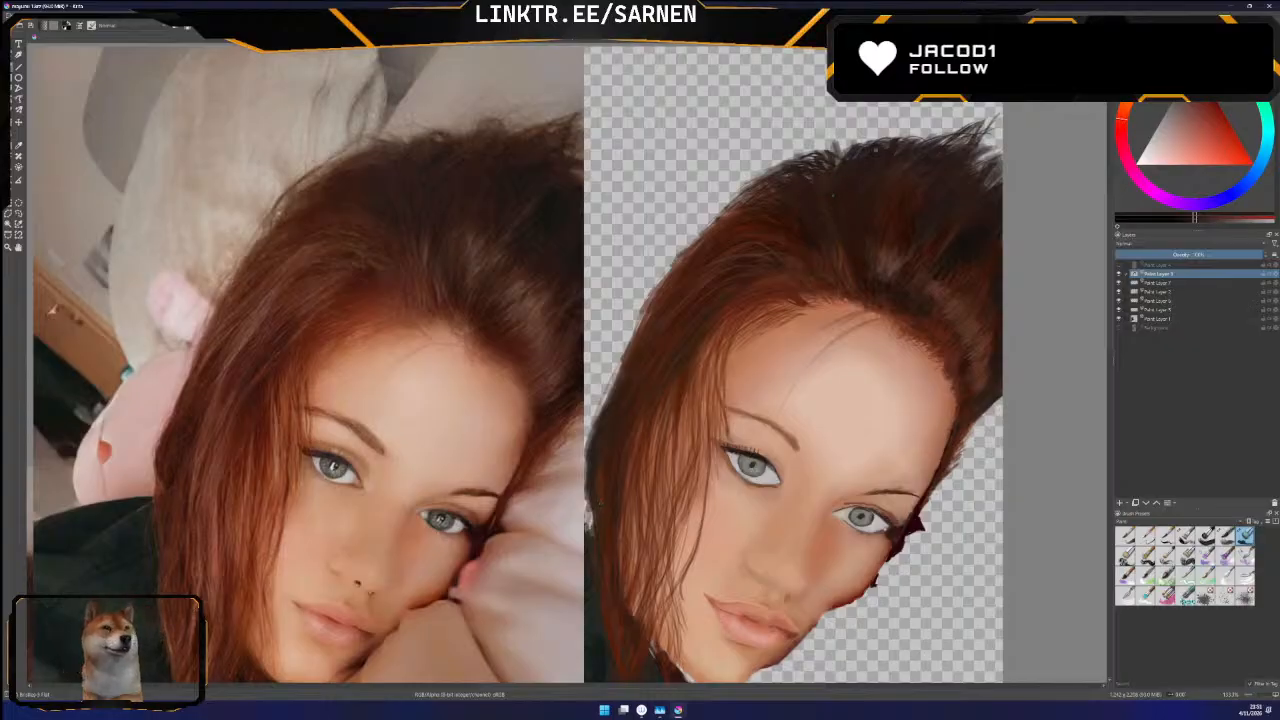
left_click(1119, 328)
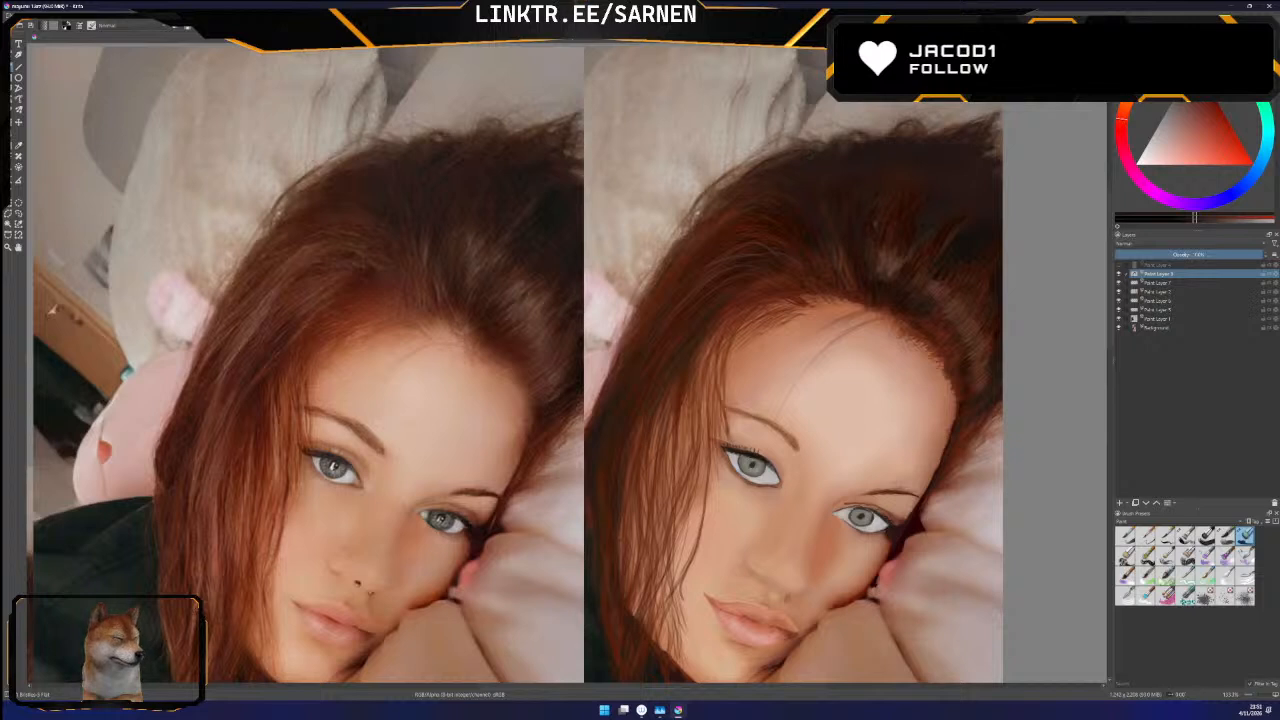
left_click(1119, 328)
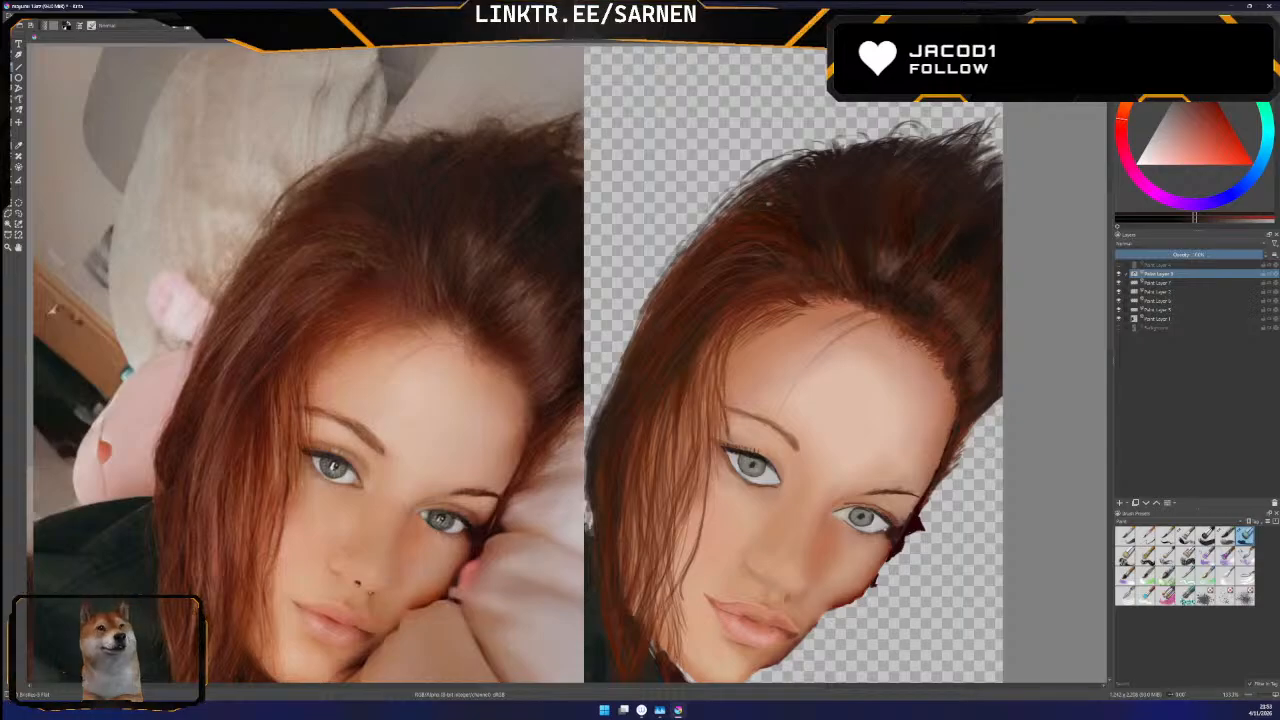
right_click(17, 146)
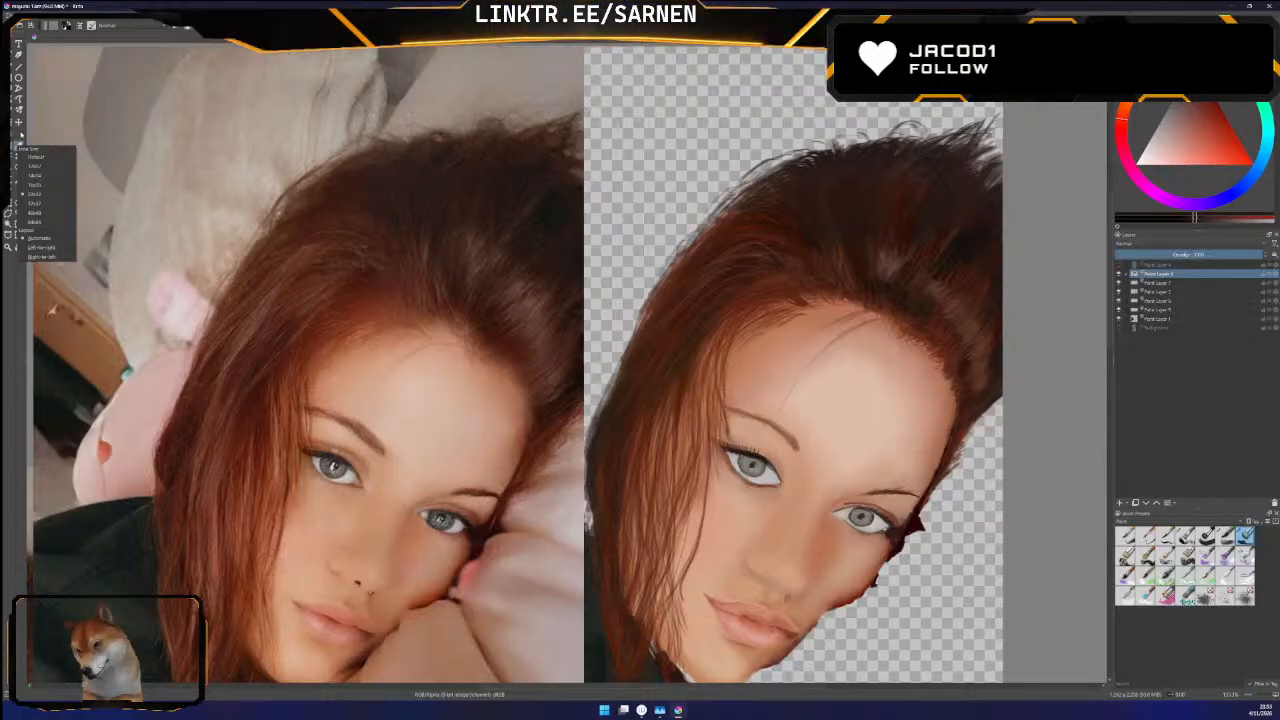
Sample a reddish brown from the reference photo's side hair and paint fine strands into the portrait's hair
left_click(22, 134)
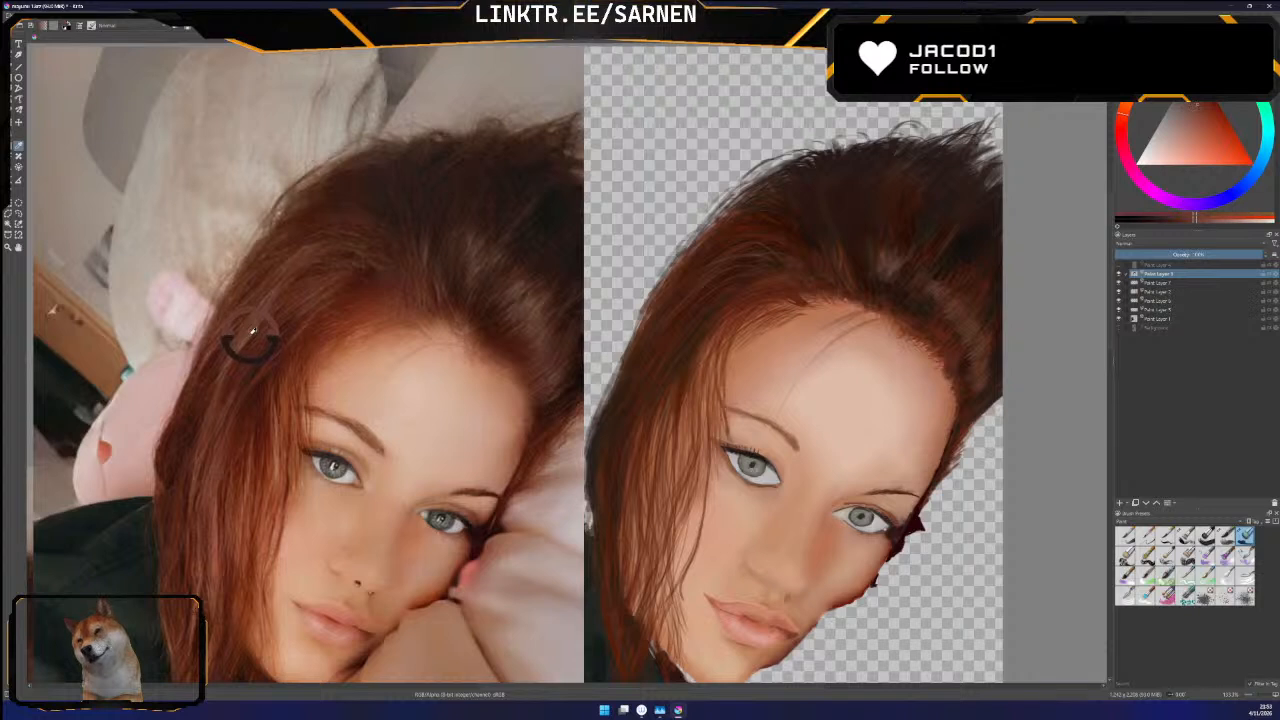
left_click(248, 337, "ctrl")
left_click(250, 336, "ctrl")
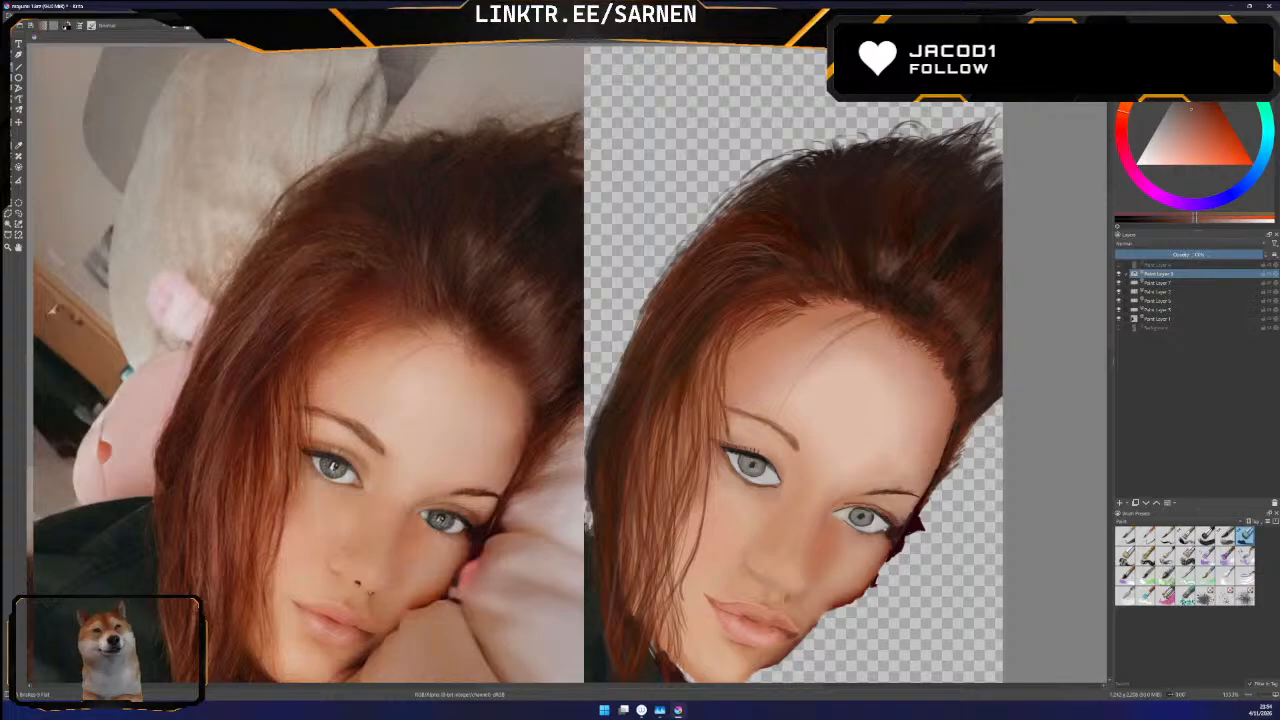
Examine the painted crown contour, side hair, face and lower neck edge against the reference photo
key("minus")
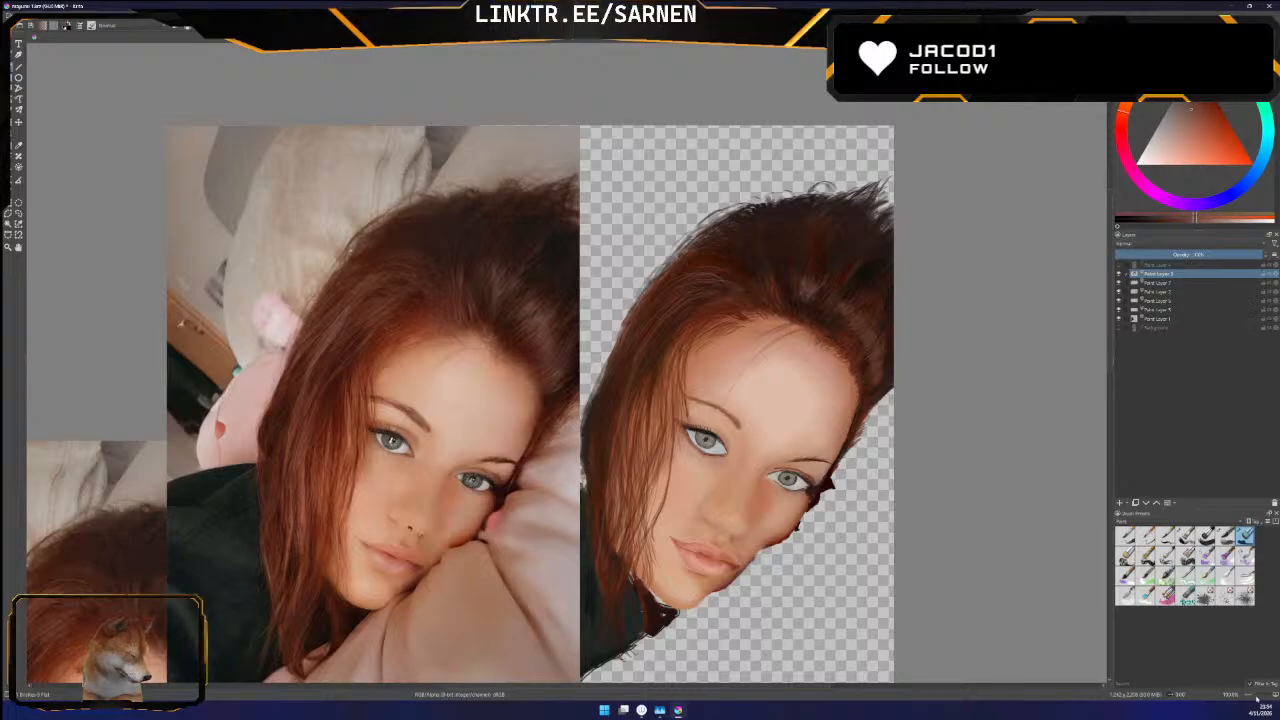
left_click_drag(1257, 697, 1258, 697)
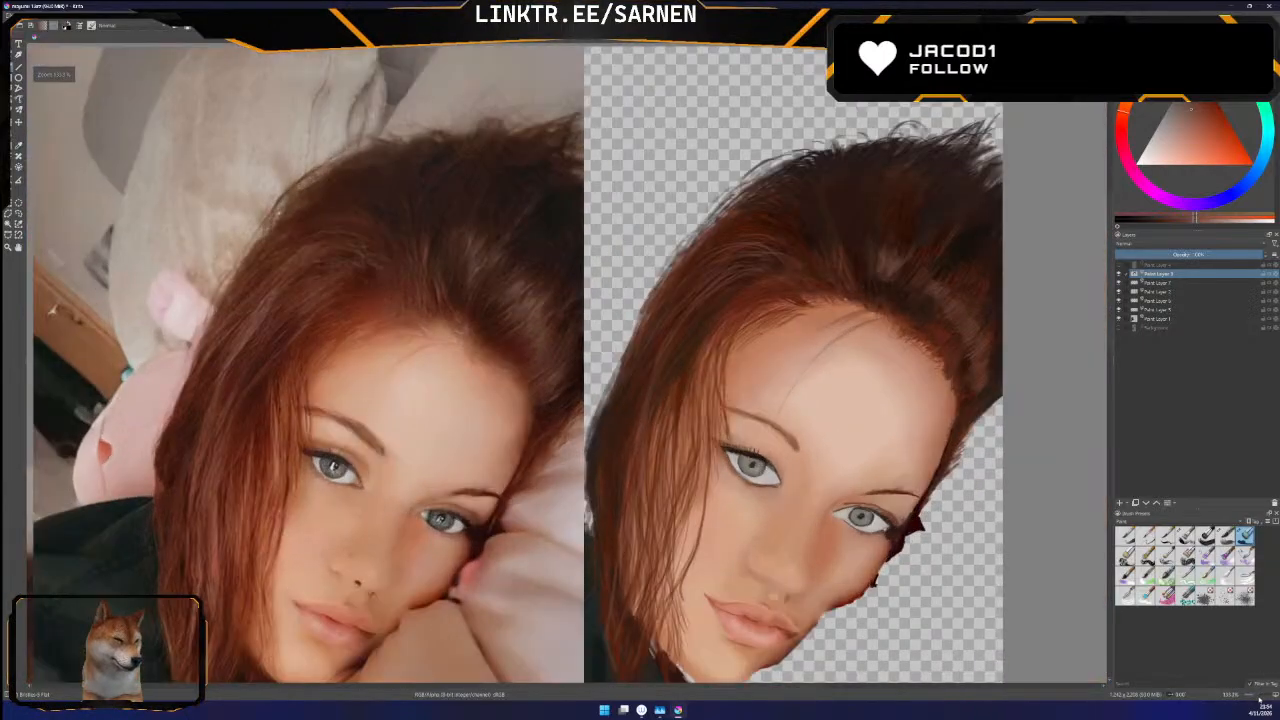
left_click_drag(1111, 331, 1111, 357)
left_click_drag(632, 688, 669, 692)
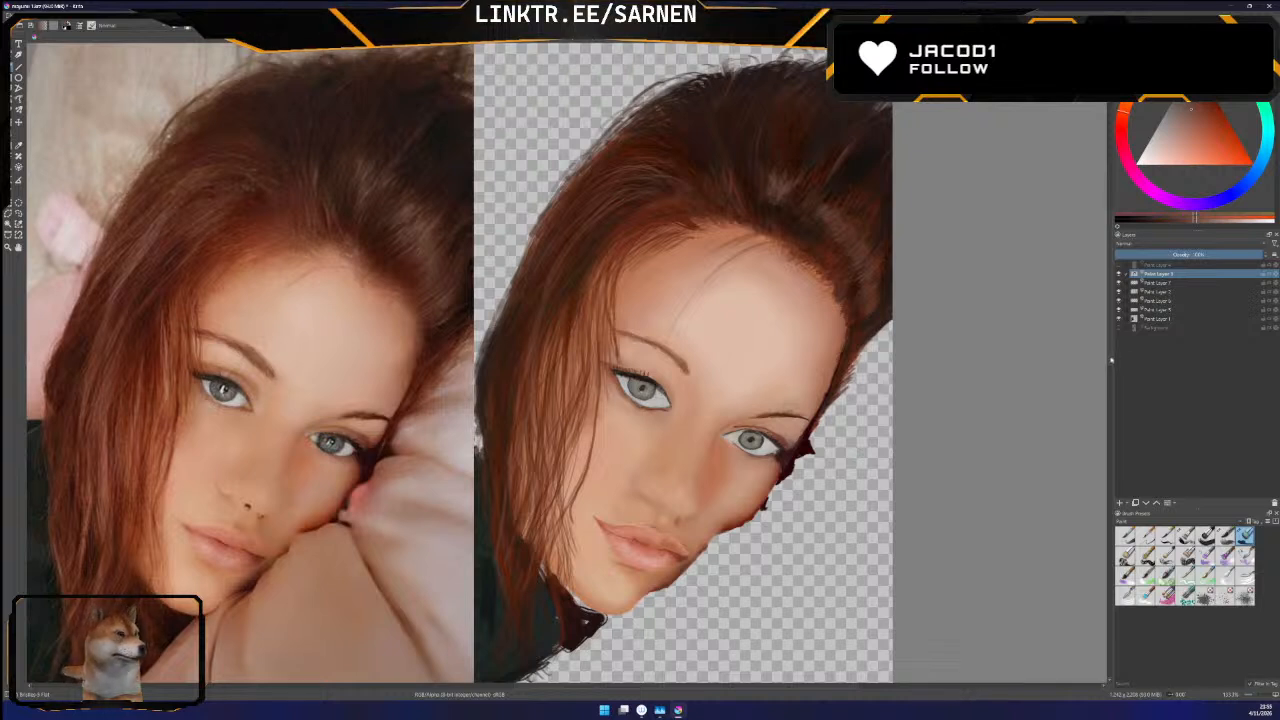
scroll(560, 360, "up", 3)
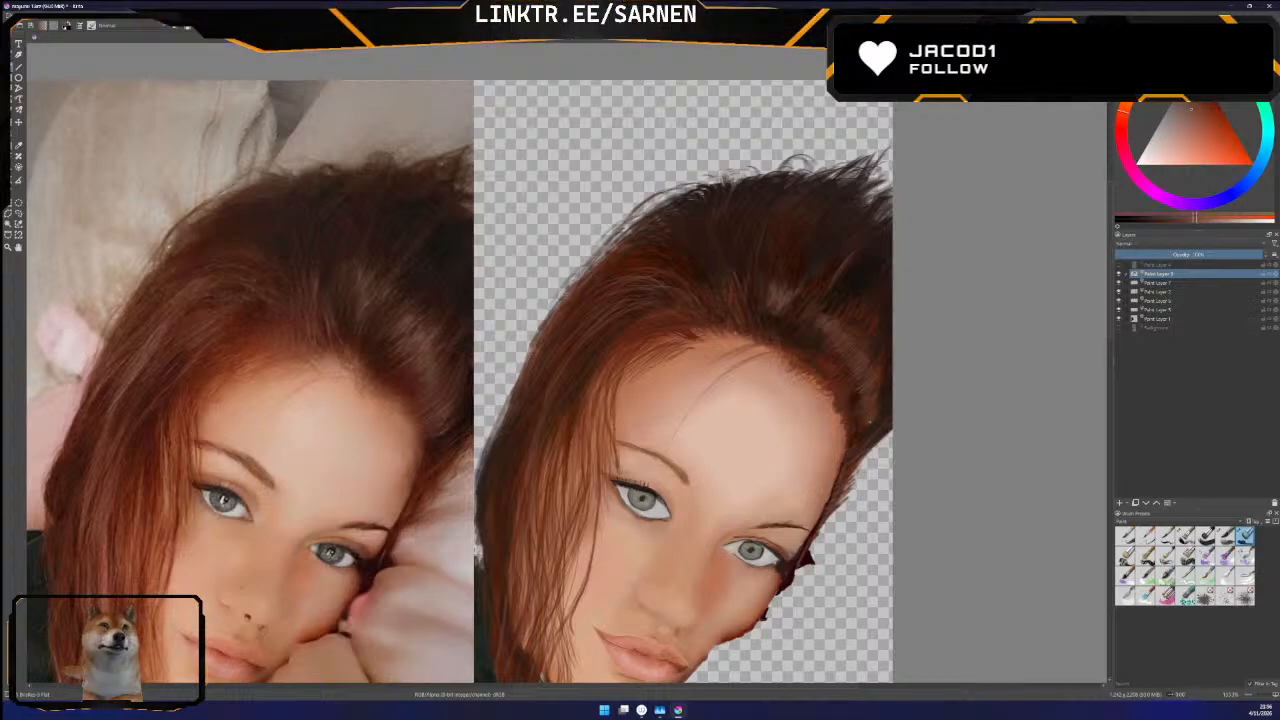
scroll(460, 380, "up", 3)
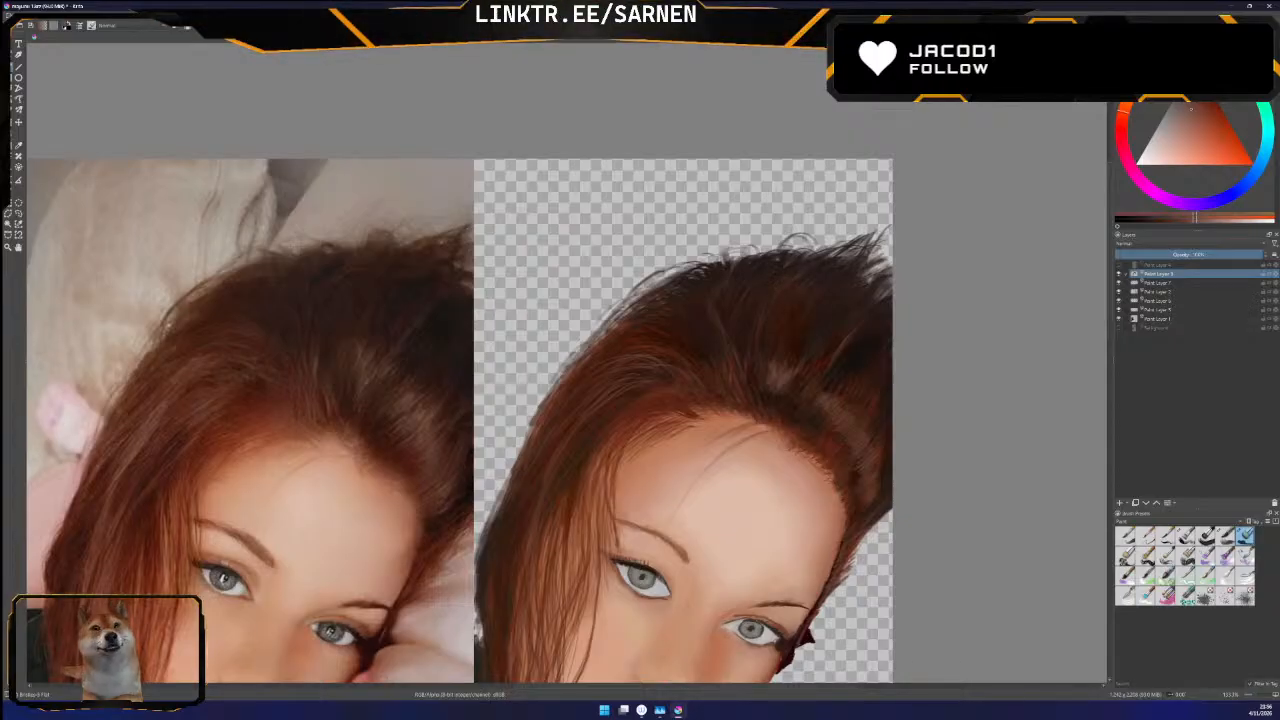
scroll(1110, 375, "down", 5)
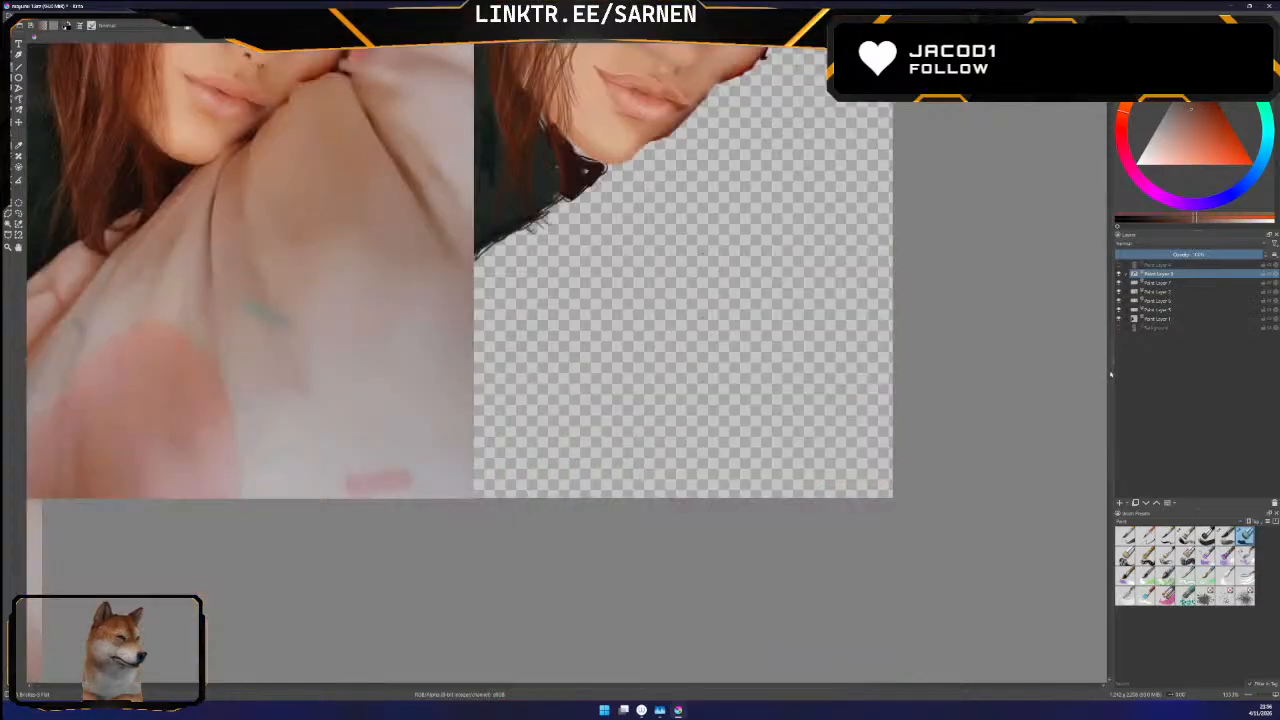
scroll(1110, 375, "up", 6)
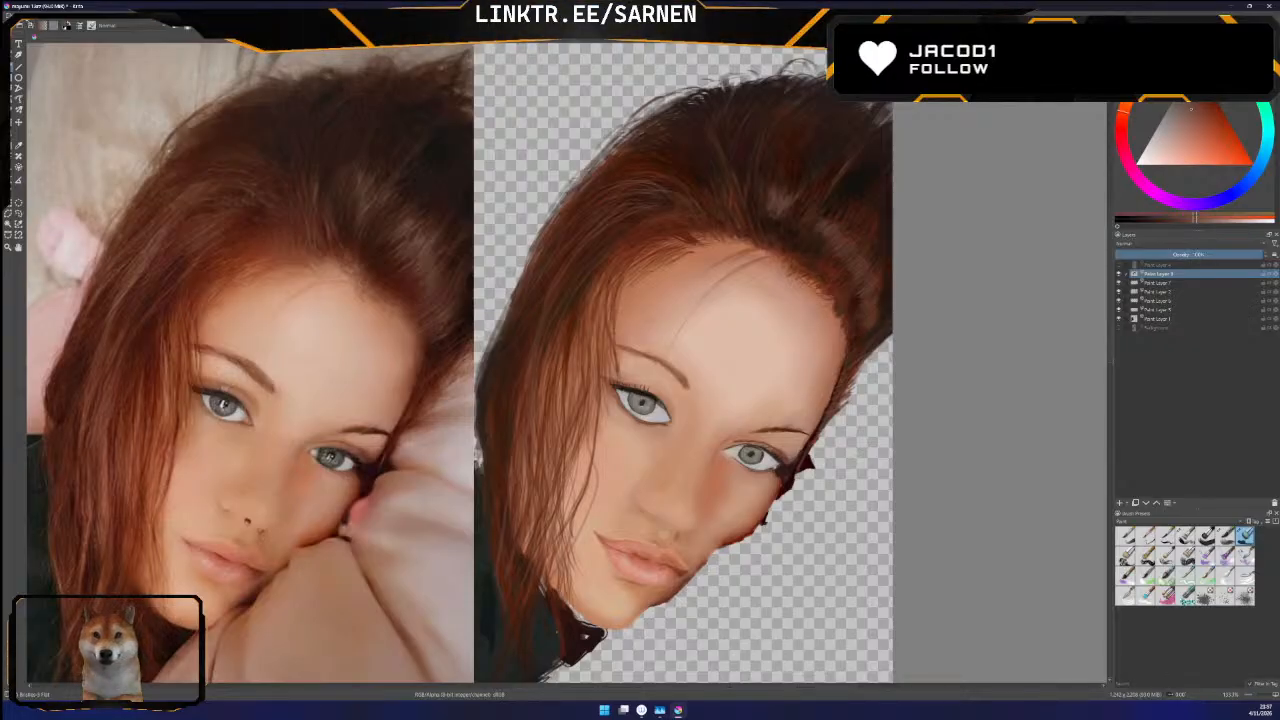
left_click(22, 15)
left_click(36, 27)
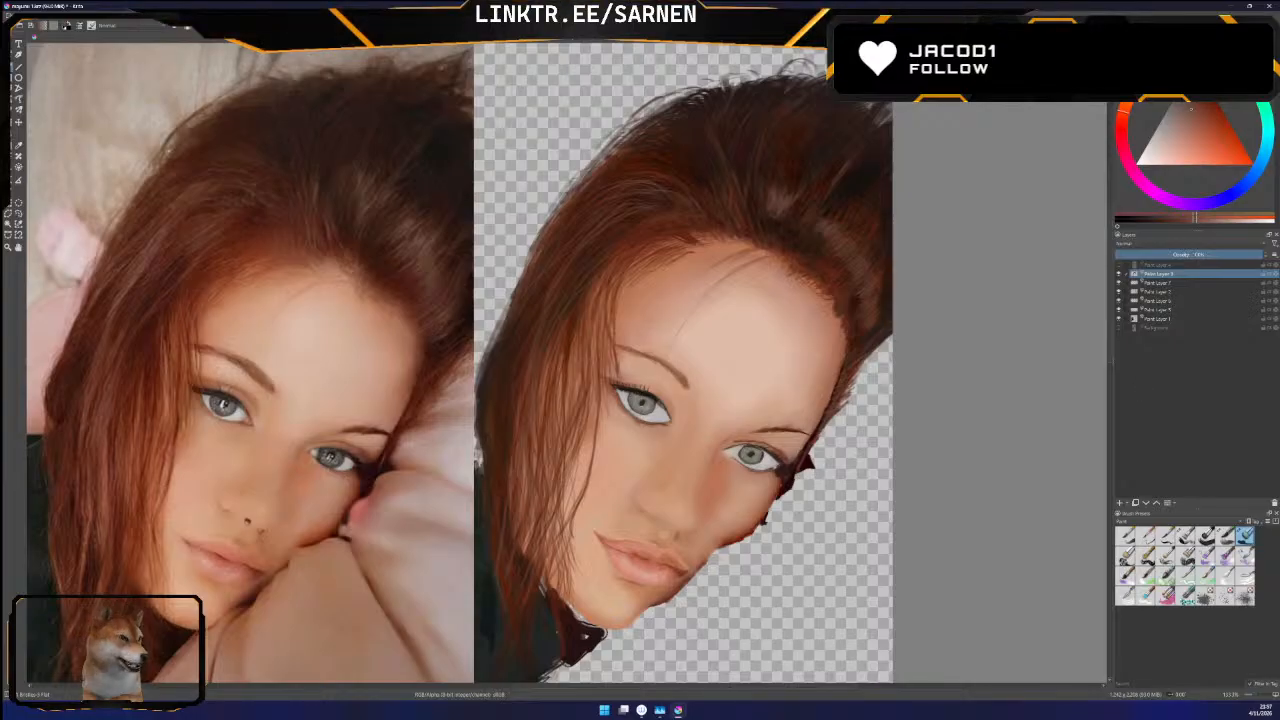
scroll(1110, 341, "up", 2)
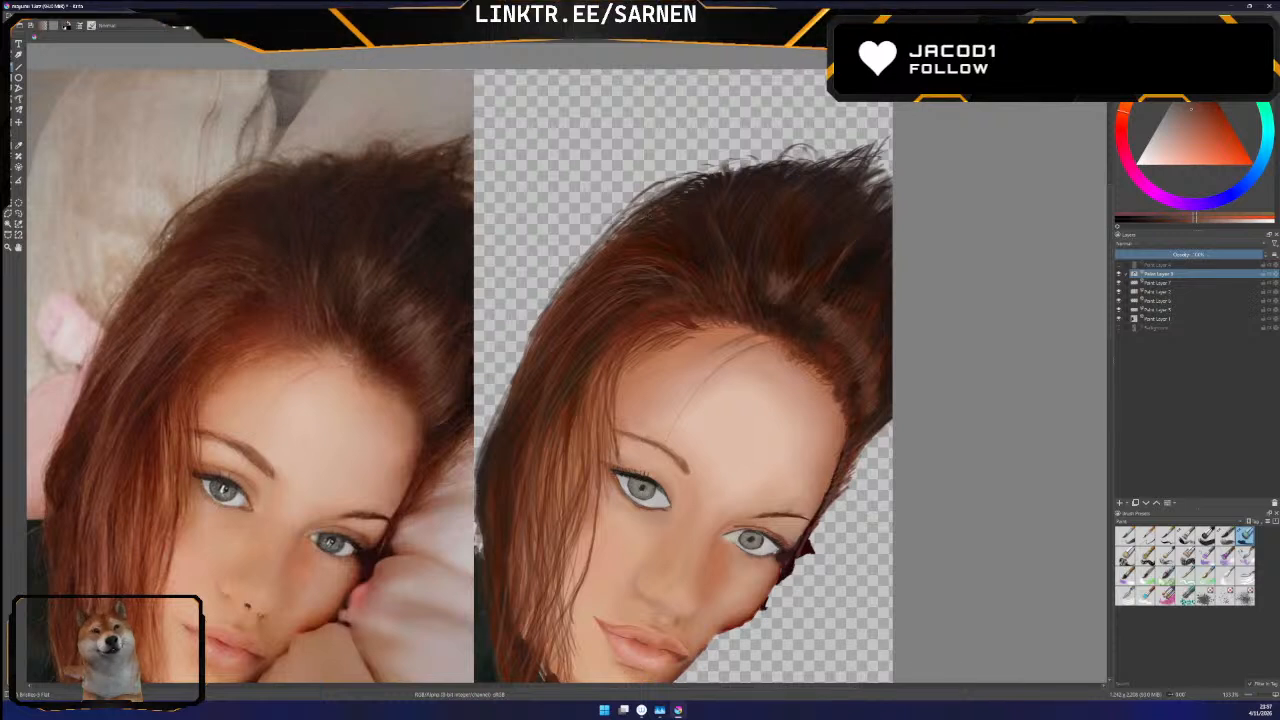
Sample a lighter orange-brown from the portrait's loose side strands beside the cheek for the brush
key("minus")
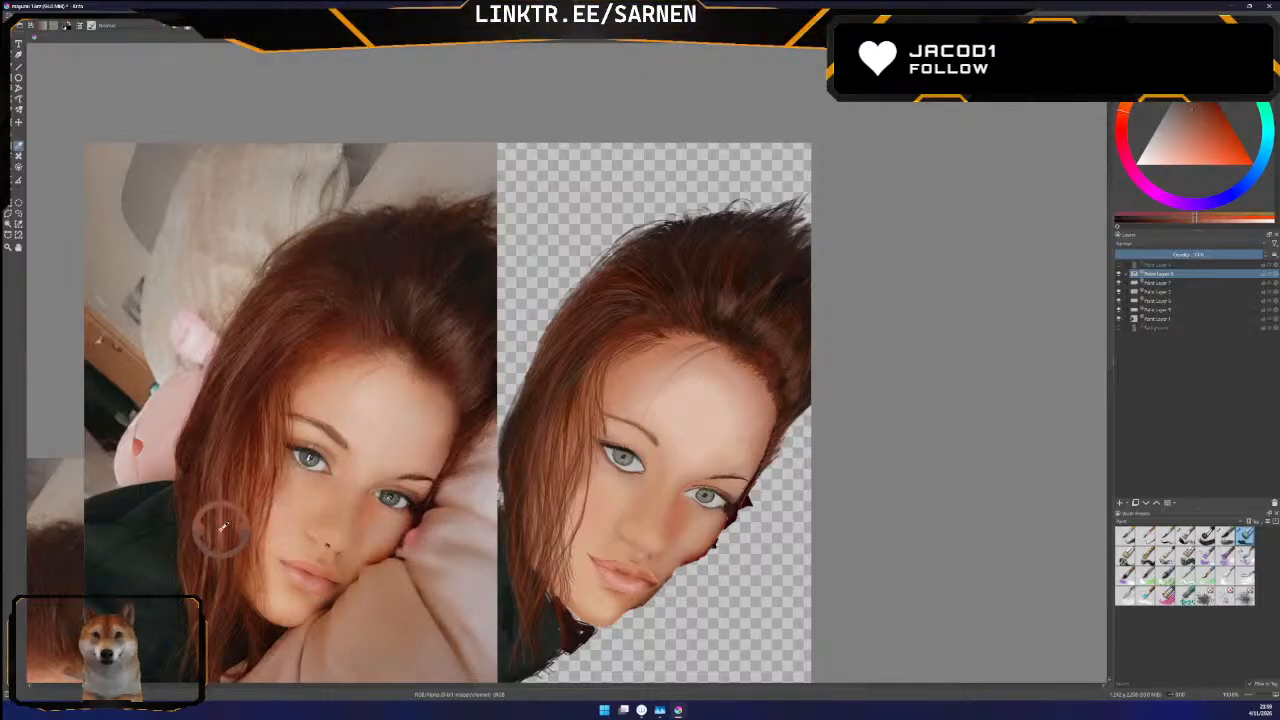
left_click(10, 69)
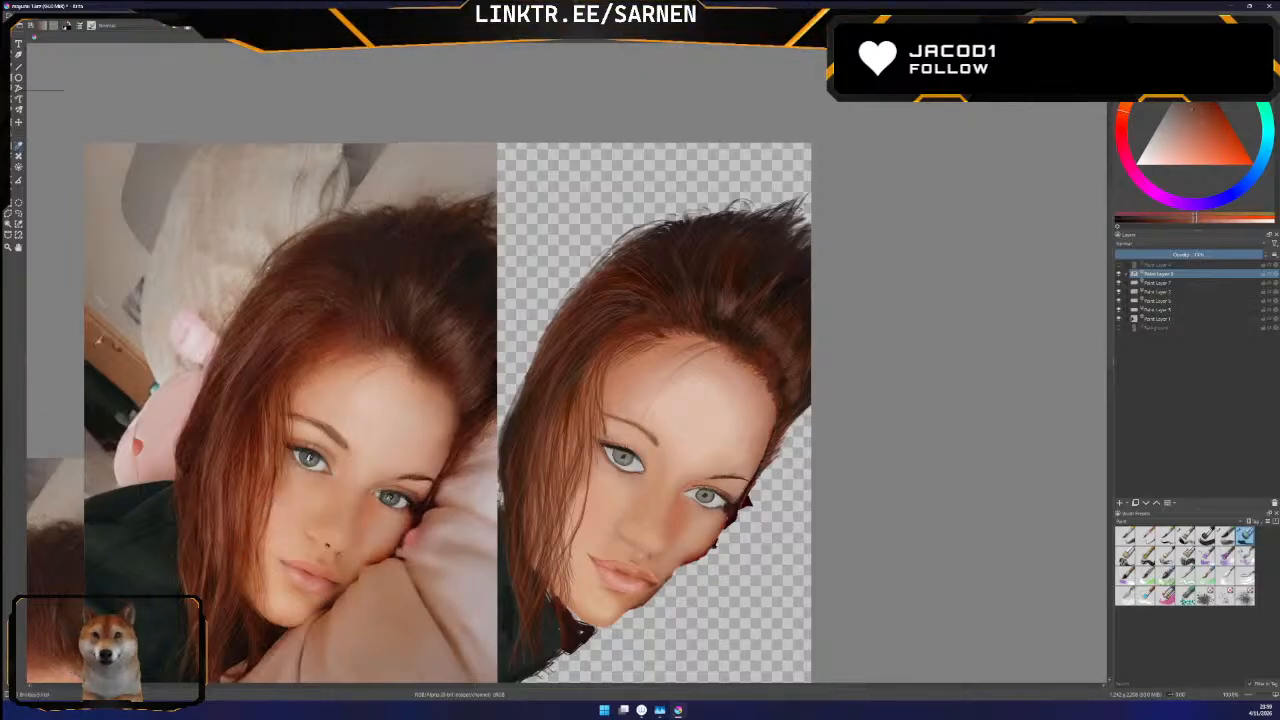
left_click(568, 429, "ctrl")
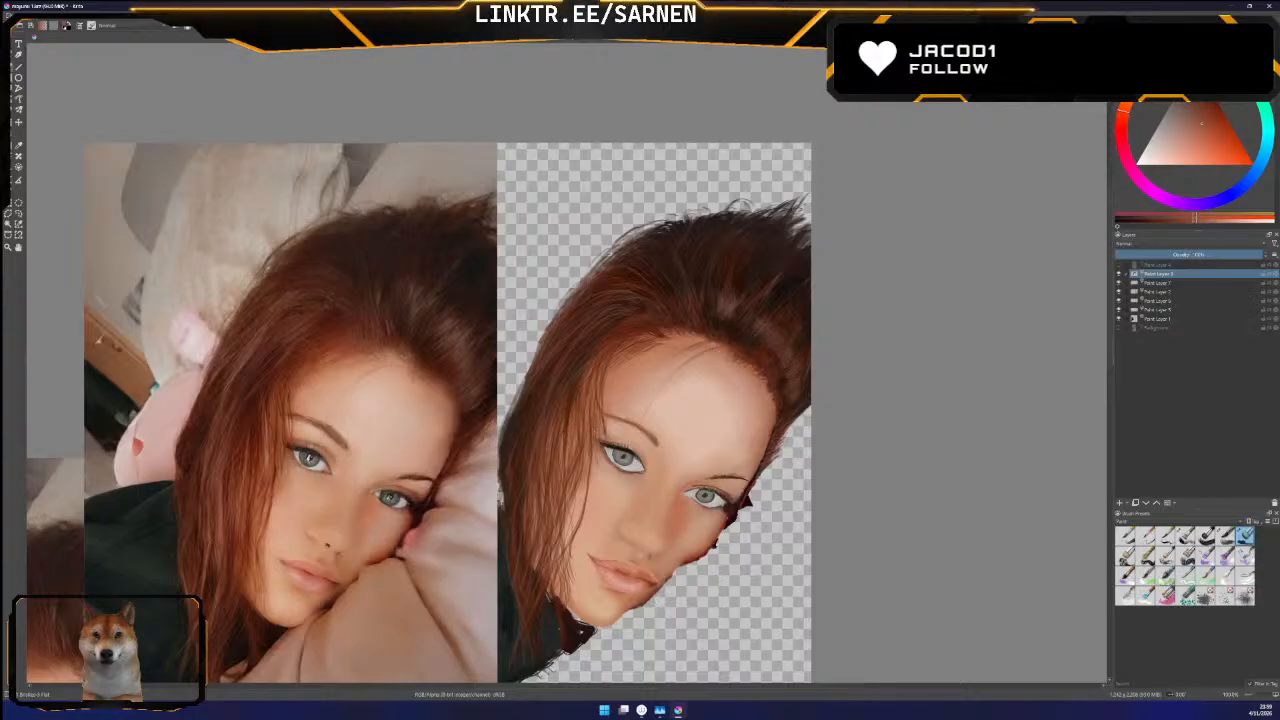
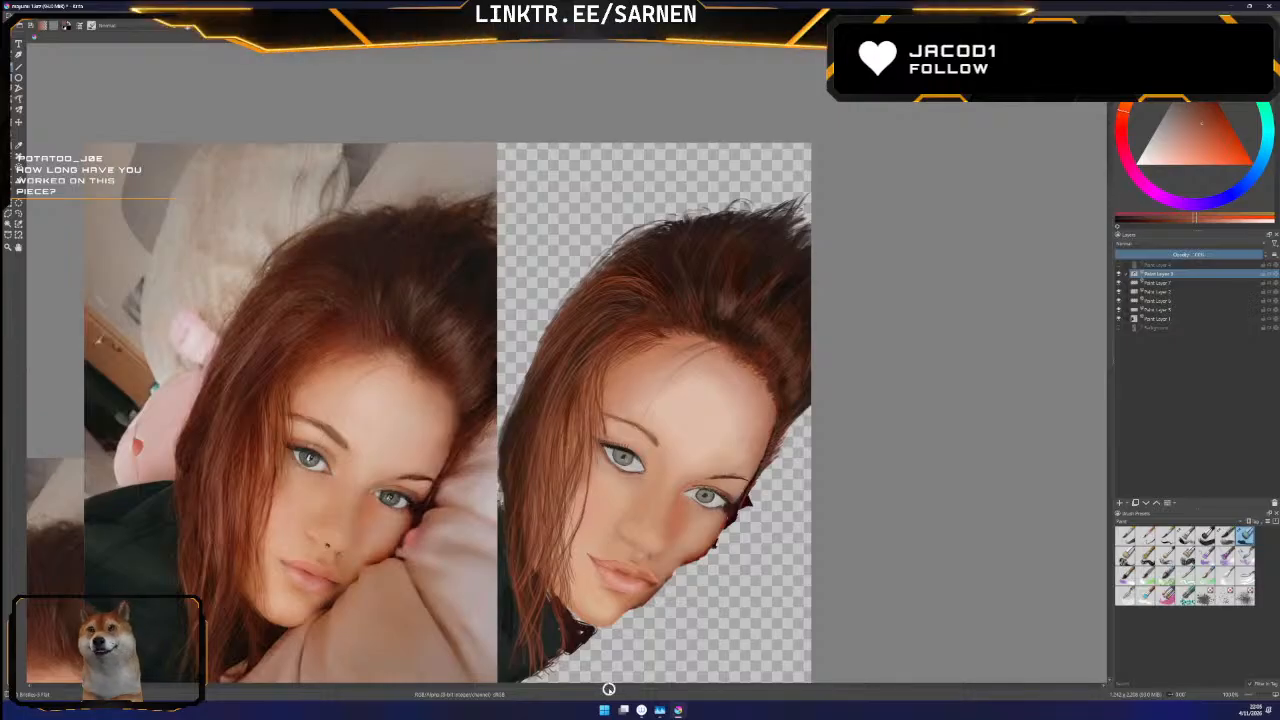
Save the portrait as a Krita Archival Image, accepting the format warning
left_click_drag(628, 689, 621, 688)
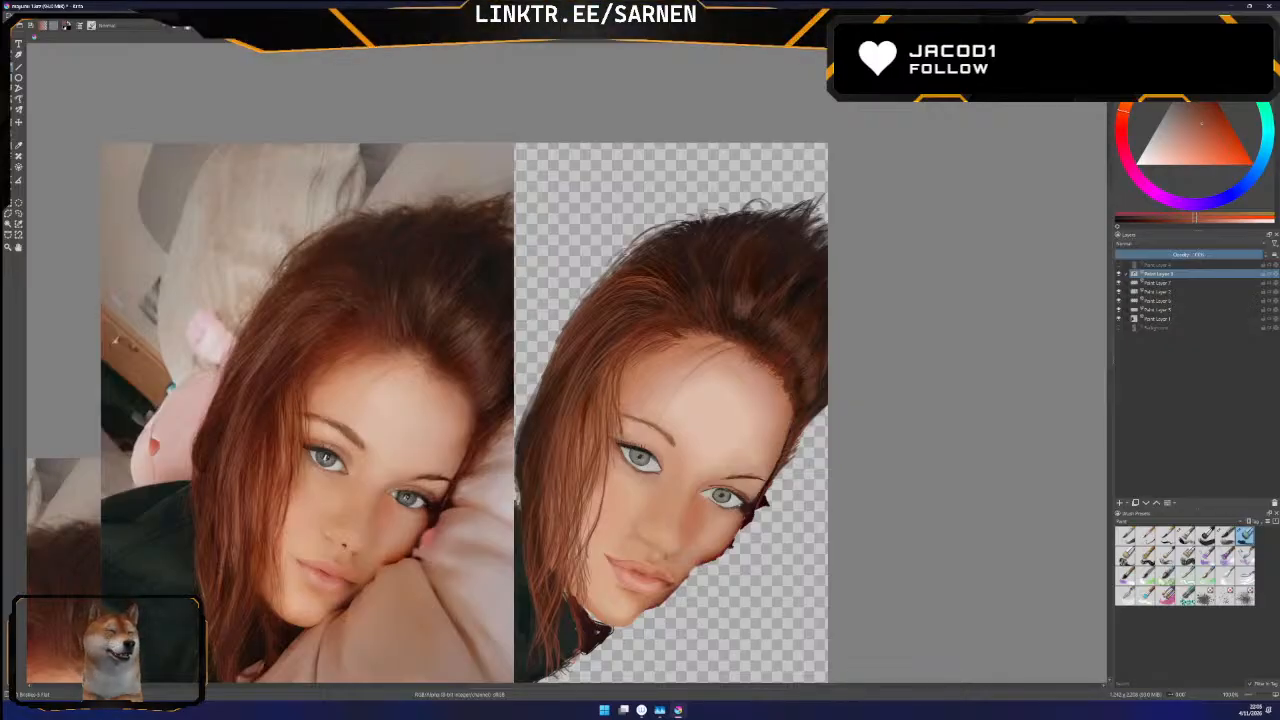
left_click_drag(1109, 326, 1110, 315)
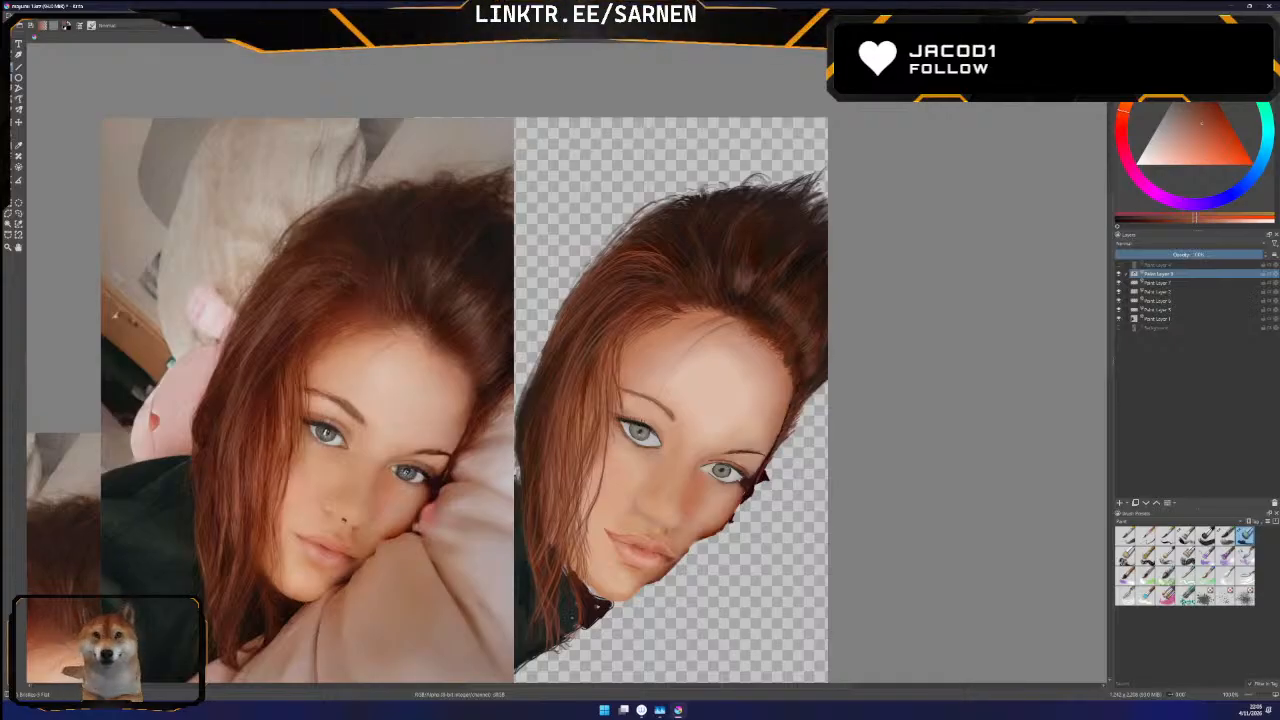
key("ctrl+s")
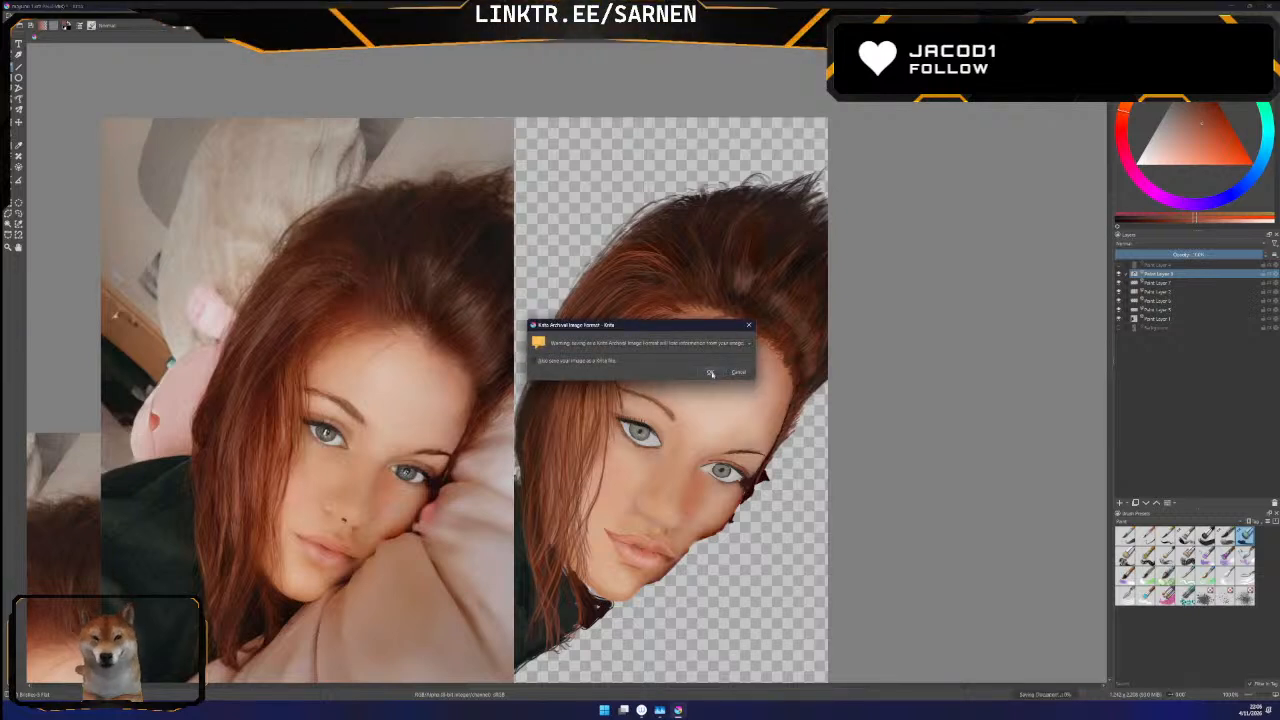
key("Return")
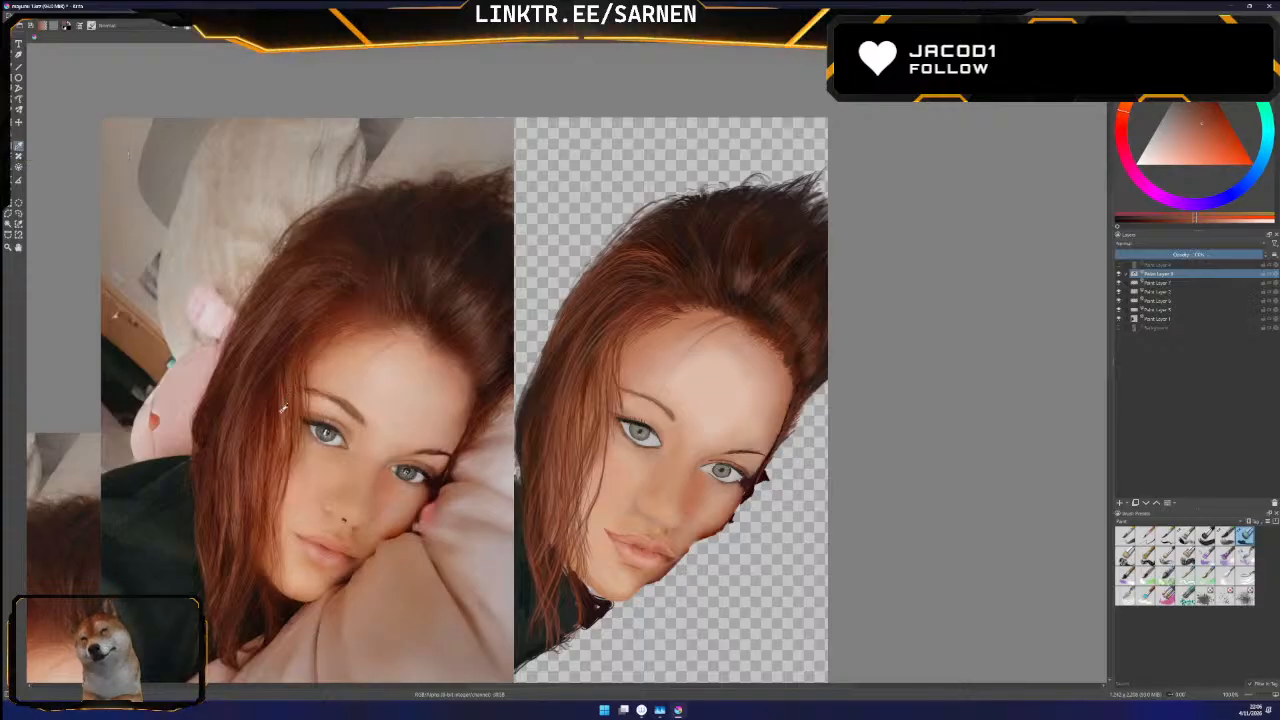
Return to the brush and tilt the canvas clockwise about 30 degrees, enlarged with the reference photo and portrait side by side
left_click(13, 68)
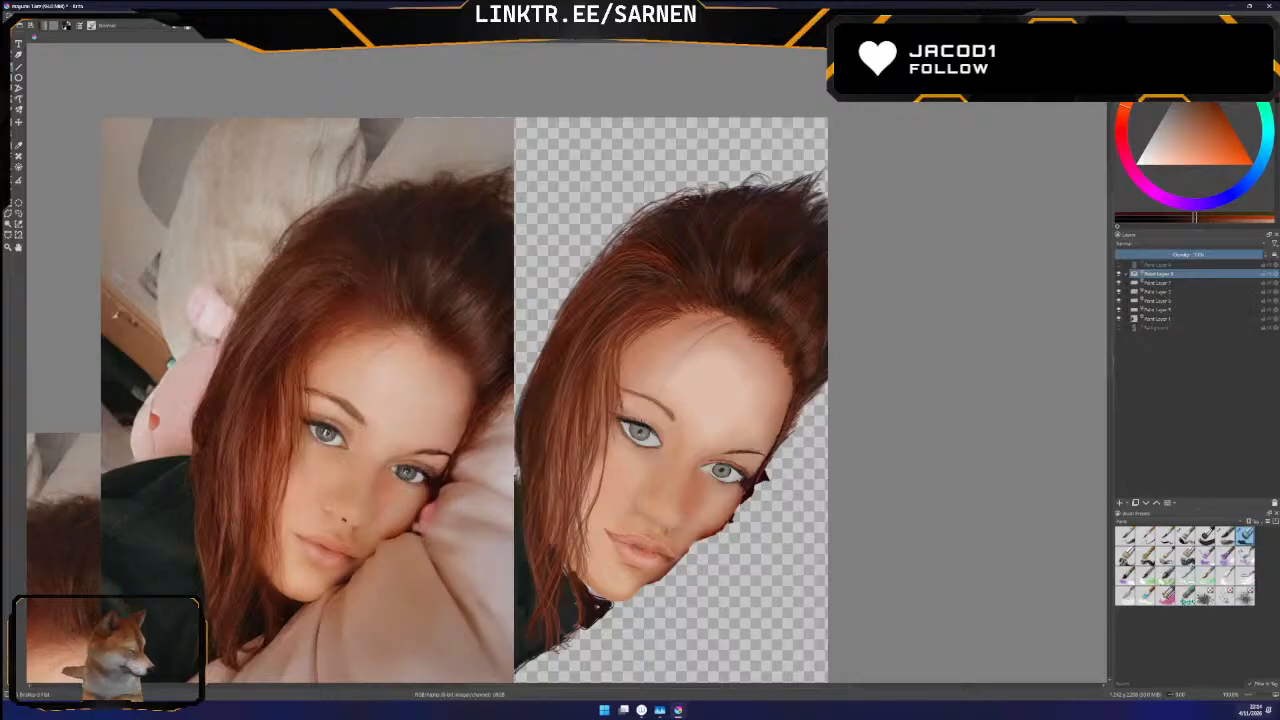
key("6")
key("6")
key("6")
key("6")
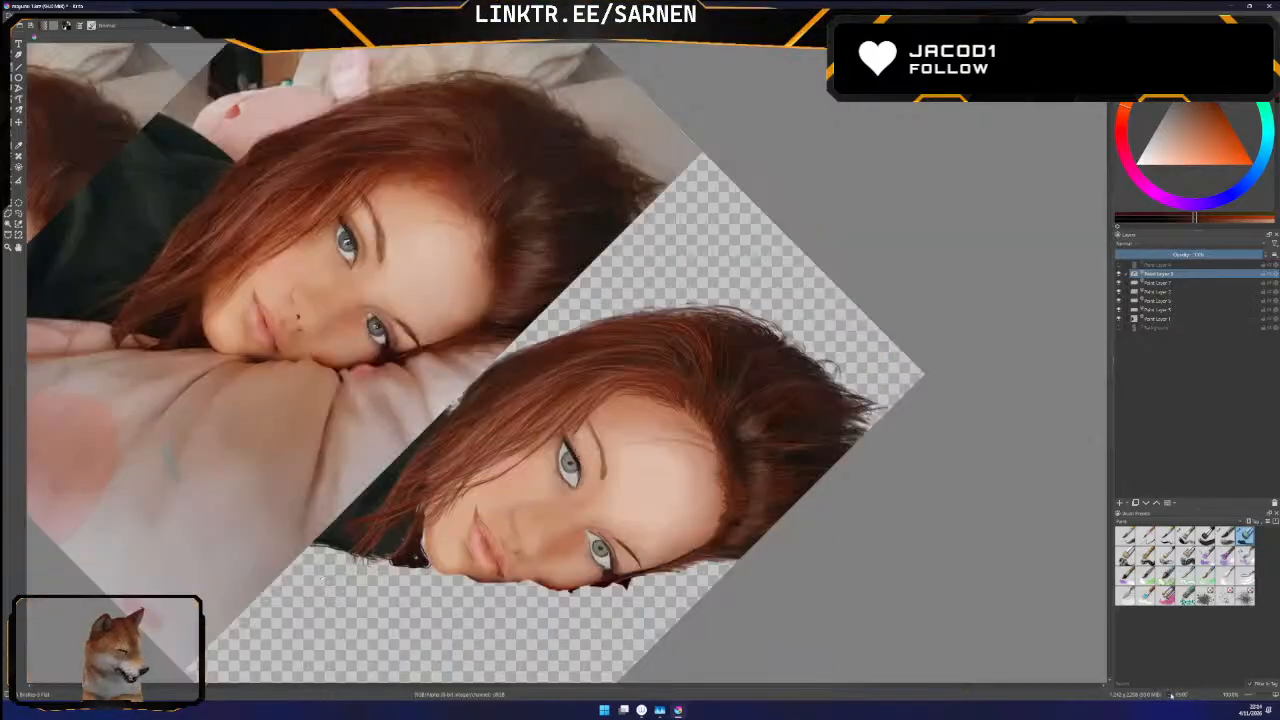
key("4")
key("4")
key("4")
key("6")
key("6")
key("4")
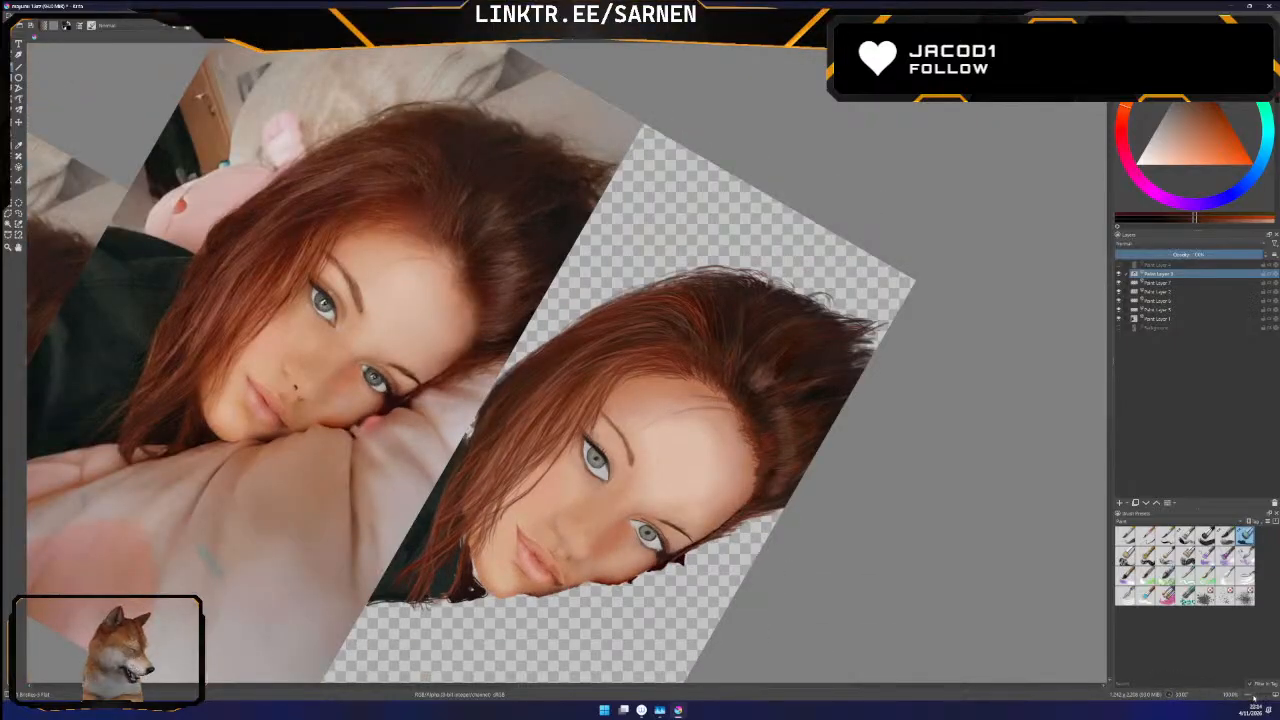
key("plus")
key("plus")
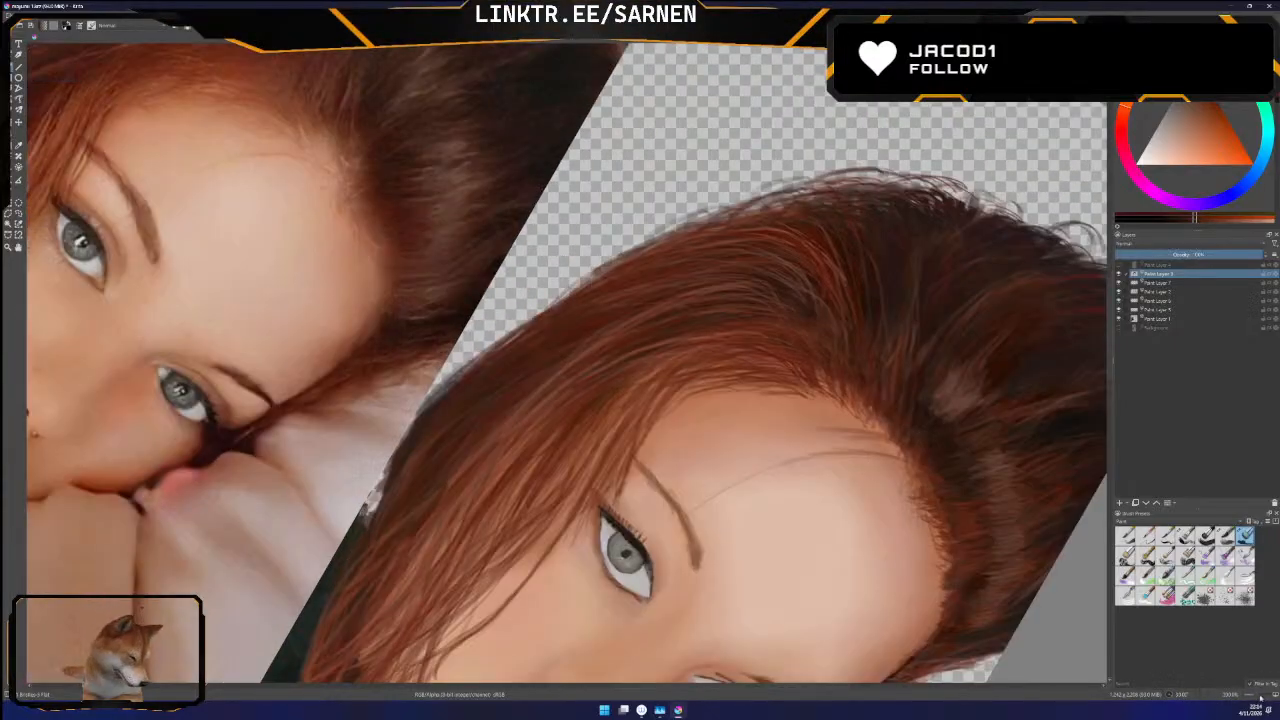
key("minus")
key("minus")
left_click_drag(1256, 698, 1258, 698)
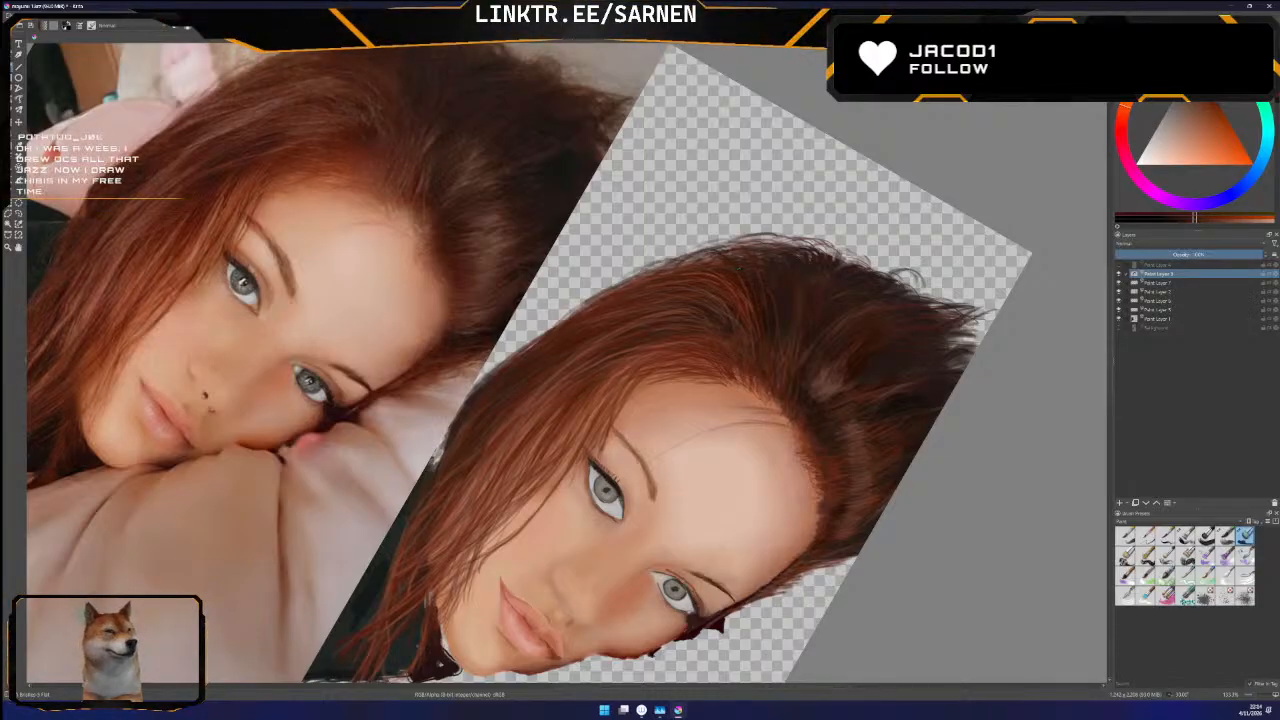
Compare the painted hair contour with the original photo by showing and hiding the Background layer
left_click(1118, 329)
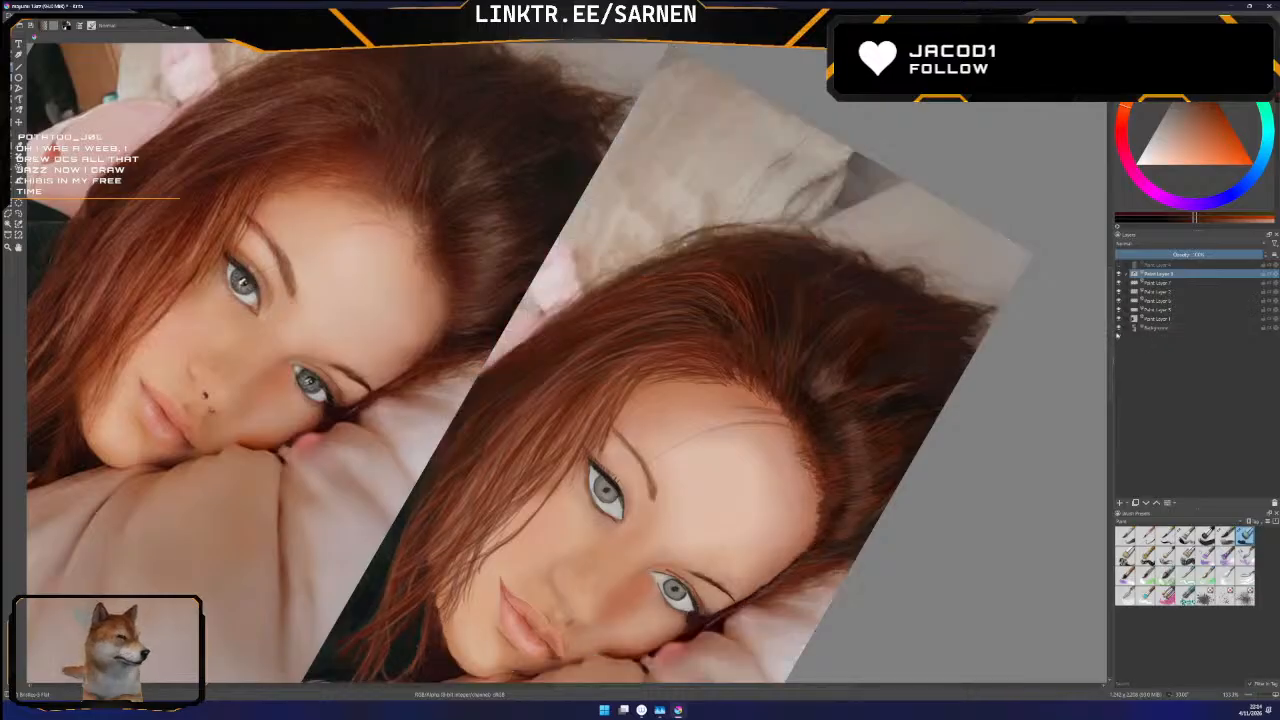
left_click(1119, 328)
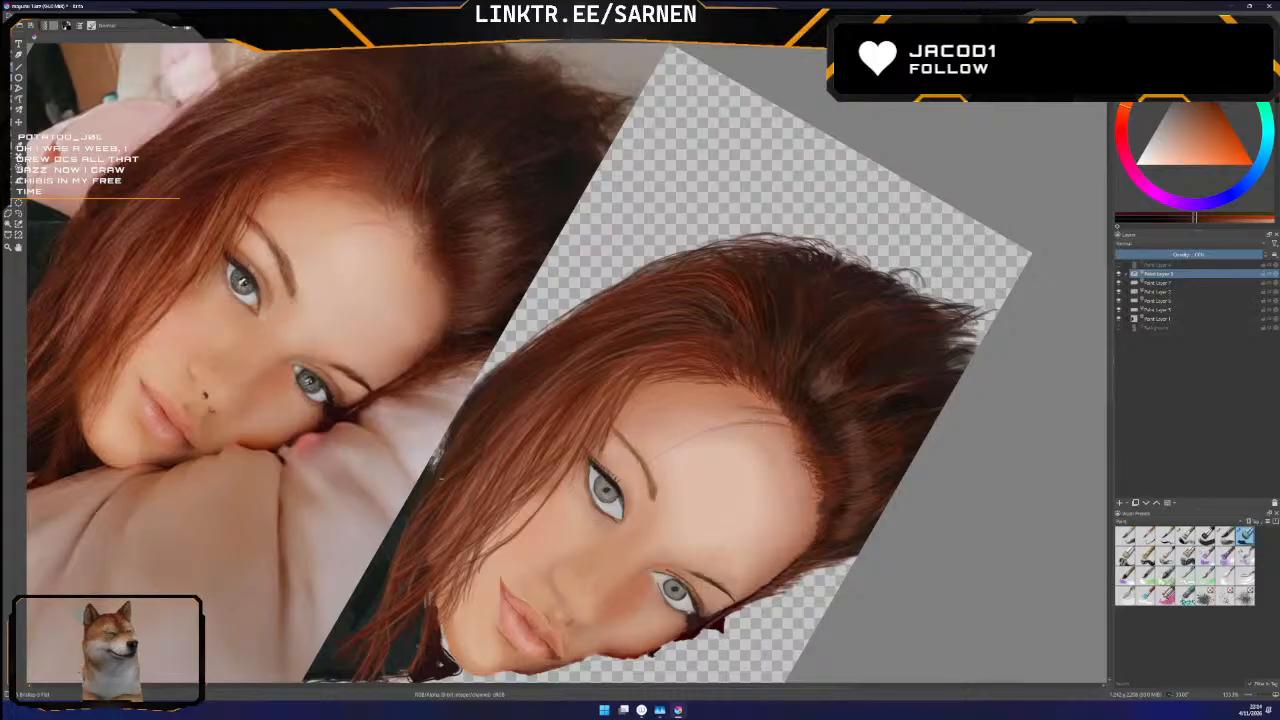
left_click(1119, 328)
left_click(1119, 328)
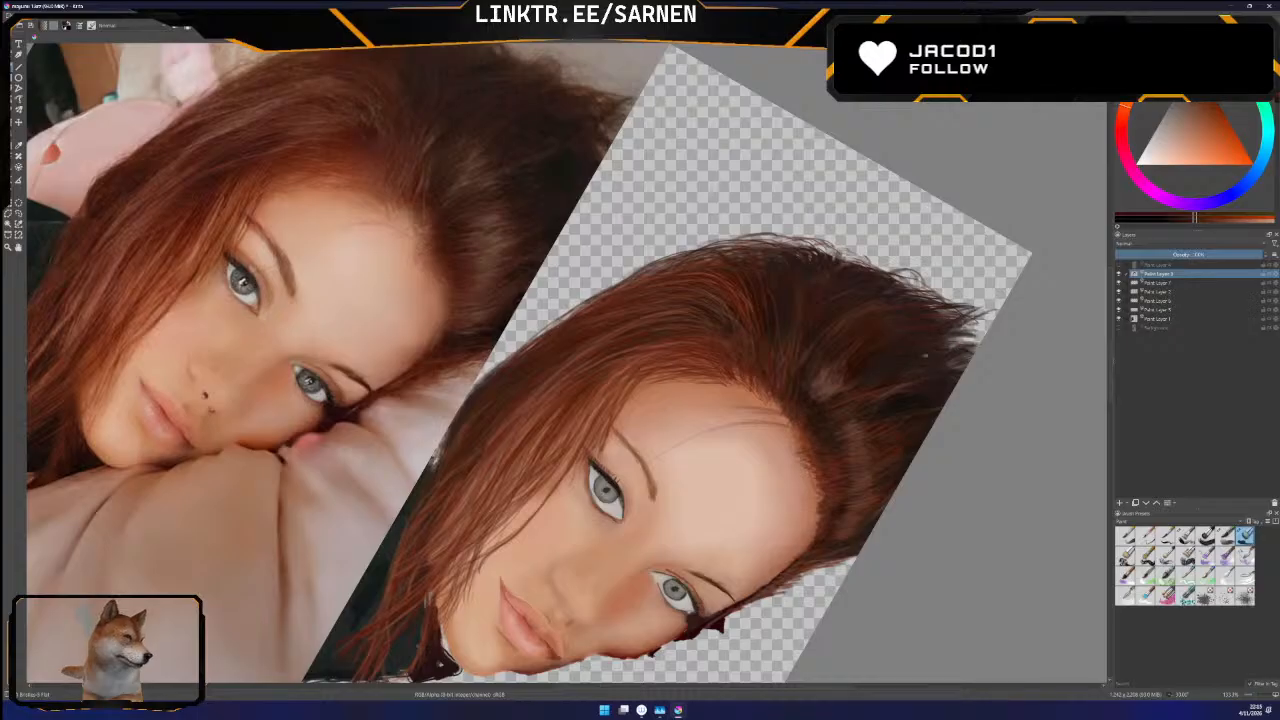
left_click(1119, 328)
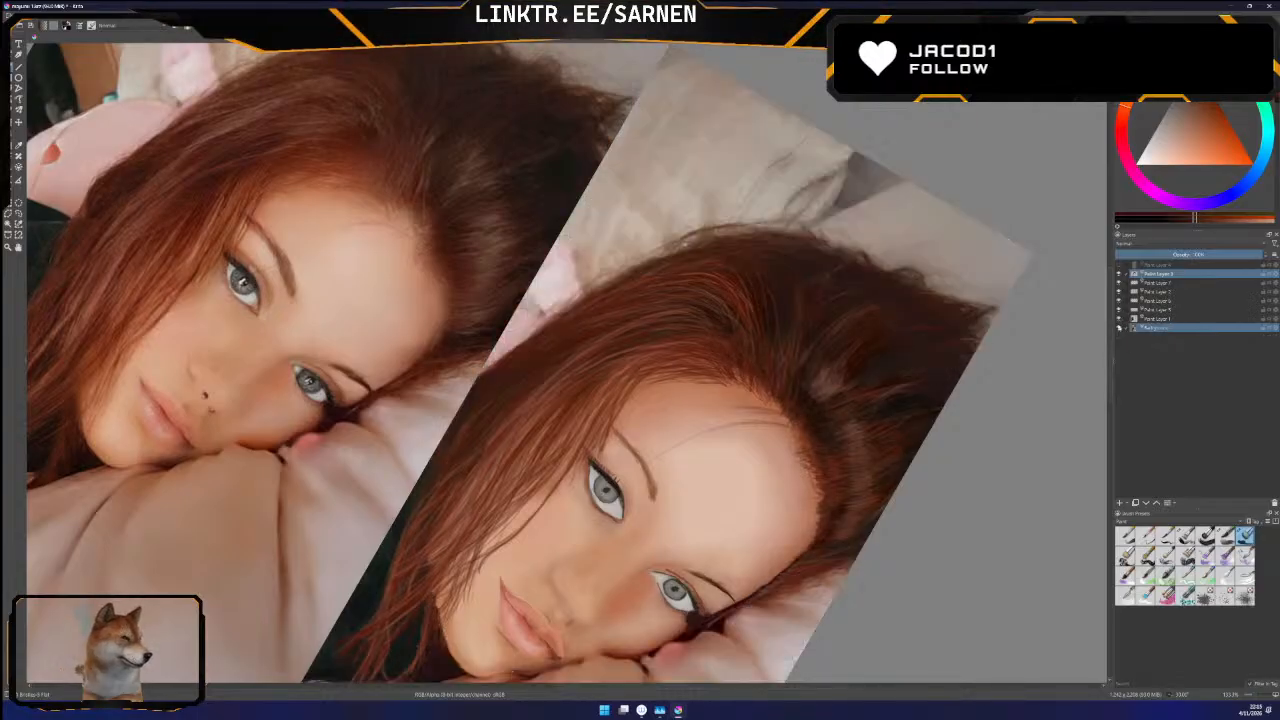
left_click(1119, 328)
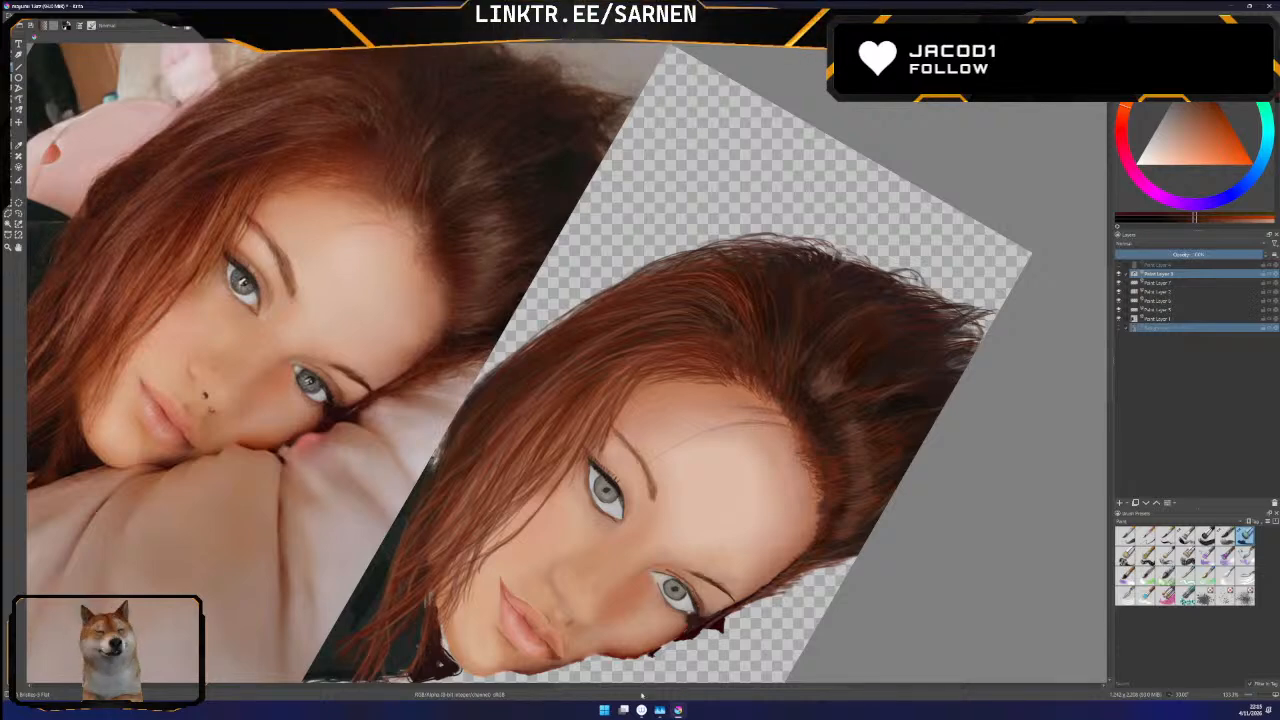
Sample a reddish brown from the outer side hair in the reference photo and return to the brush
left_click_drag(662, 688, 640, 689)
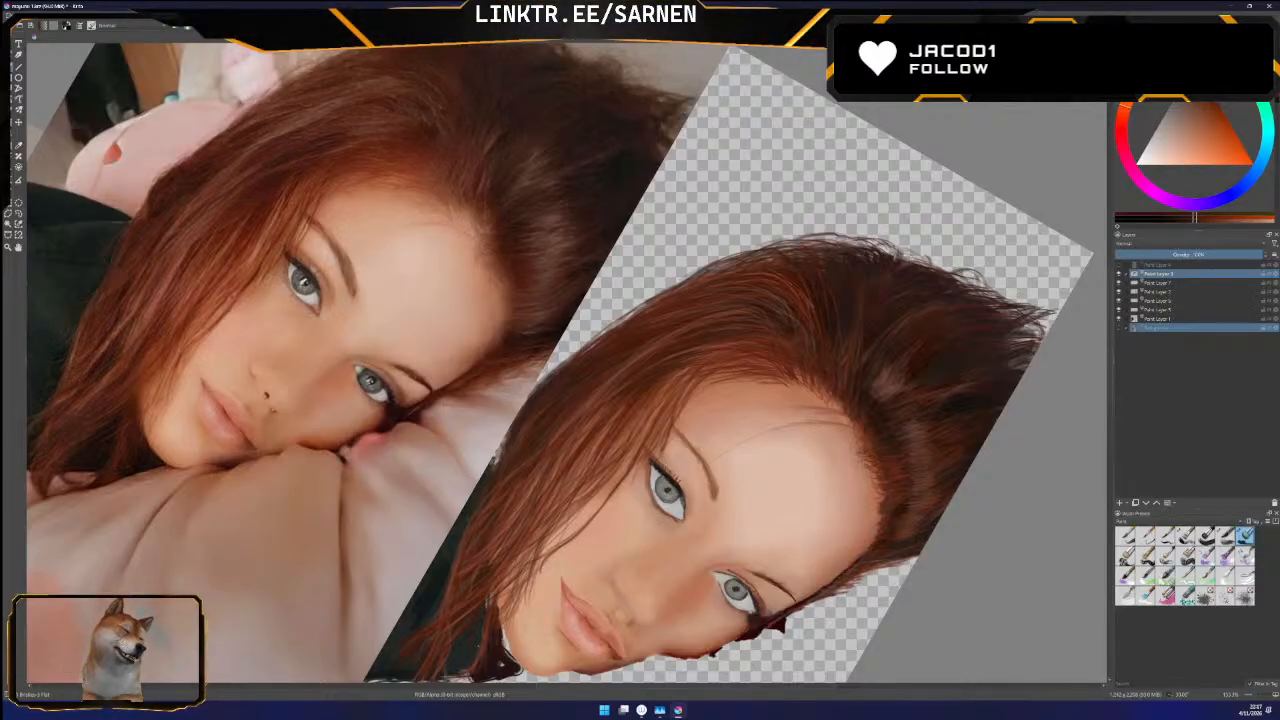
left_click_drag(1114, 333, 1110, 335)
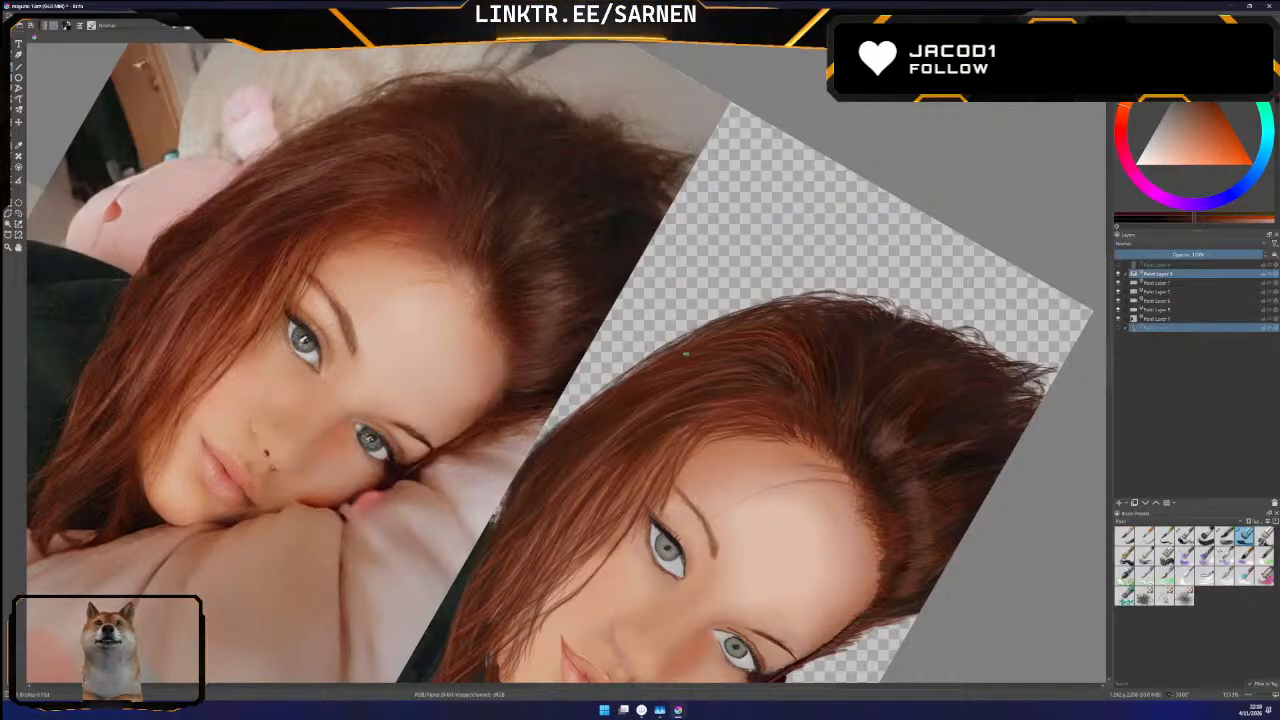
scroll(560, 363, "down", 3)
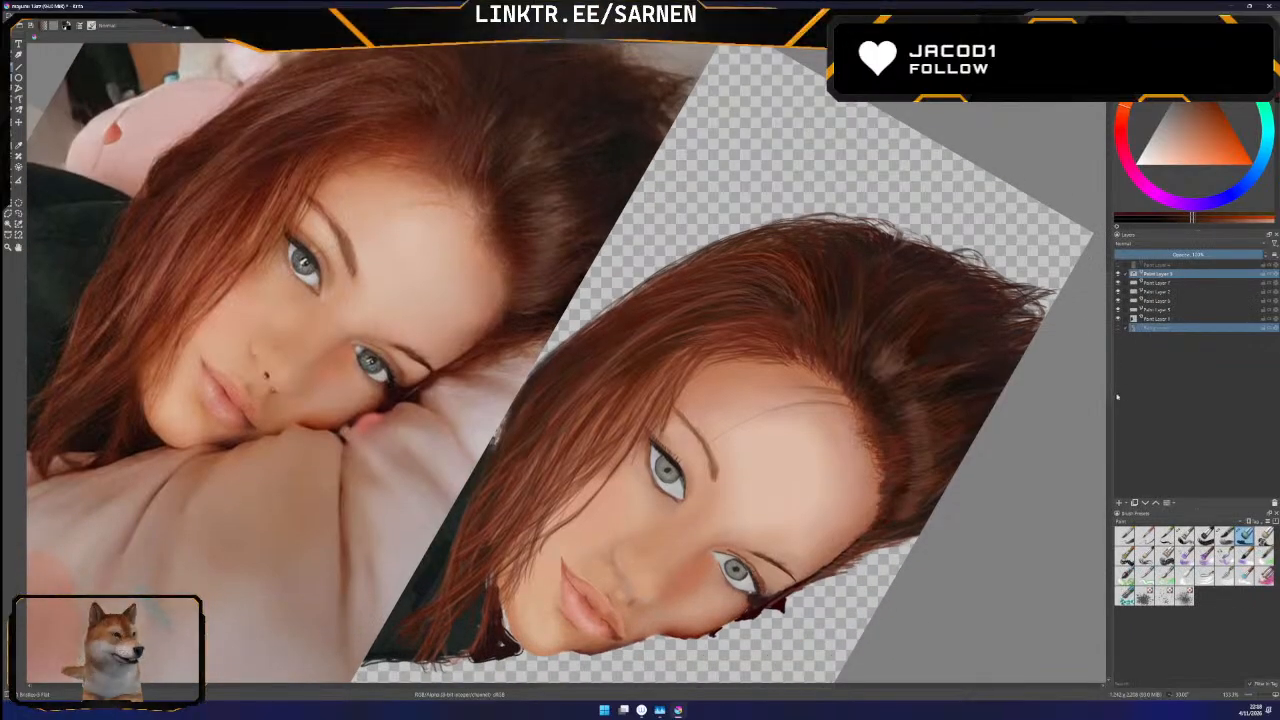
scroll(1108, 388, "up", 2)
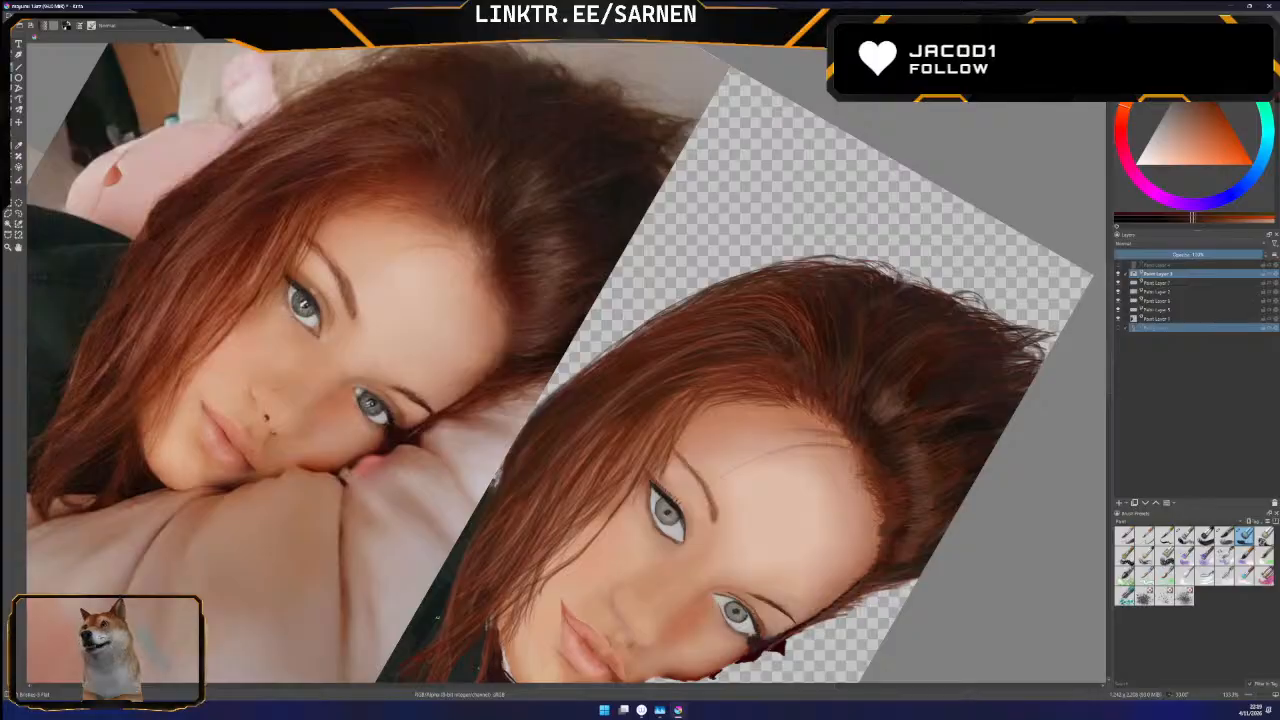
scroll(1104, 392, "down", 1)
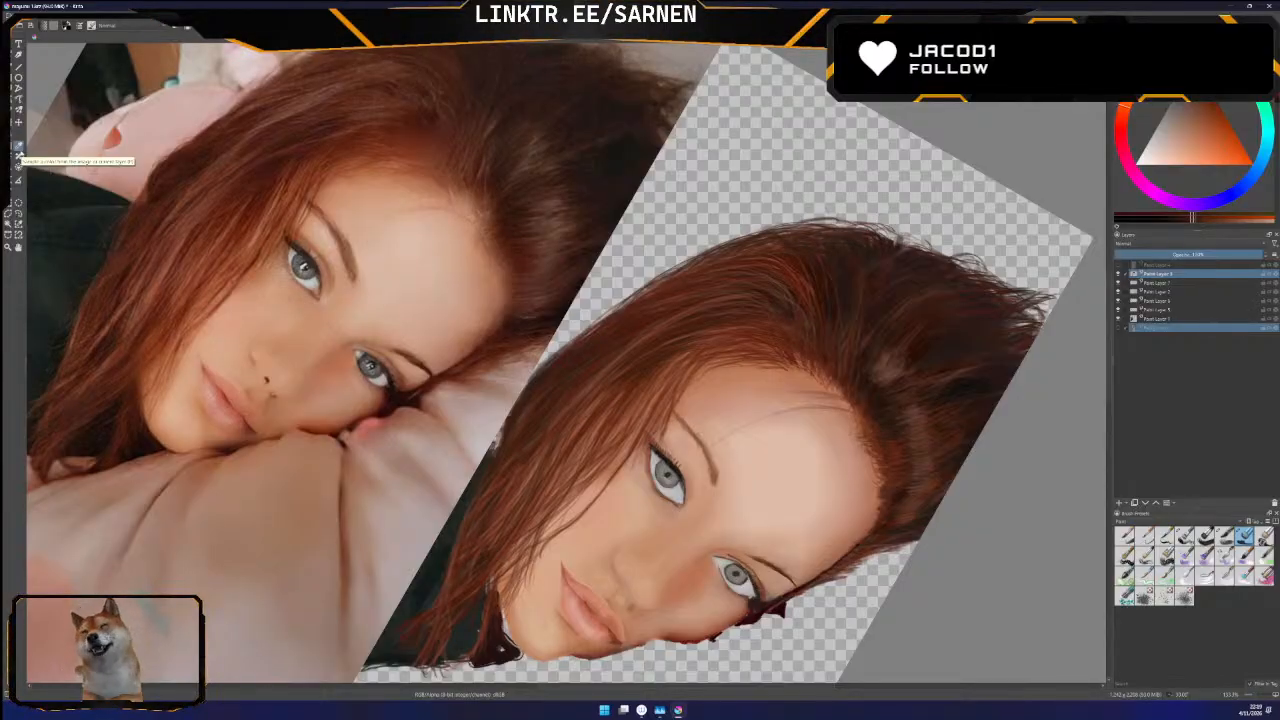
left_click(144, 311)
left_click(10, 68)
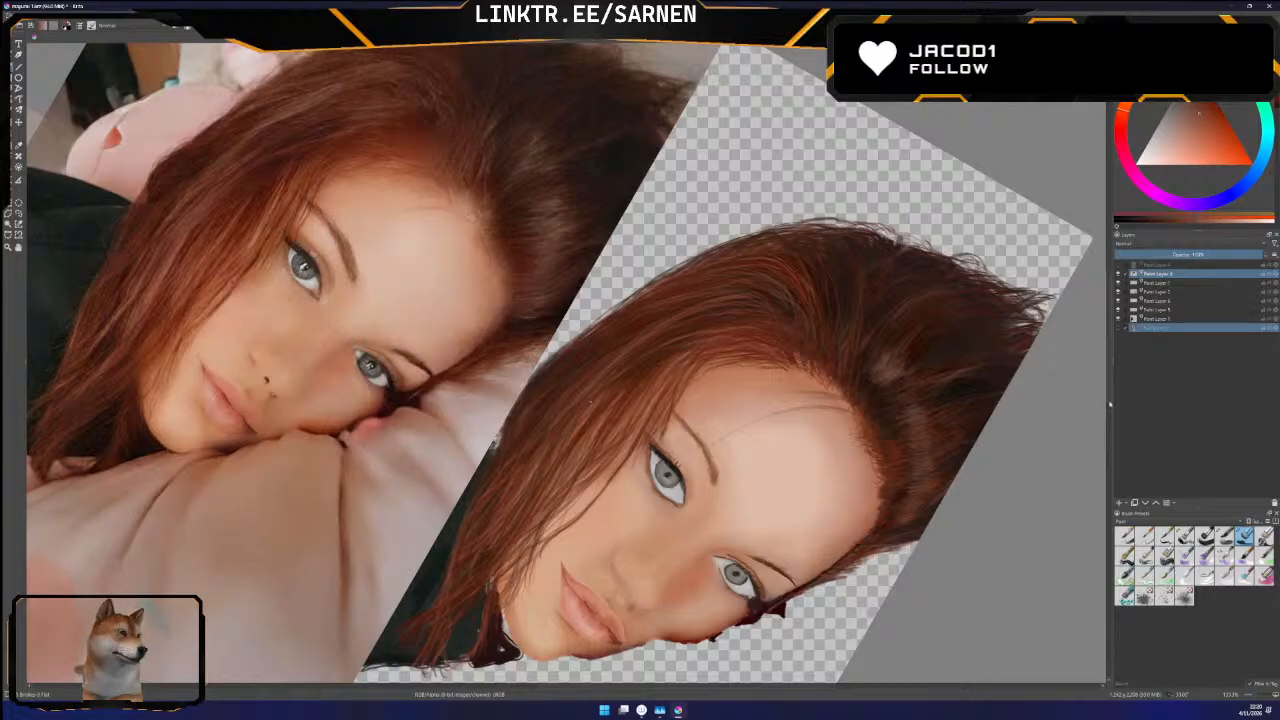
Examine the portrait's side hair and crown strands against the reference photo, both close up and at reduced size
scroll(1107, 405, "up", 2)
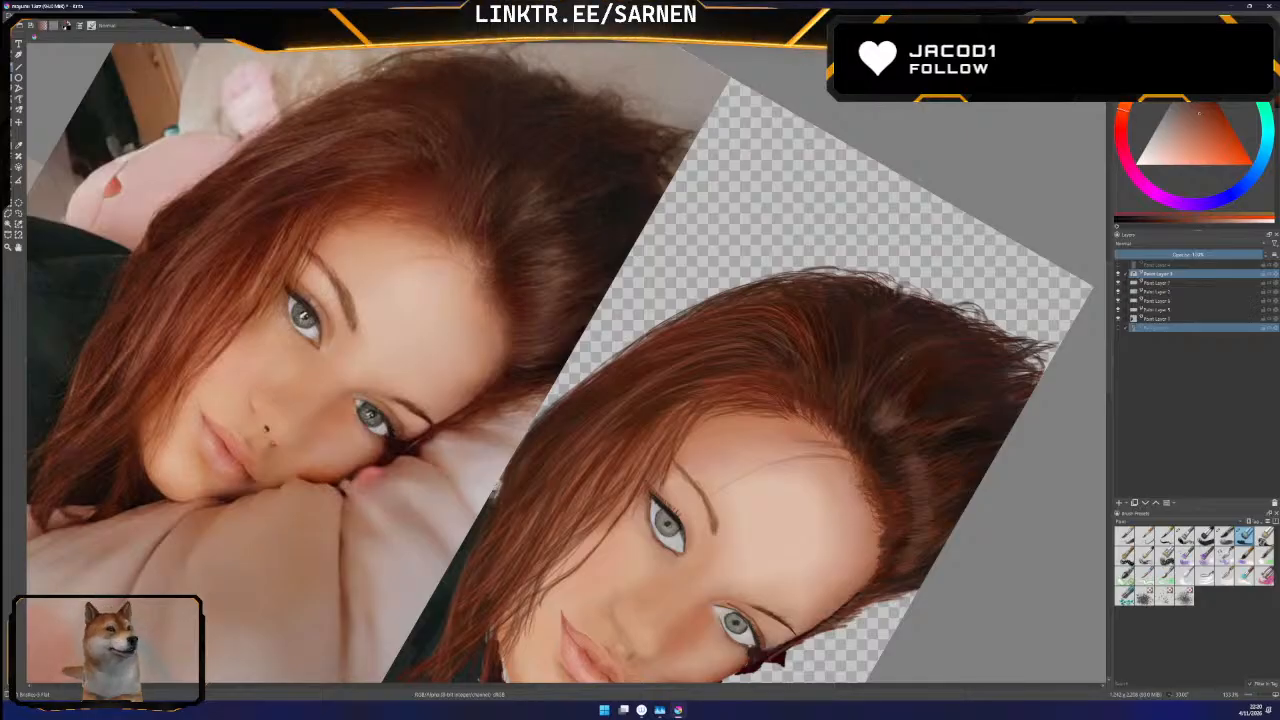
key("ctrl+minus")
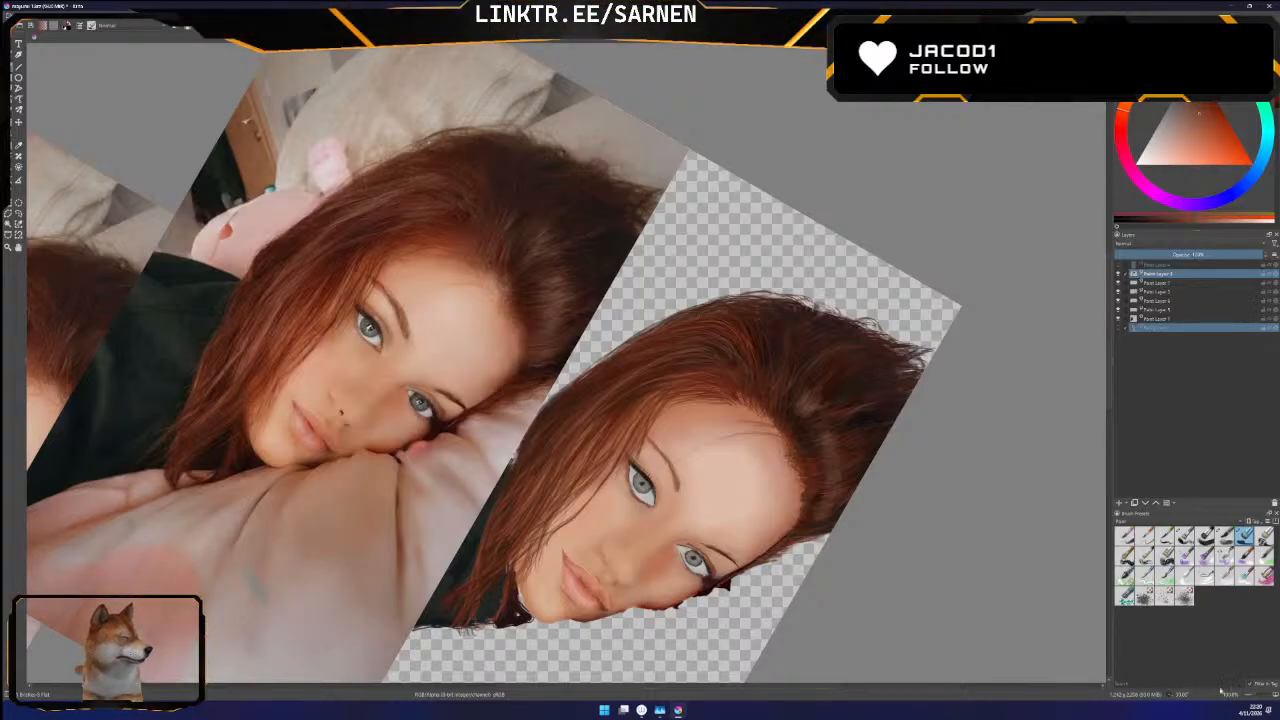
left_click_drag(1255, 697, 1257, 697)
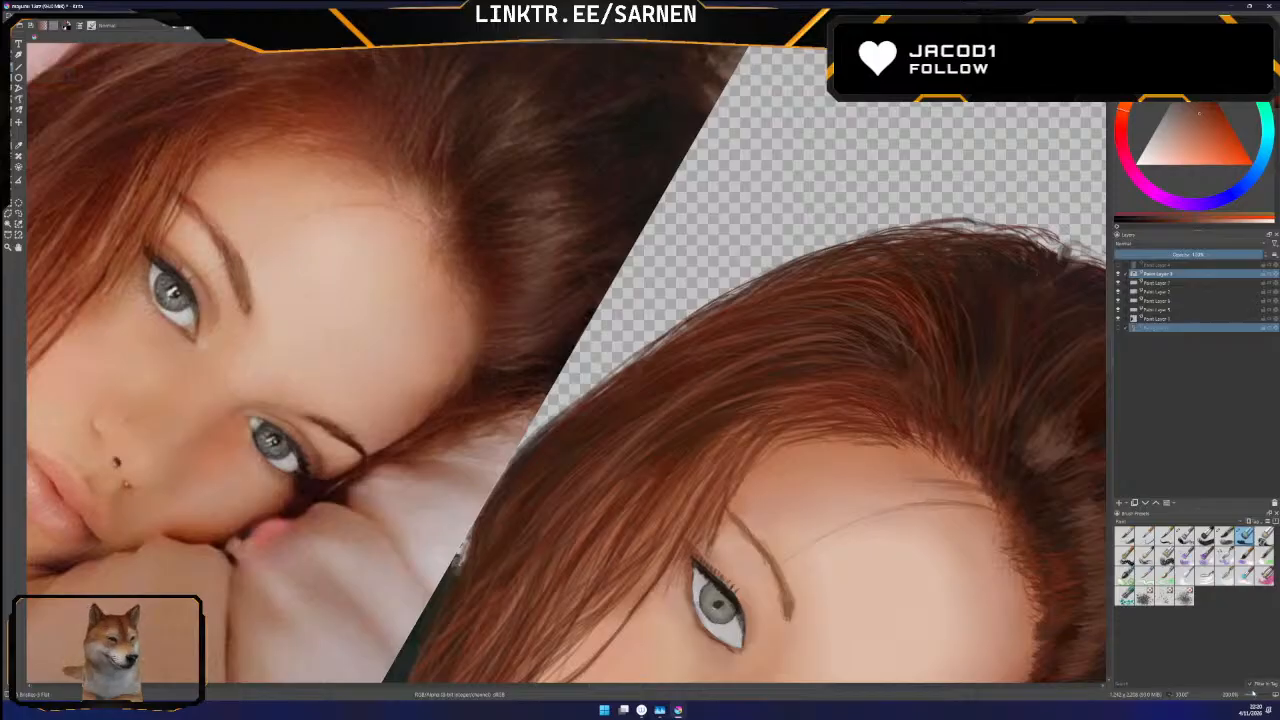
left_click_drag(707, 688, 680, 688)
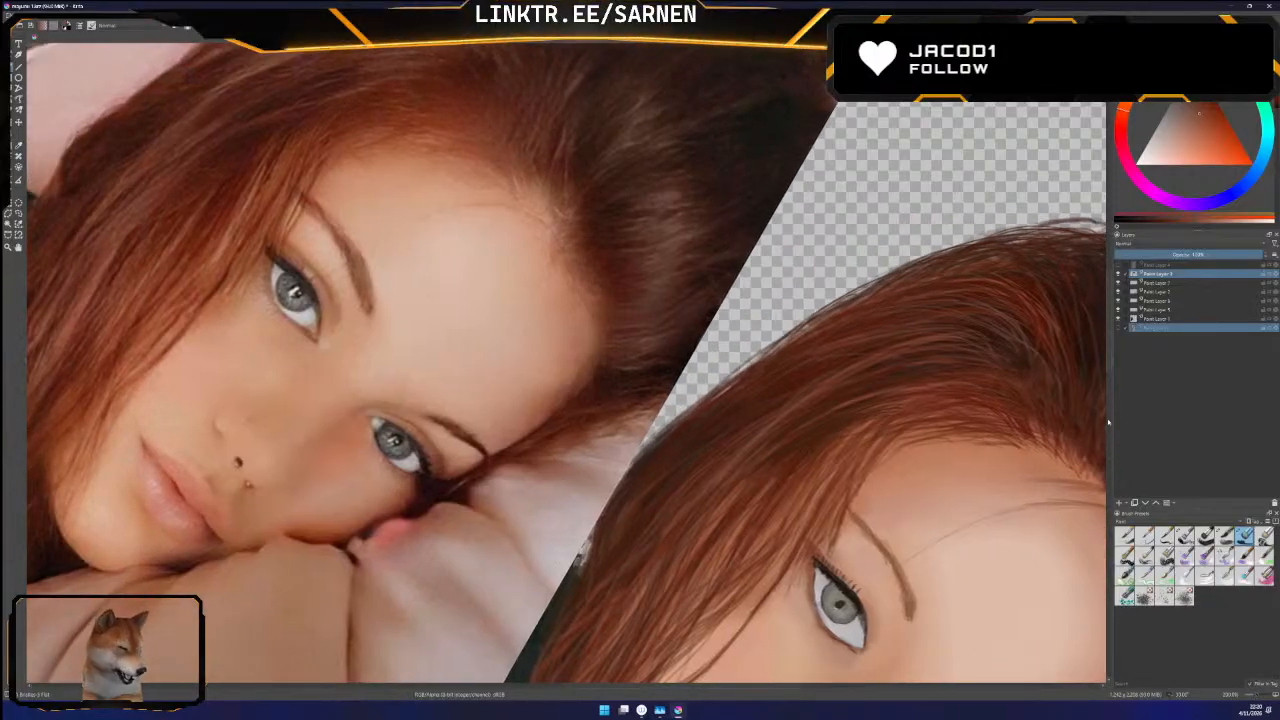
left_click_drag(1255, 697, 1253, 697)
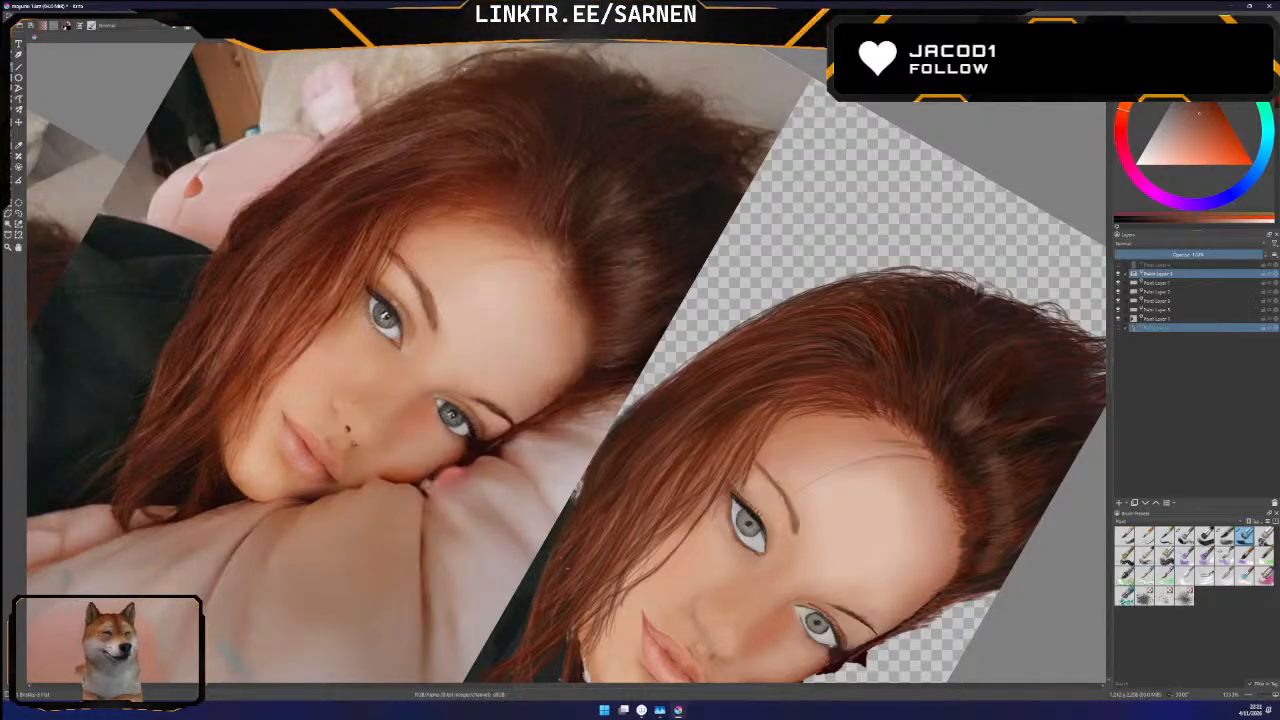
scroll(1108, 358, "down", 2)
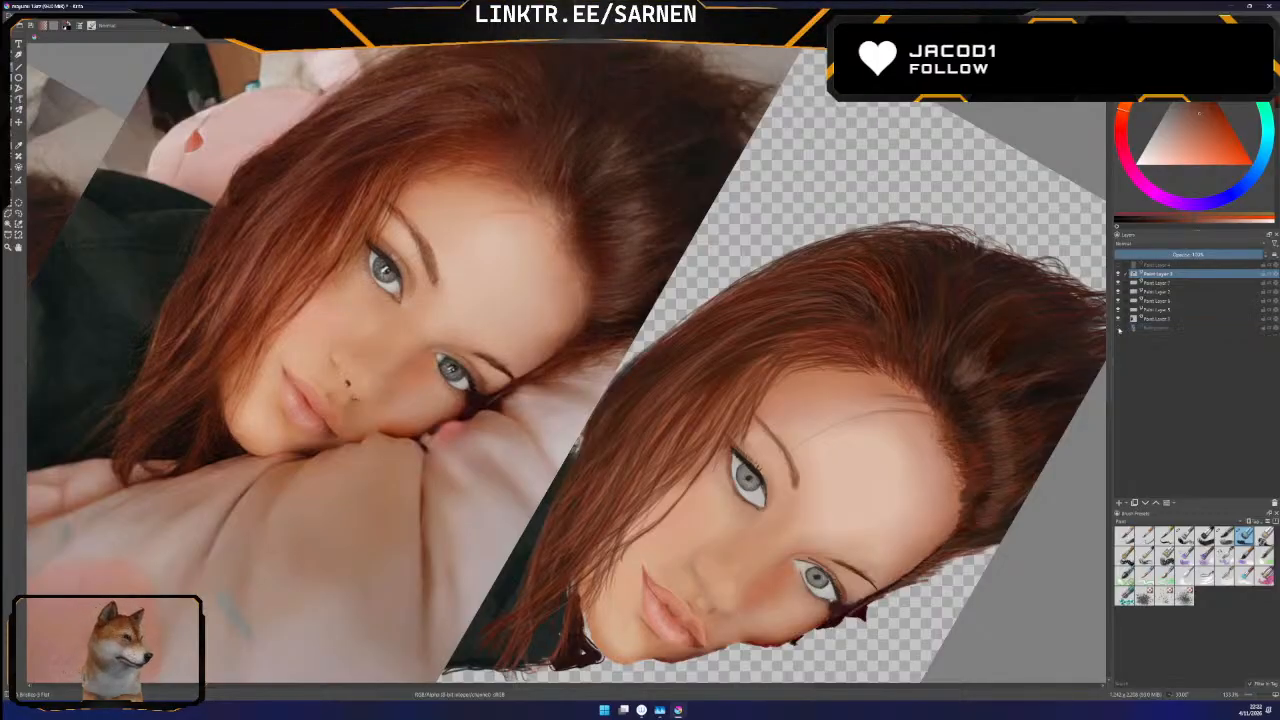
Check the painted head against the Background photo and the line sketch layer by showing and hiding each one
left_click(1118, 328)
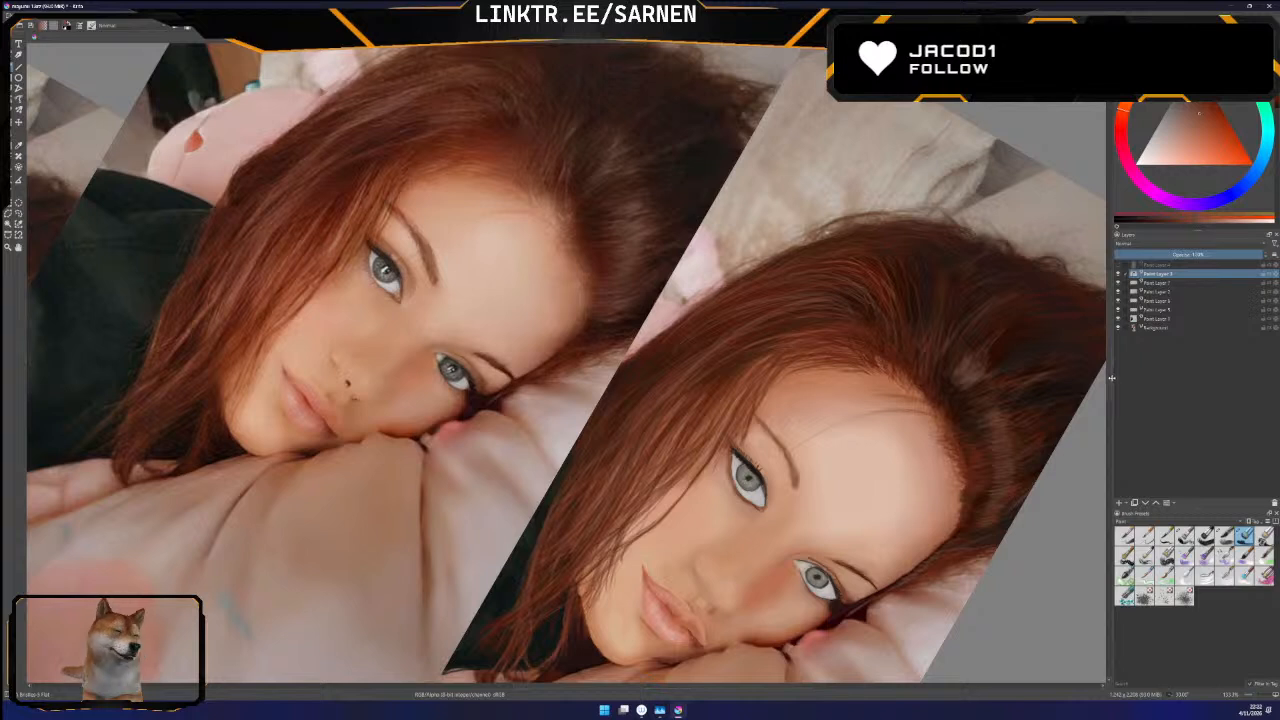
left_click(1118, 329)
left_click(1118, 329)
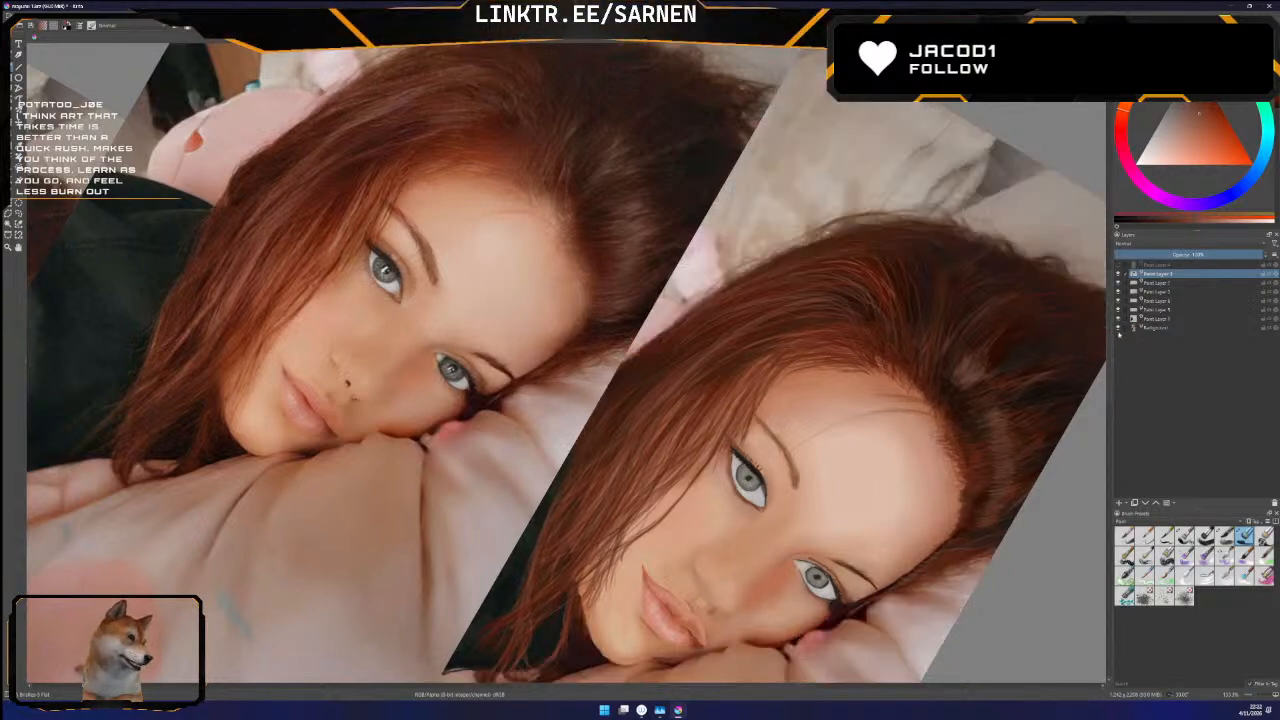
left_click(1119, 329)
left_click(1119, 329)
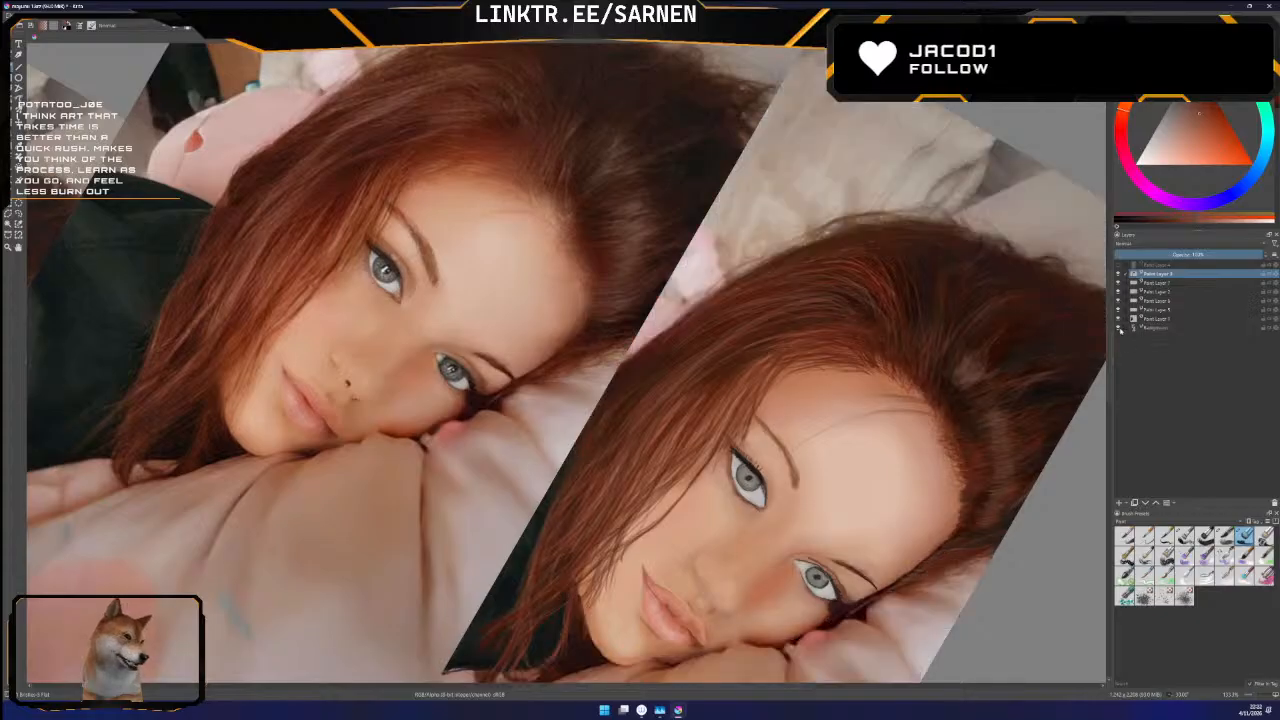
left_click(1119, 329)
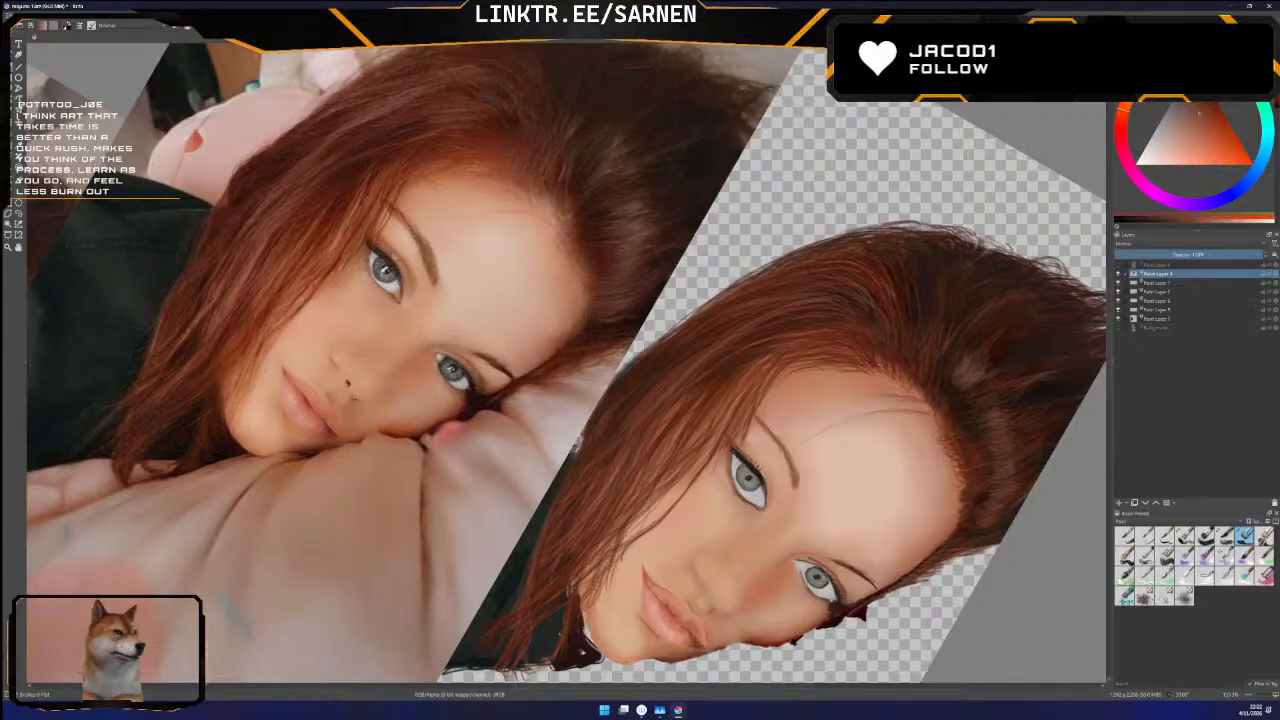
left_click(1118, 265)
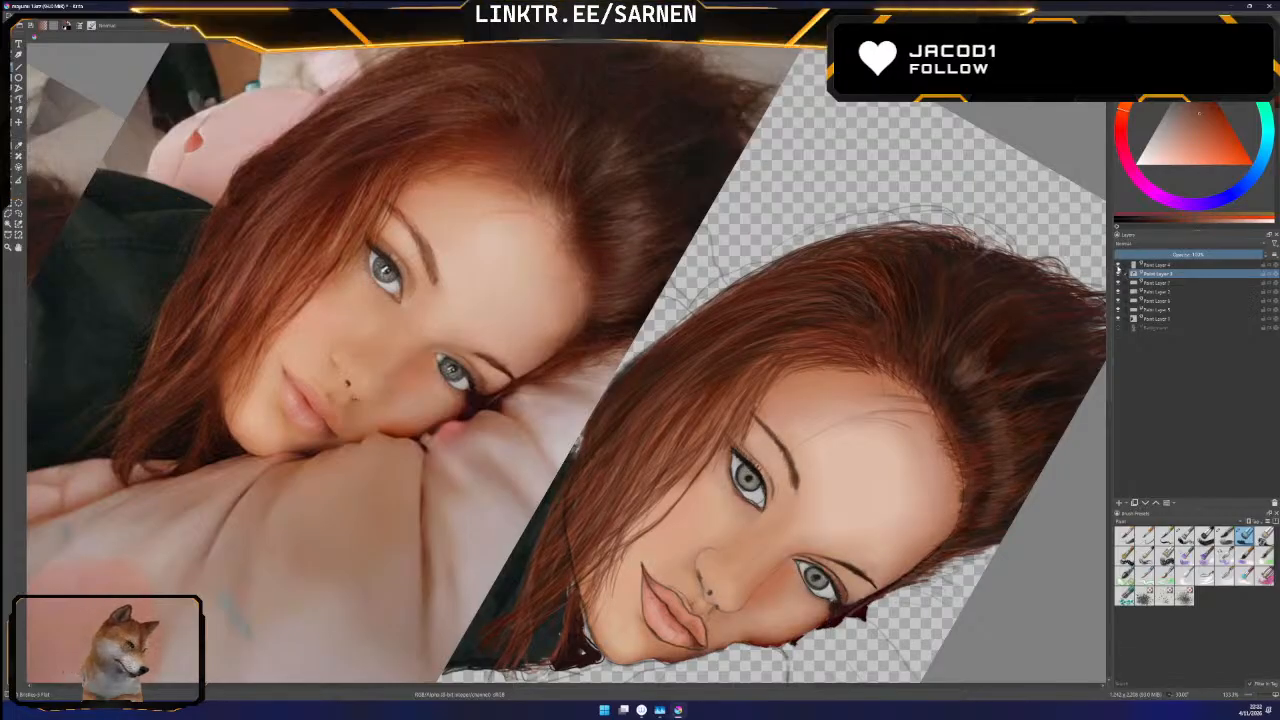
left_click(1118, 265)
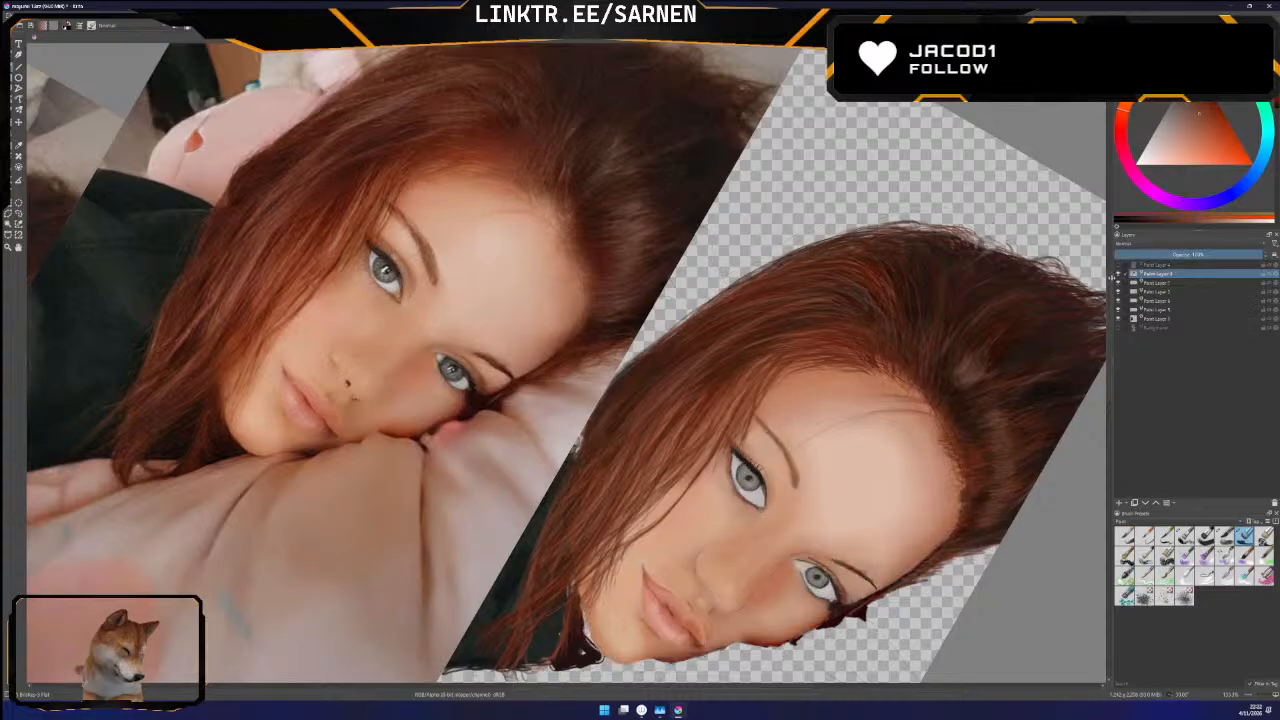
scroll(1100, 283, "down", 3)
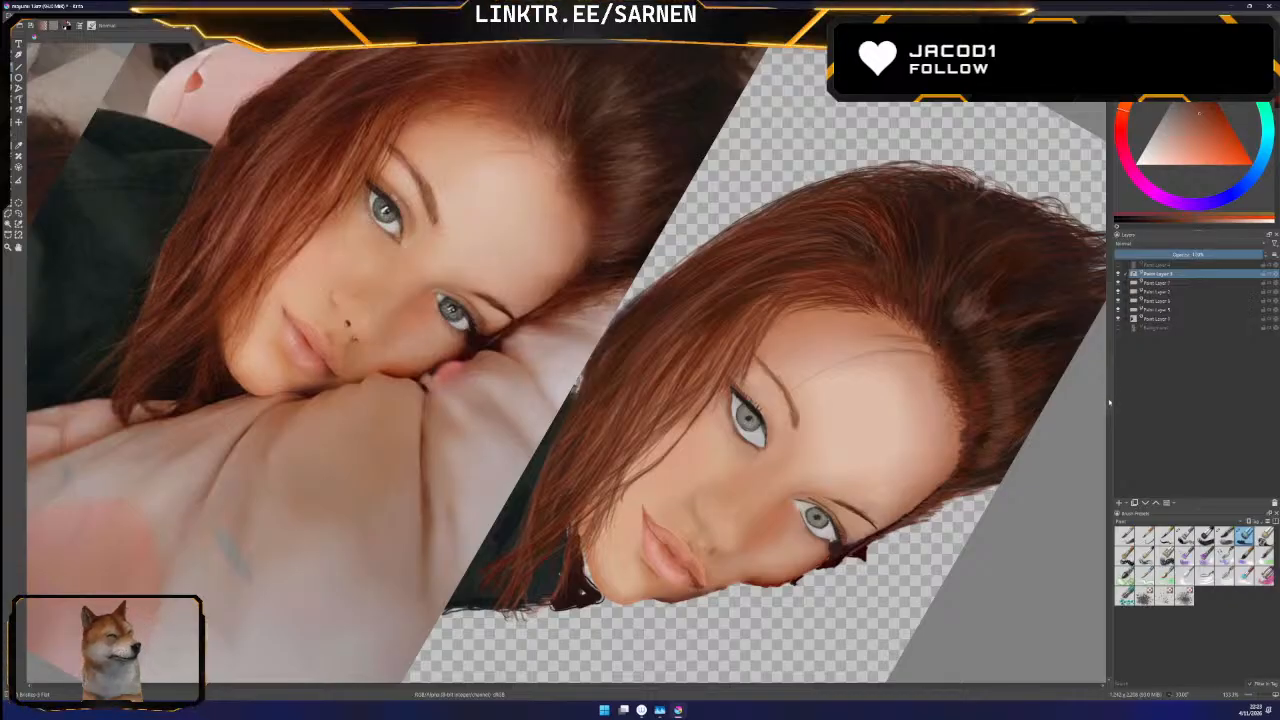
scroll(566, 363, "up", 3)
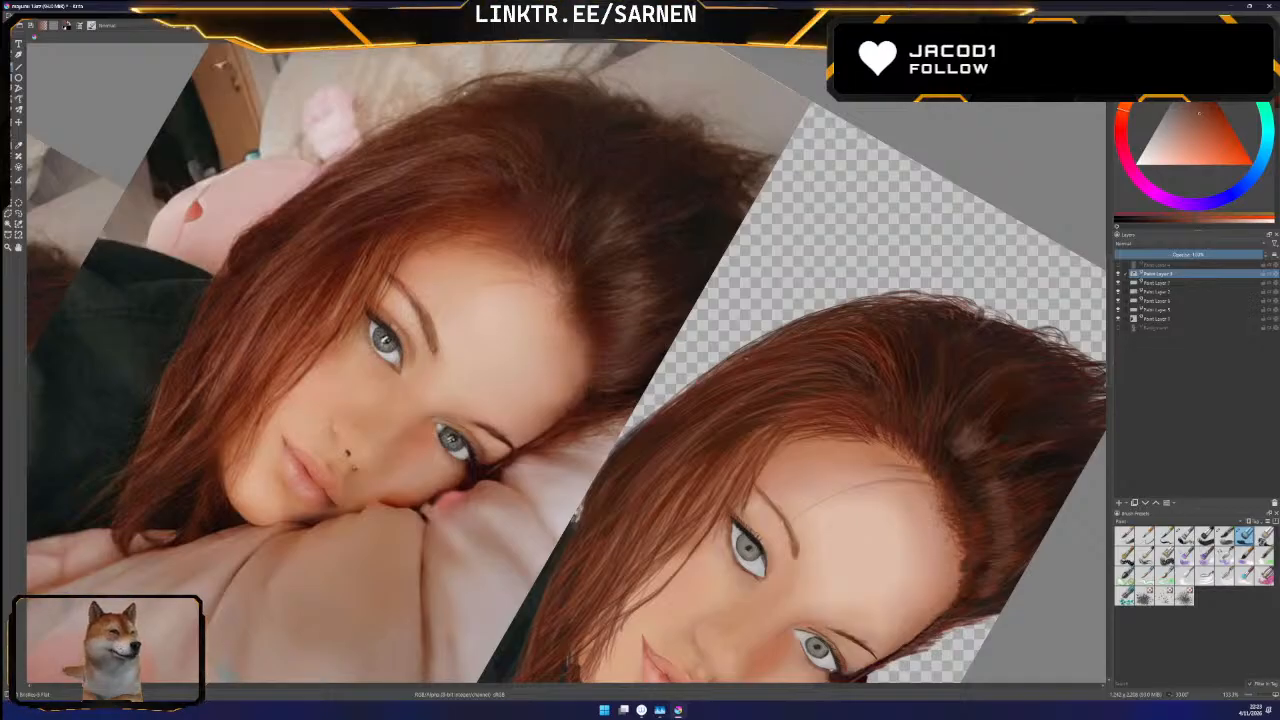
left_click_drag(1110, 315, 1108, 318)
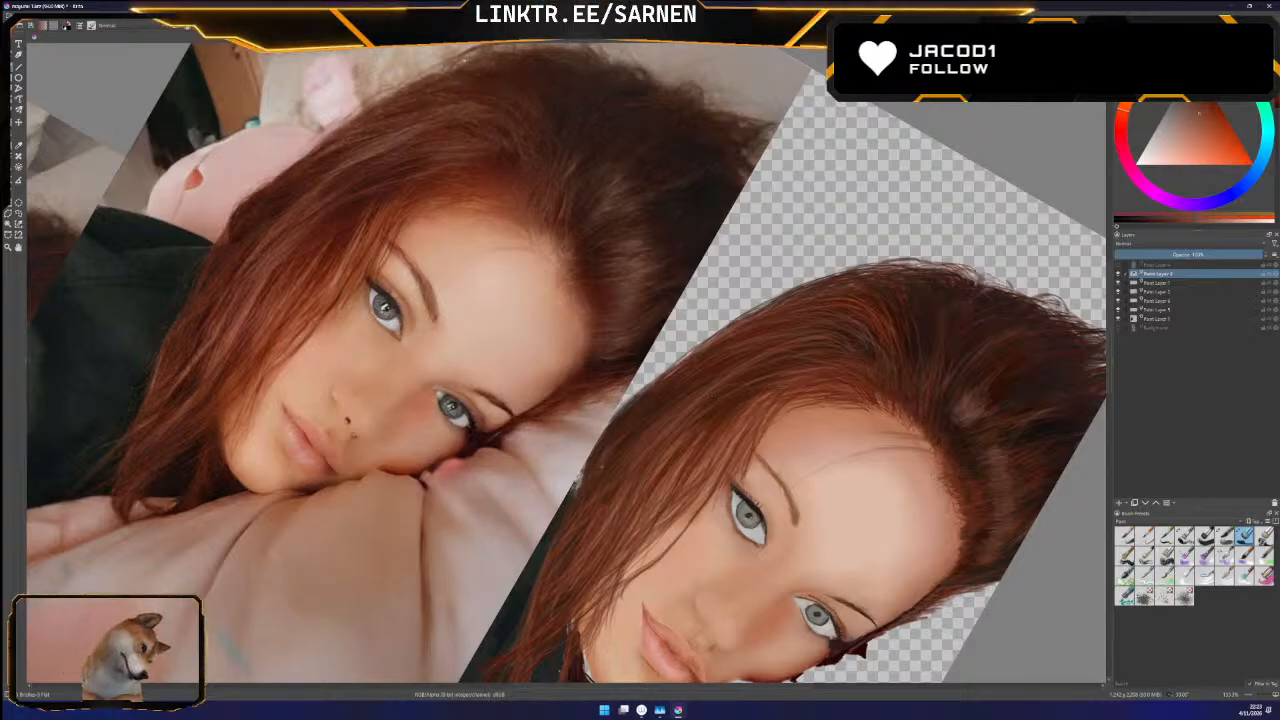
left_click_drag(1109, 373, 1109, 386)
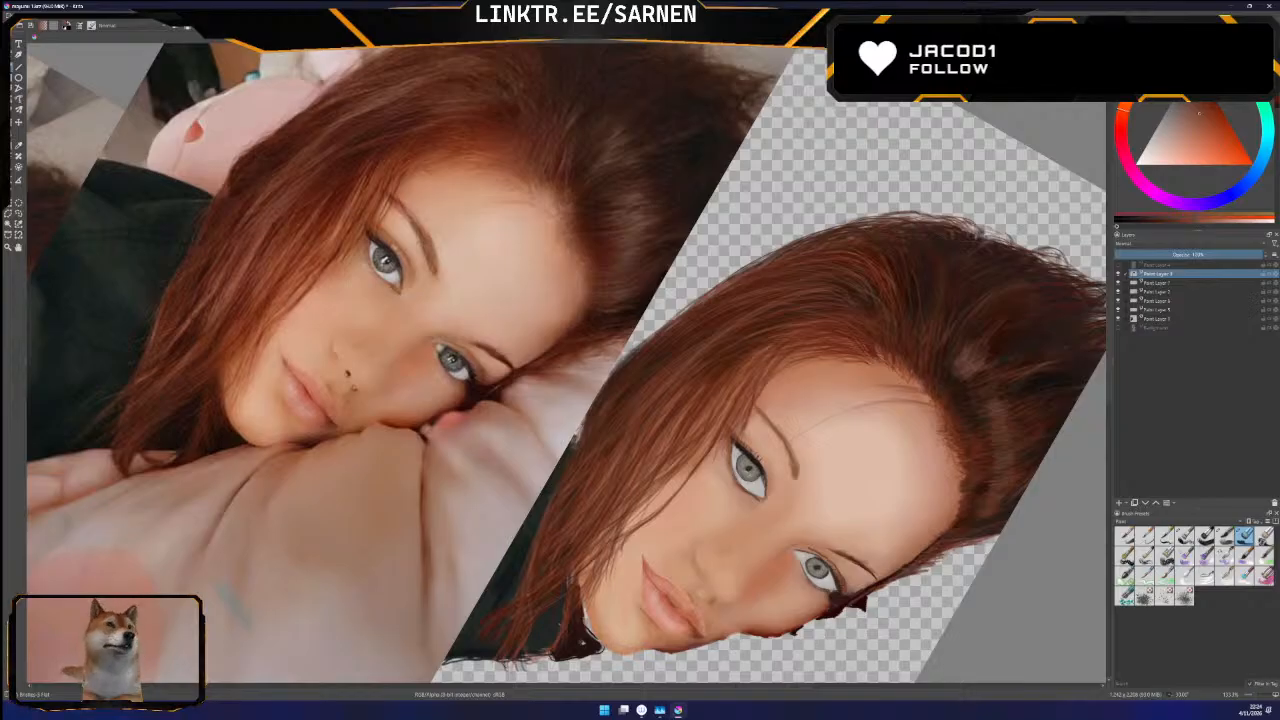
left_click_drag(566, 360, 567, 380)
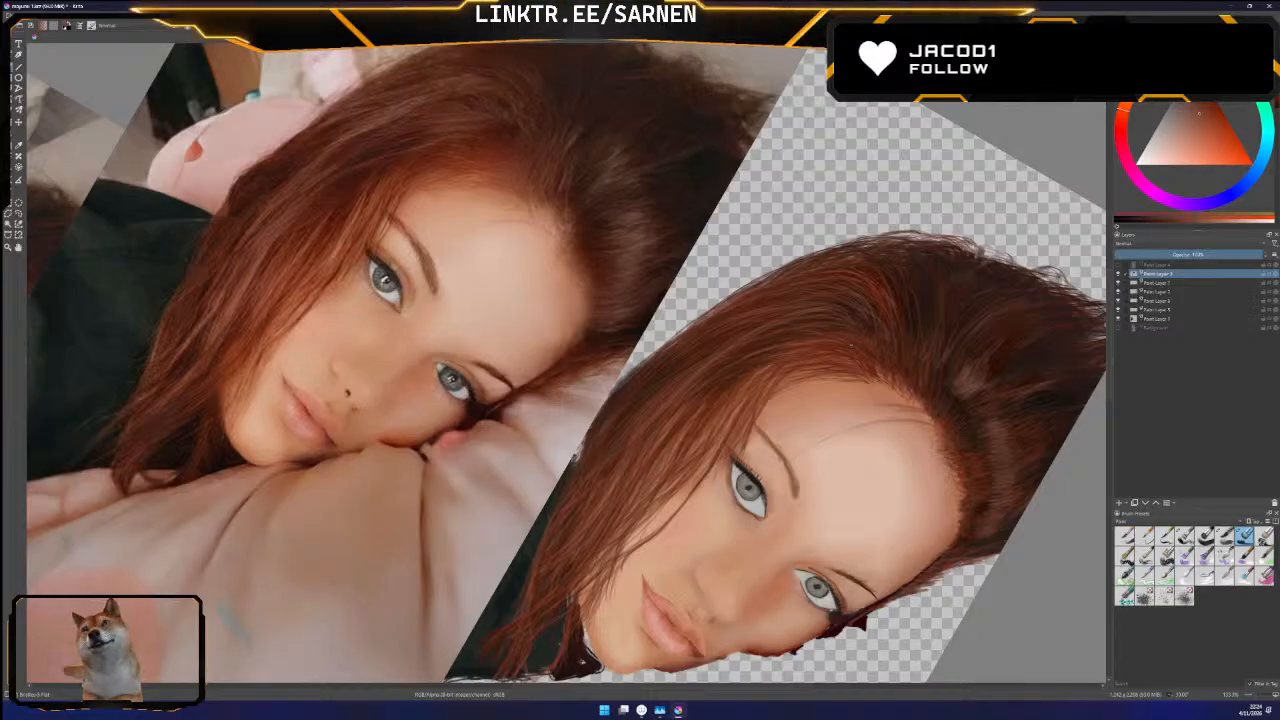
left_click_drag(1108, 361, 1108, 367)
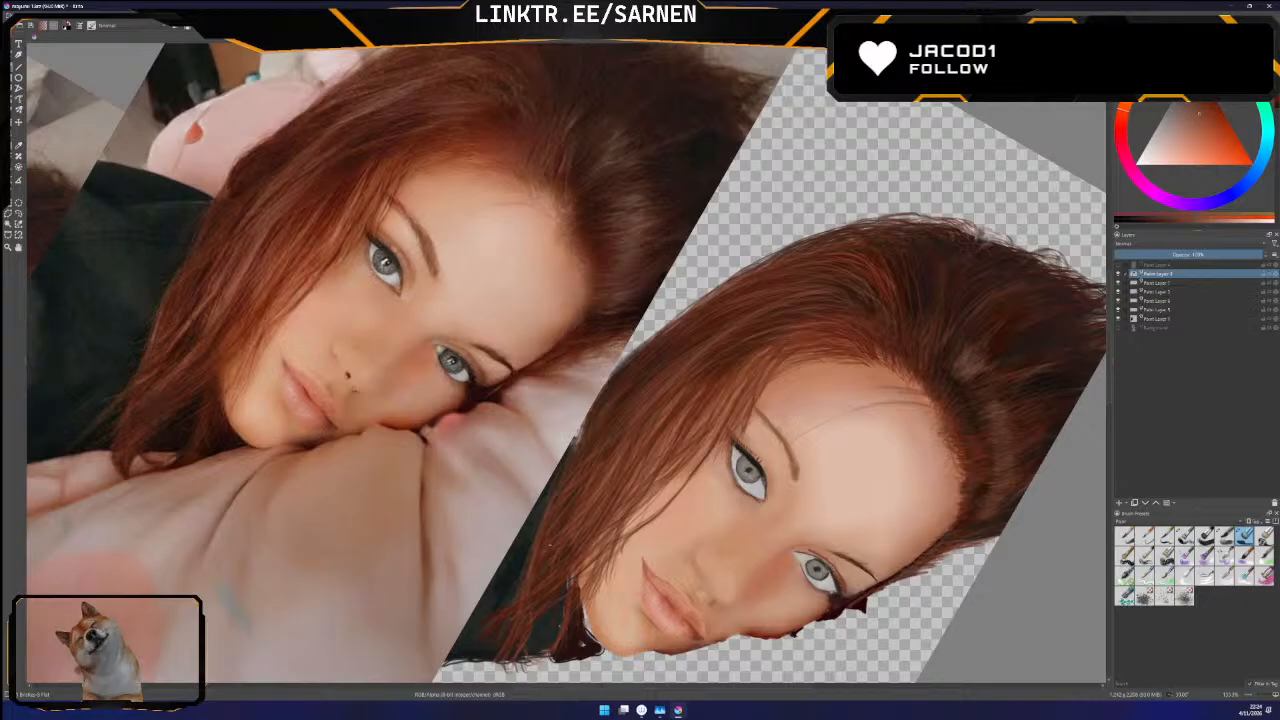
mouse_move(566, 400)
left_mouse_down()
mouse_move(568, 305)
mouse_move(566, 413)
mouse_move(566, 395)
left_mouse_up()
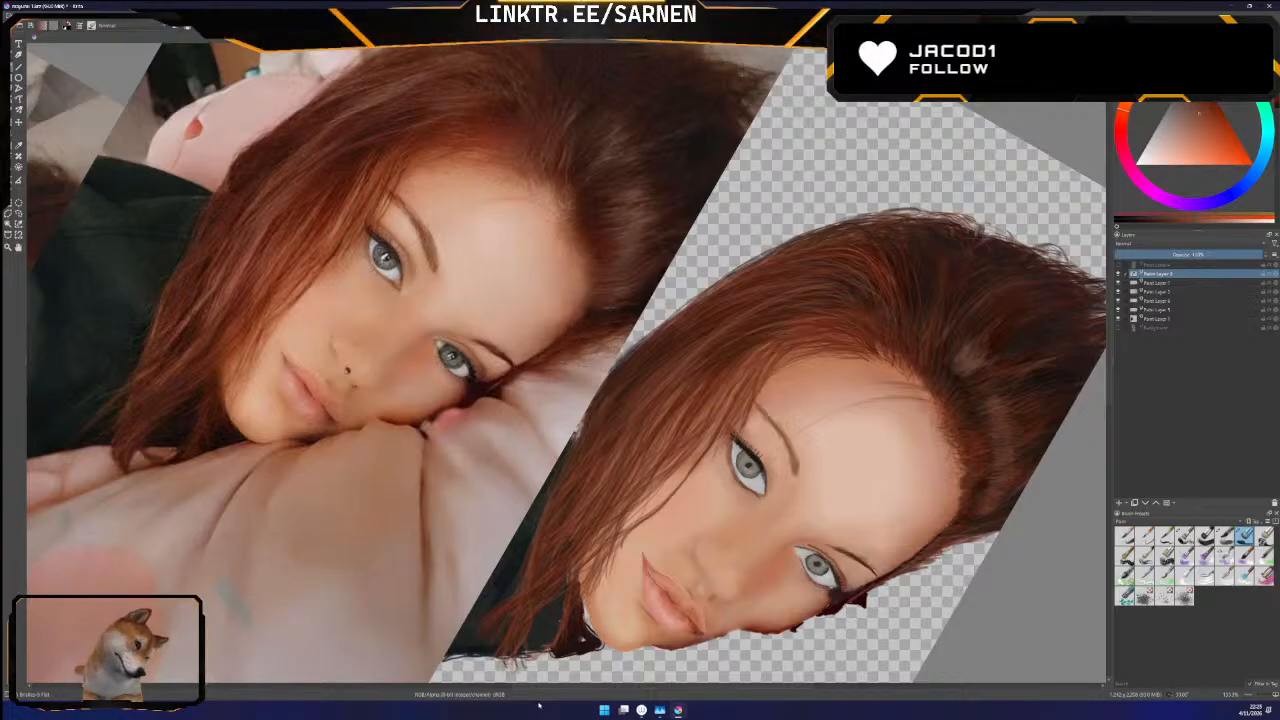
mouse_move(1109, 376)
left_mouse_down()
mouse_move(1109, 406)
mouse_move(1115, 383)
left_mouse_up()
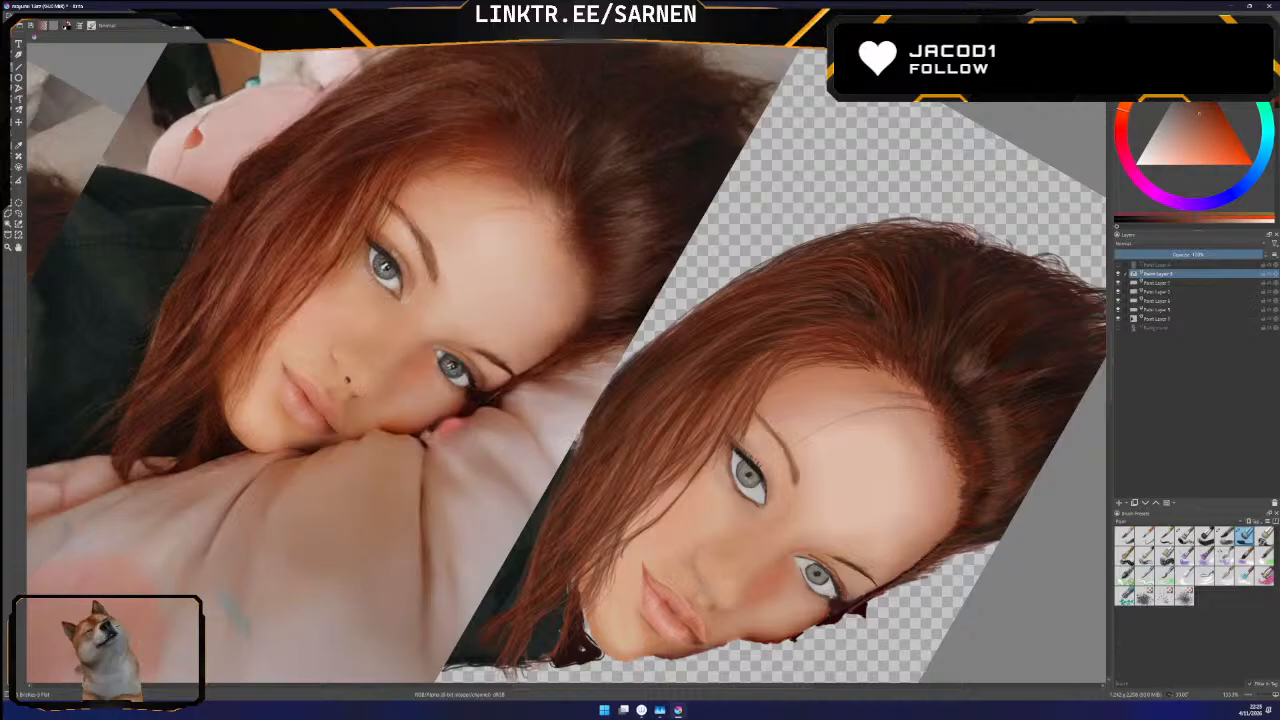
Sample a dark reddish brown from the side hair above the temple in the reference photo and return to the brush
left_click(20, 145)
left_click(346, 171)
left_click(11, 67)
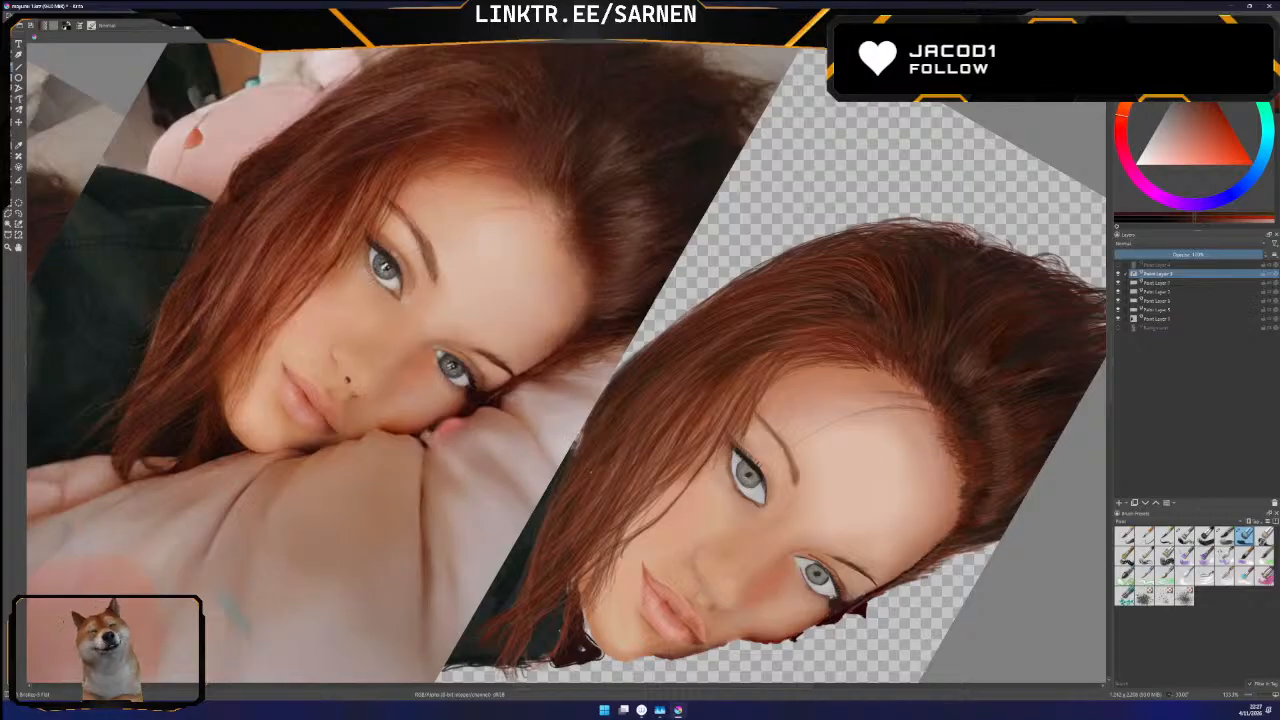
mouse_move(640, 400)
left_mouse_down()
mouse_move(640, 370)
mouse_move(640, 384)
left_mouse_up()
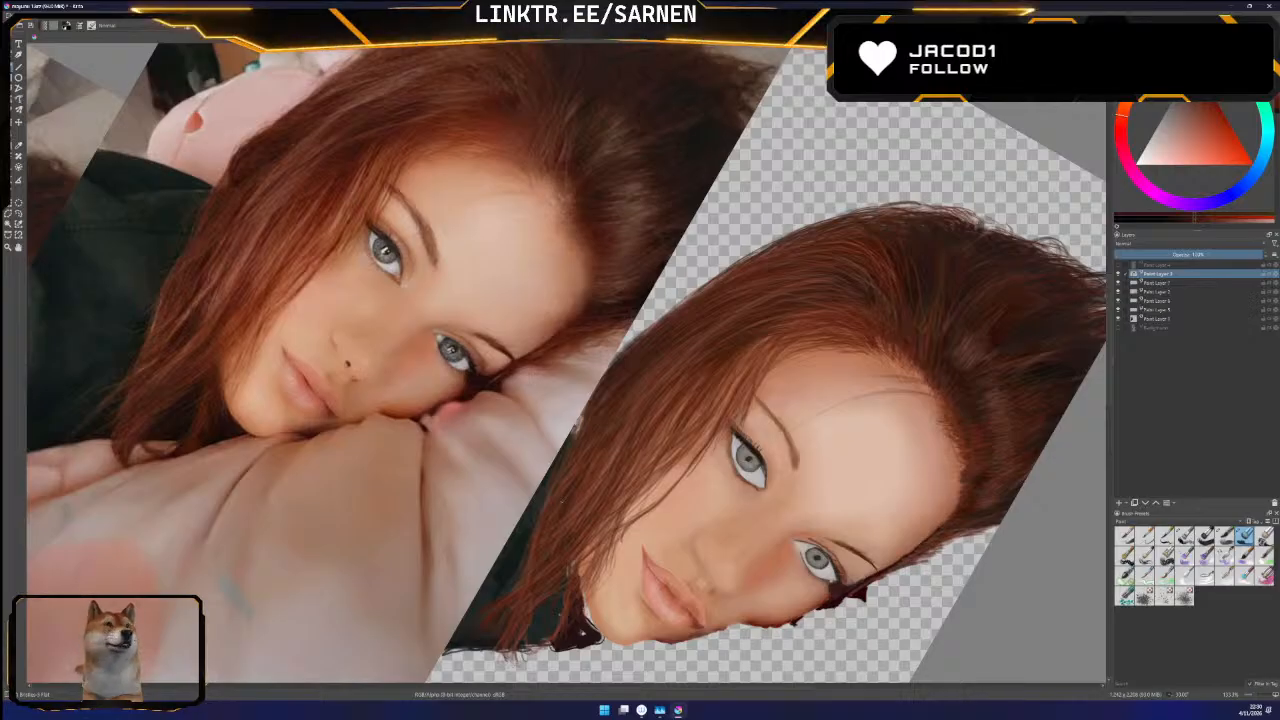
scroll(1110, 375, "up", 1)
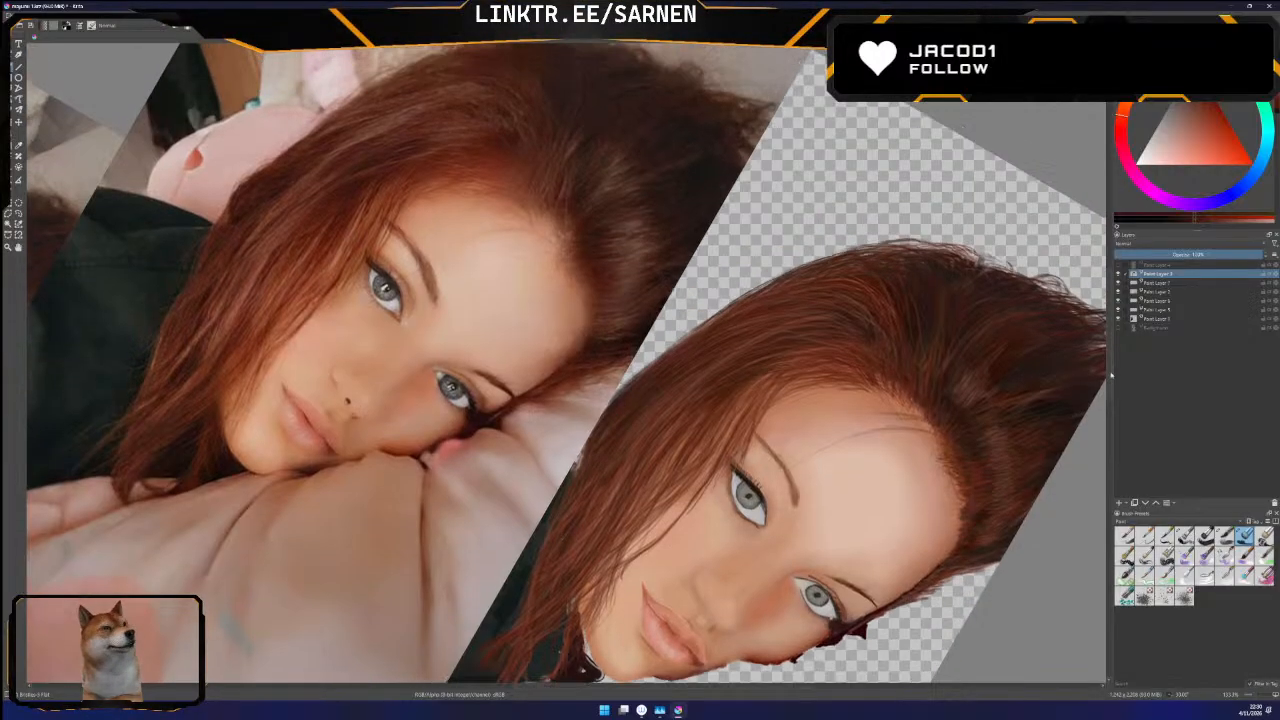
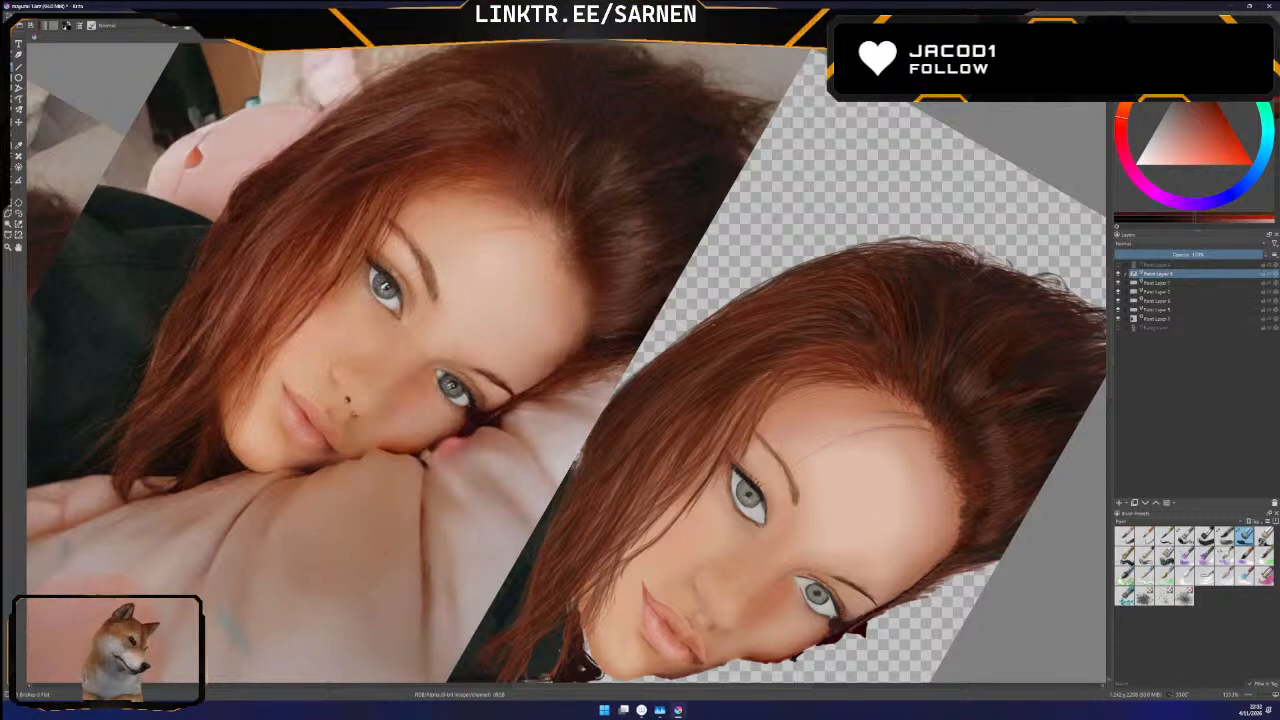
Hide the Background photo layer and sample a very dark brown from the shadowed crown hair in the reference photo
left_click_drag(640, 340, 640, 383)
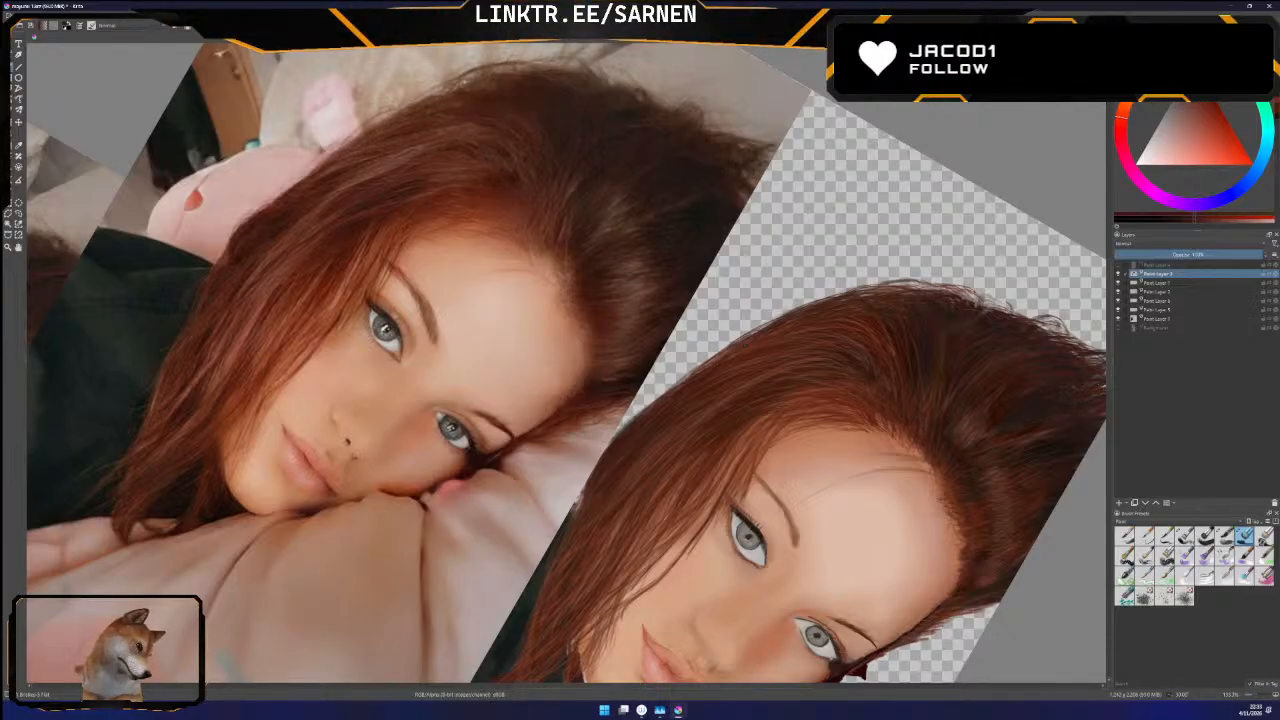
left_click(1125, 330)
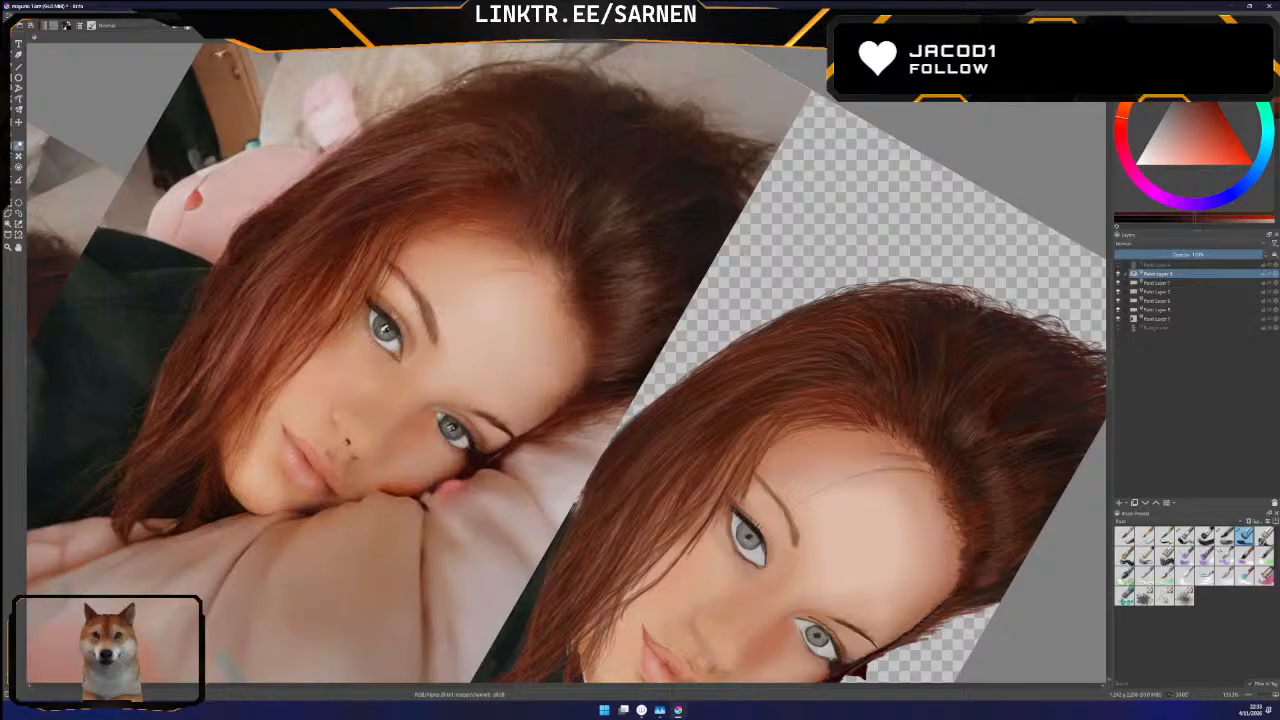
left_click(697, 205)
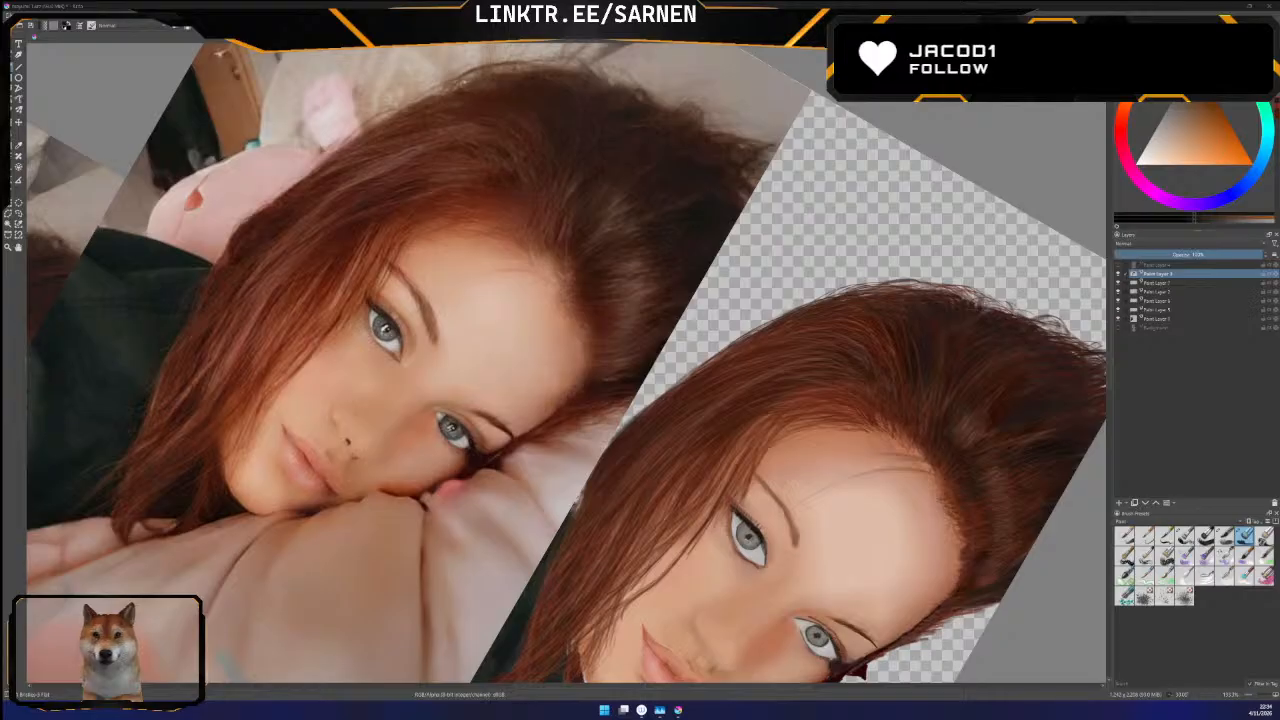
Switch to the photo viewer, look at the first Final Fantasy XIV screenshots and enlarge the viewer window over the canvas
left_click_drag(0, 328, 657, 107)
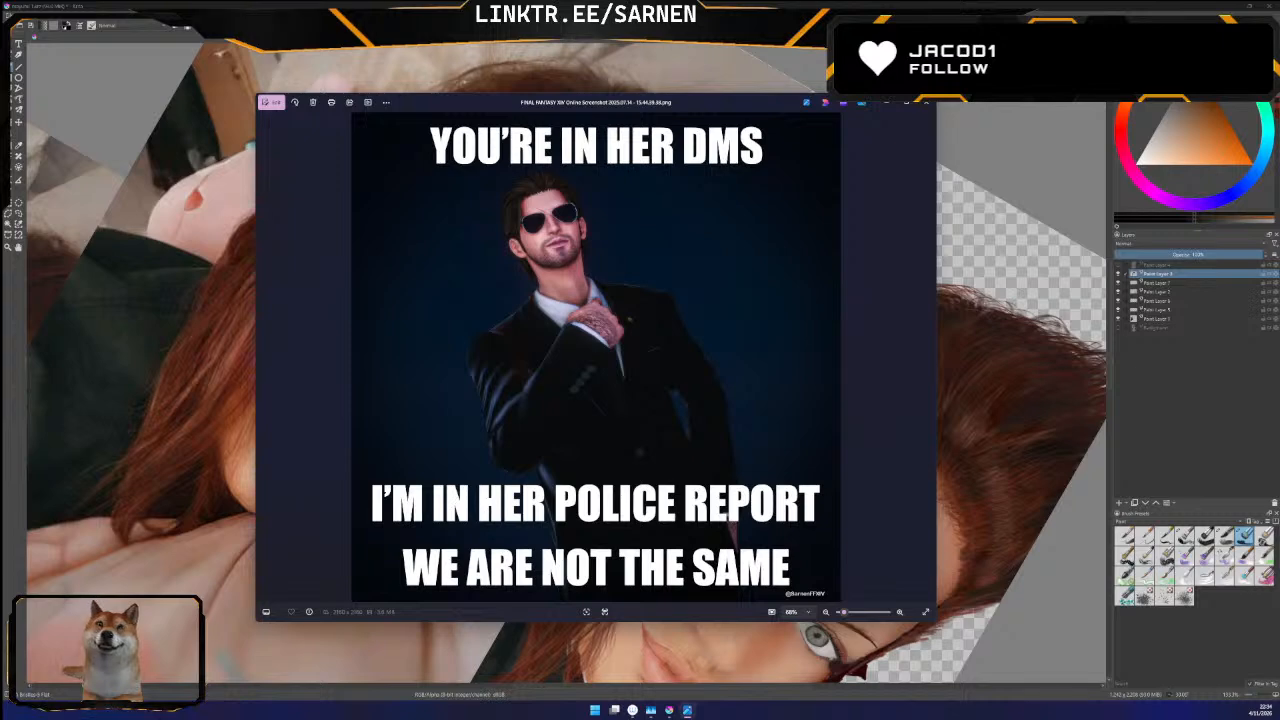
key("Right")
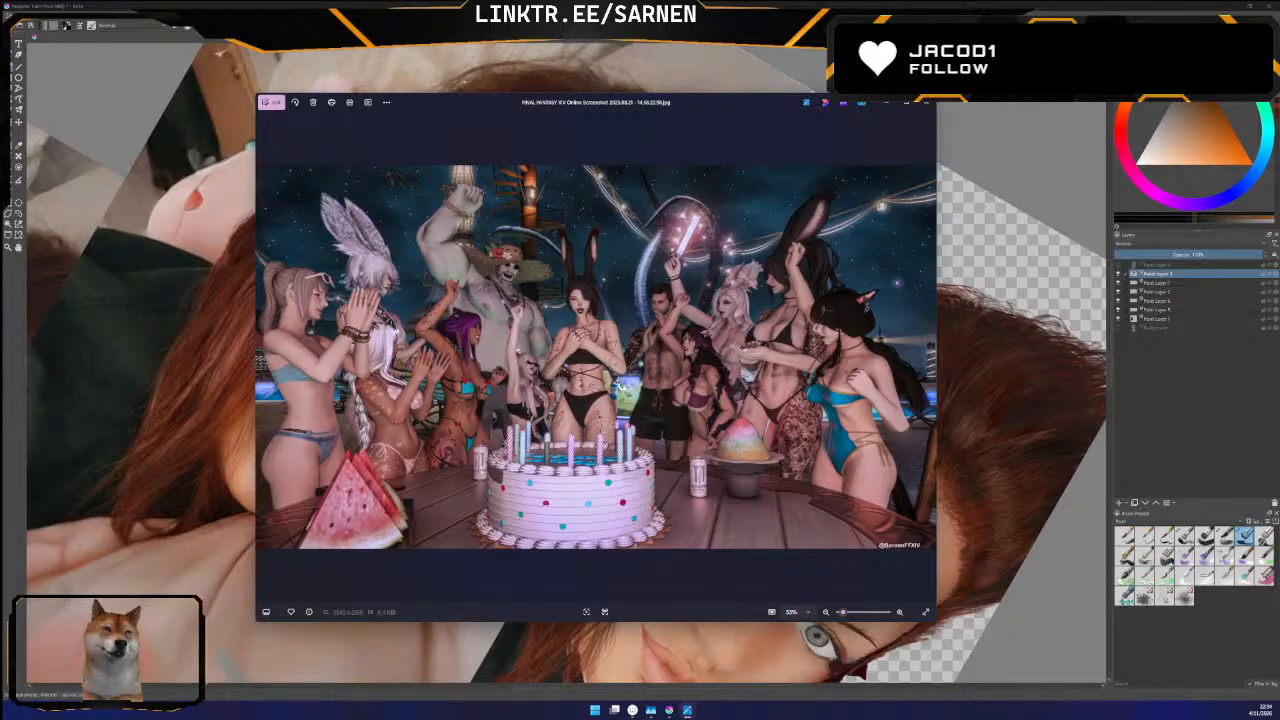
key("Right")
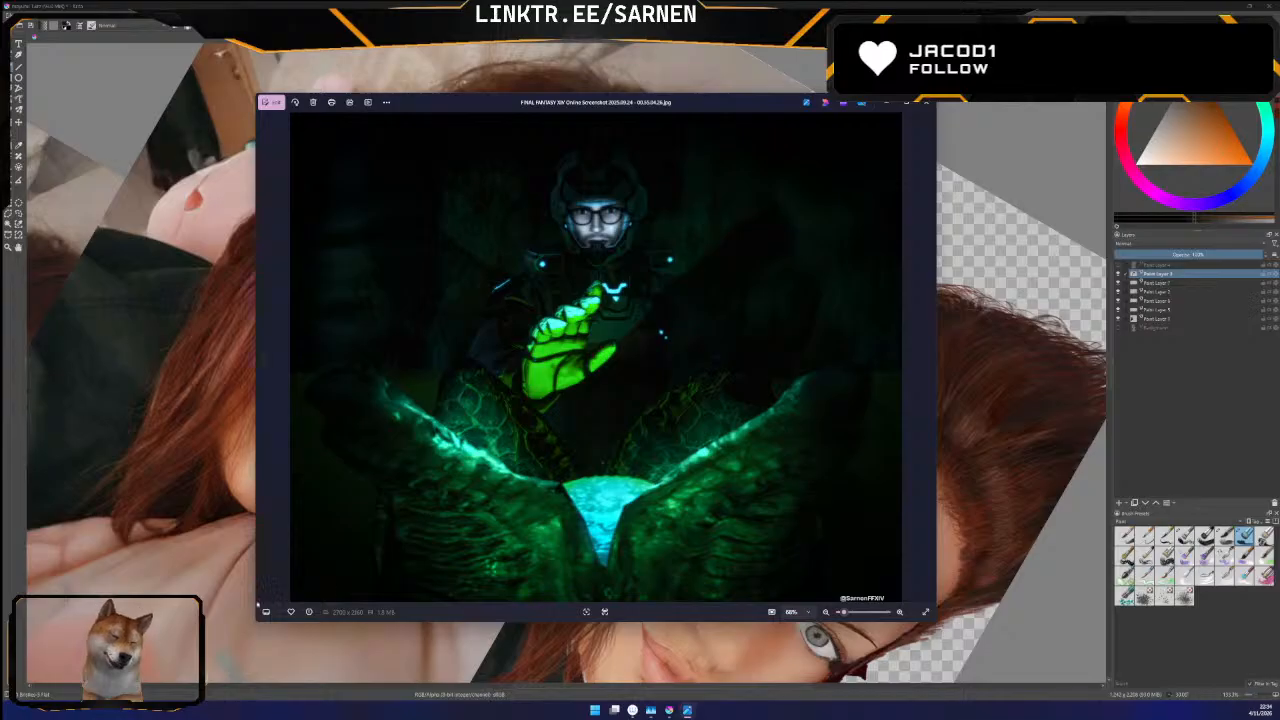
left_click_drag(257, 621, 126, 677)
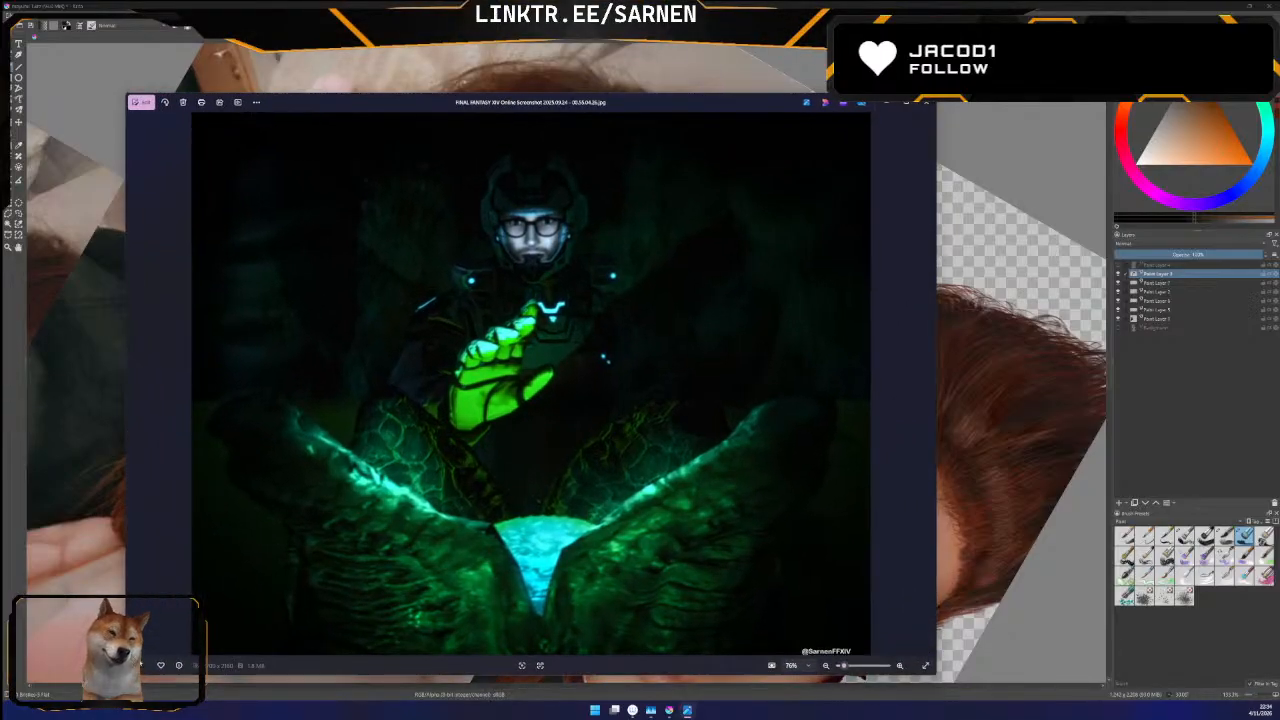
Look through the Final Fantasy XIV screenshots from the alien meme to the group beach scene, and close the viewer
key("Right")
key("Right")
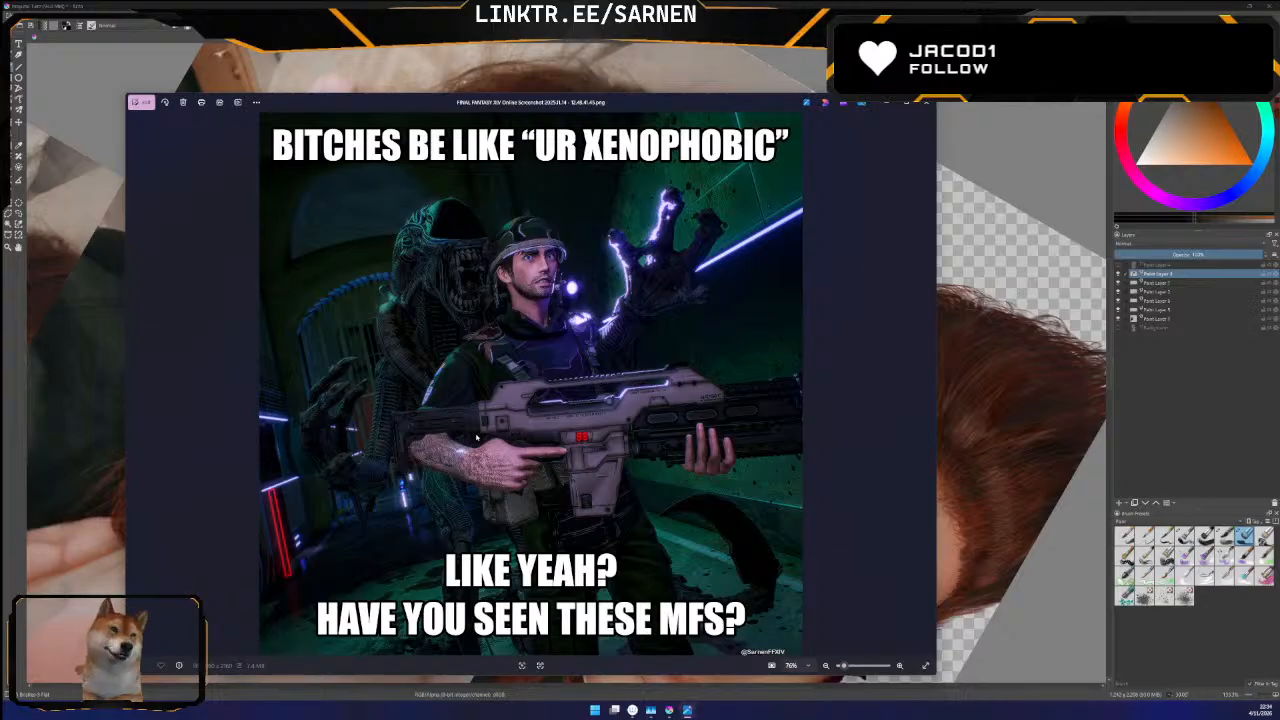
key("Right")
key("Right")
key("Right")
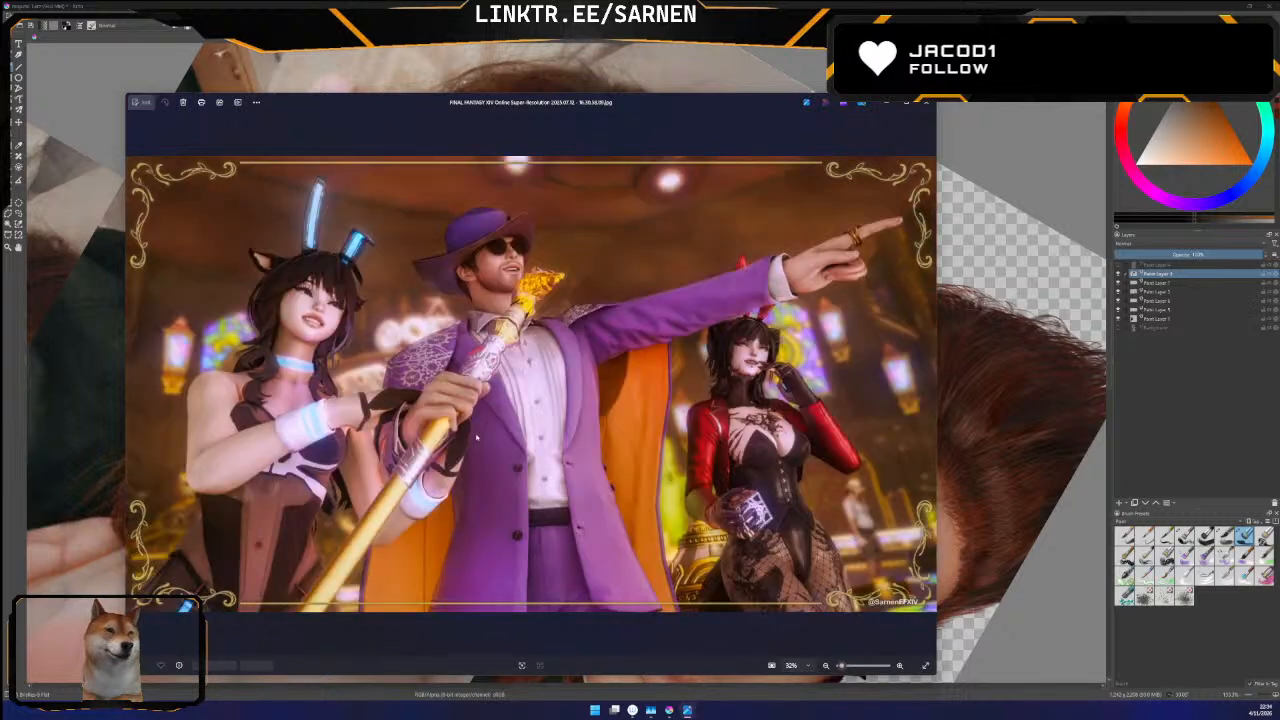
key("Right")
key("Right")
key("Right")
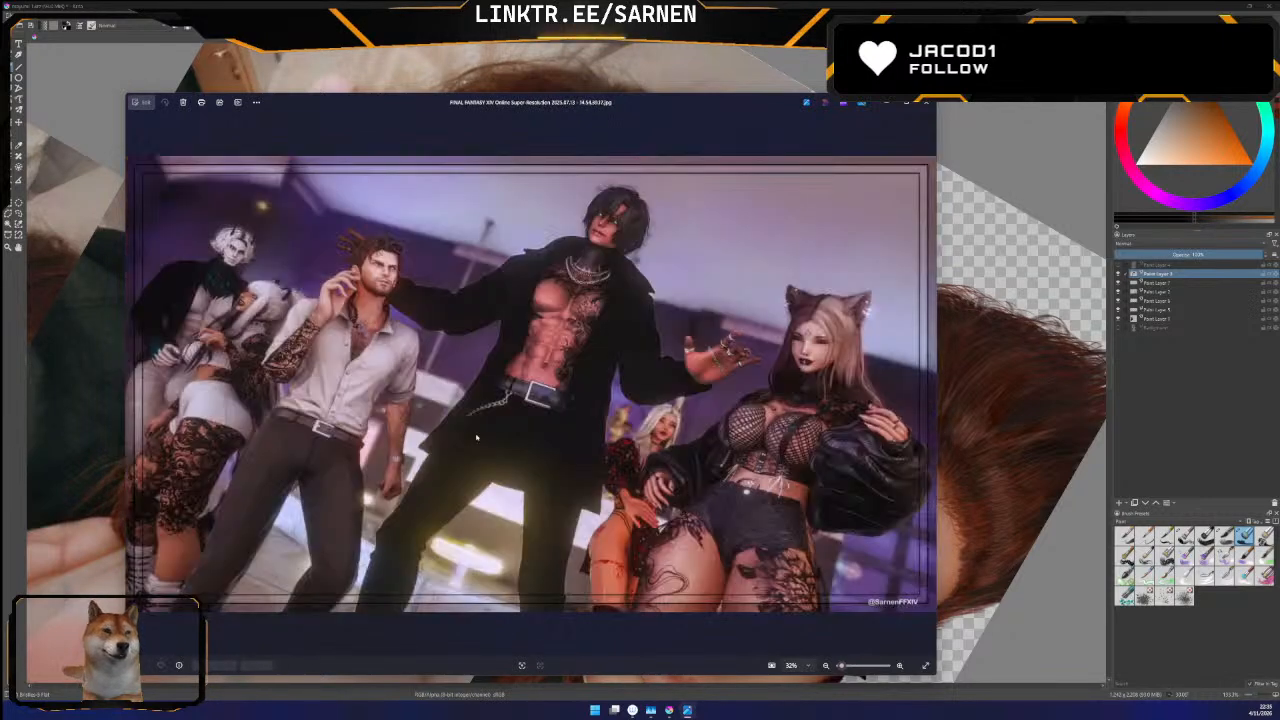
key("Right")
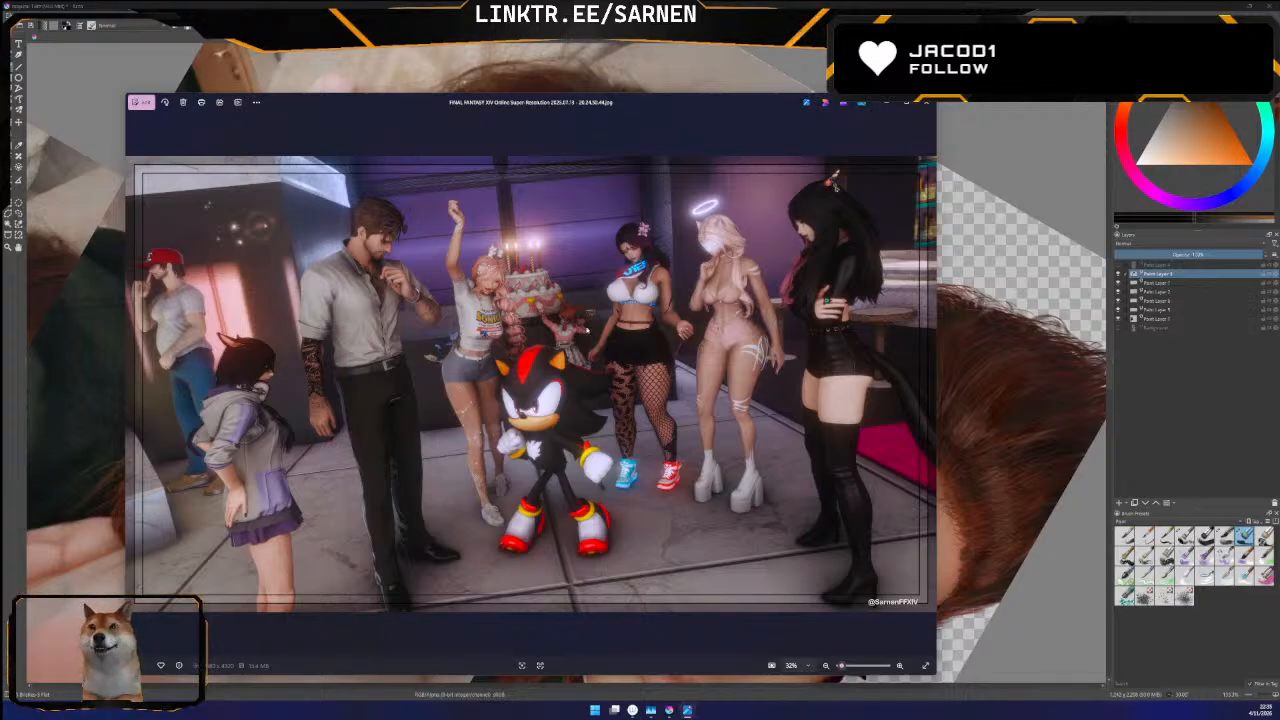
key("Right")
key("Right")
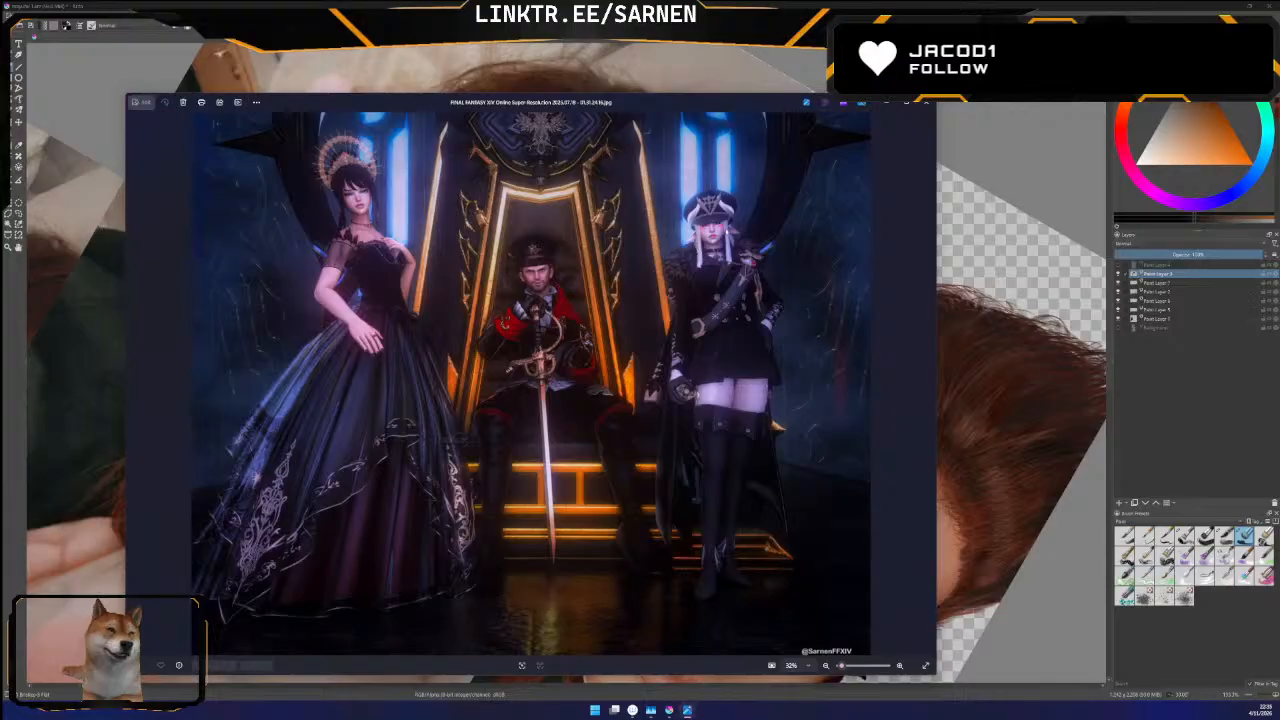
key("Right")
key("Right")
key("Right")
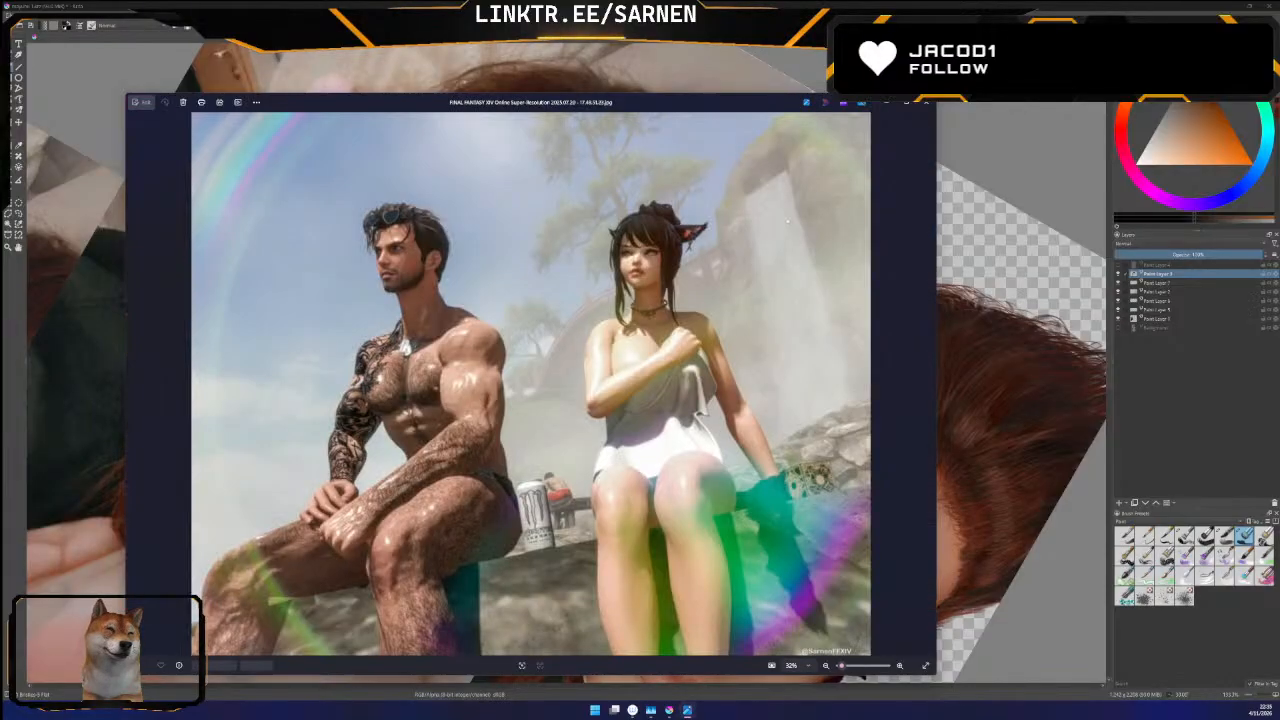
key("Right")
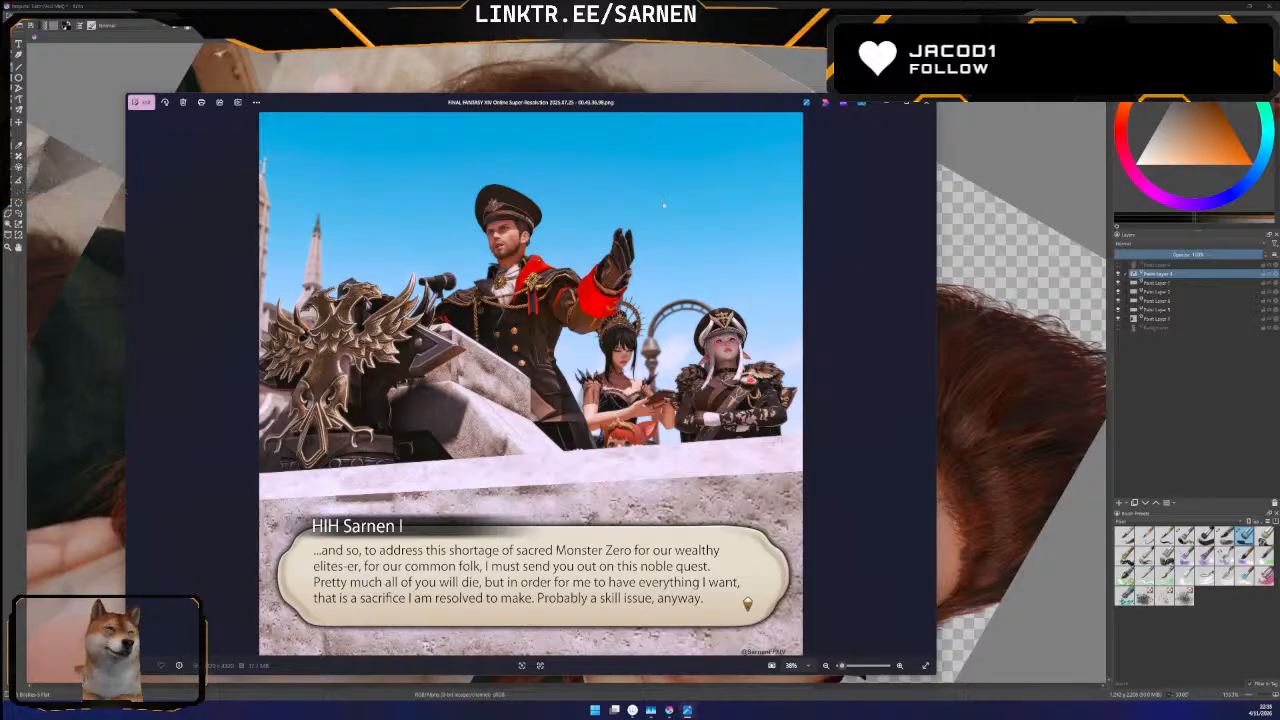
key("Right")
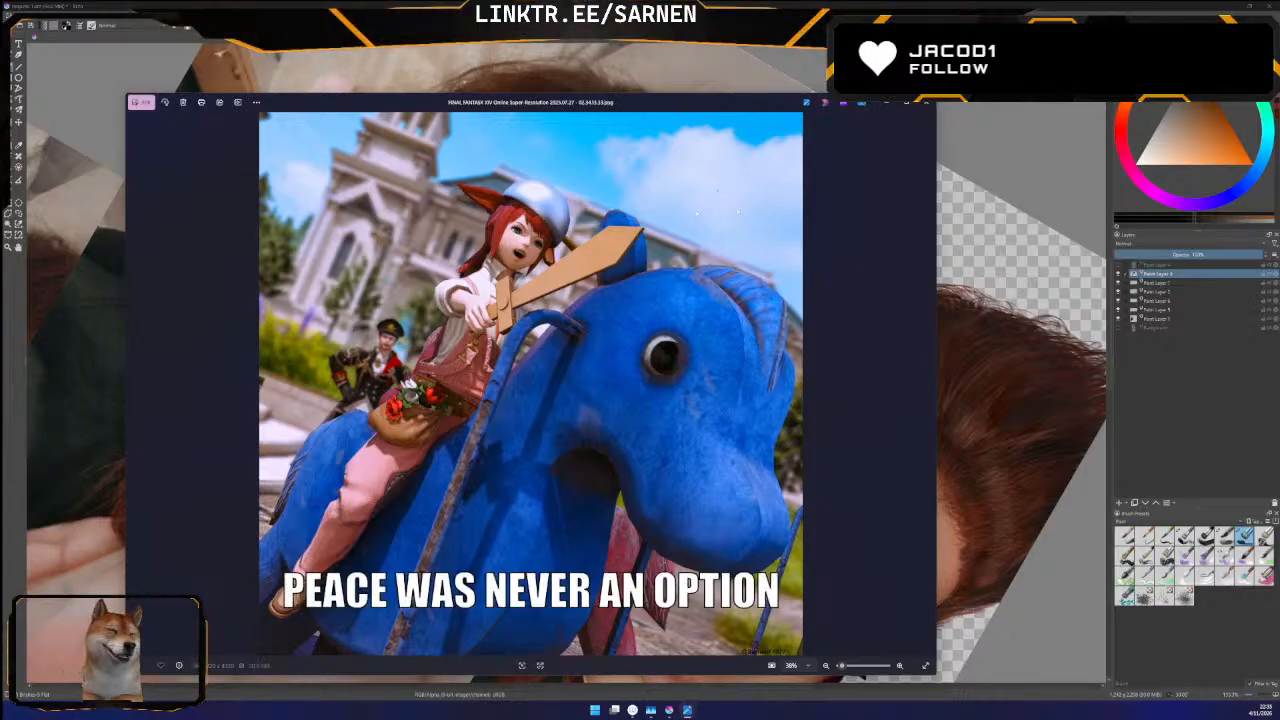
key("Right")
key("Right")
key("Left")
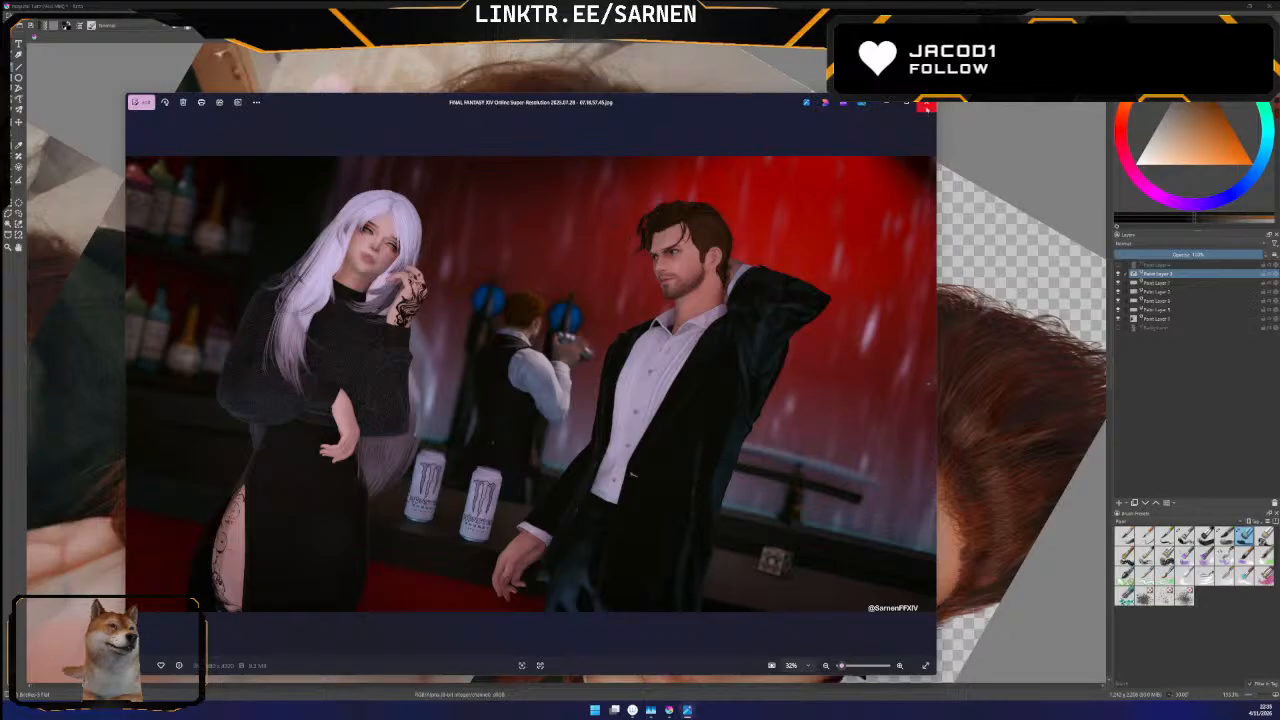
key("Right")
key("Right")
key("Right")
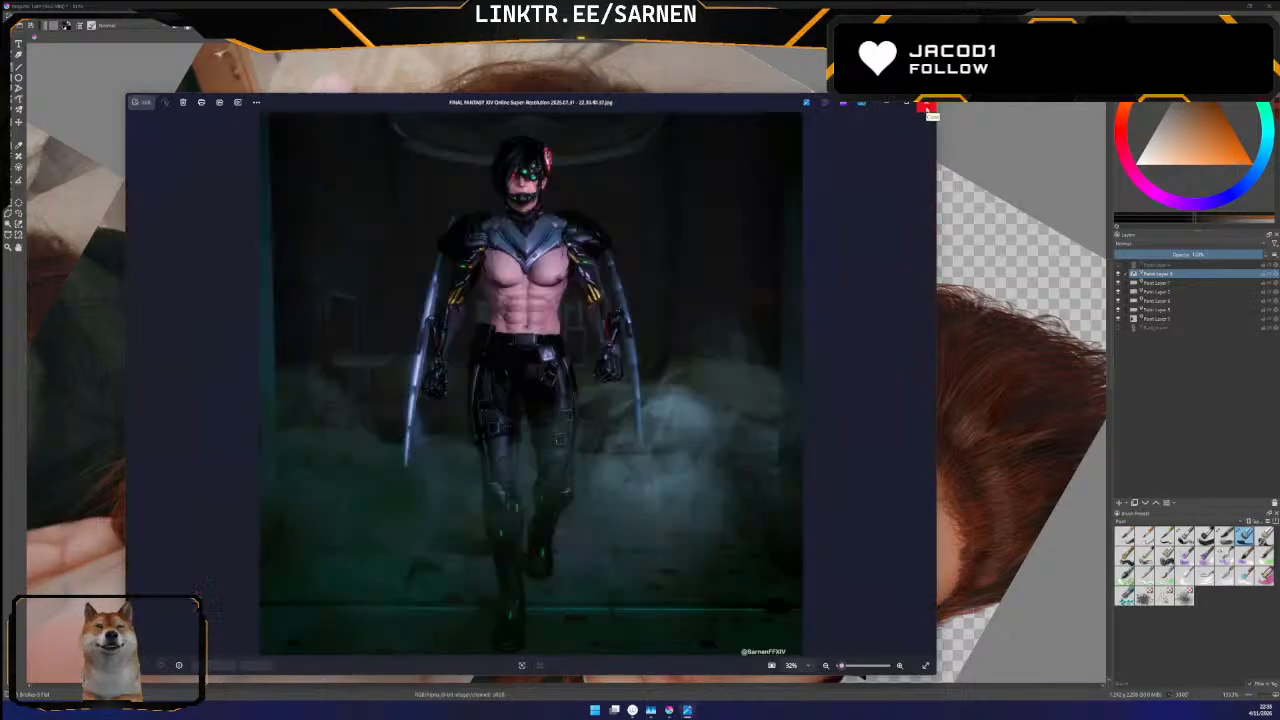
key("Right")
key("Left")
key("Right")
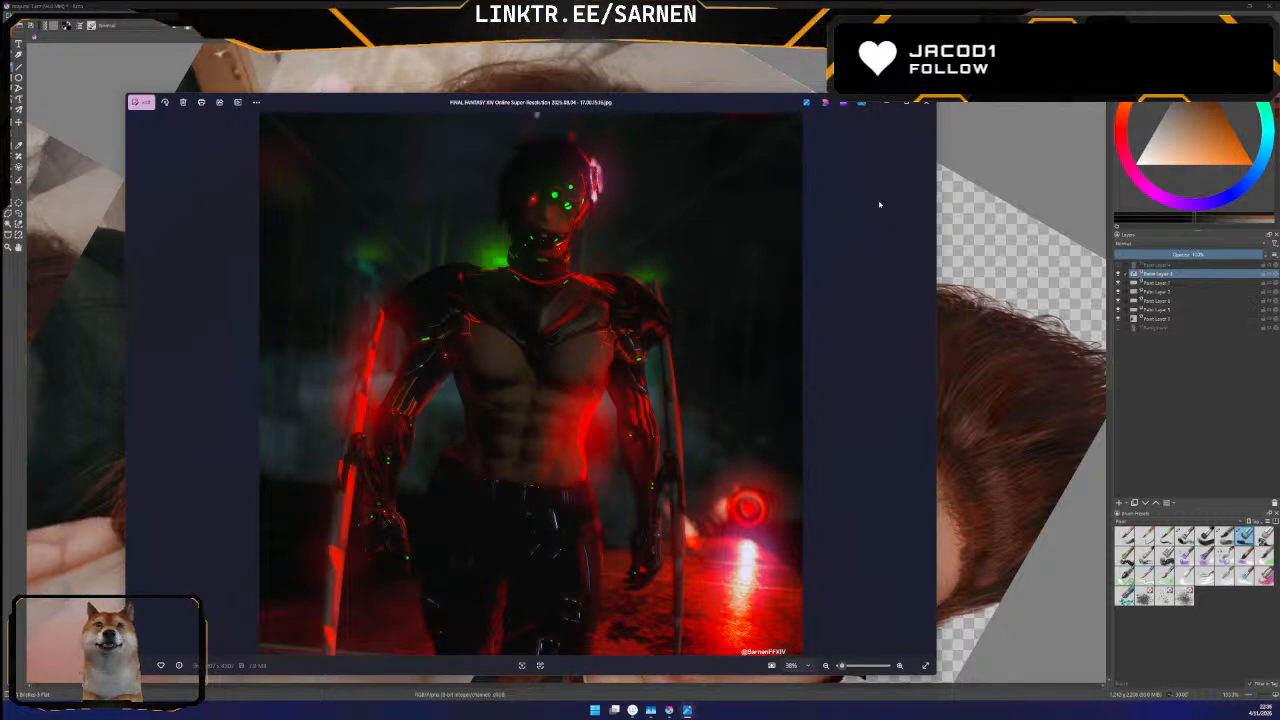
key("Right")
key("Left")
key("Left")
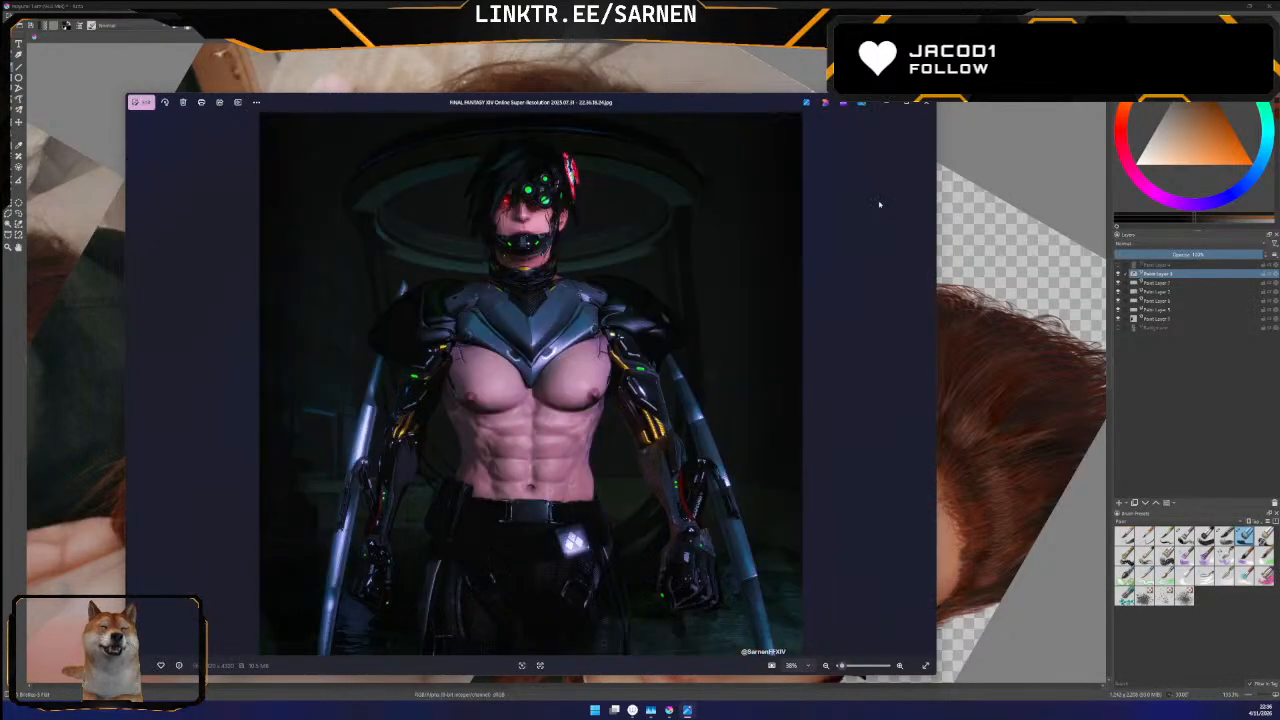
key("Right")
key("Right")
key("Left")
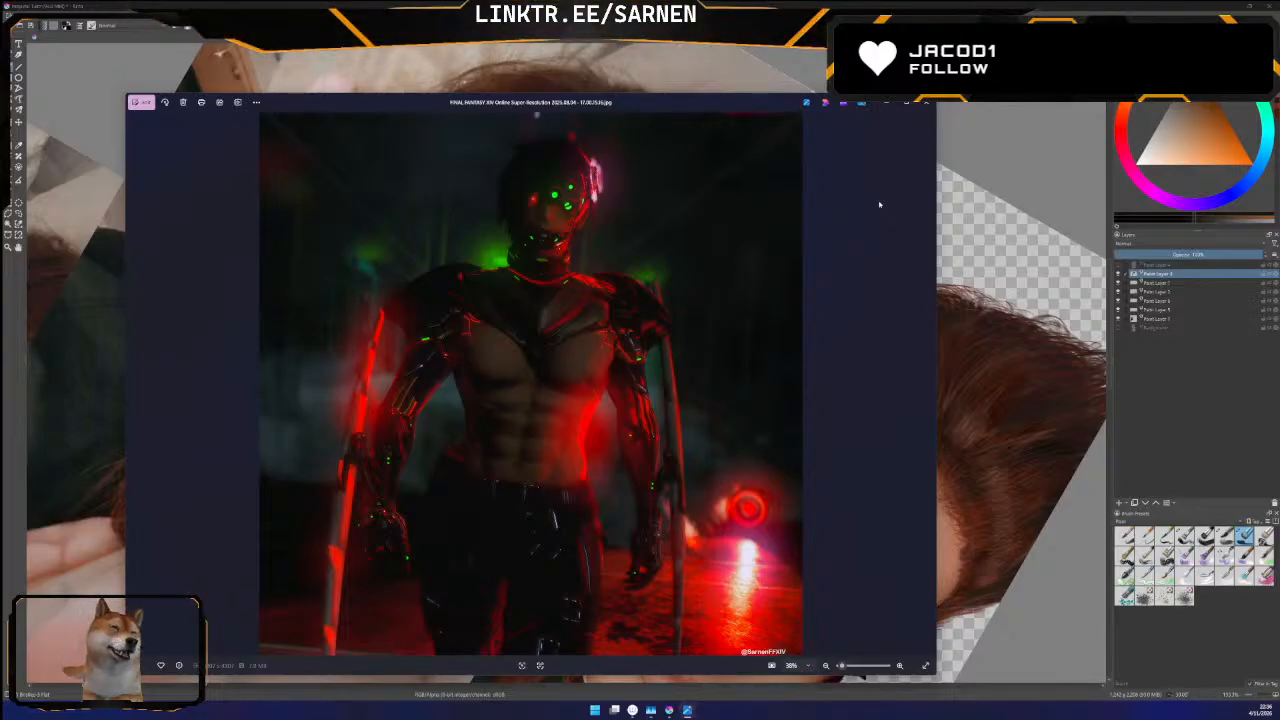
key("Right")
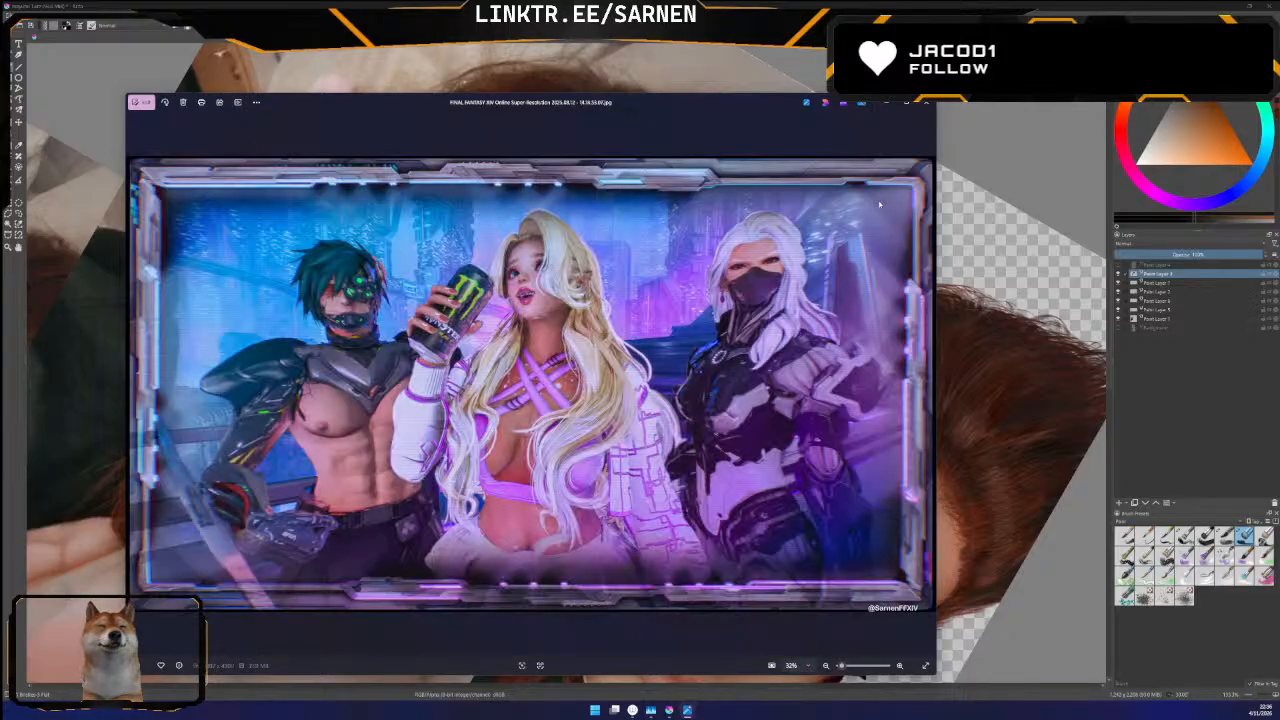
key("Right")
key("Right")
key("Right")
key("Right")
key("Right")
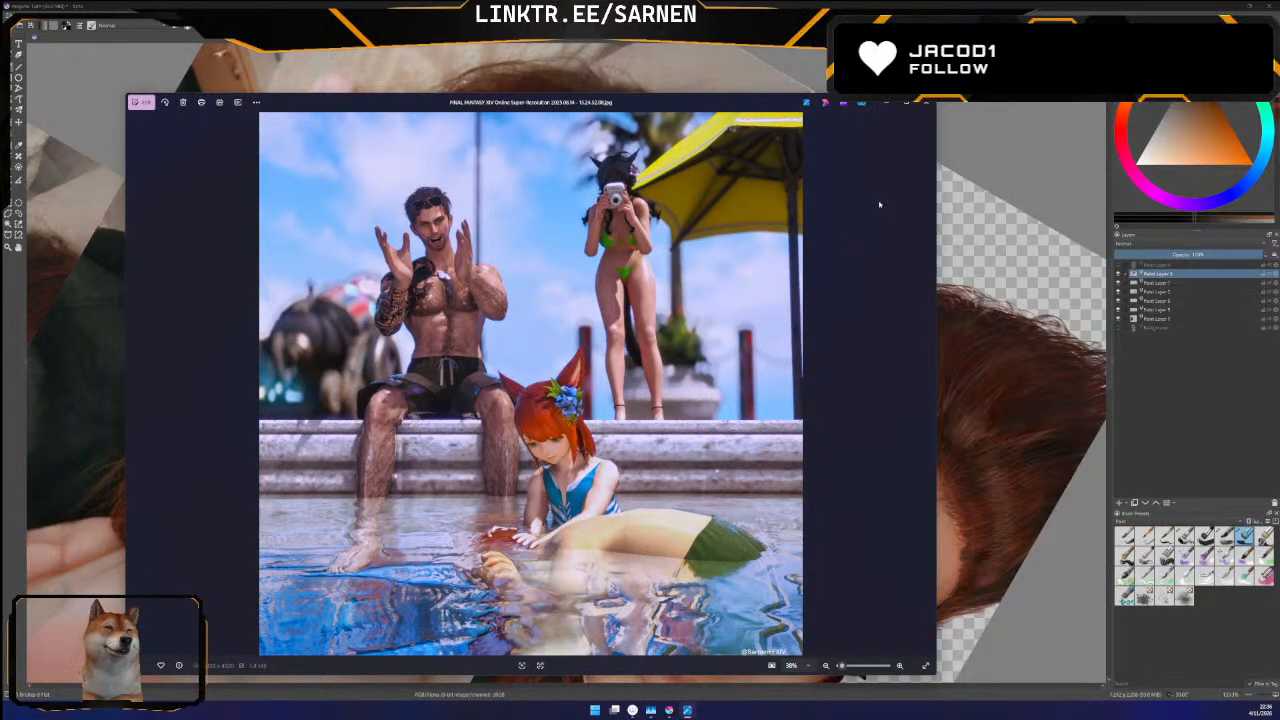
key("Right")
key("Right")
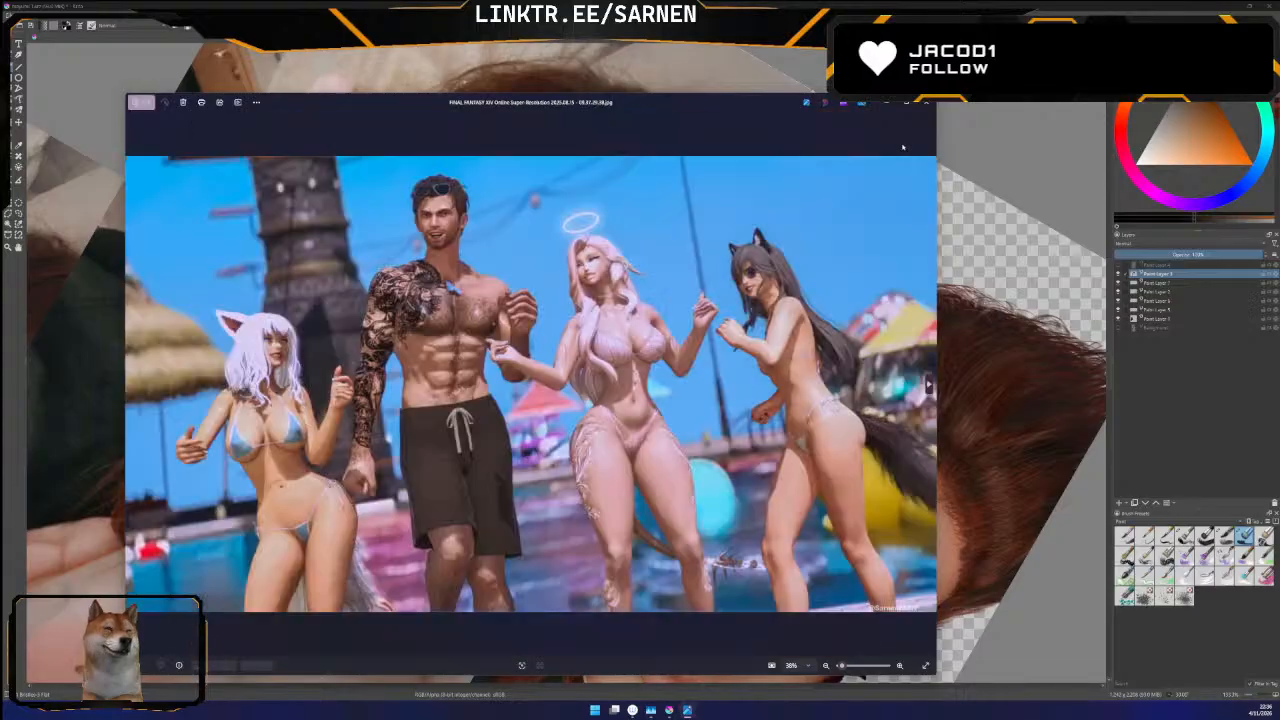
left_click(926, 102)
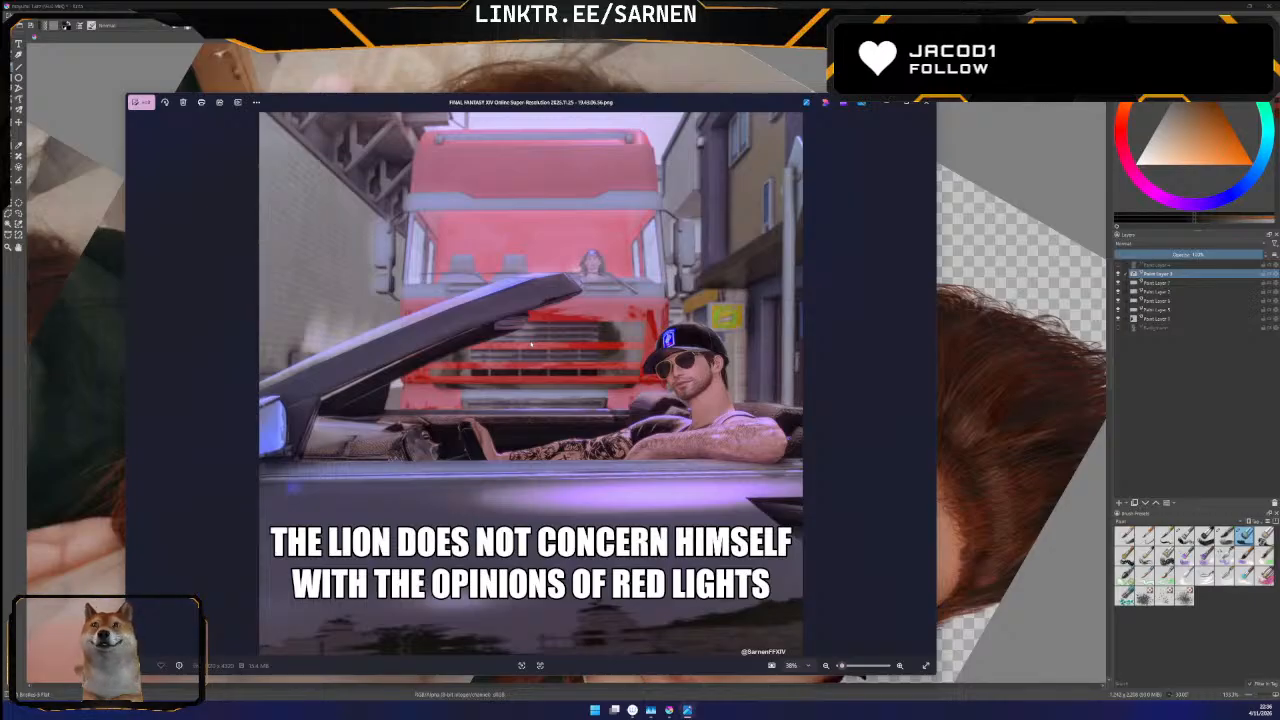
View the captioned meme, winter and holiday screenshots and the garden scene with the teal dress, closing the viewer after each set
key("Right")
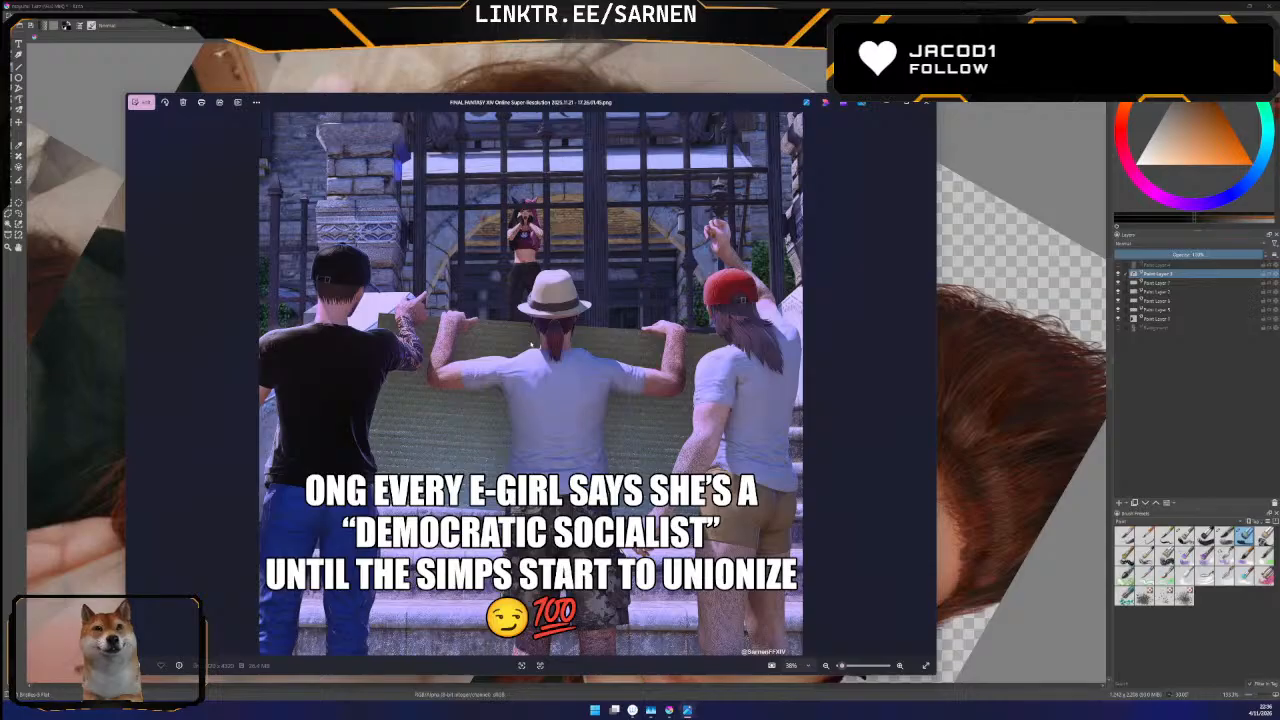
key("Right")
key("Right")
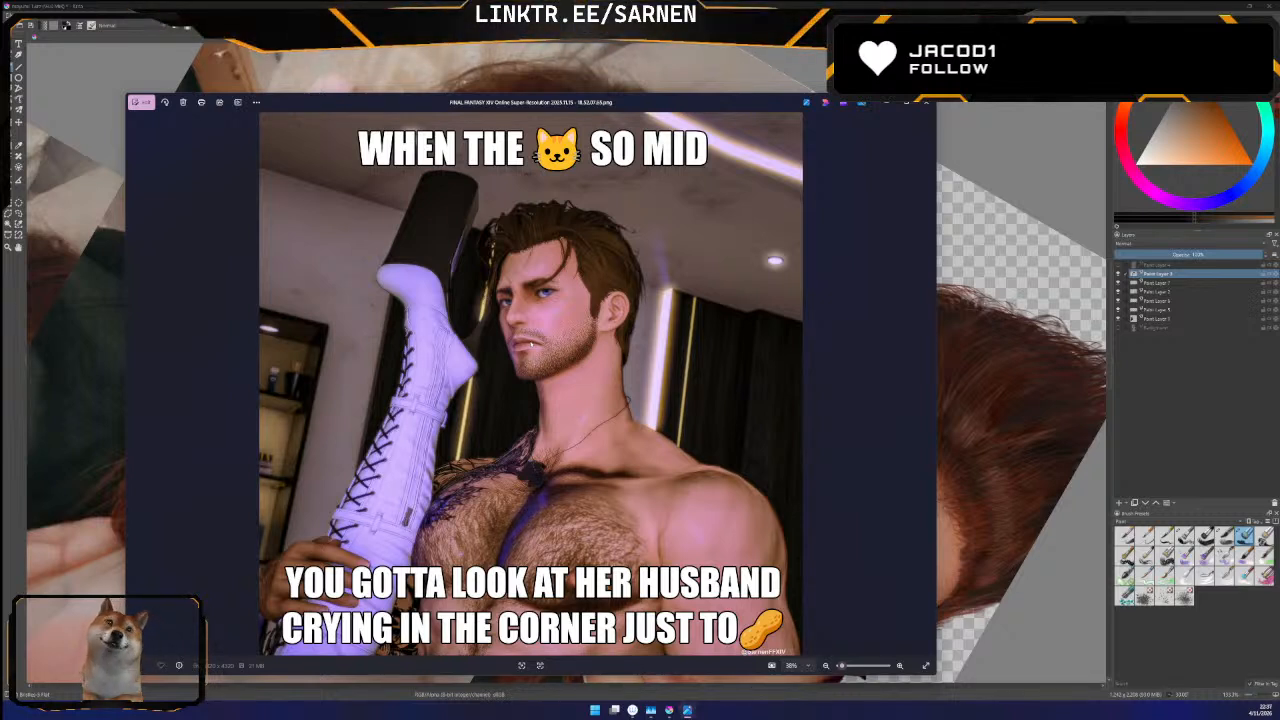
key("Right")
key("Right")
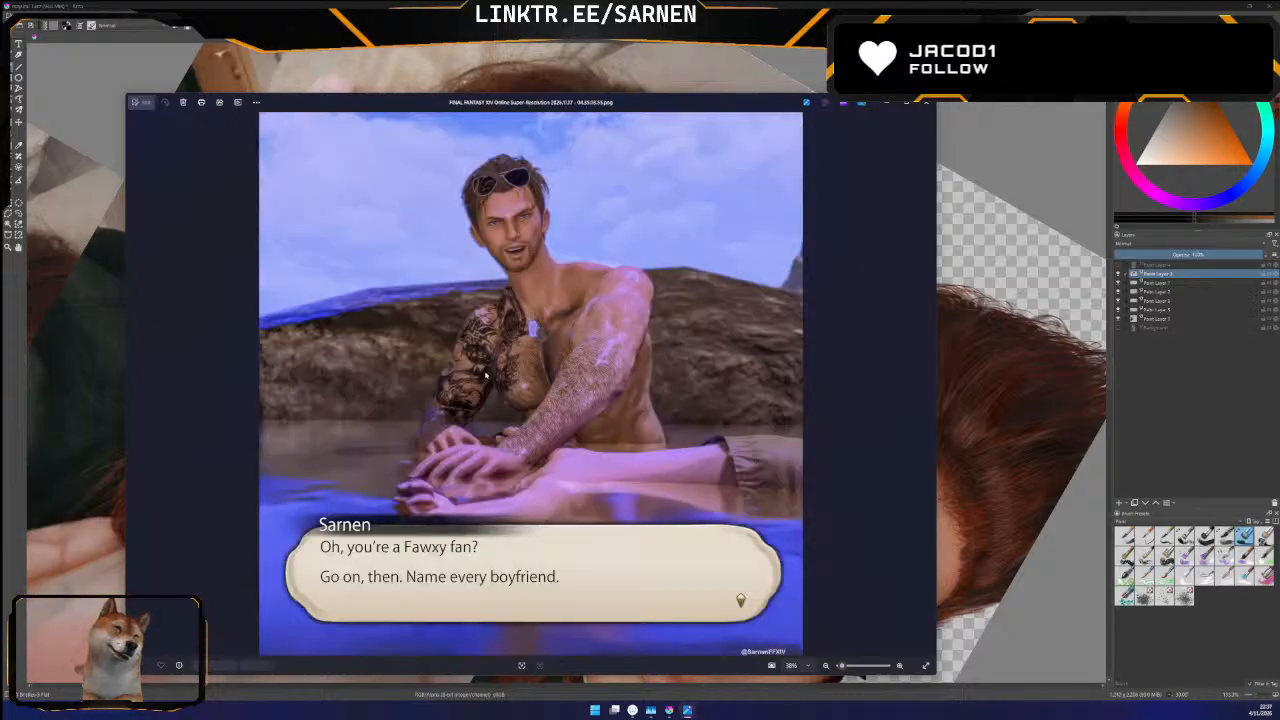
key("Right")
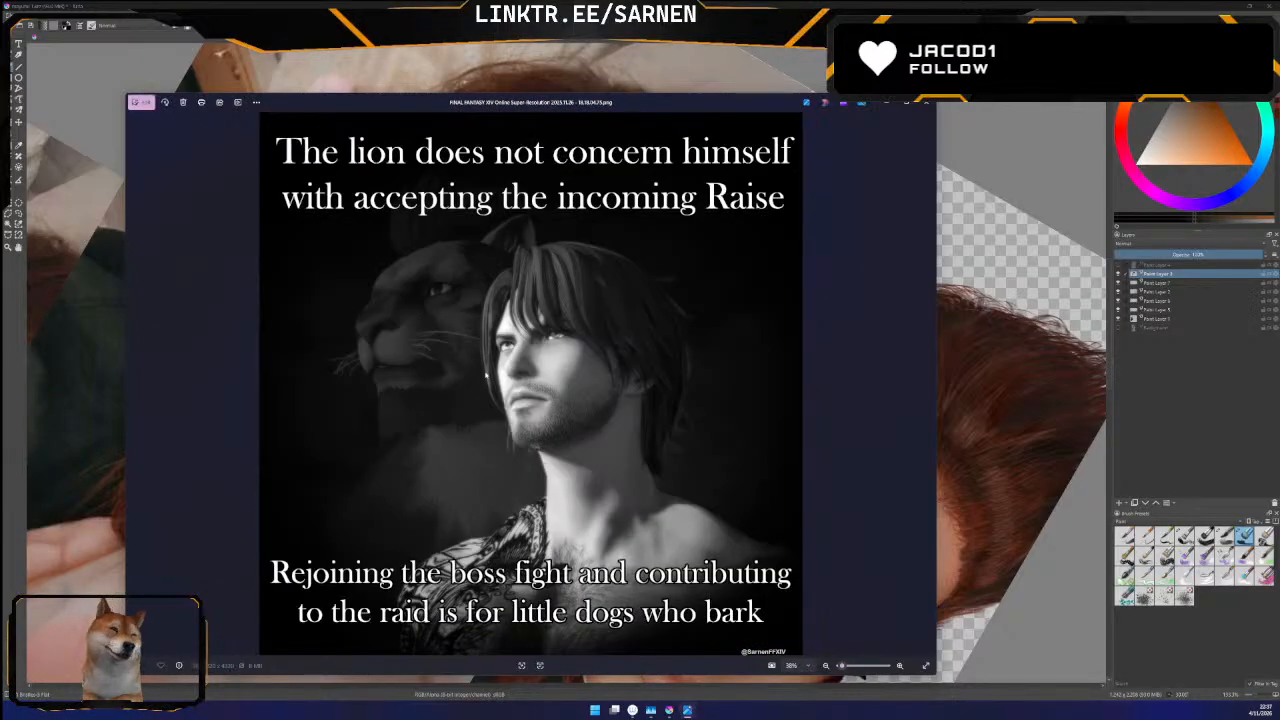
key("Right")
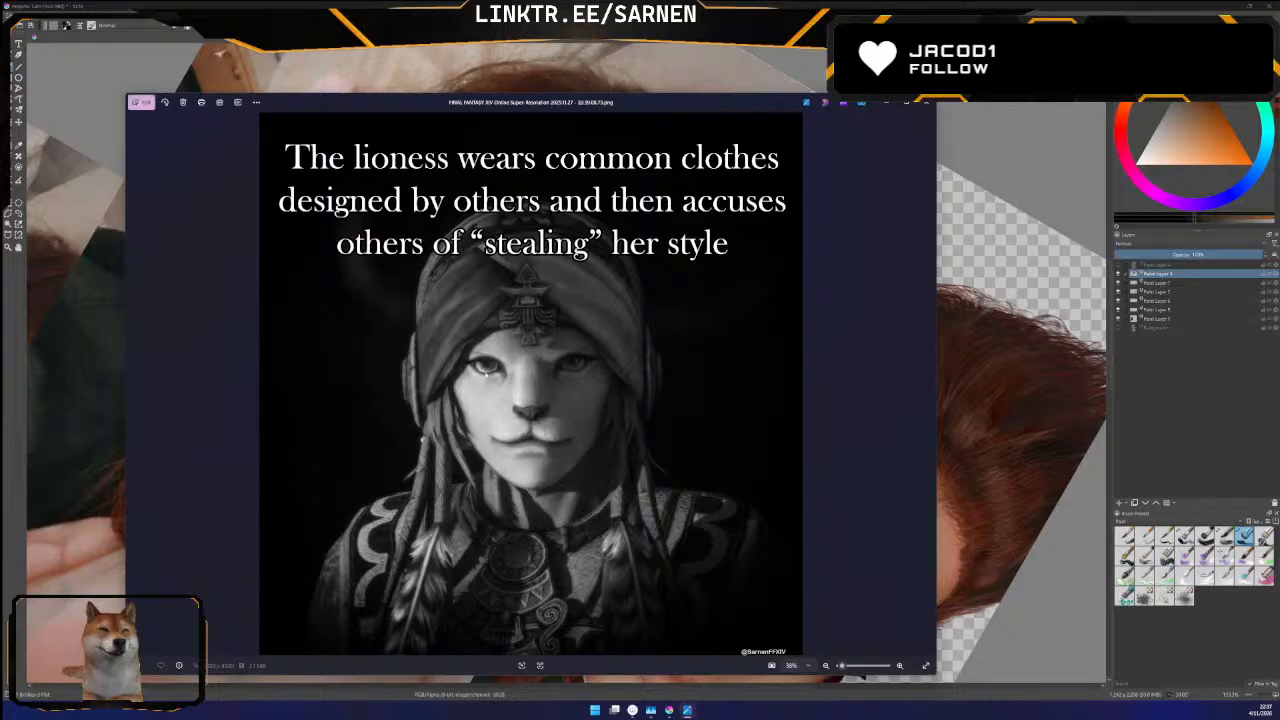
key("Right")
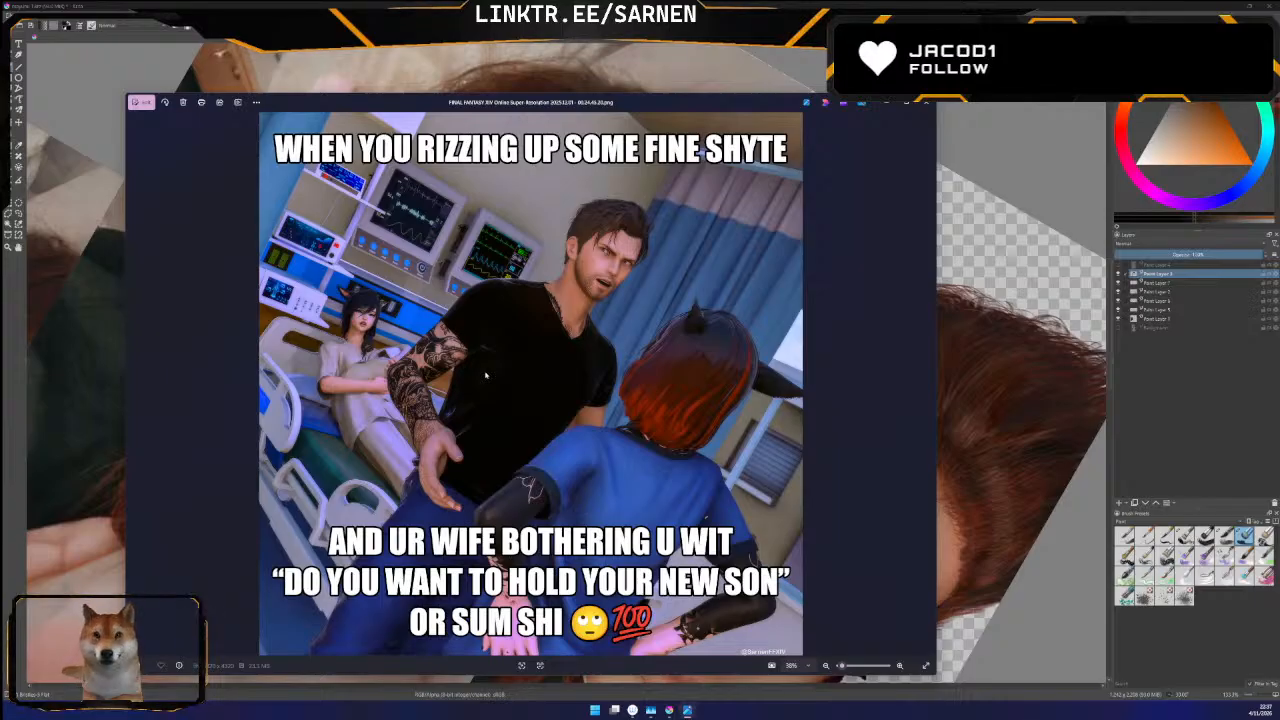
key("Right")
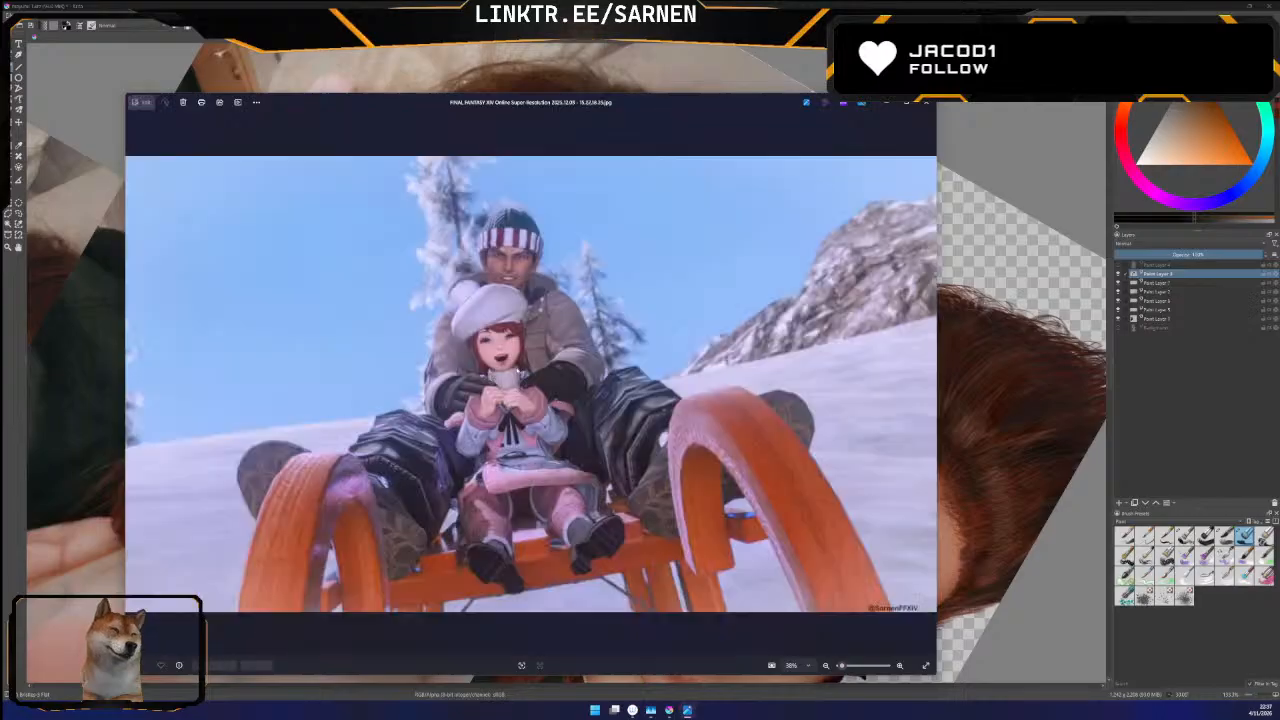
key("Right")
key("Right")
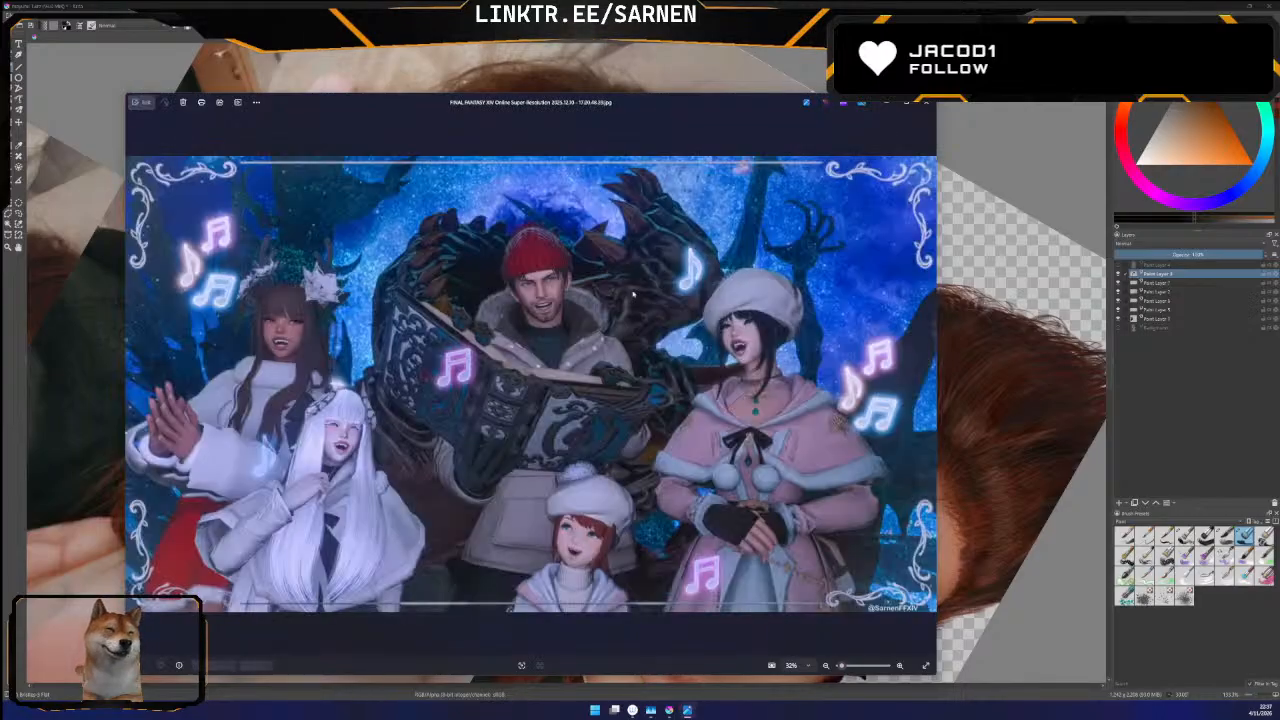
key("Right")
key("Right")
key("Right")
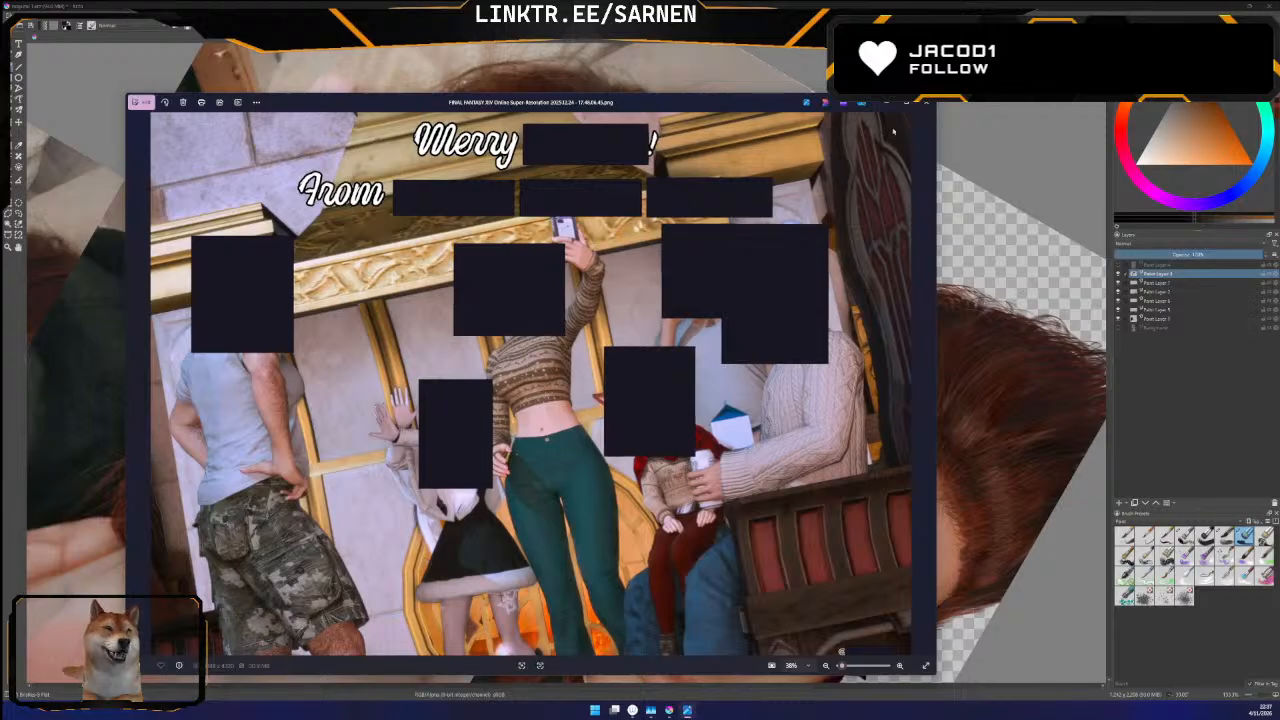
left_click(927, 104)
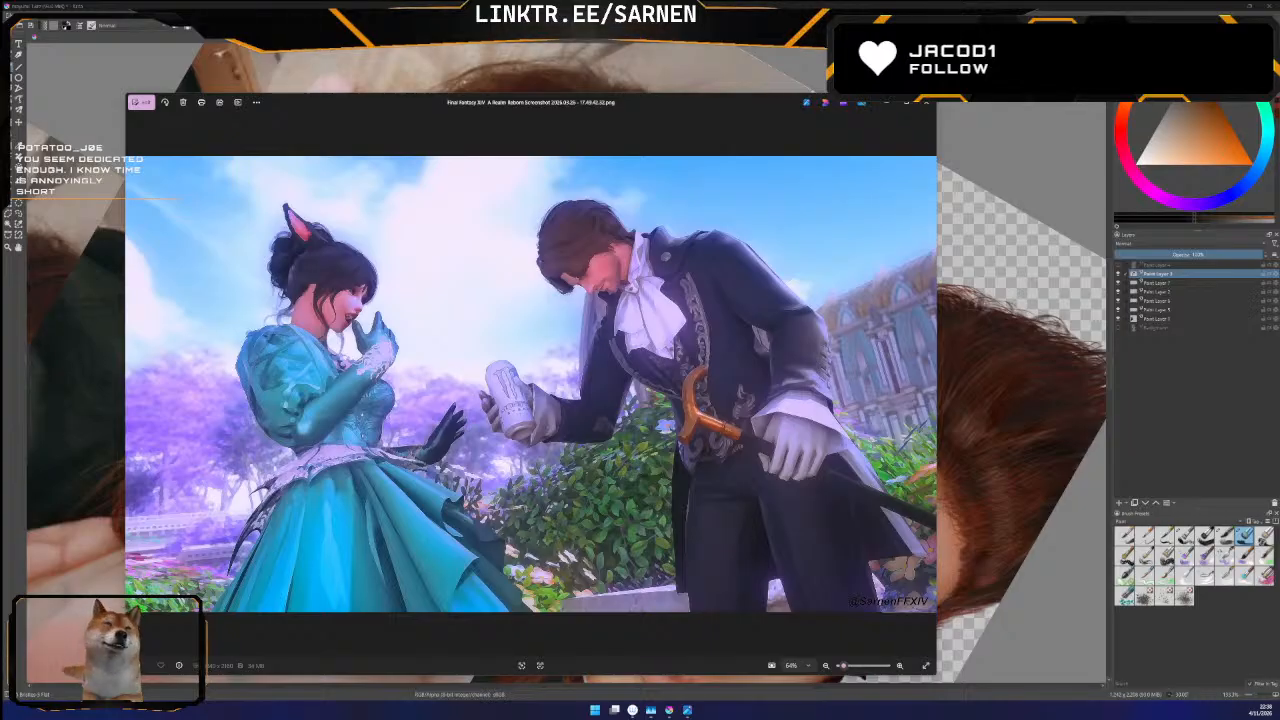
left_click(926, 103)
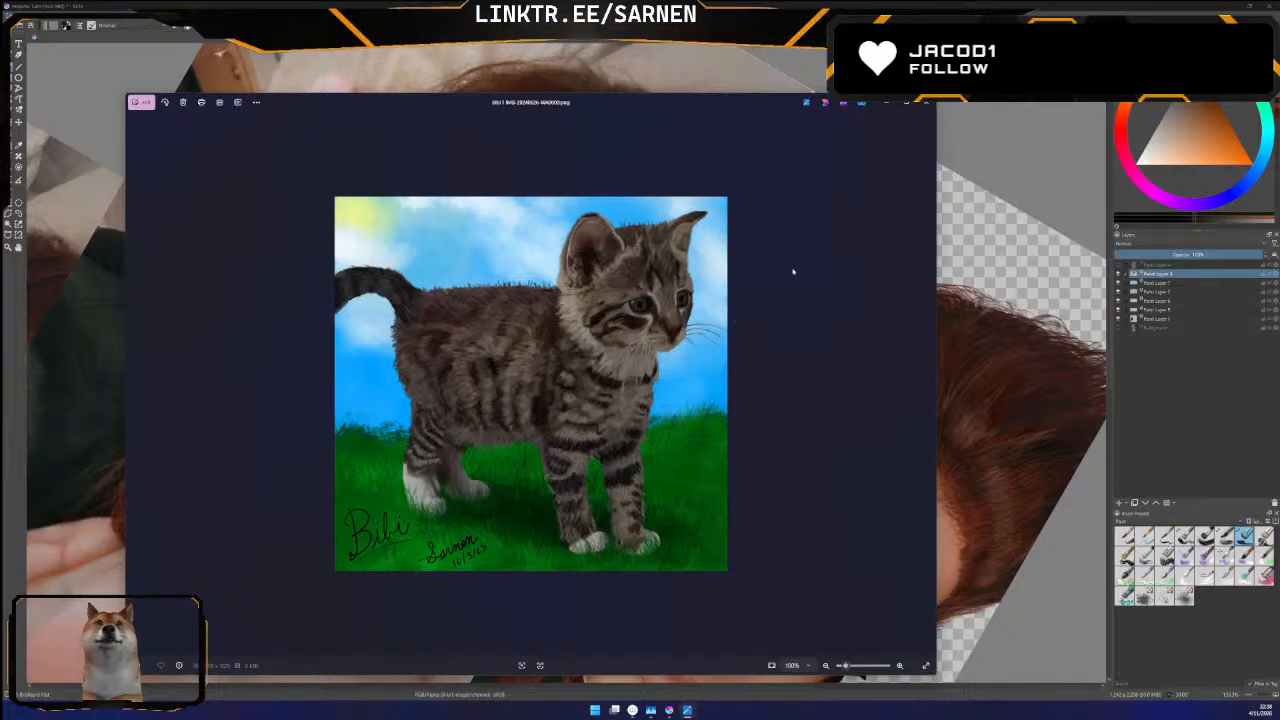
View the two tabby kitten paintings and the portrait with blunt bangs, closing the viewer after each set
key("Right")
key("Right")
key("Left")
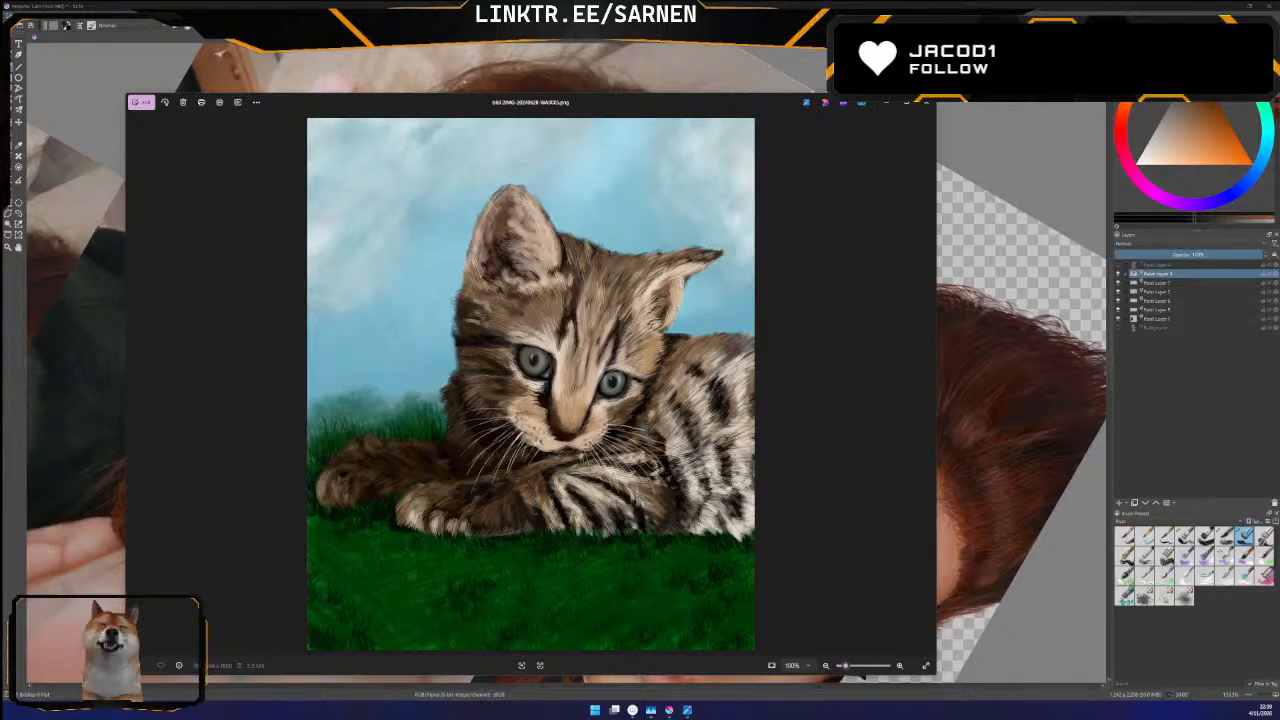
left_click(928, 110)
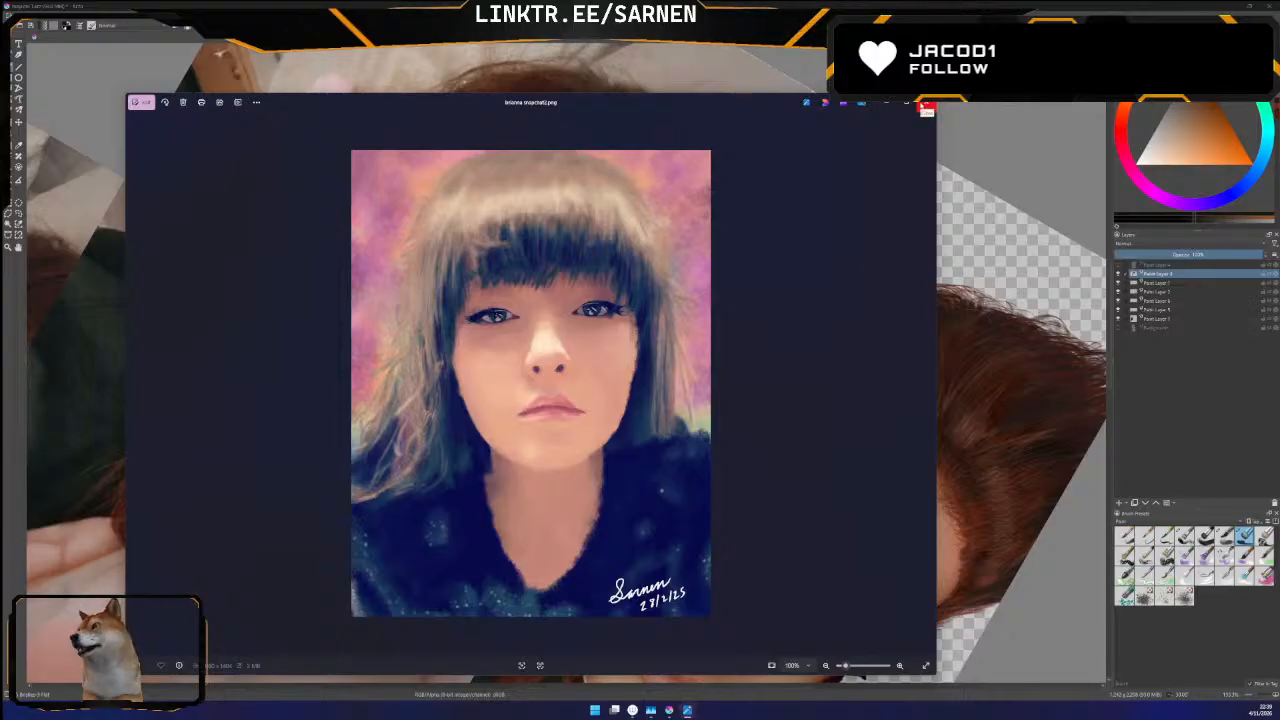
left_click(925, 108)
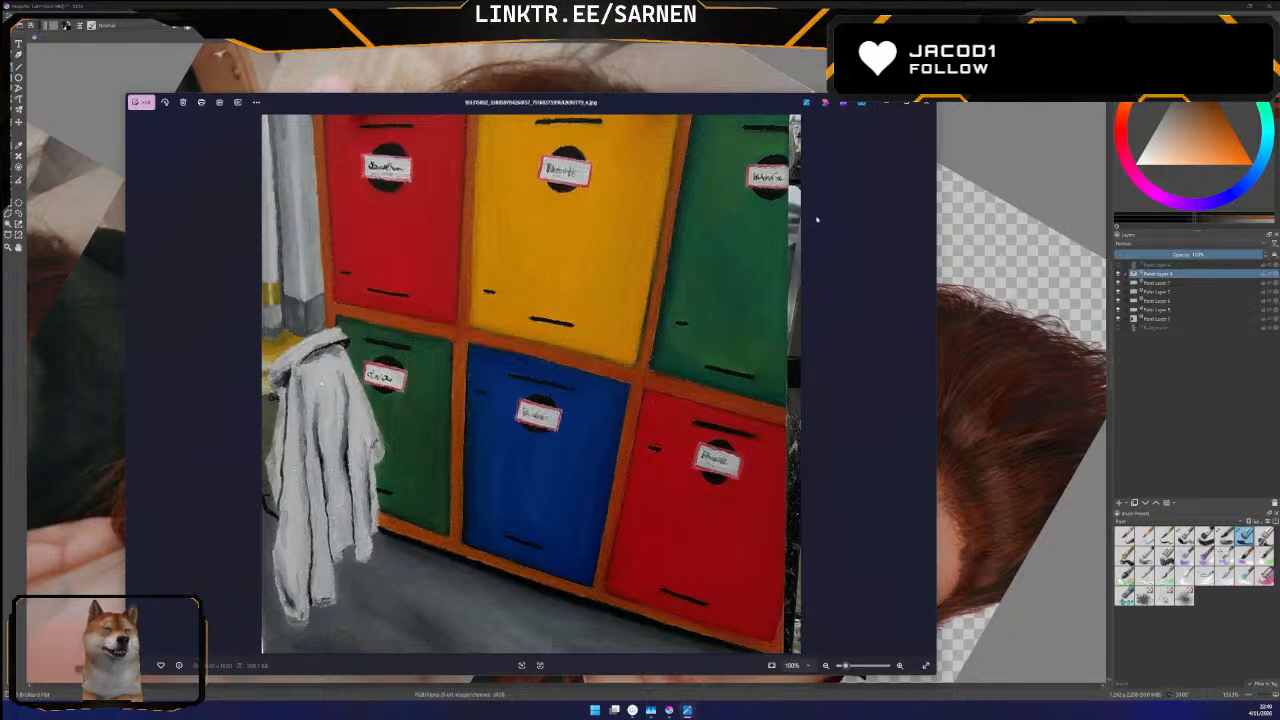
View the coloured lockers, waterfall, dark-haired figure and man-in-blue-tie paintings, closing the viewer when done
key("Right")
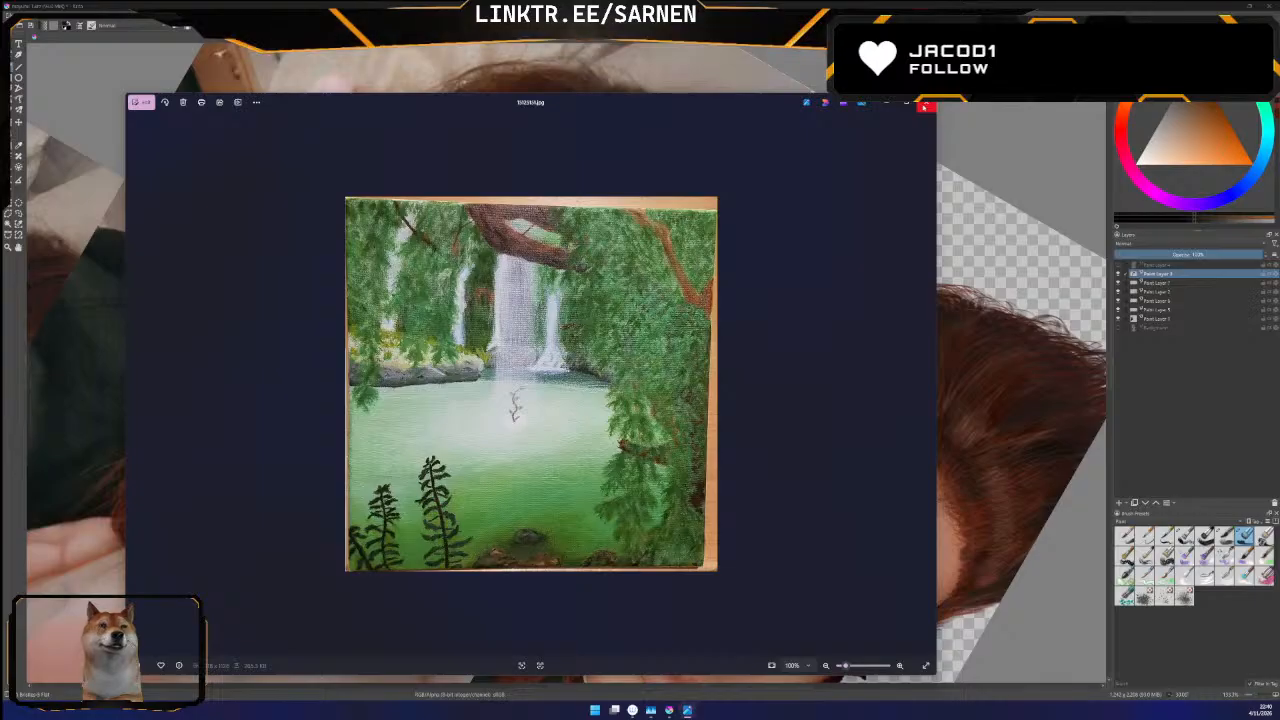
key("Right")
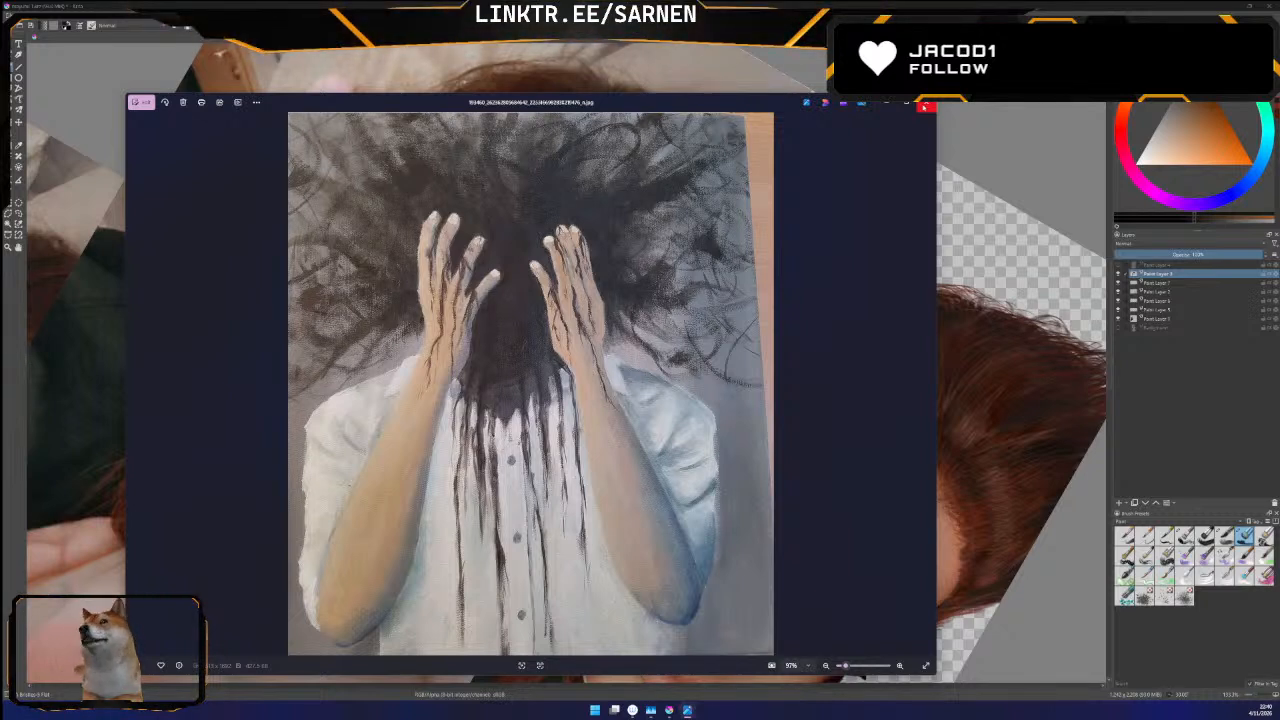
left_click(926, 107)
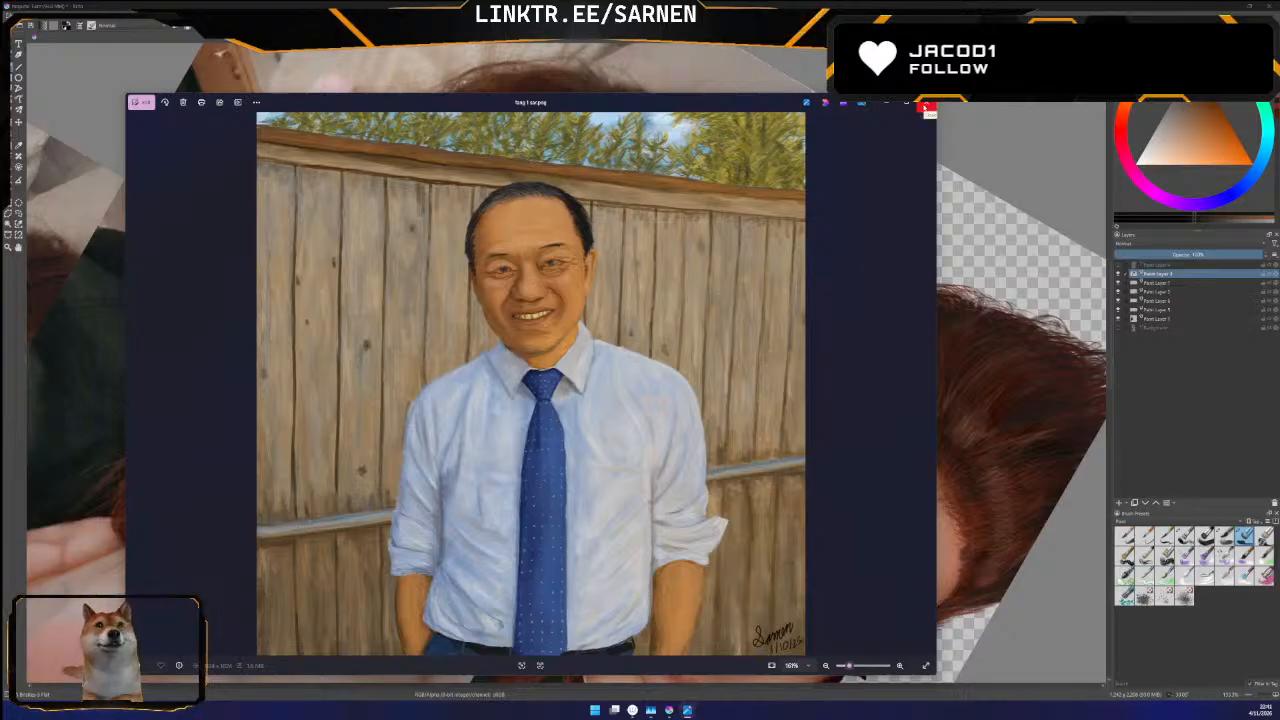
left_click(926, 107)
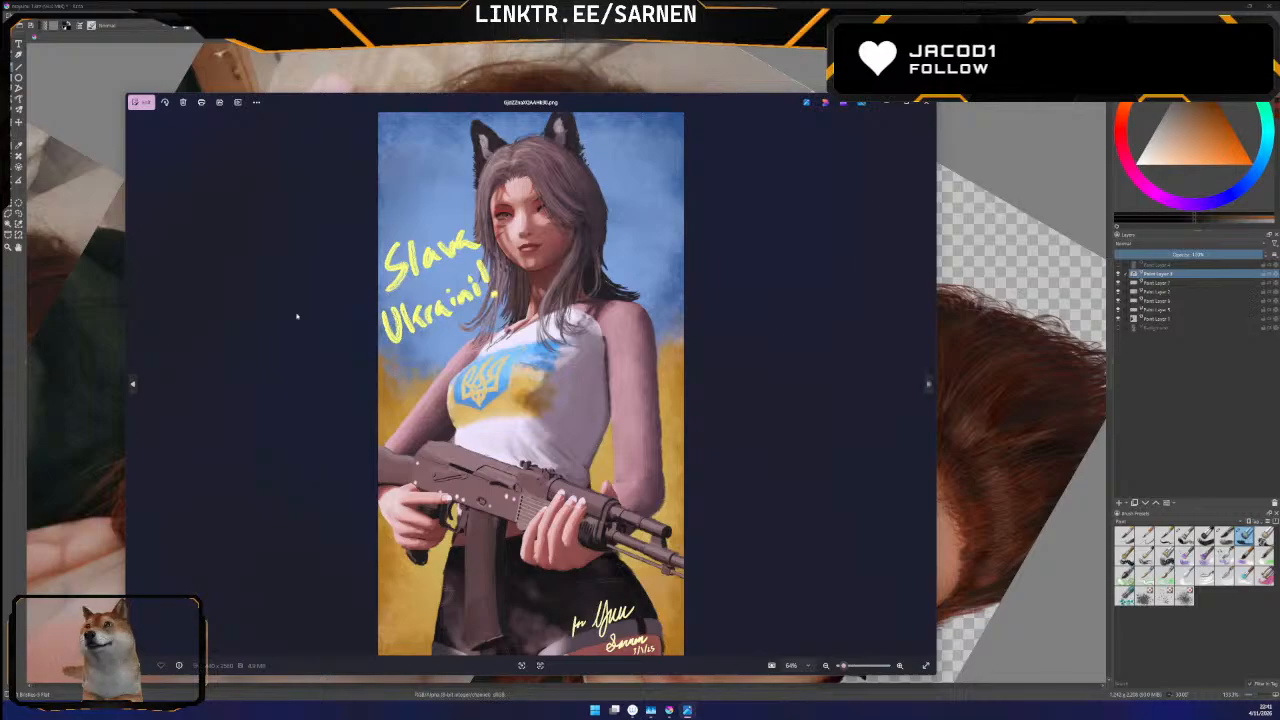
Examine the "Slava Ukraini!" painting up close and the yellow robed figure painting, closing each viewer
scroll(334, 345, "up", 1)
scroll(334, 345, "down", 1)
scroll(334, 345, "up", 1)
scroll(334, 346, "down", 1)
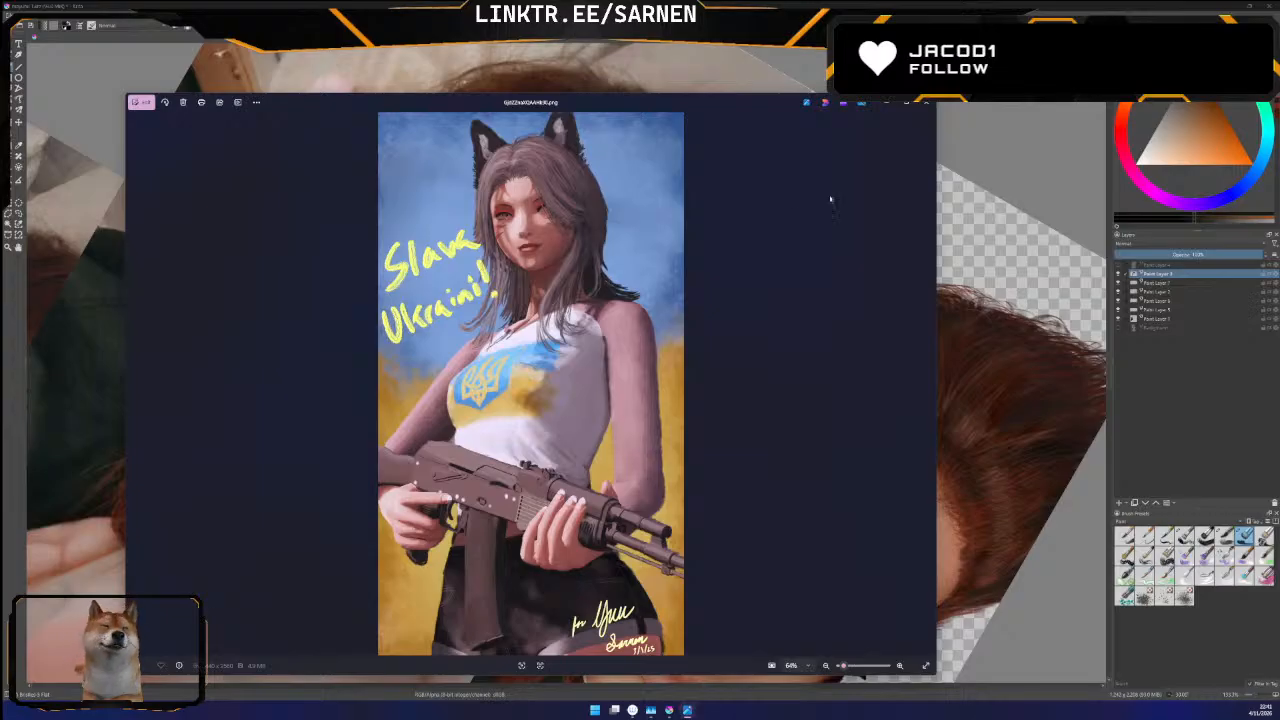
left_click(924, 111)
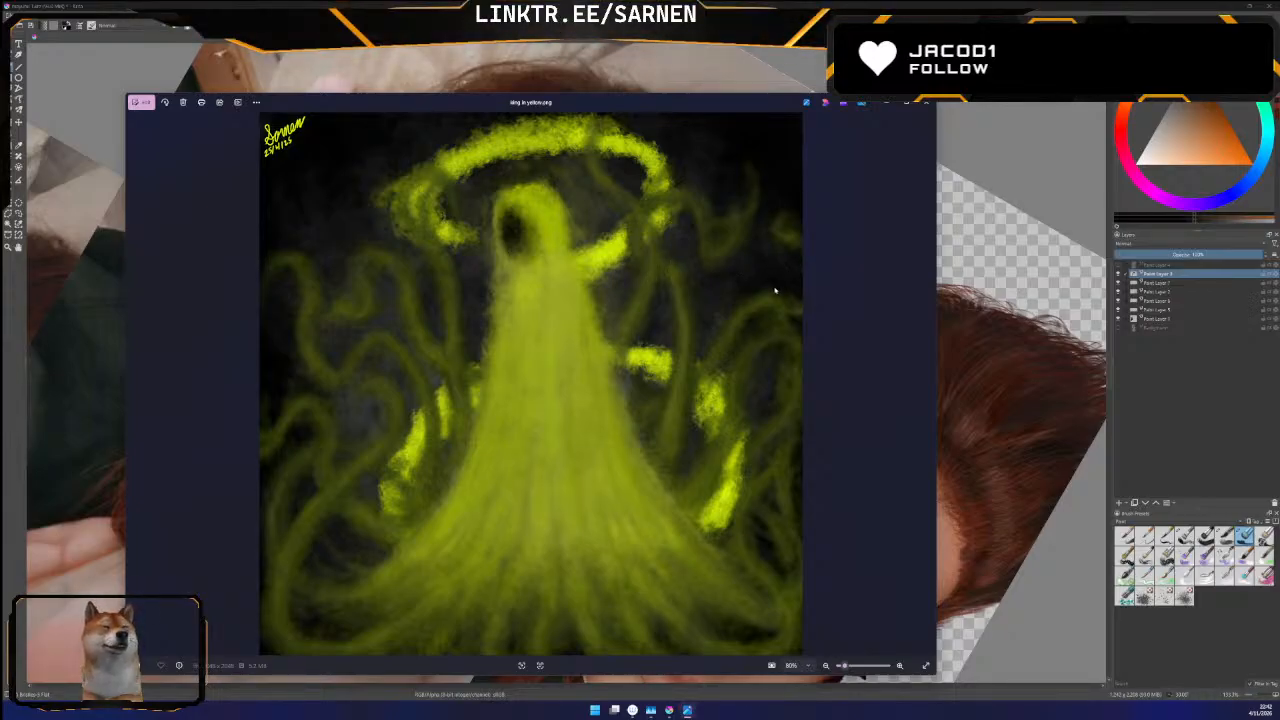
left_click(925, 107)
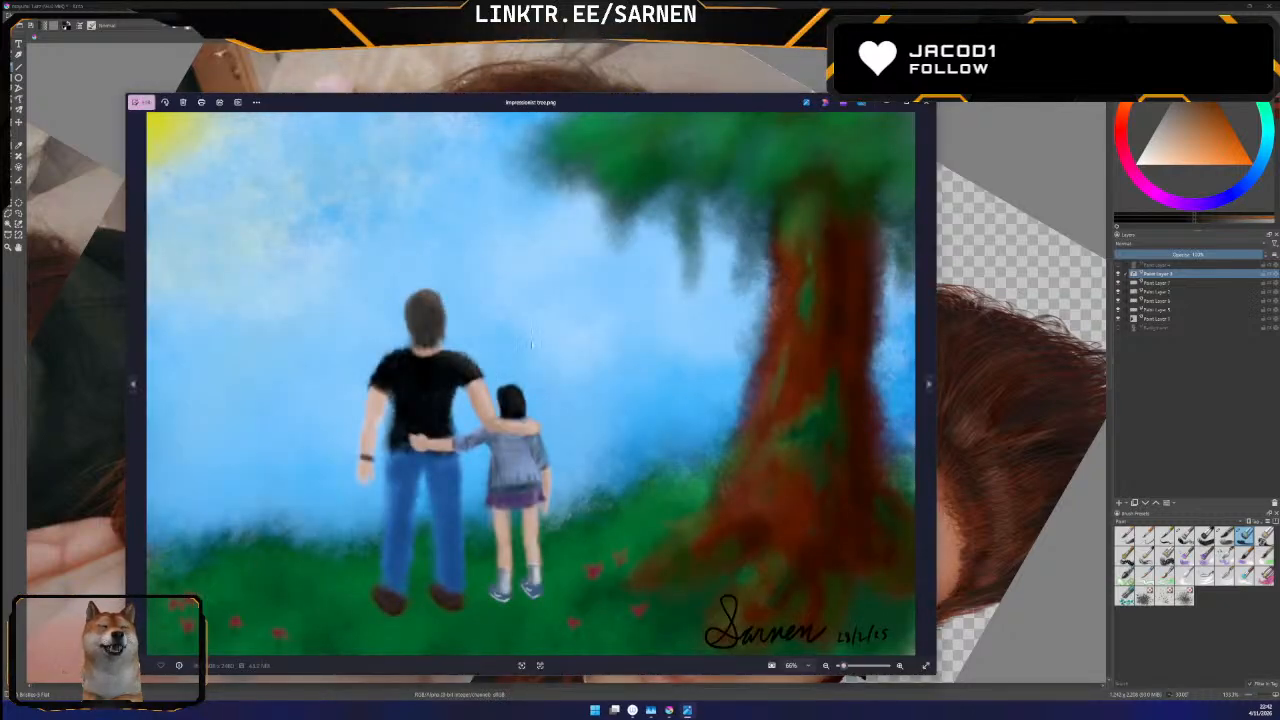
Compare the tree landscape with the couple against the purple parasol version, view the following selfie and close the viewer
key("Right")
key("Left")
key("Right")
key("Left")
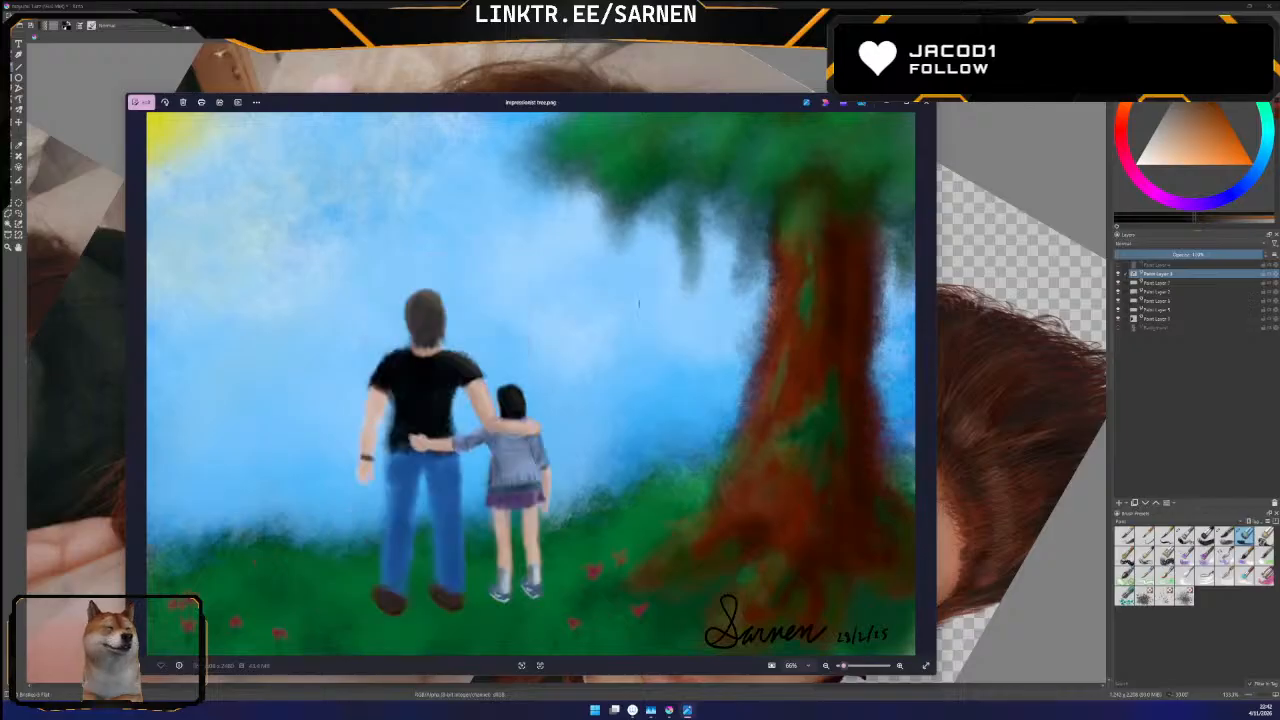
key("Right")
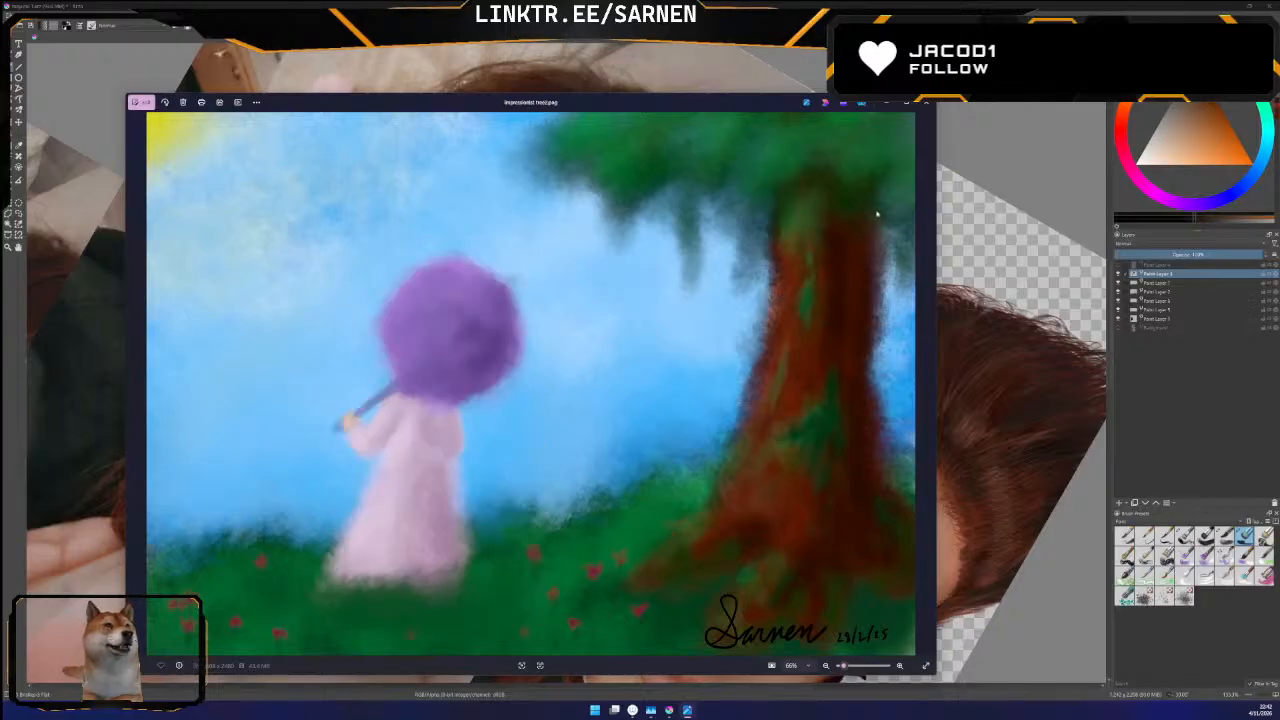
key("Left")
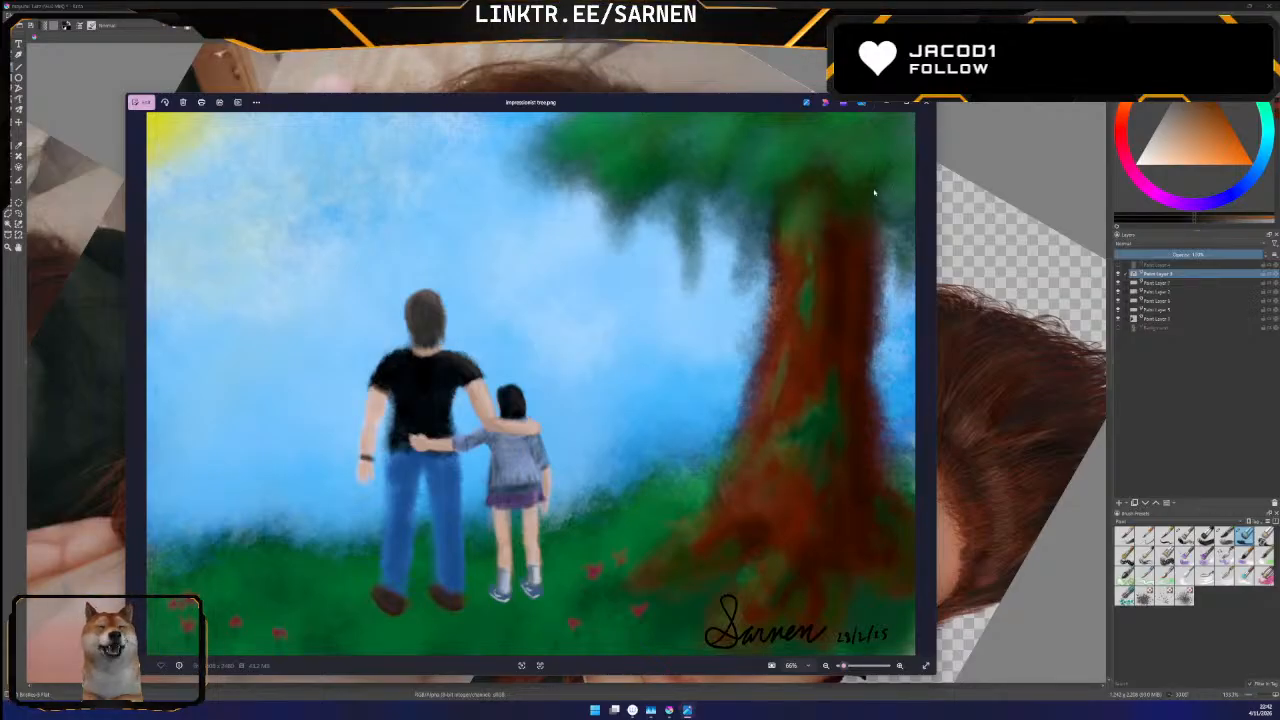
key("Right")
key("Right")
key("Right")
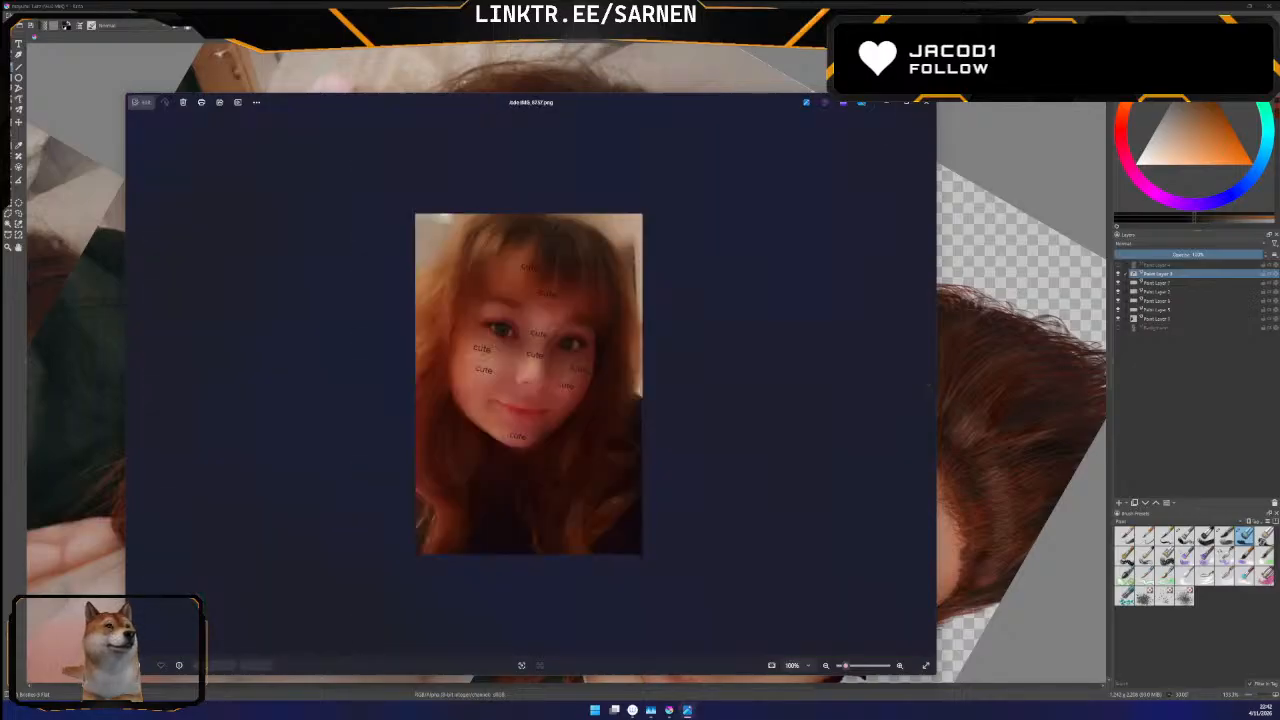
left_click(926, 102)
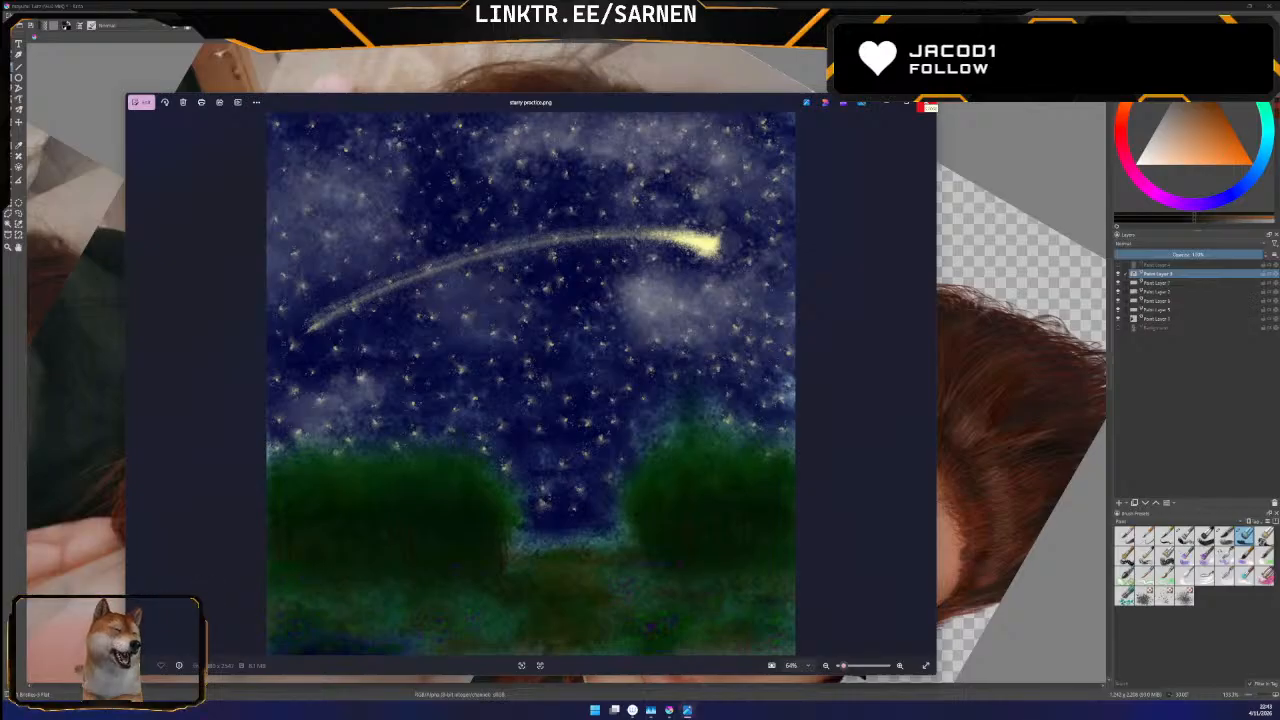
View the starry night, Pink Monster portrait, moonlit rider and long-haired woman paintings, closing the viewer after each
left_click(928, 106)
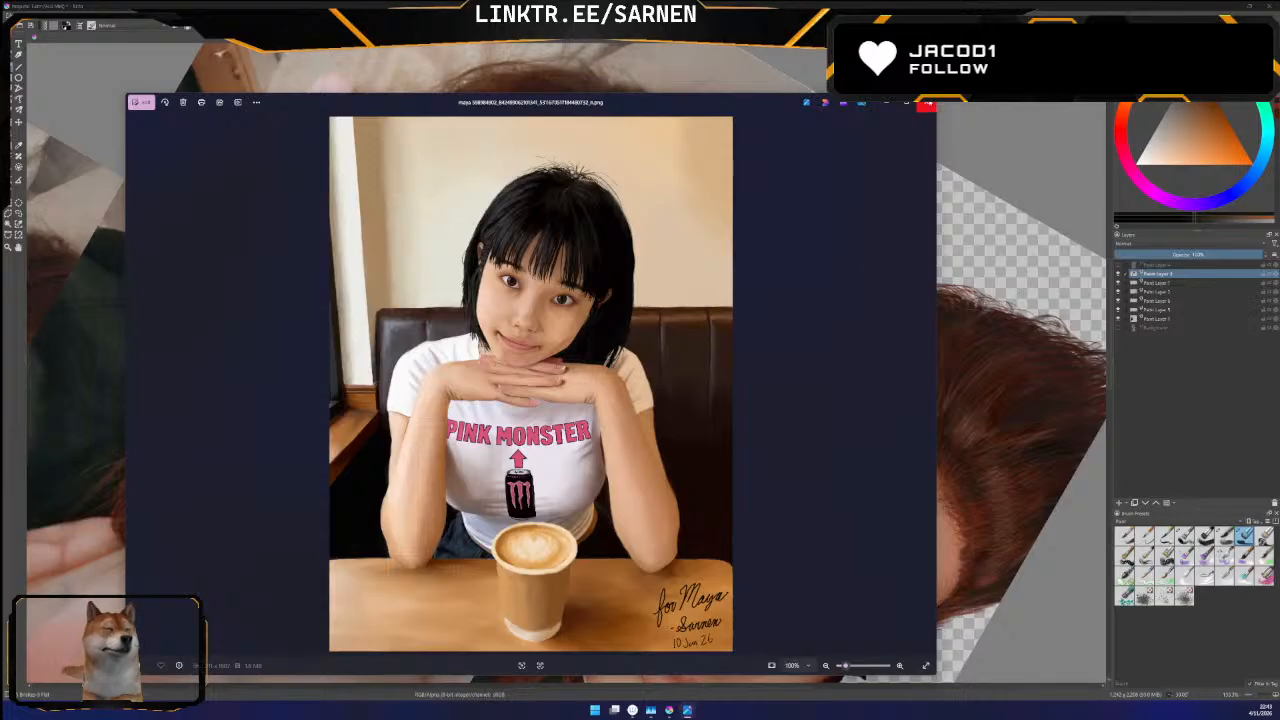
left_click(927, 104)
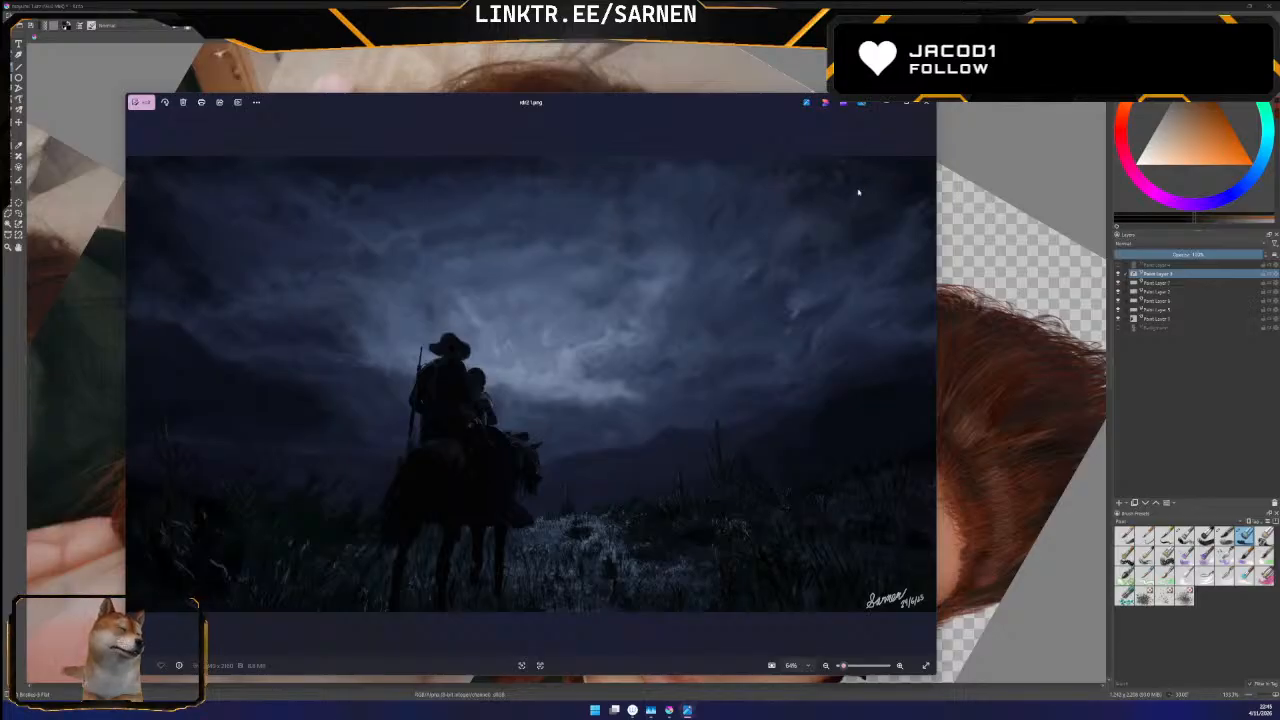
left_click(925, 107)
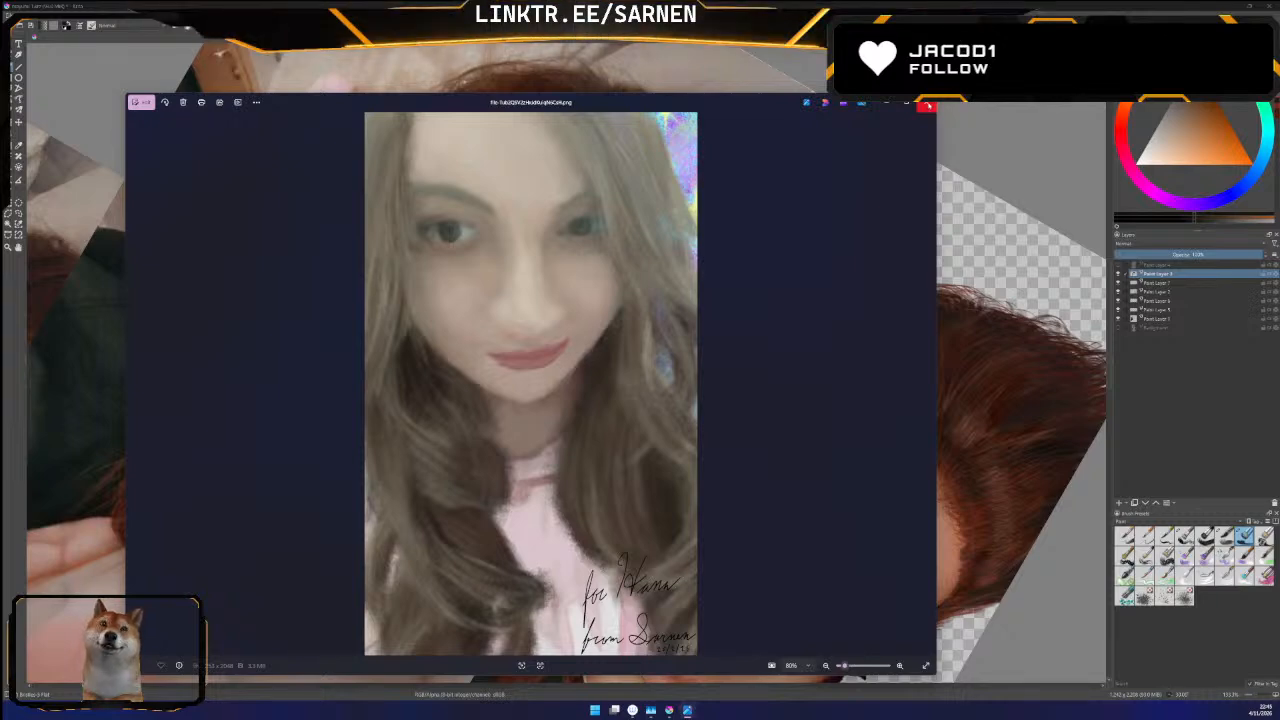
left_click(927, 105)
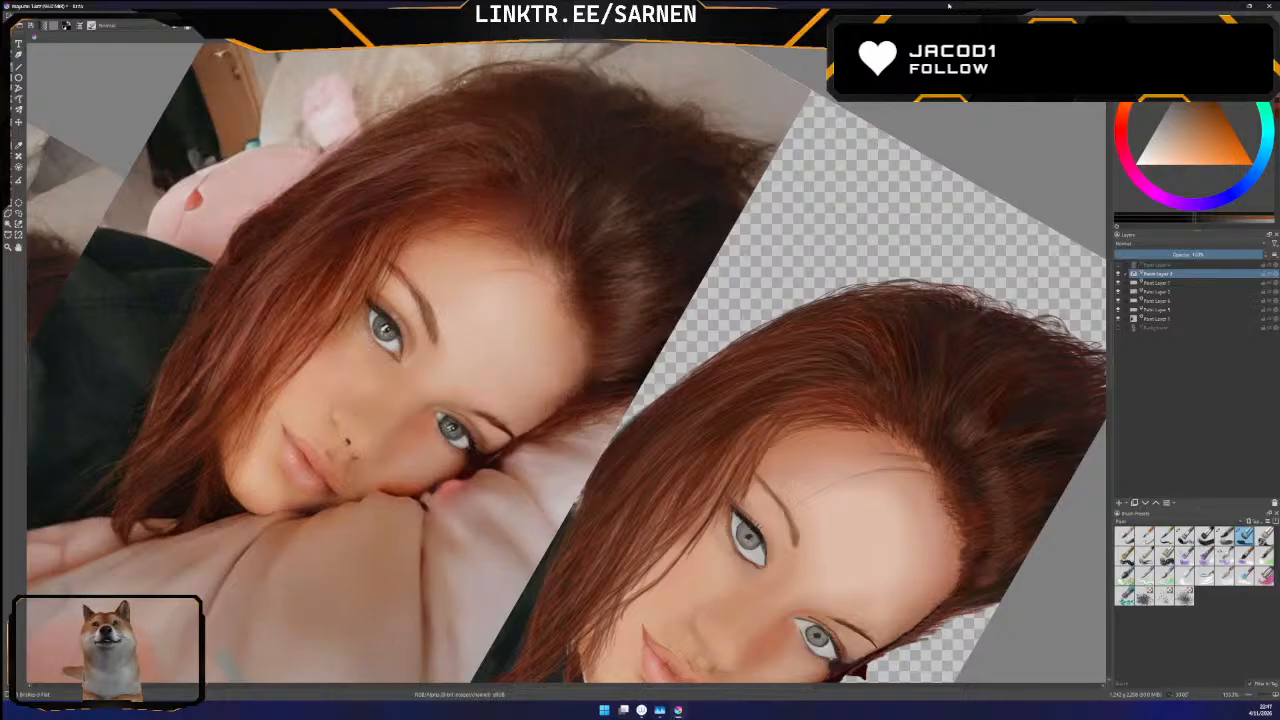
Save the portrait document, then view the earlier red-haired portrait with the floral top and close the viewer
key("ctrl+s")
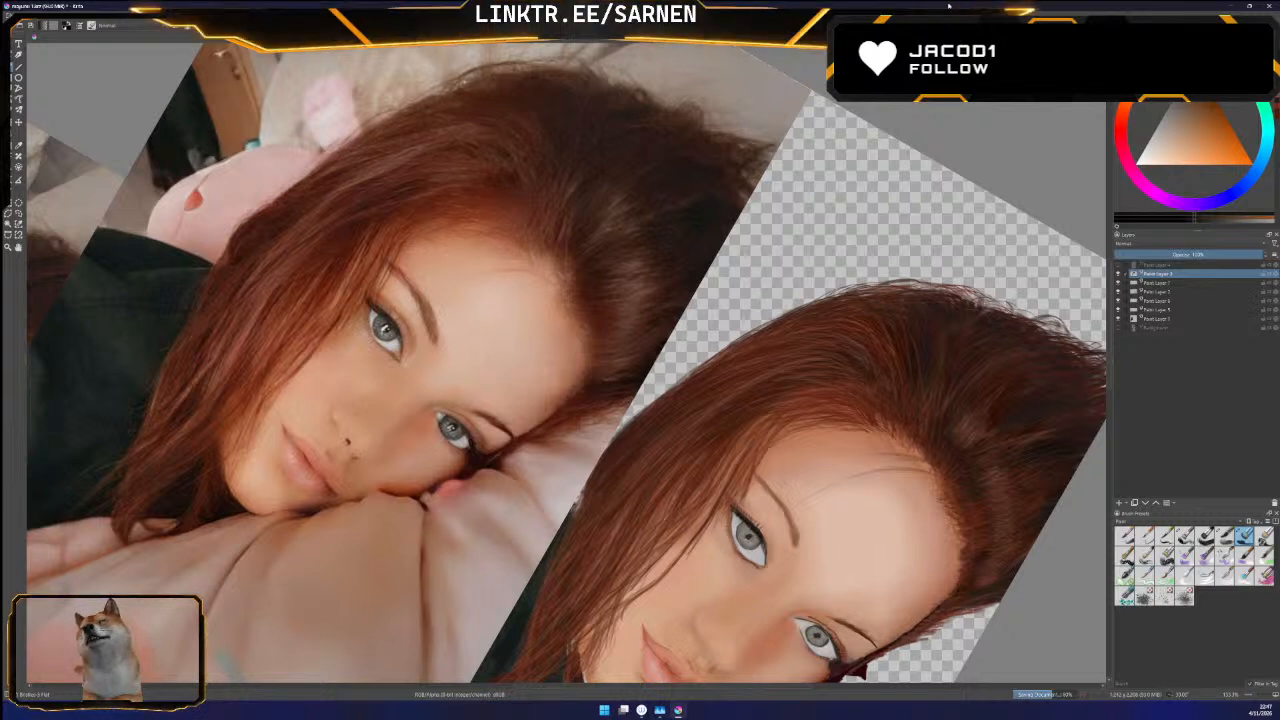
left_click_drag(565, 688, 568, 690)
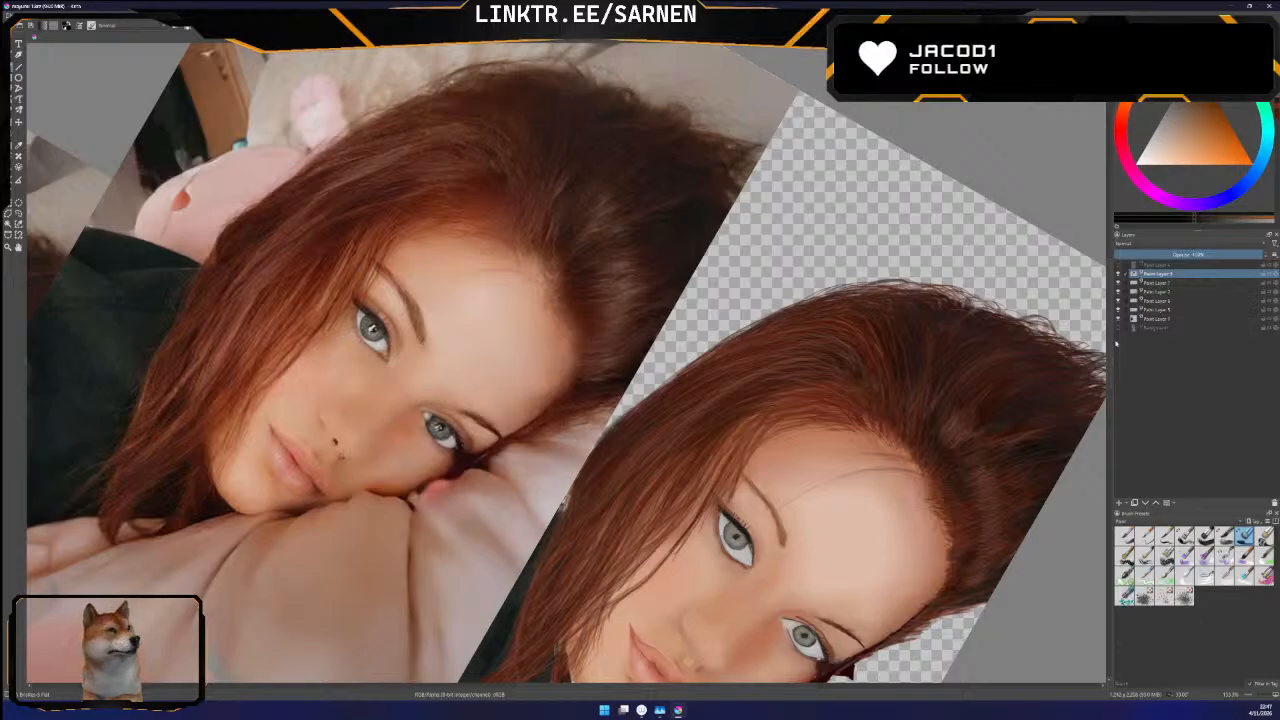
left_click_drag(1111, 351, 1111, 365)
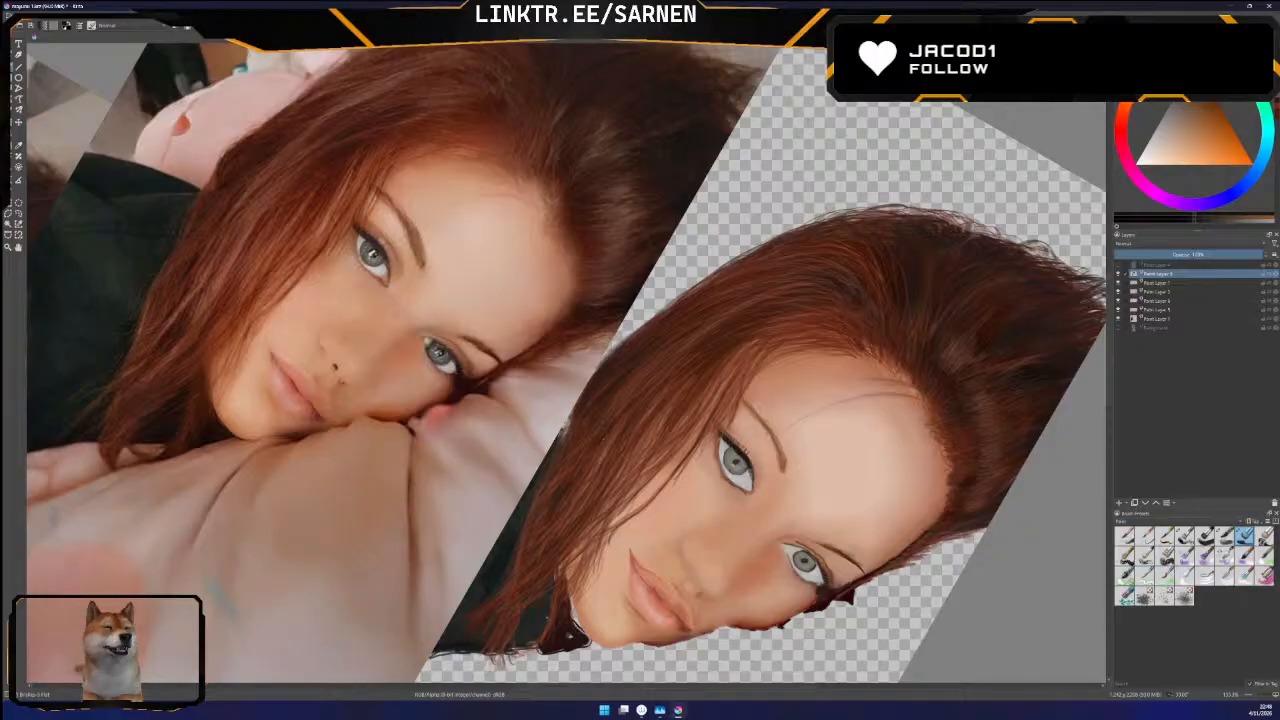
scroll(1108, 392, "up", 3)
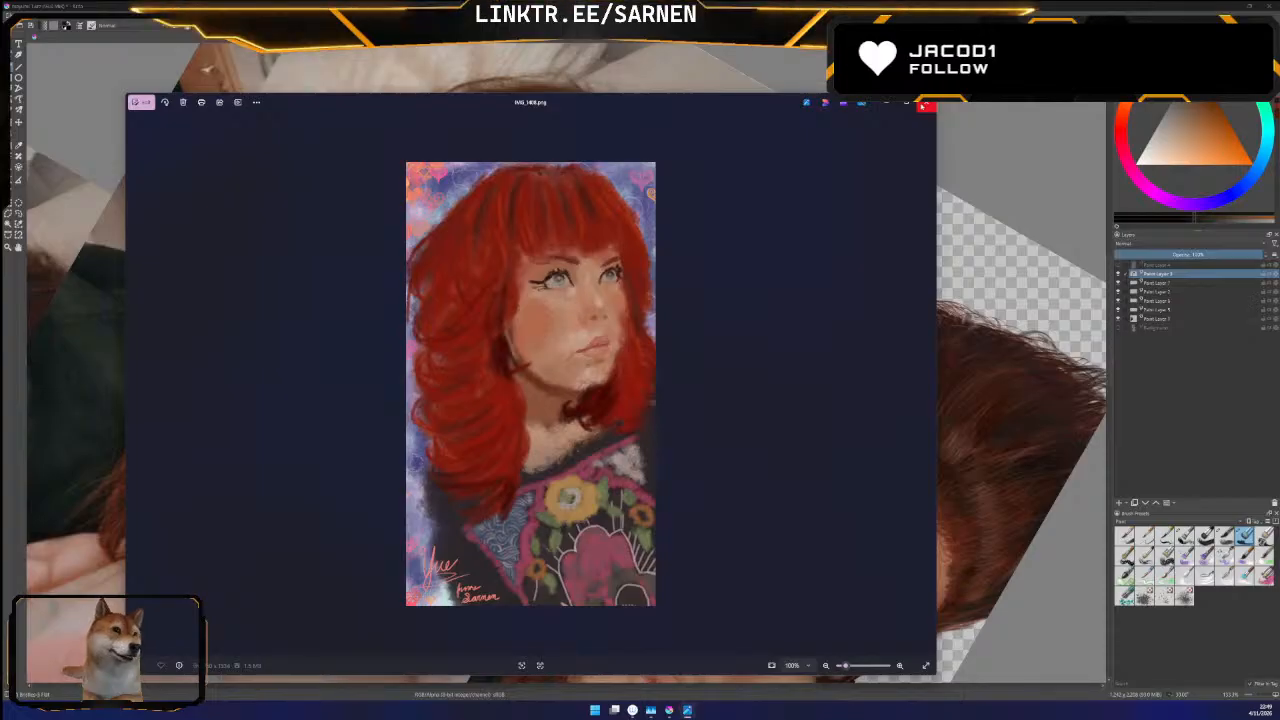
left_click(924, 105)
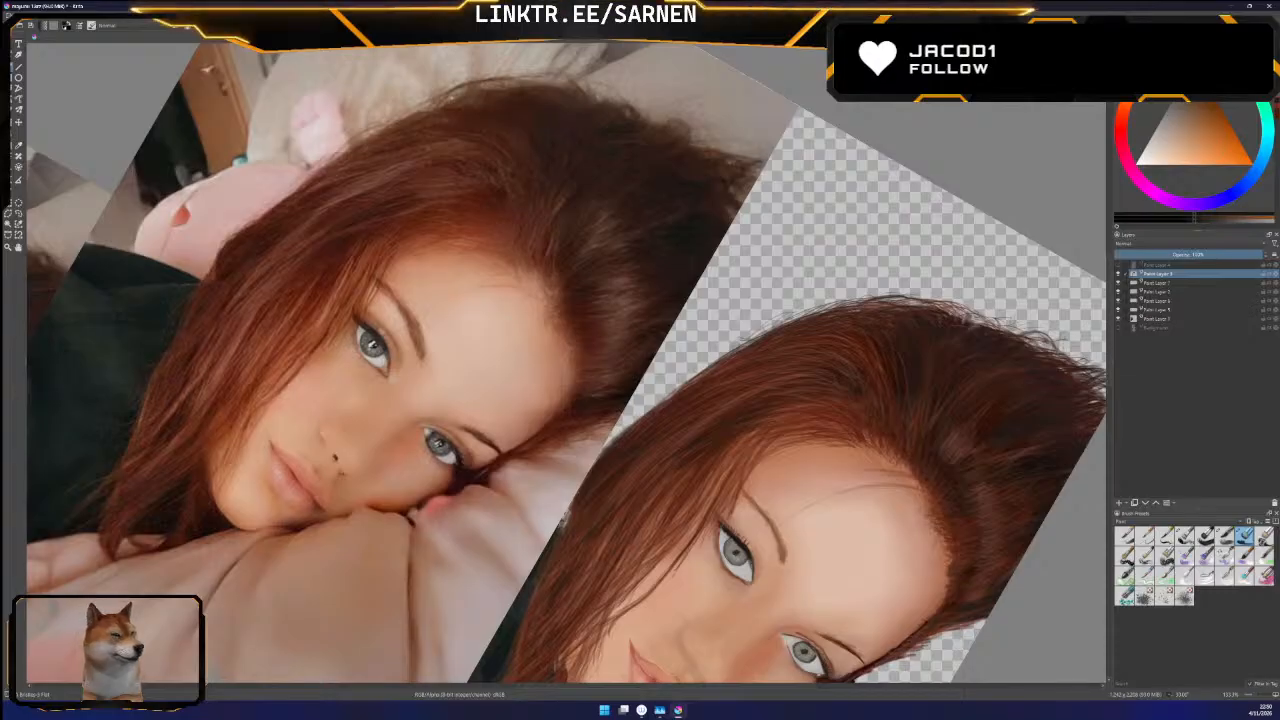
scroll(1110, 365, "down", 4)
scroll(1111, 371, "up", 5)
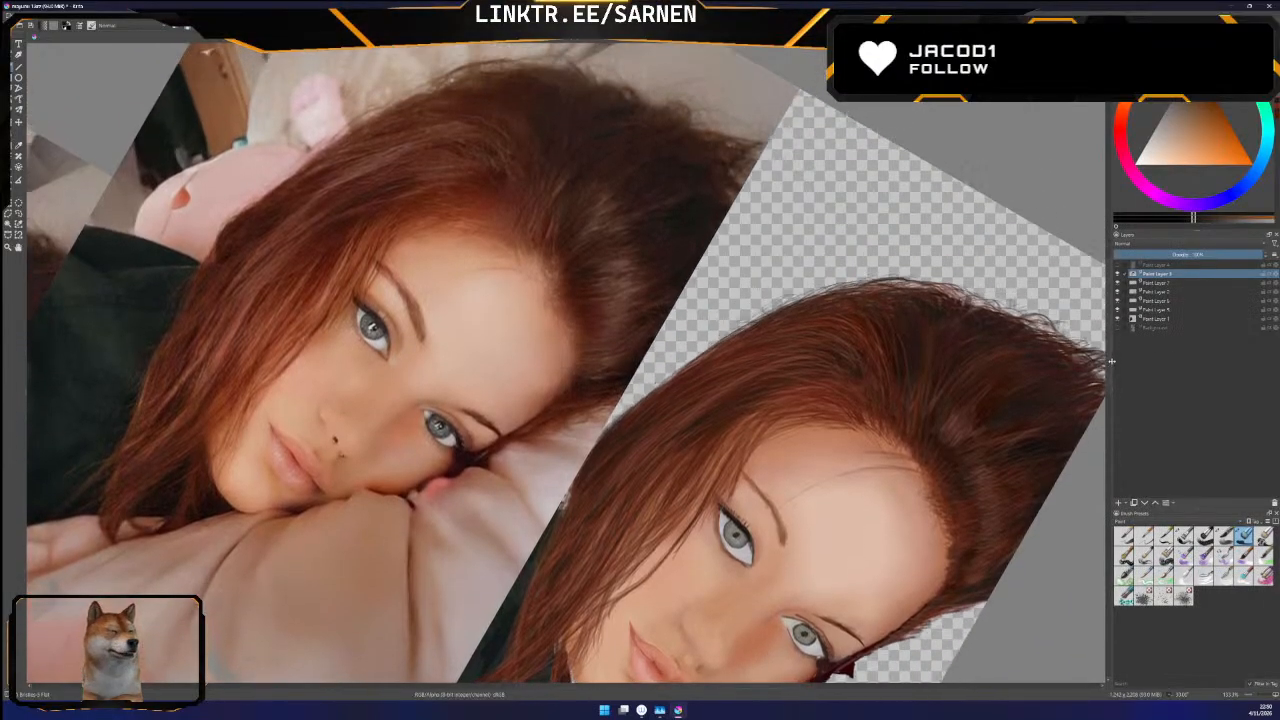
scroll(1110, 361, "down", 1)
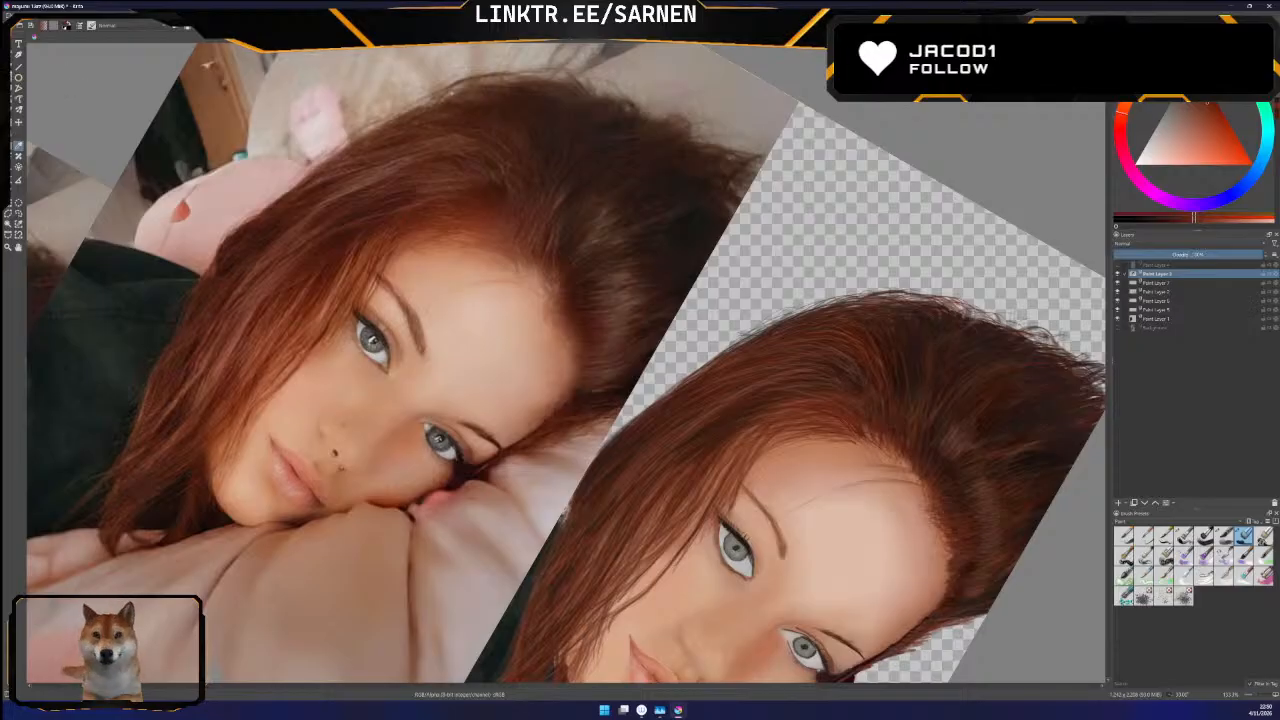
left_click(10, 69)
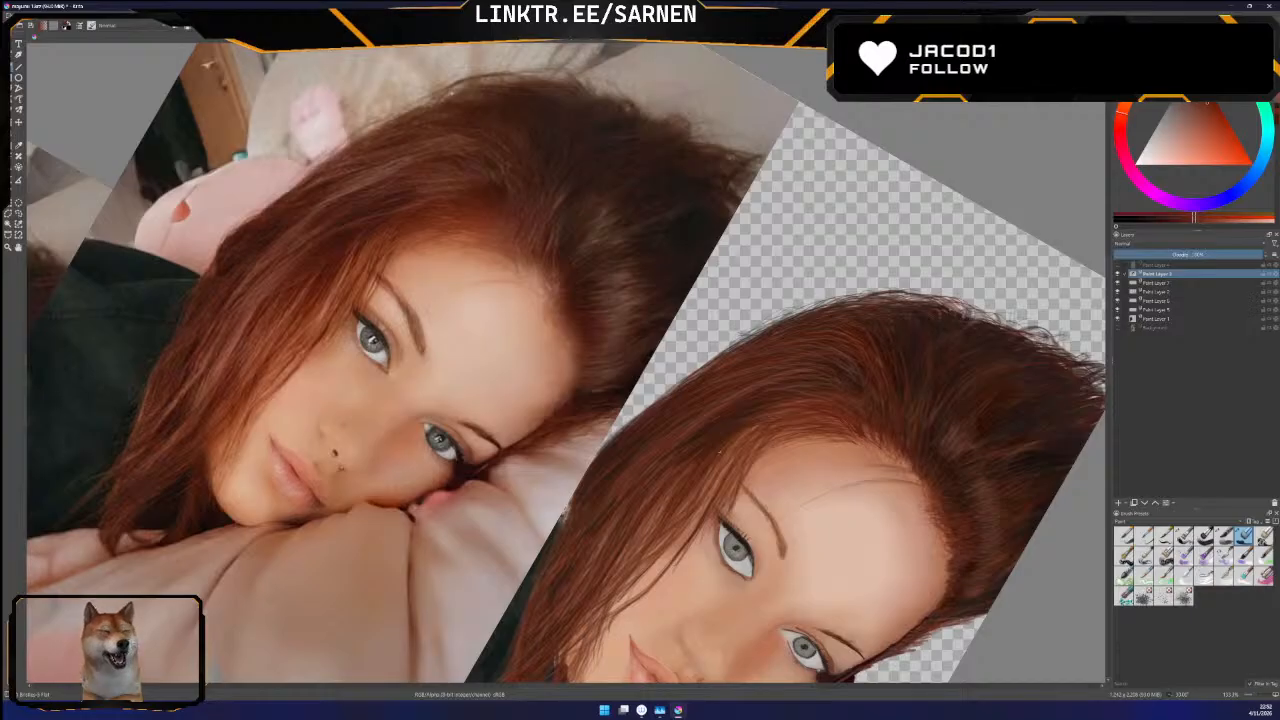
Compare the painted portrait with the original by repeatedly showing and hiding the Background photo layer
scroll(1100, 395, "down", 3)
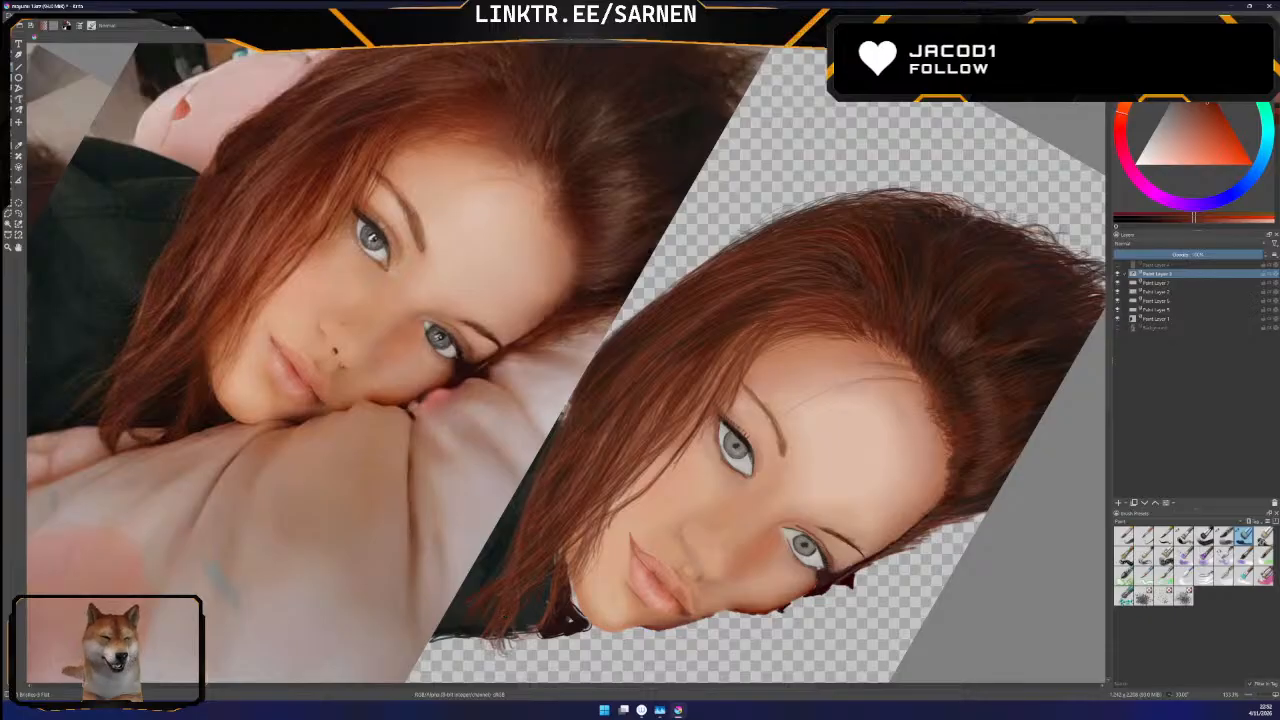
left_click(1118, 329)
left_click(1118, 329)
left_click(1118, 329)
left_click(1118, 329)
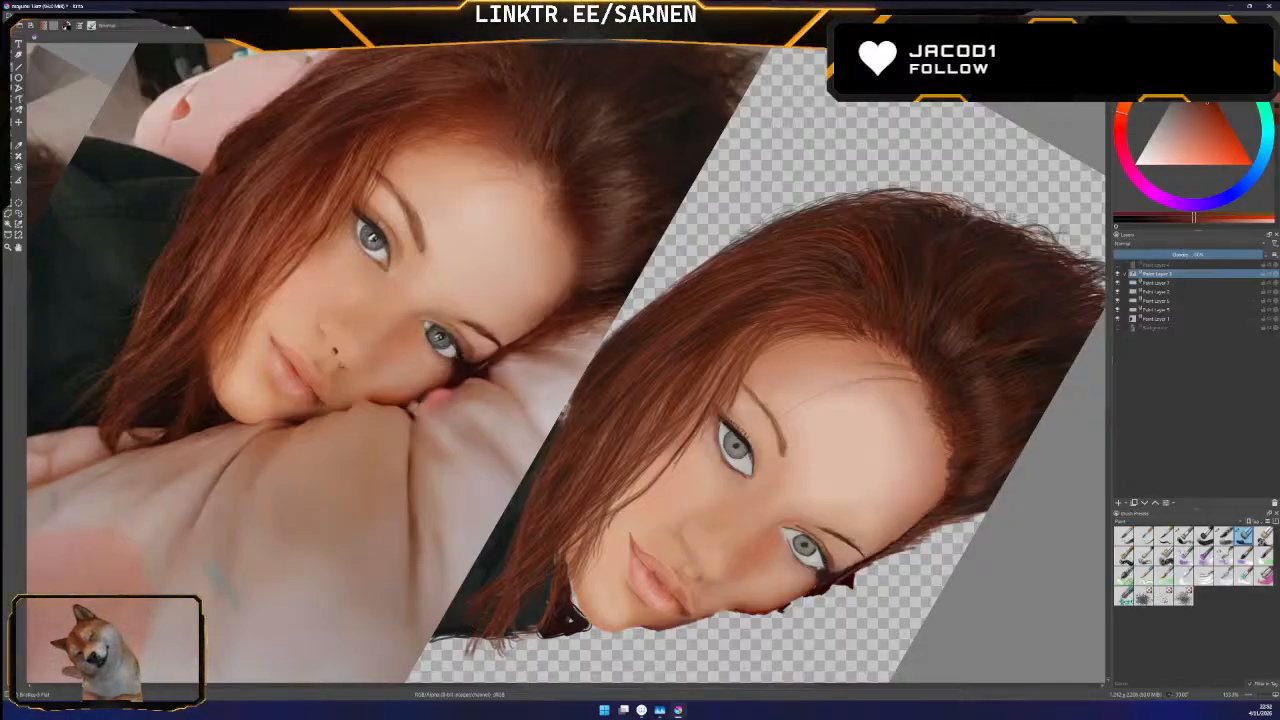
left_click(1118, 329)
left_click(1118, 329)
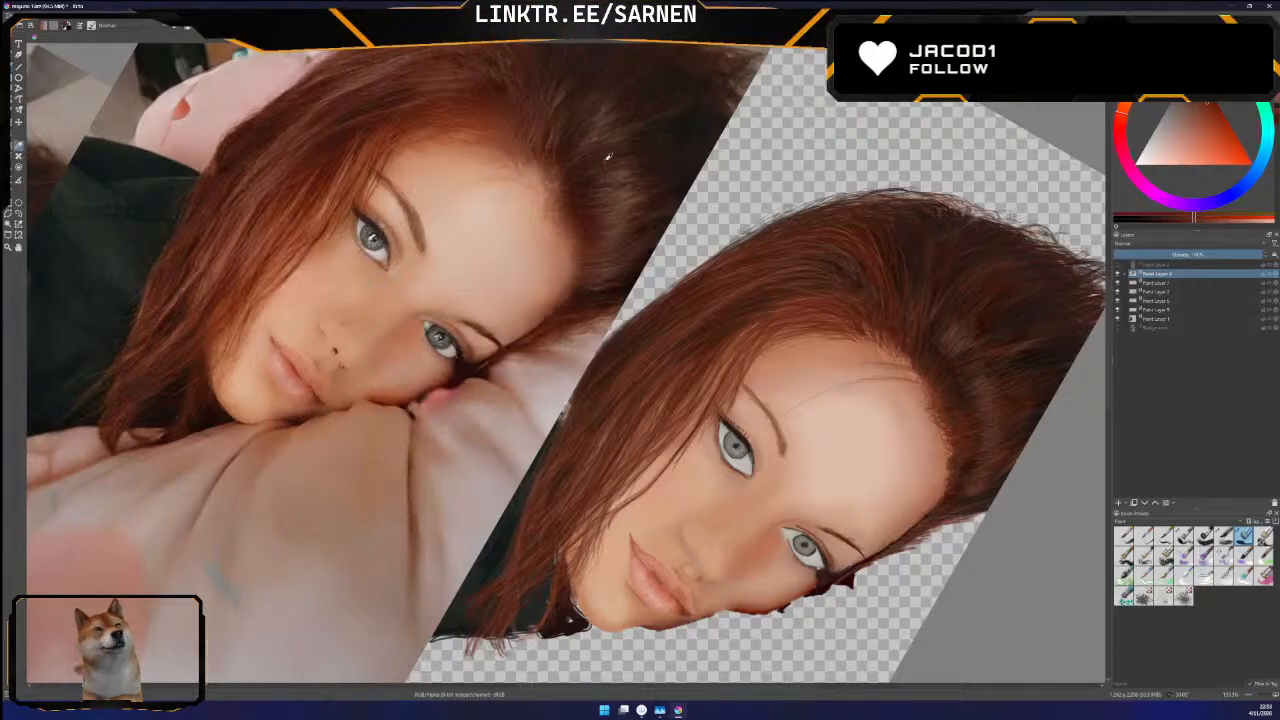
Sample a hair colour beside the forehead hairline in the reference photo and return to the brush
left_click(553, 160)
left_click_drag(553, 160, 546, 160)
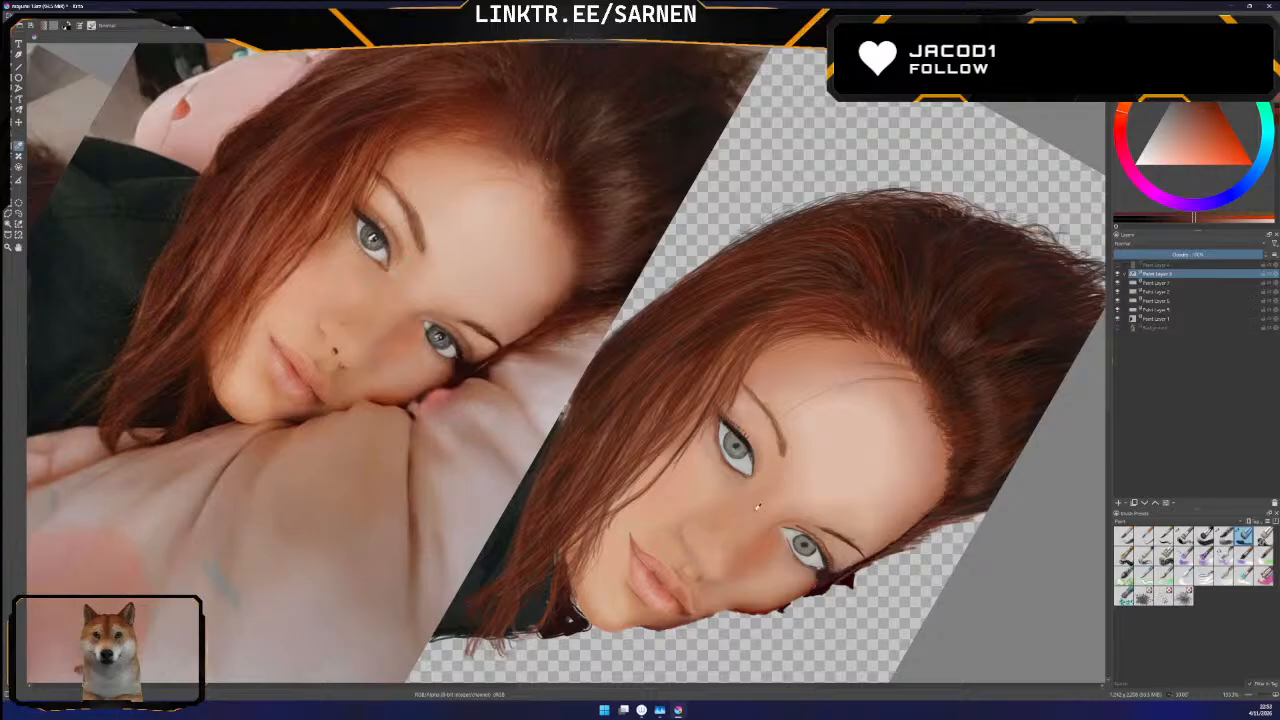
key("b")
Check the Background photo briefly and hide the five paint layers beneath the hair layer to isolate the hair
left_click(1118, 328)
left_click(1118, 328)
left_click(1117, 283)
left_click(1117, 292)
left_click(1117, 301)
left_click(1117, 310)
left_click(1117, 319)
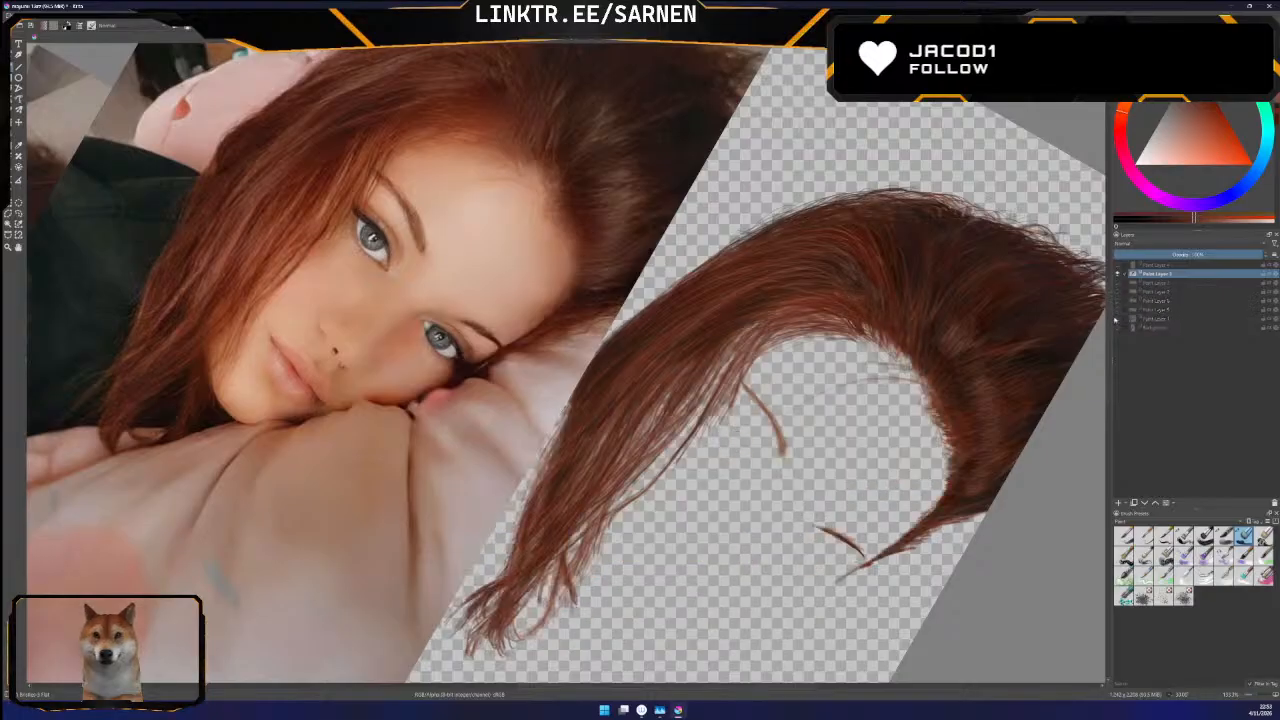
Compare the isolated painted hair with the Background photo by toggling the photo layer, leaving the photo shown
left_click(1118, 328)
left_click(1118, 328)
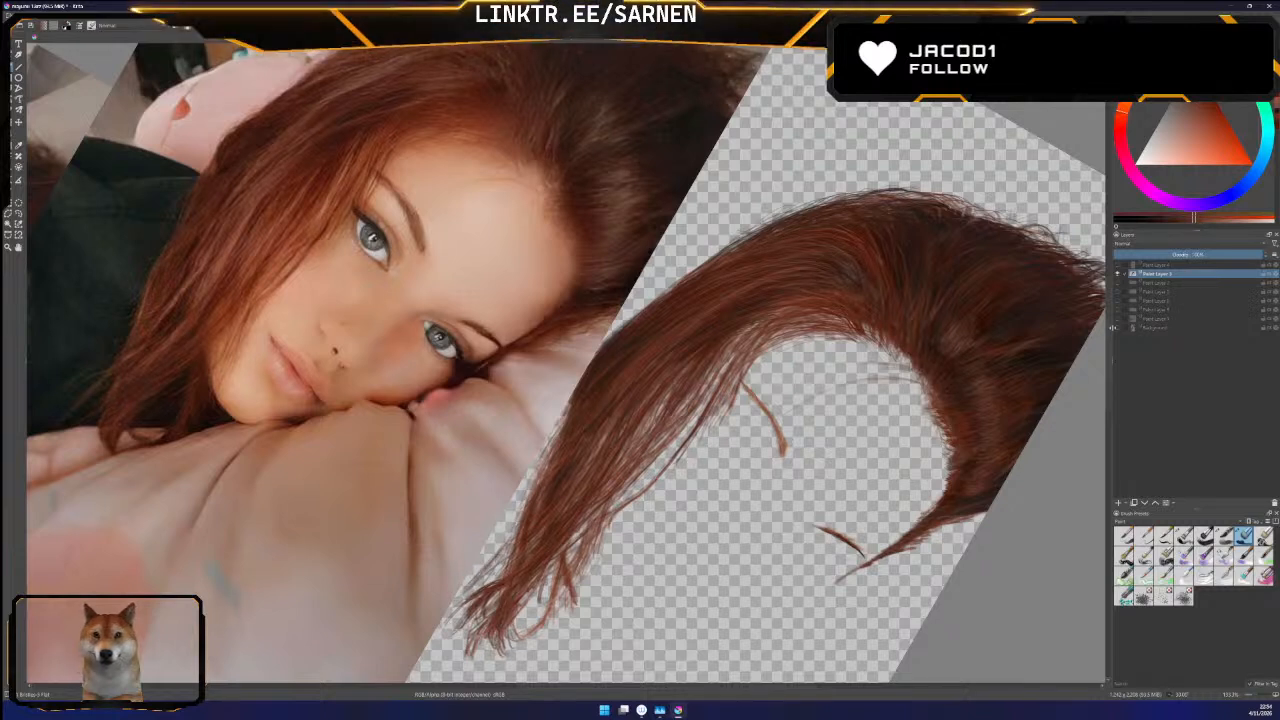
left_click(1117, 330)
left_click(1117, 330)
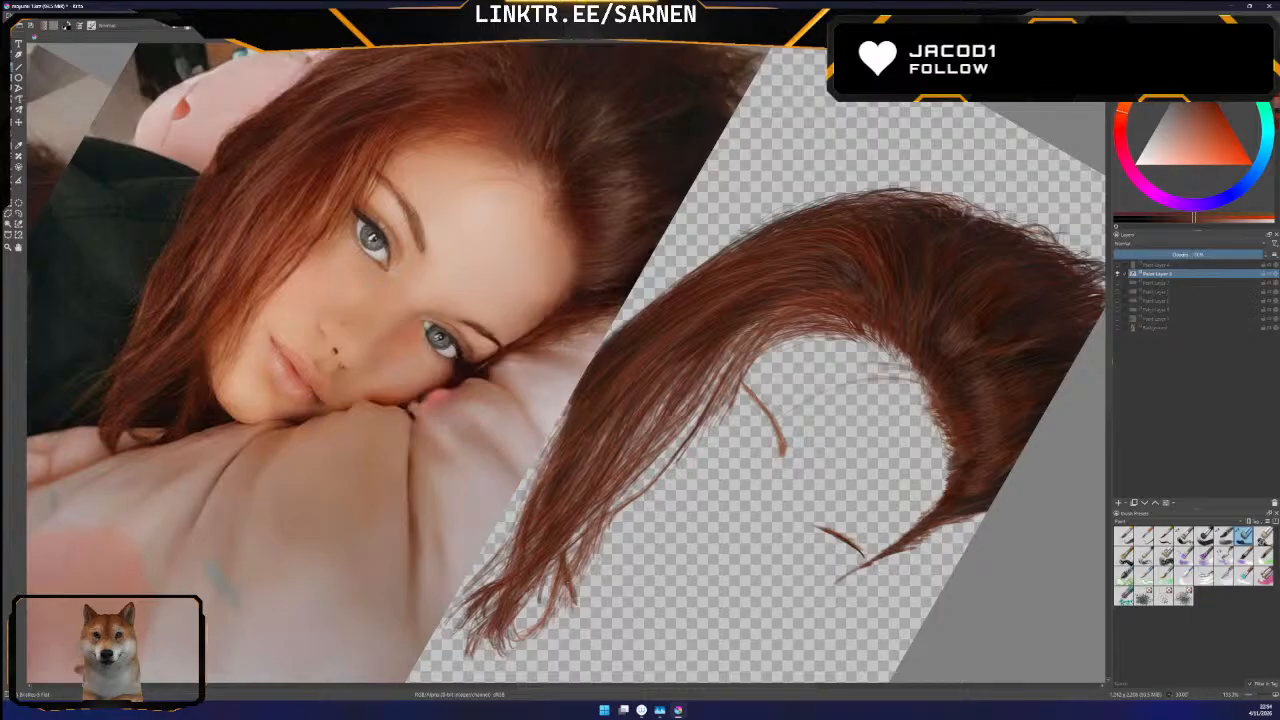
left_click(1117, 330)
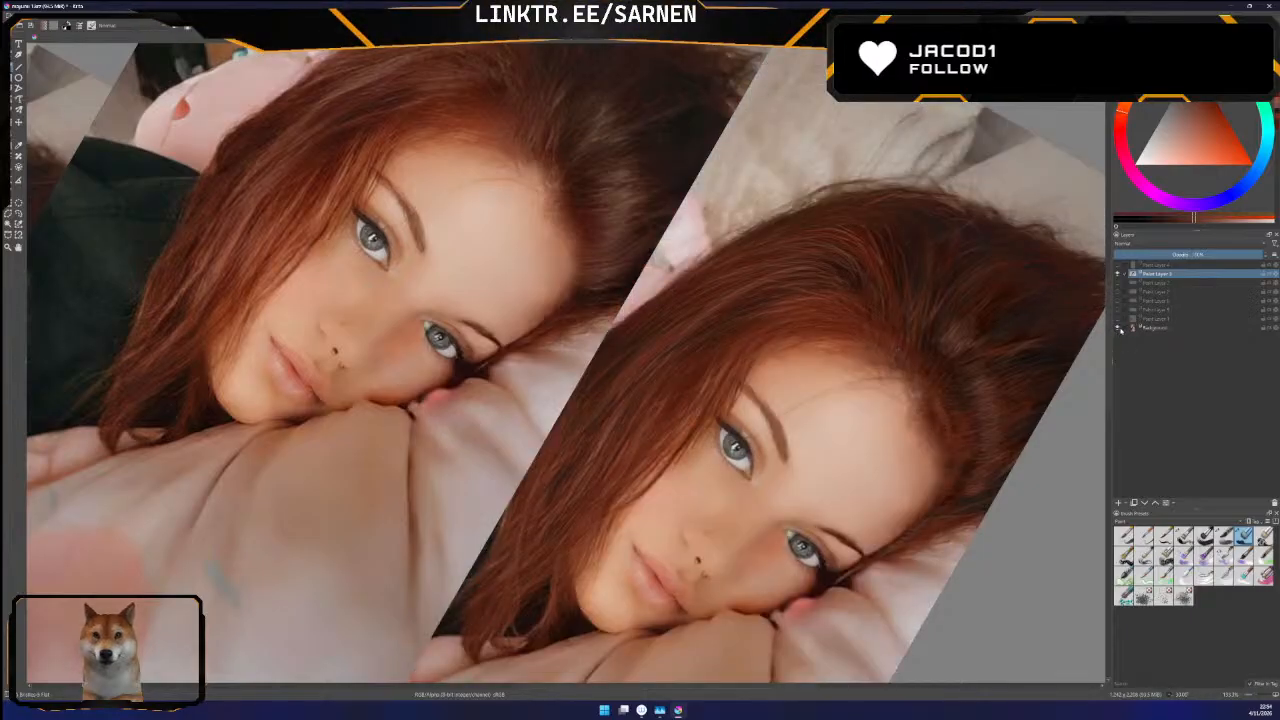
Compare the isolated painted hair with the original by repeatedly hiding and showing the Background photo layer, leaving the photo hidden
left_click(1117, 330)
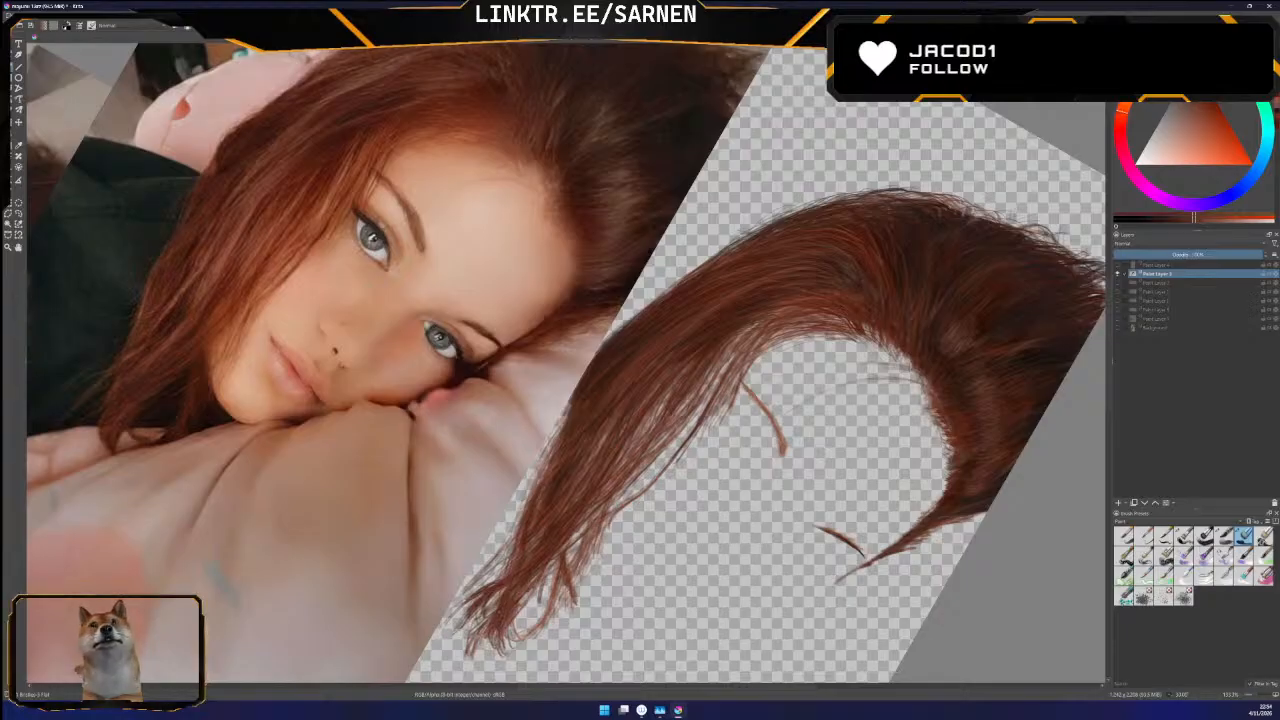
left_click(1118, 328)
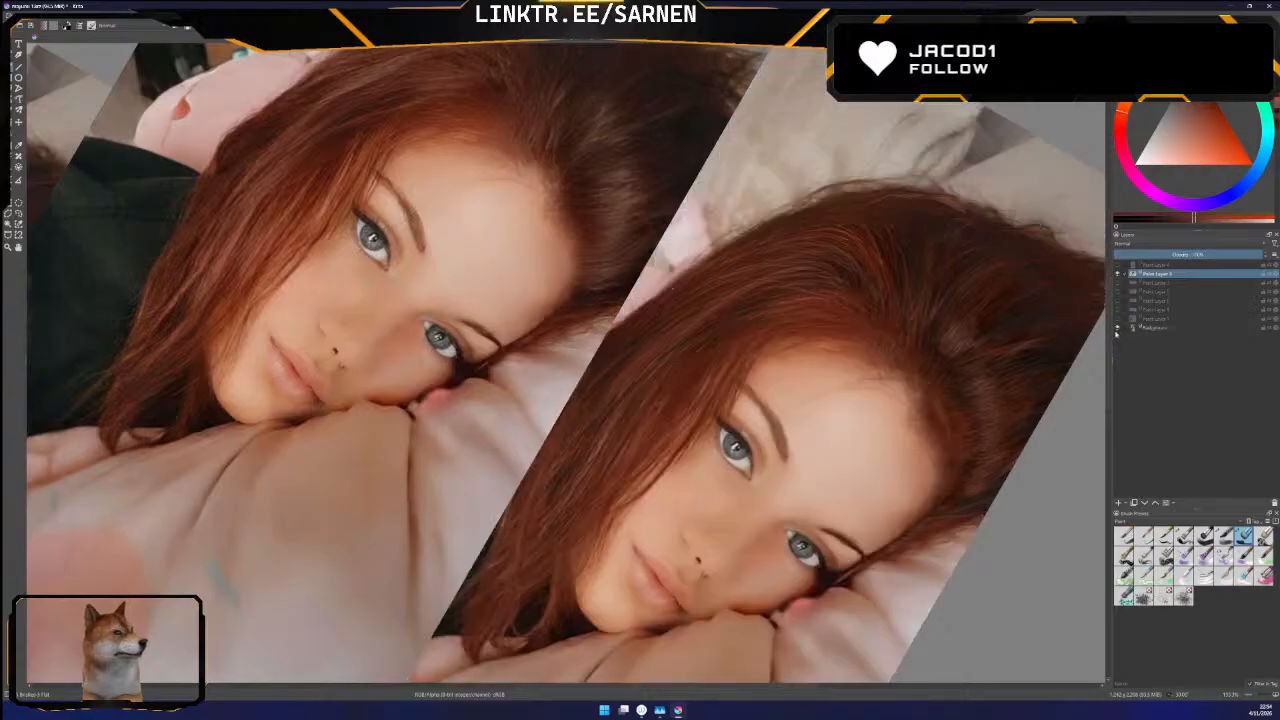
left_click(1118, 328)
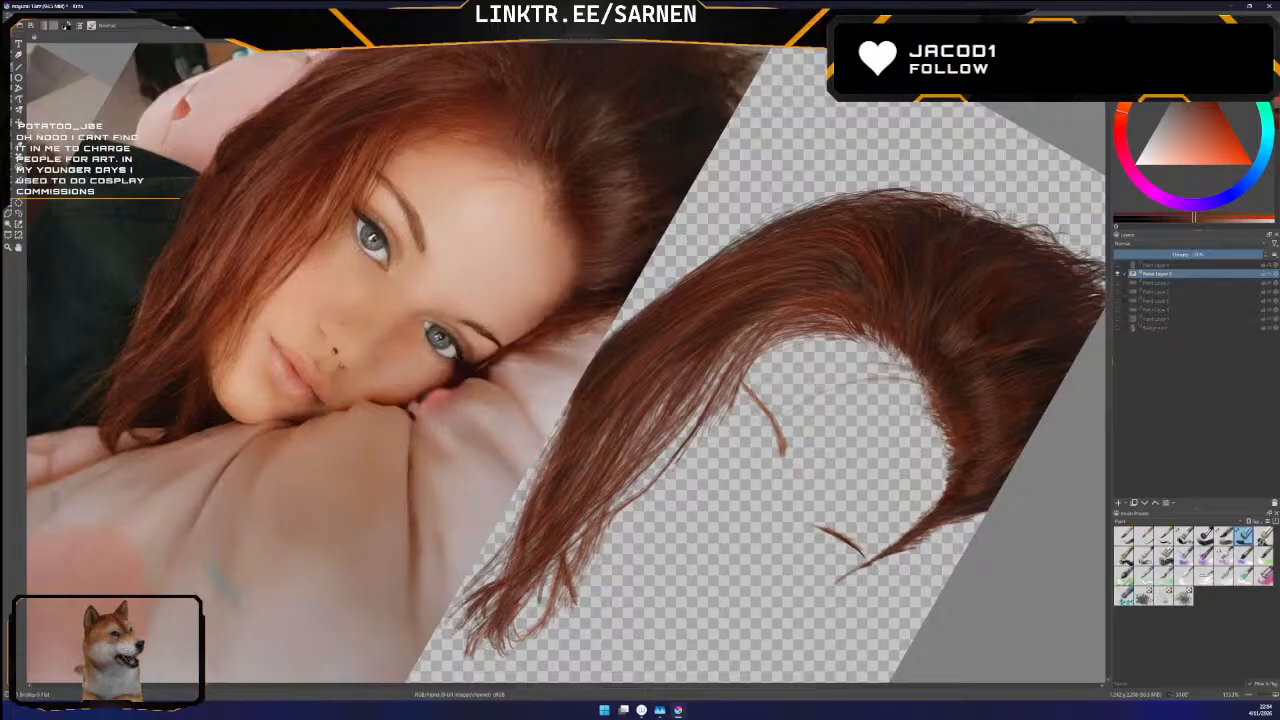
left_click(1118, 327)
left_click(1118, 327)
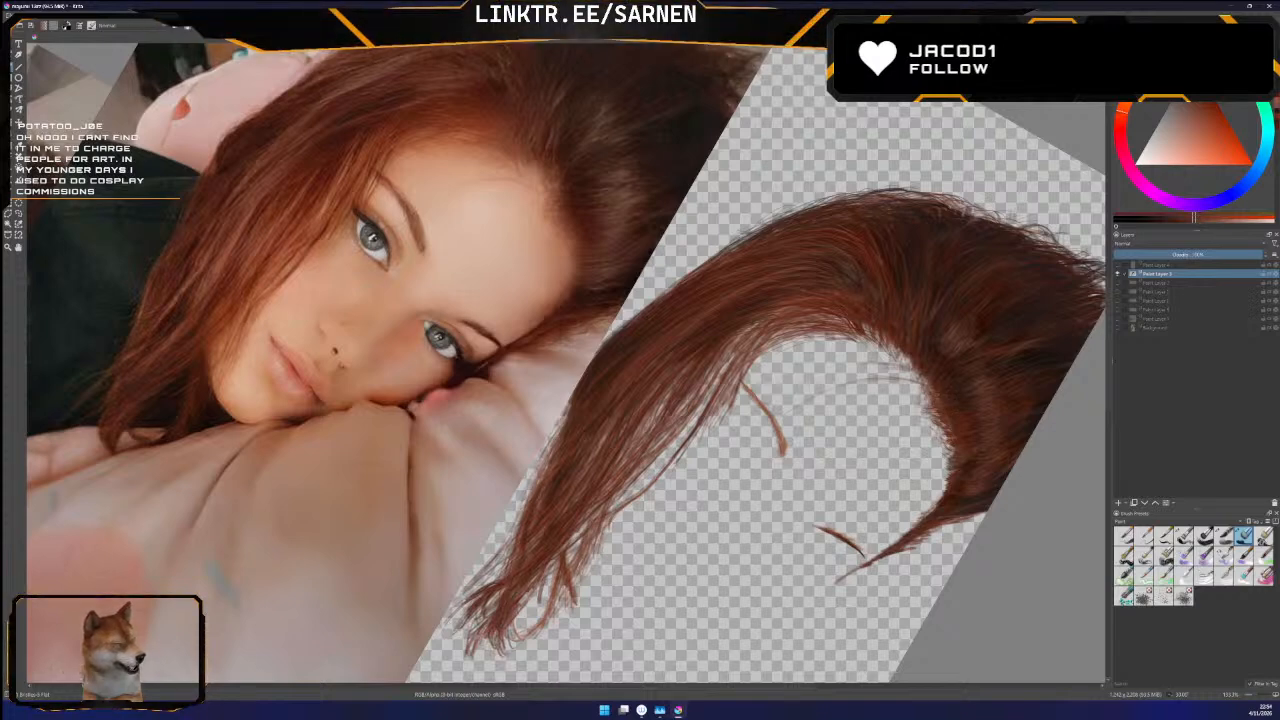
left_click(1118, 327)
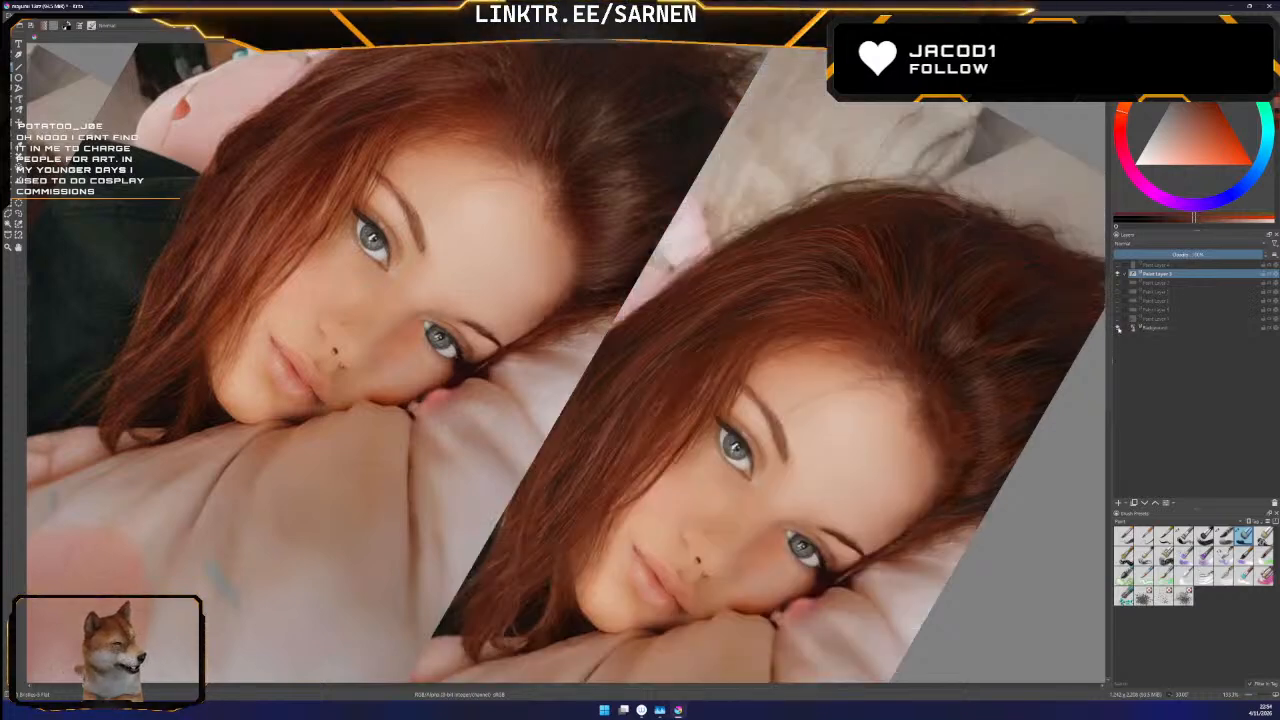
left_click(1123, 328)
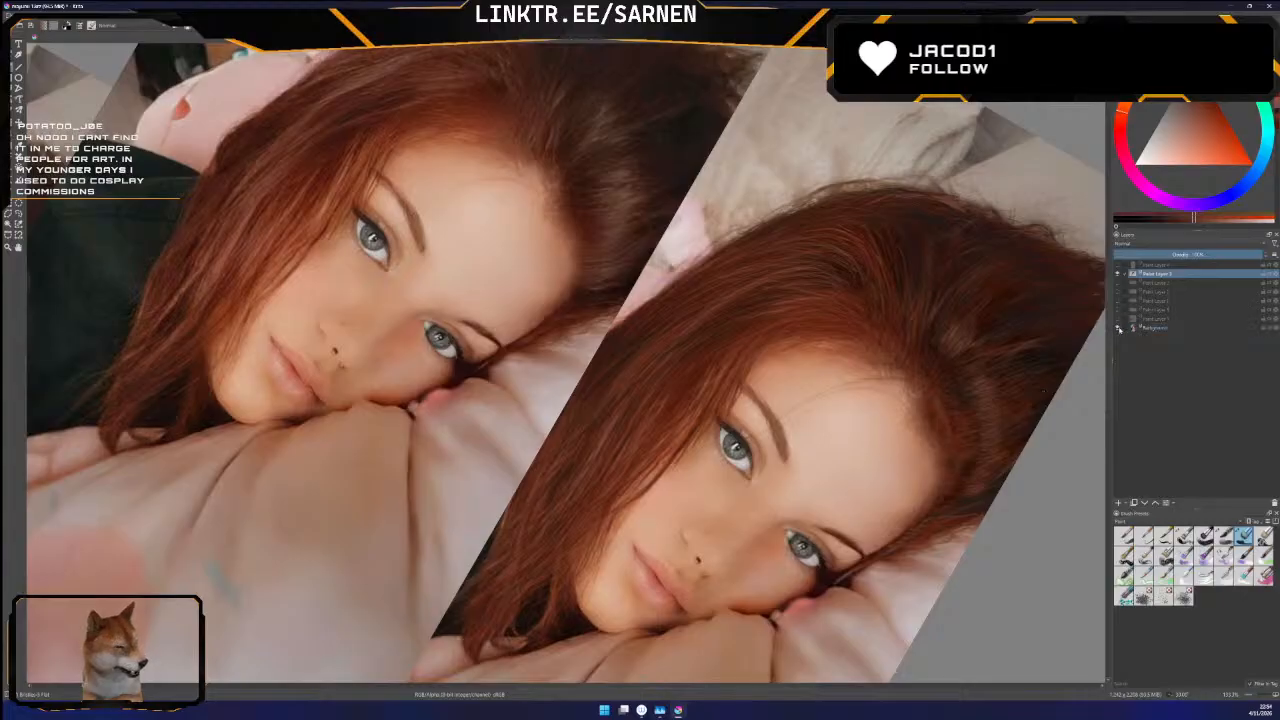
left_click(1118, 327)
left_click(1118, 327)
left_click(1118, 327)
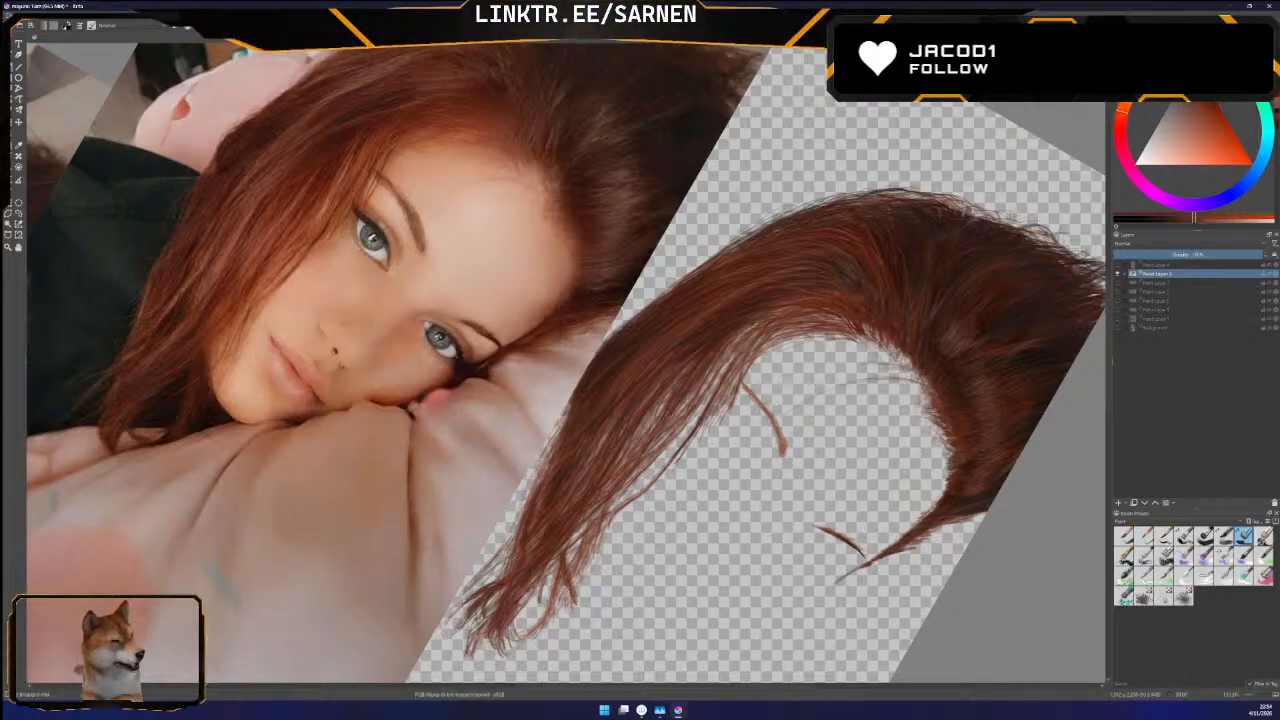
left_click(1118, 327)
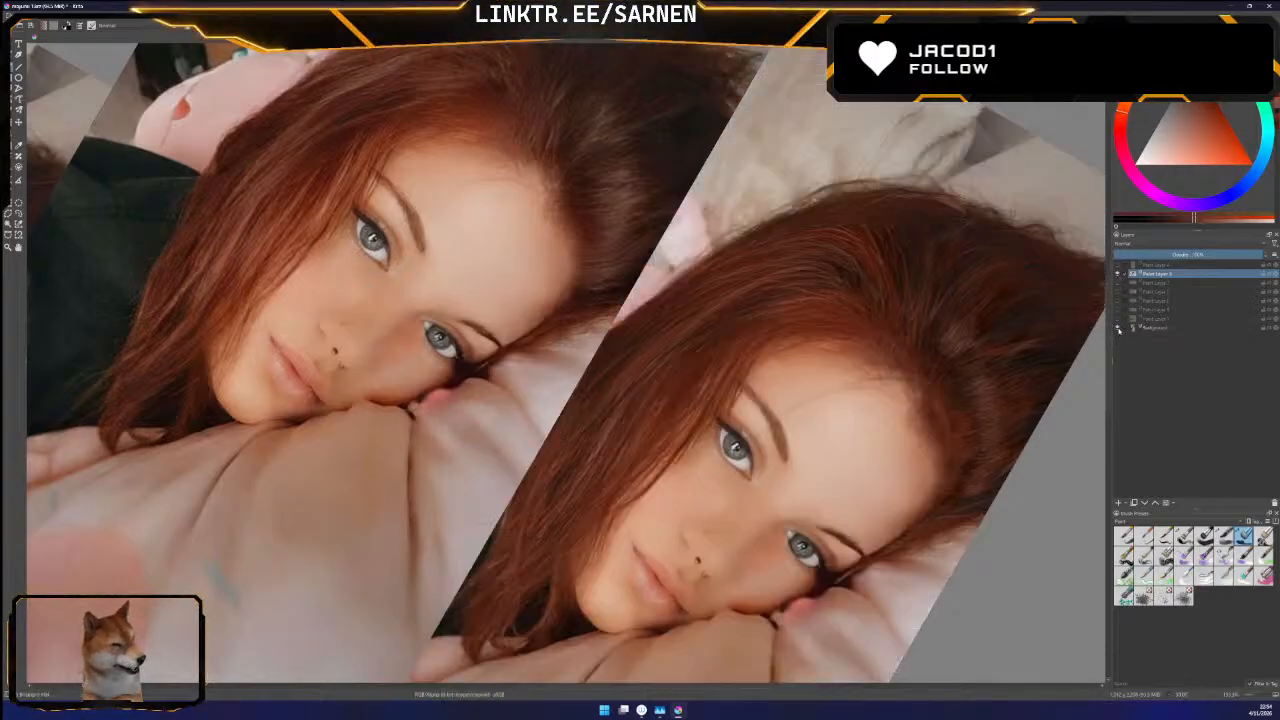
left_click(1118, 327)
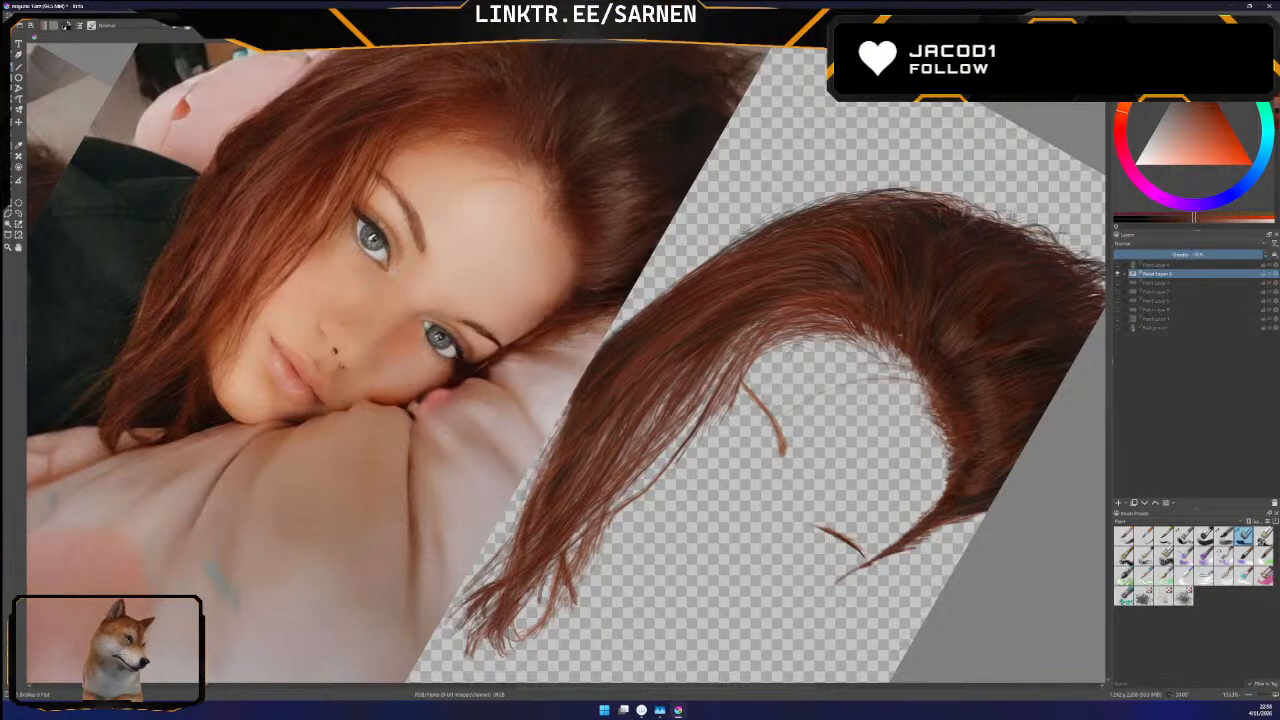
left_click(1118, 328)
left_click(1118, 328)
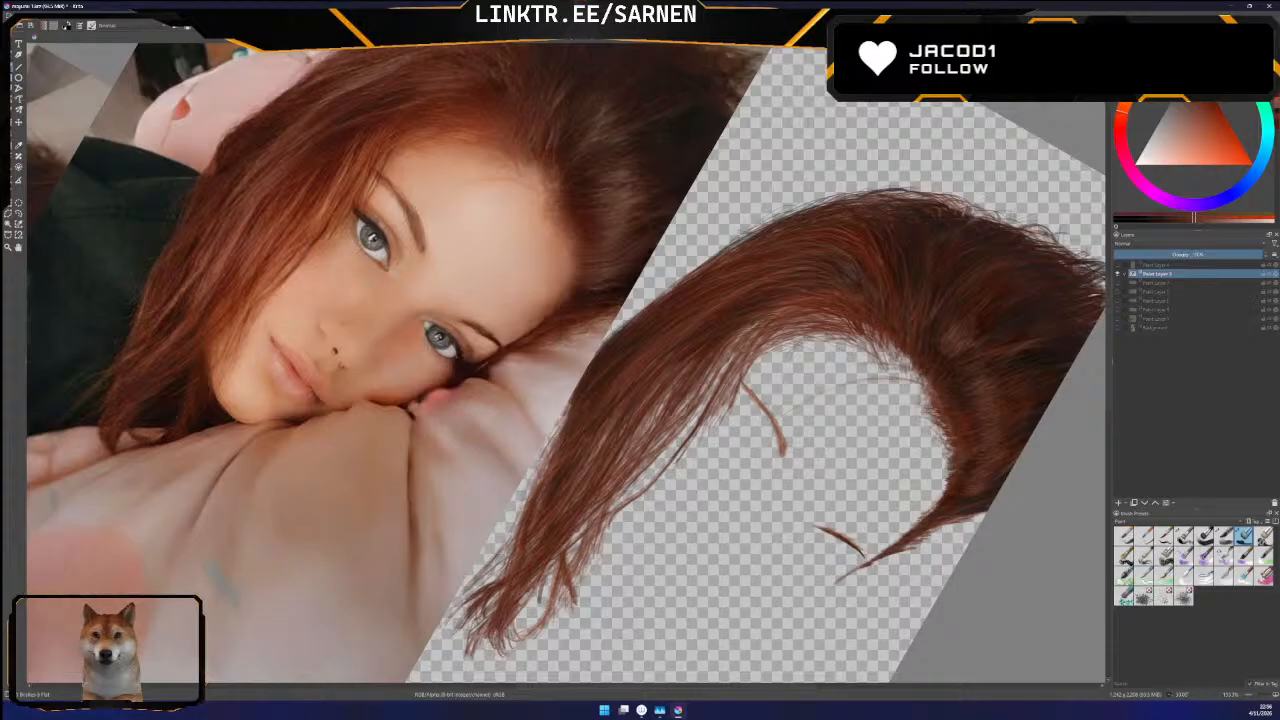
left_click(1117, 330)
left_click(1117, 330)
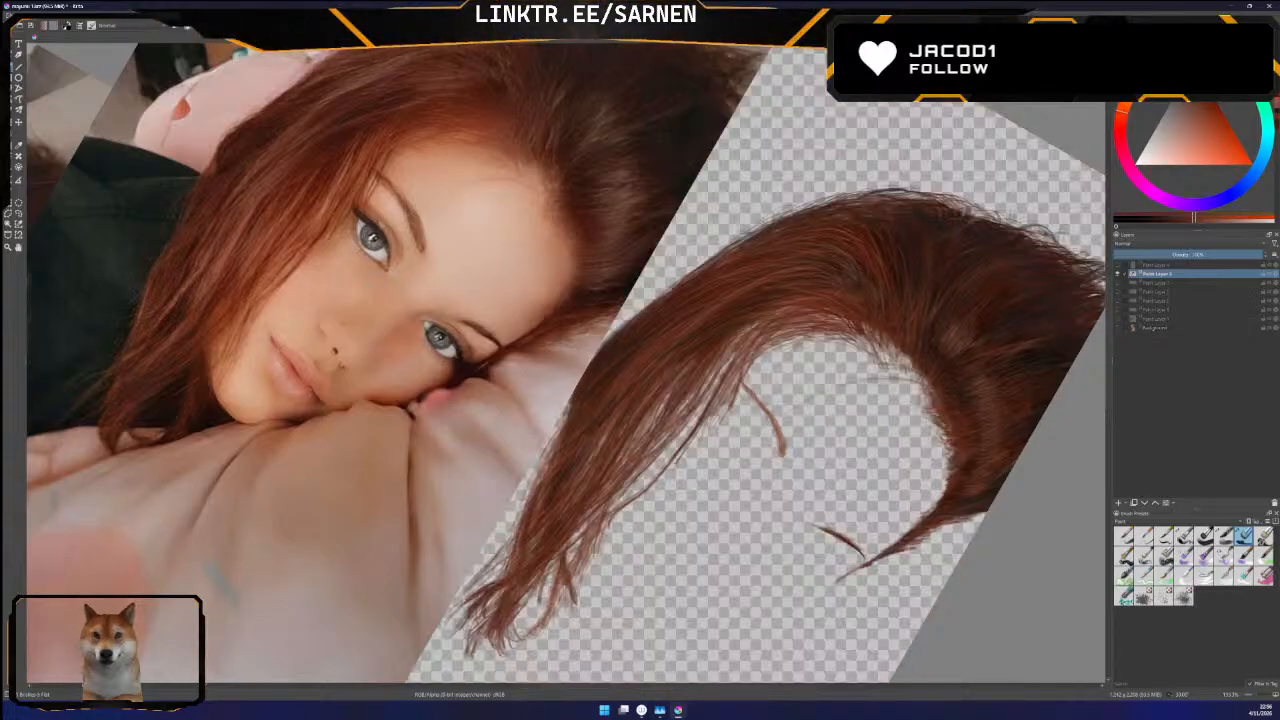
left_click(1118, 328)
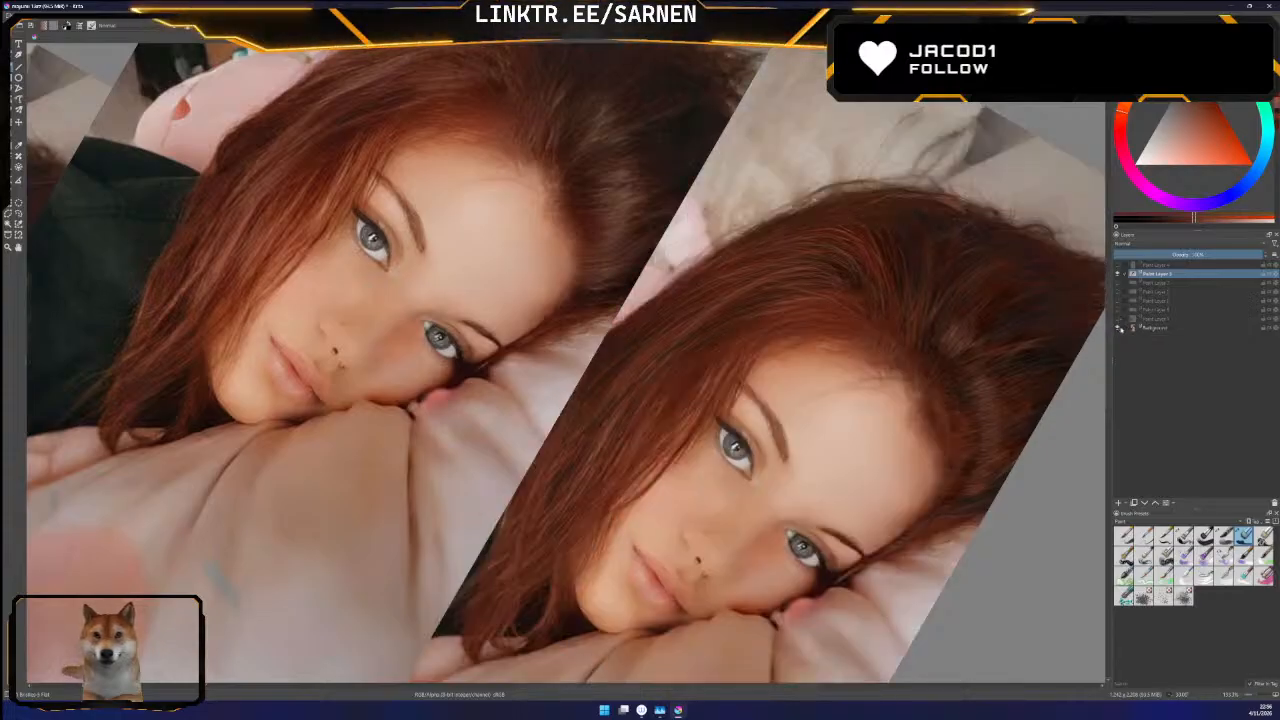
left_click(1118, 328)
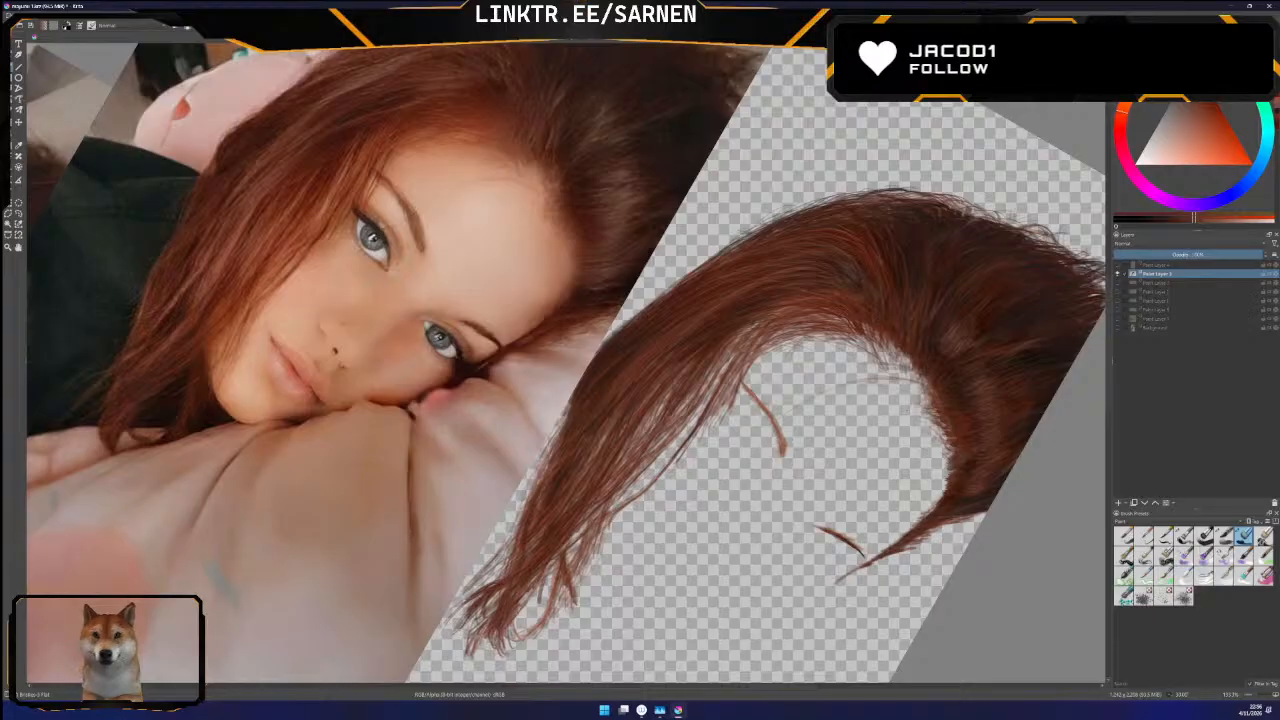
left_click(1118, 328)
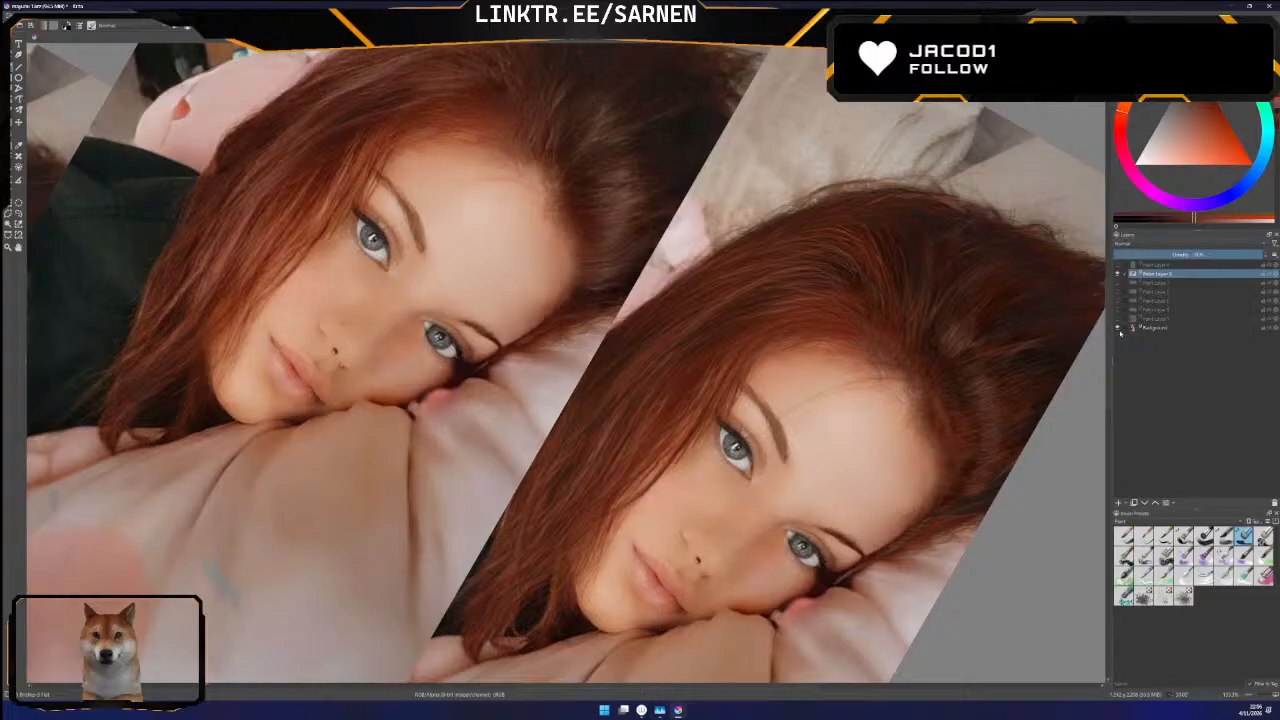
left_click(1118, 328)
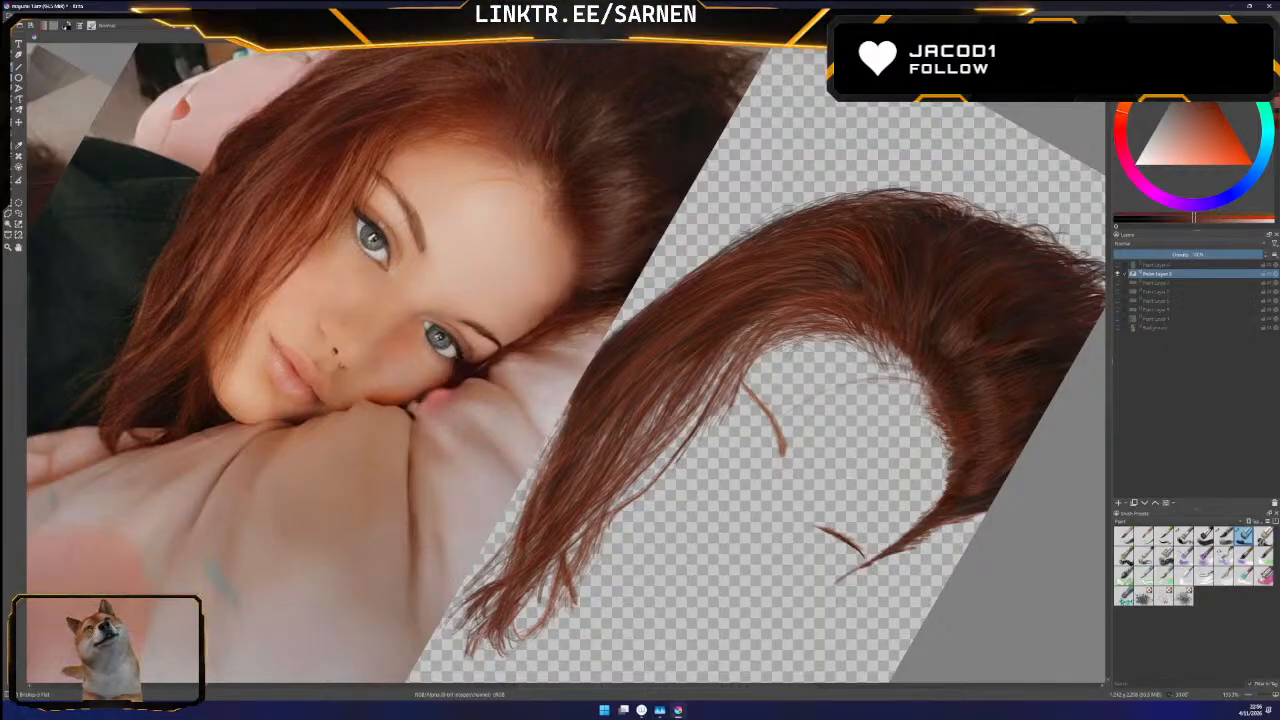
Check the dark clothing paint layer just above the Background beneath the hair, hide it again, and briefly reveal the photo
left_click(1117, 318)
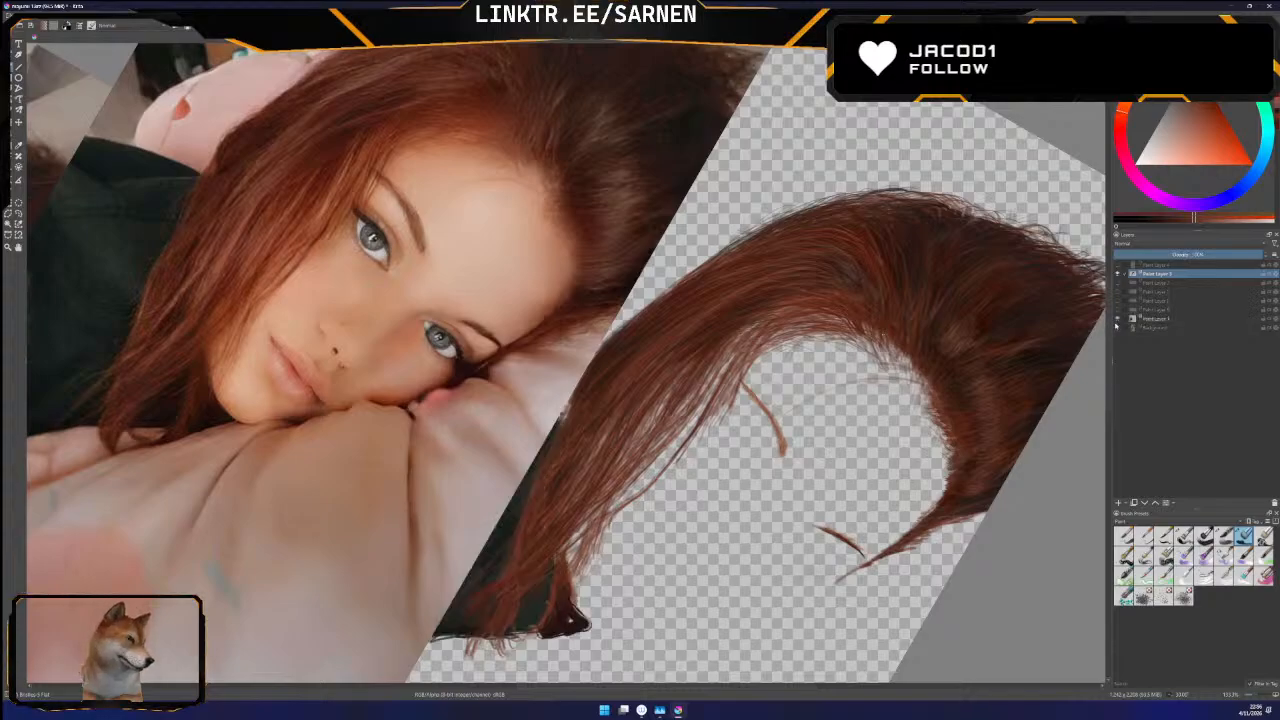
left_click(1117, 318)
left_click(1117, 327)
left_click(1117, 327)
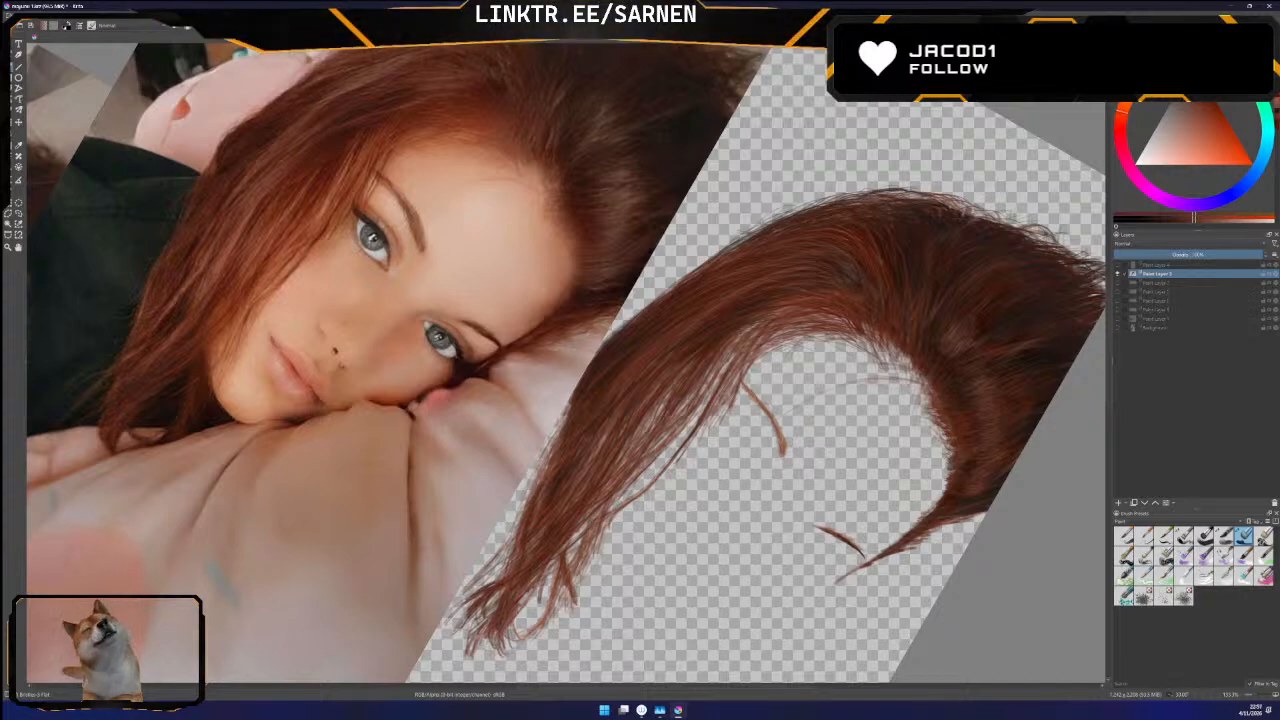
Examine the painted hair strands against the photographed hair by switching the Background photo layer on and off, ending with it off
left_click(1117, 327)
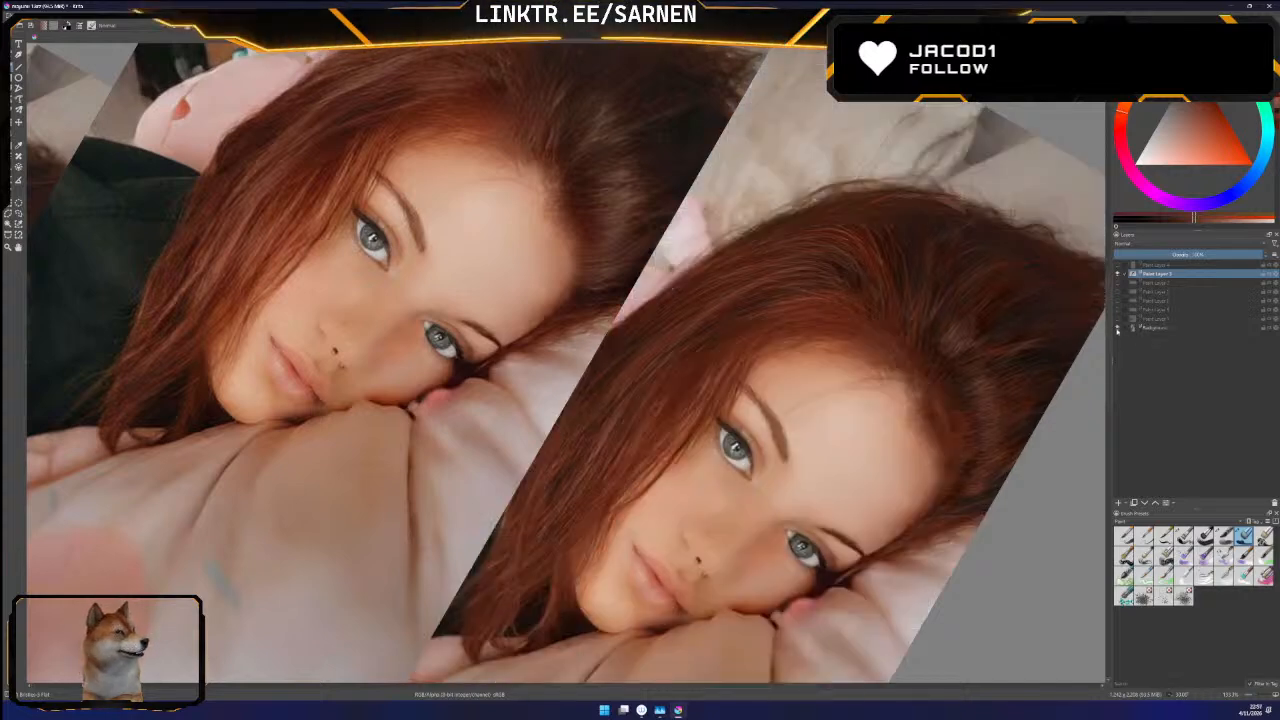
left_click(1117, 327)
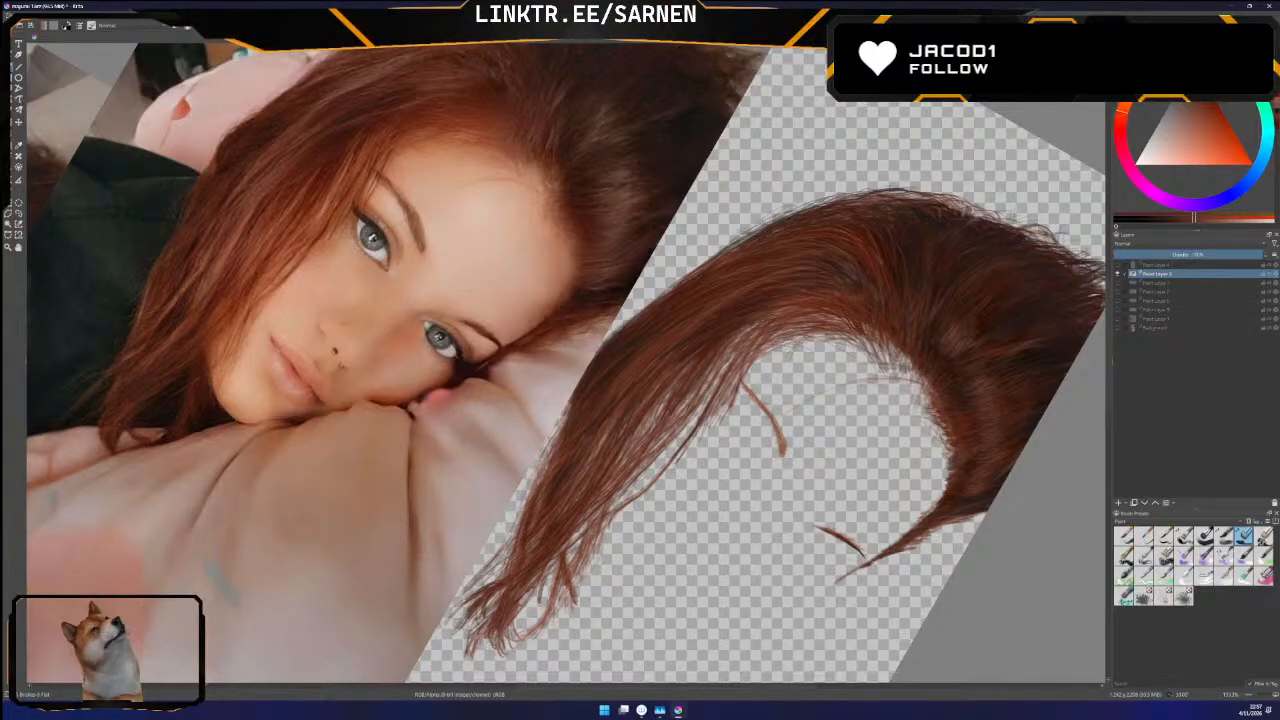
left_click(1117, 328)
left_click(1117, 328)
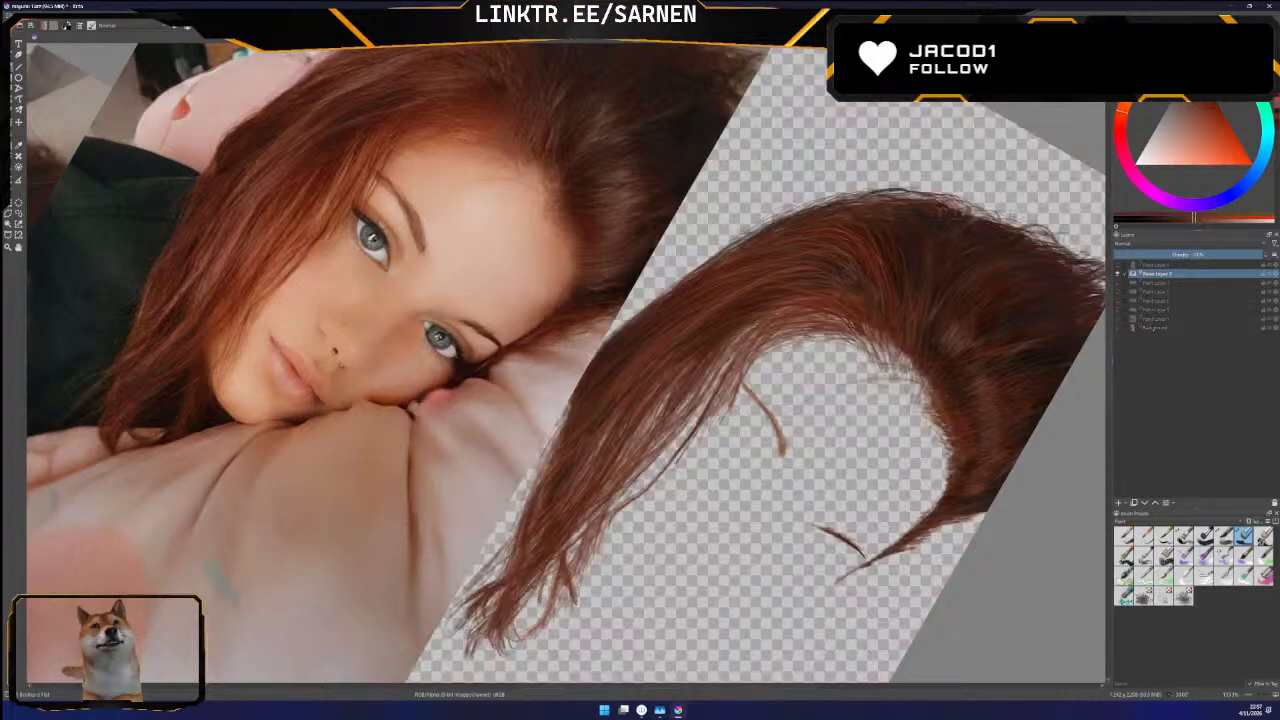
left_click(1117, 328)
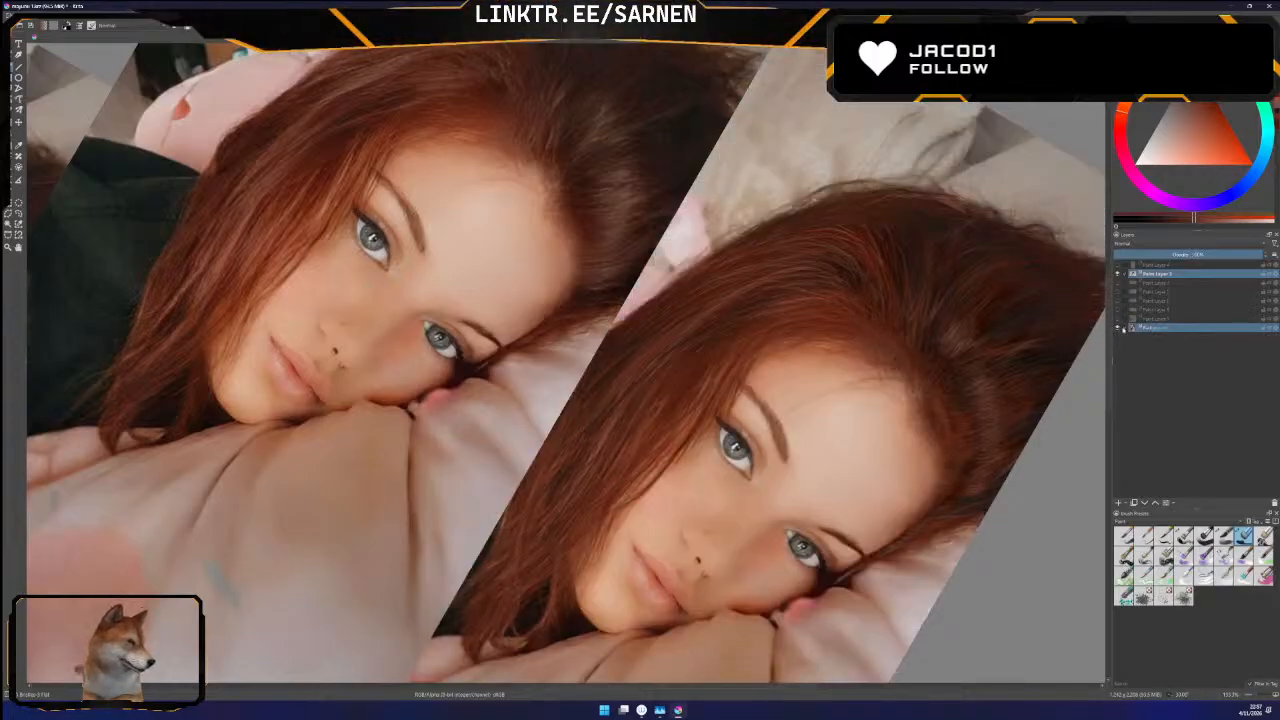
left_click(1117, 328)
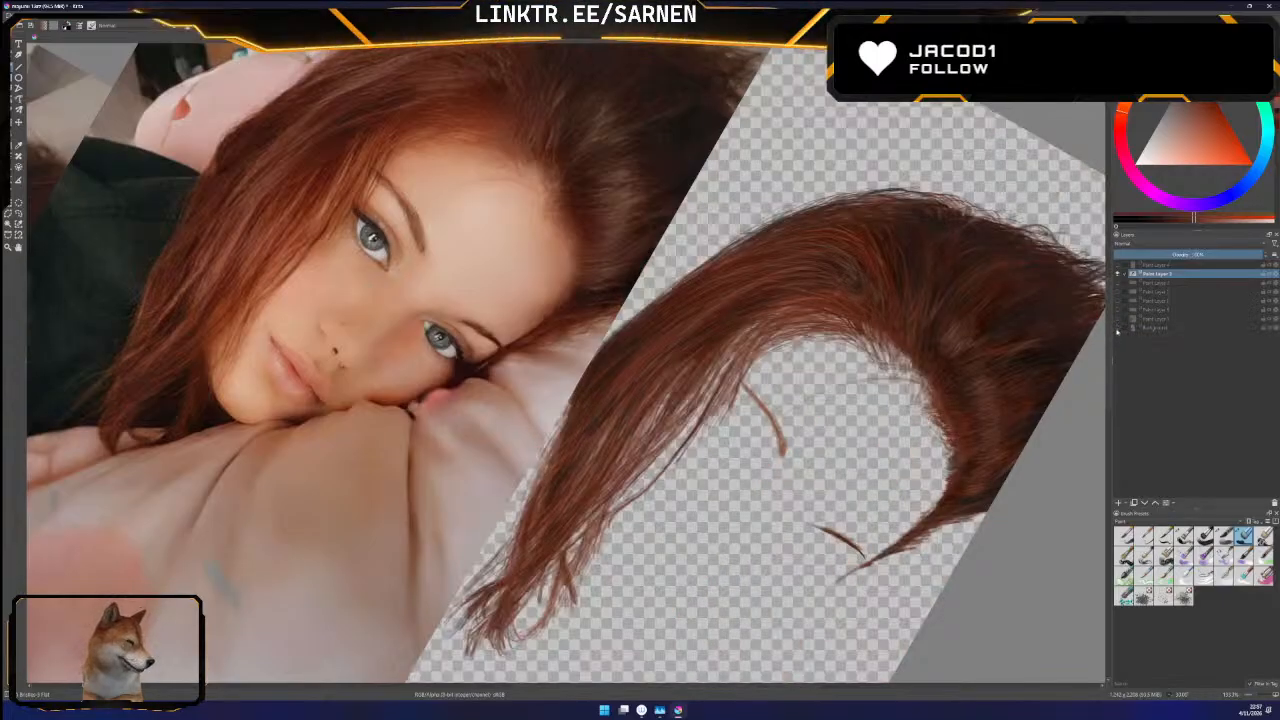
left_click(1117, 328)
left_click(1117, 328)
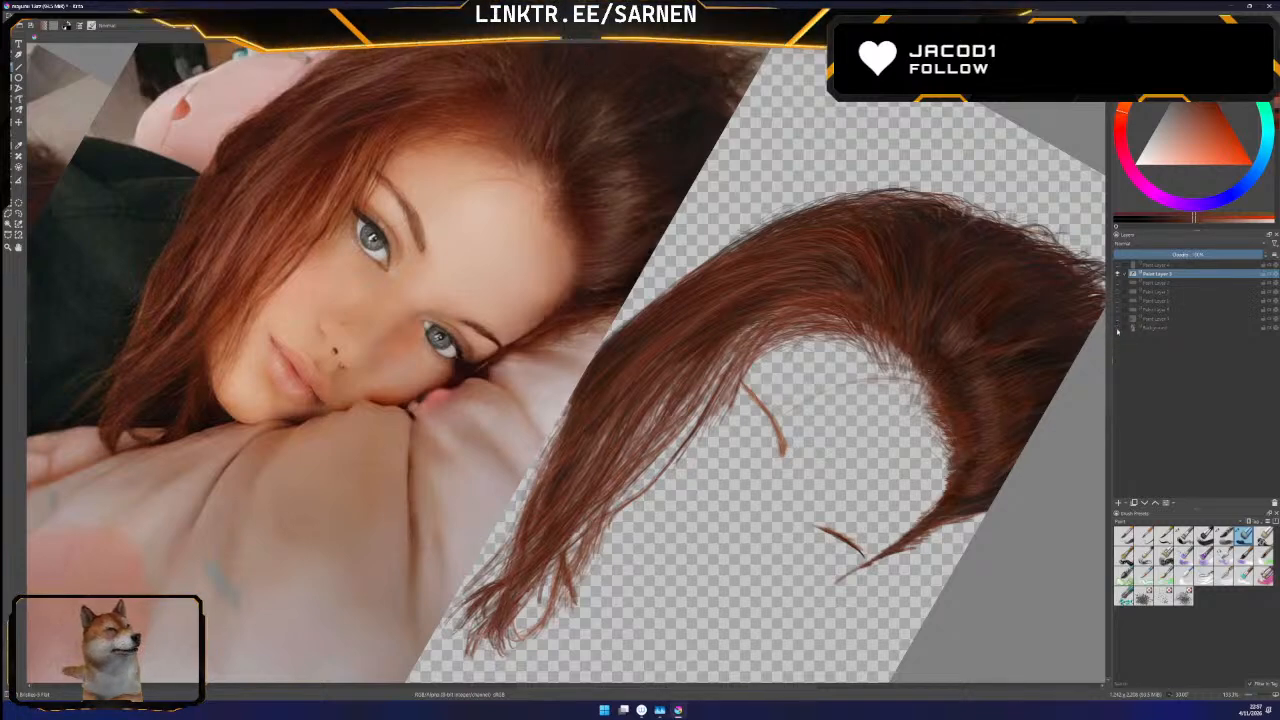
left_click(1117, 328)
left_click(1117, 328)
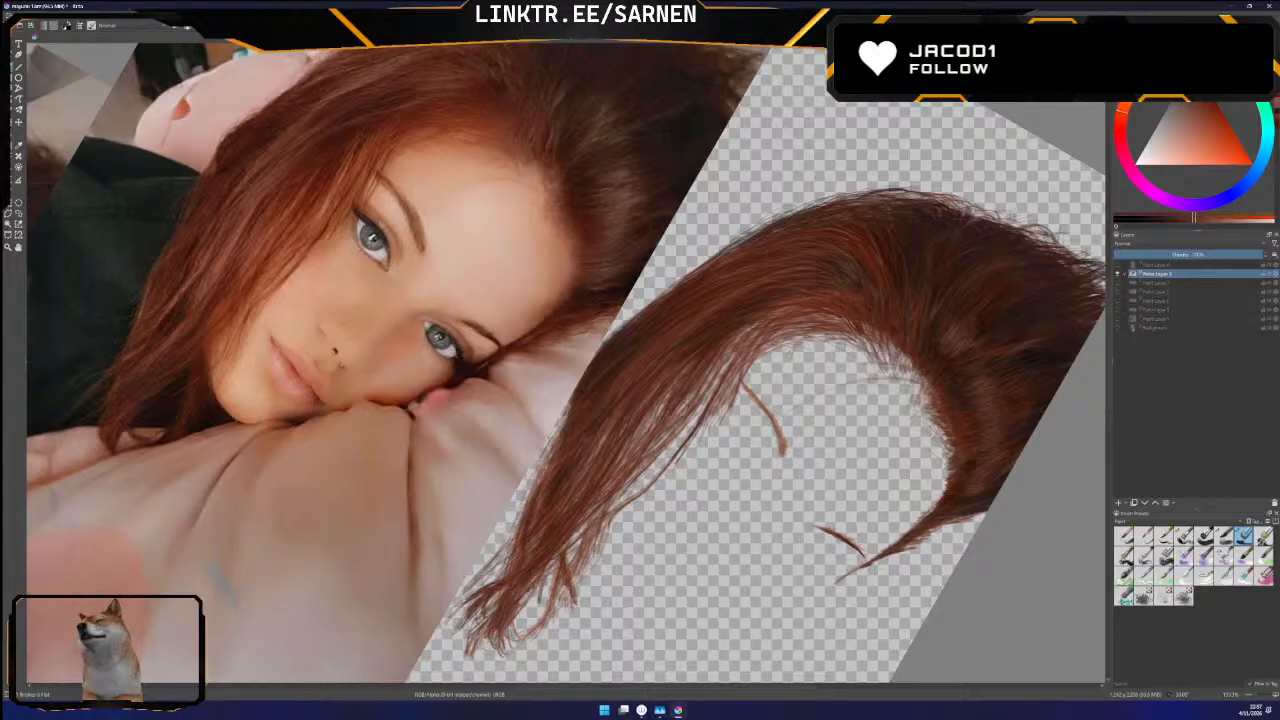
left_click(1117, 328)
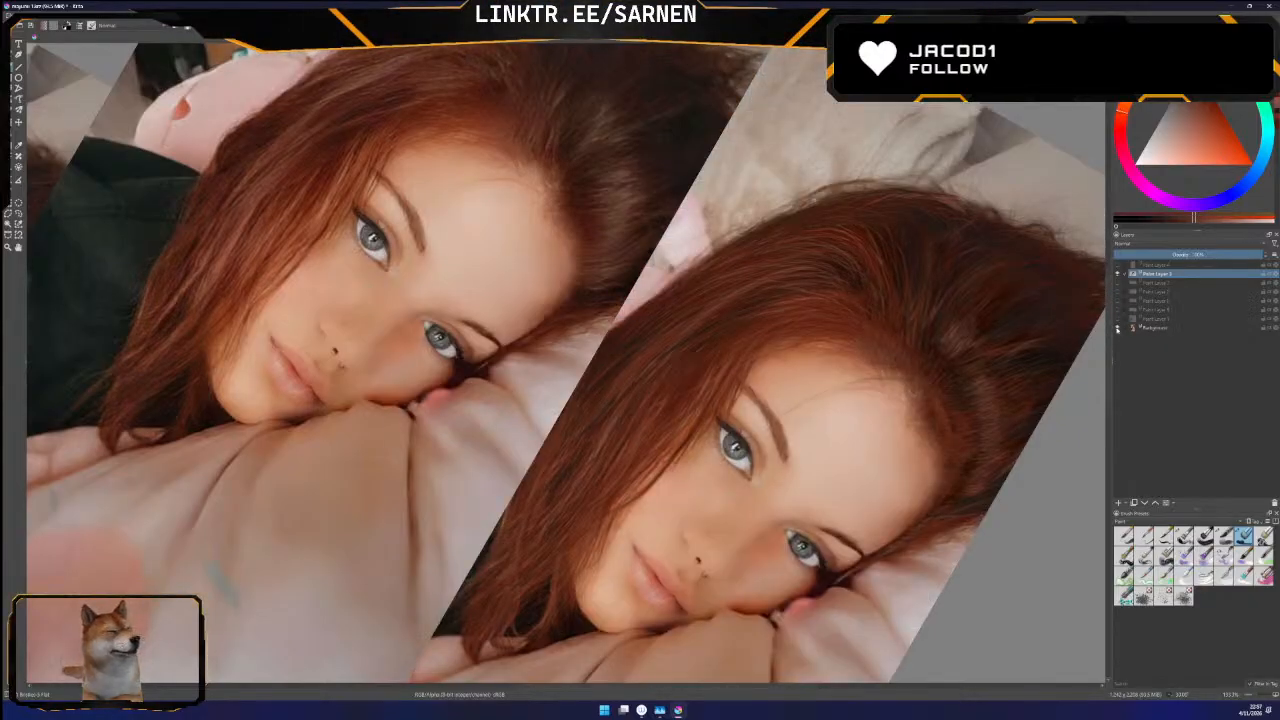
left_click(1117, 328)
left_click(1117, 328)
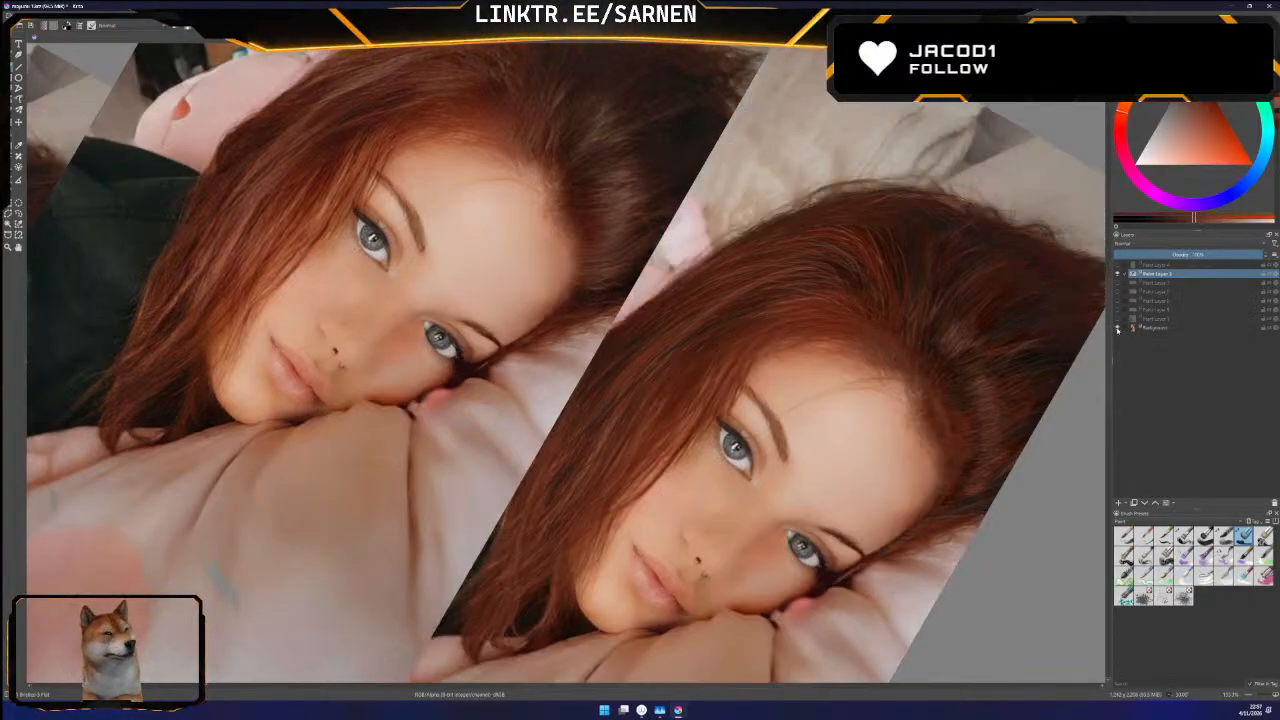
left_click(1117, 328)
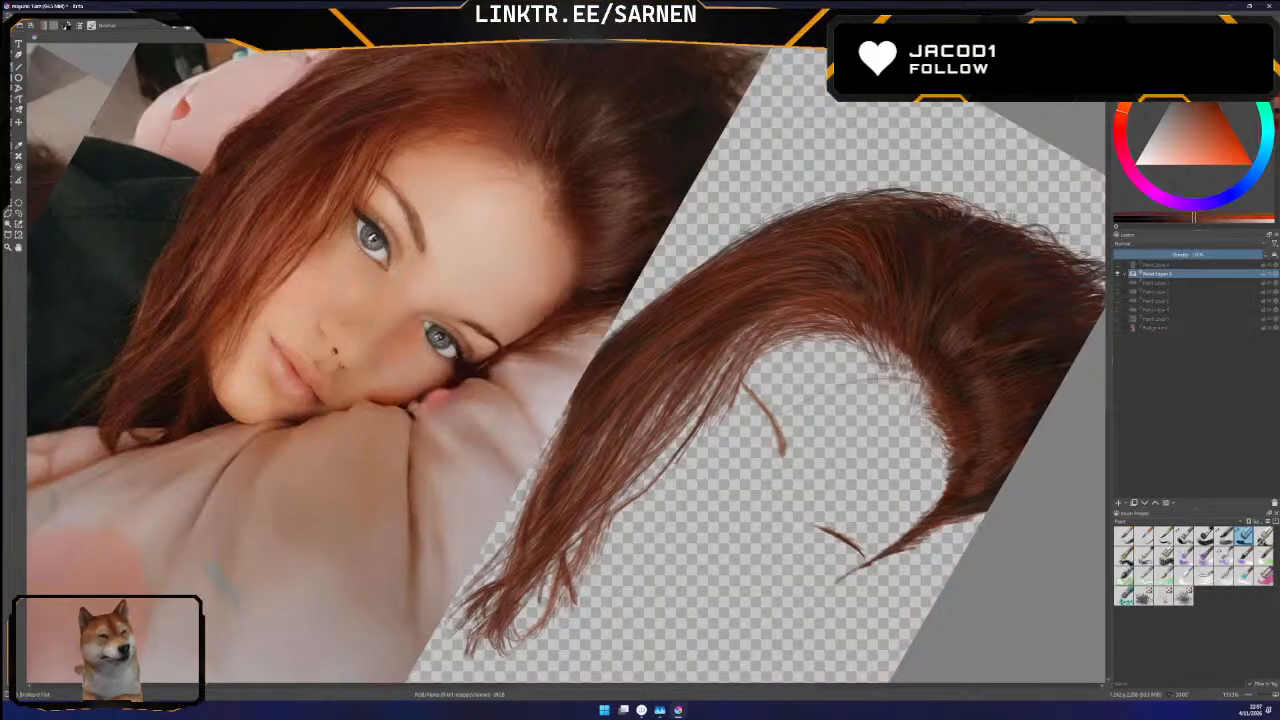
Shift the reference image slightly away from the painted portrait to uncover more of the canvas beside the hair
left_click(10, 190)
left_click_drag(462, 330, 434, 316)
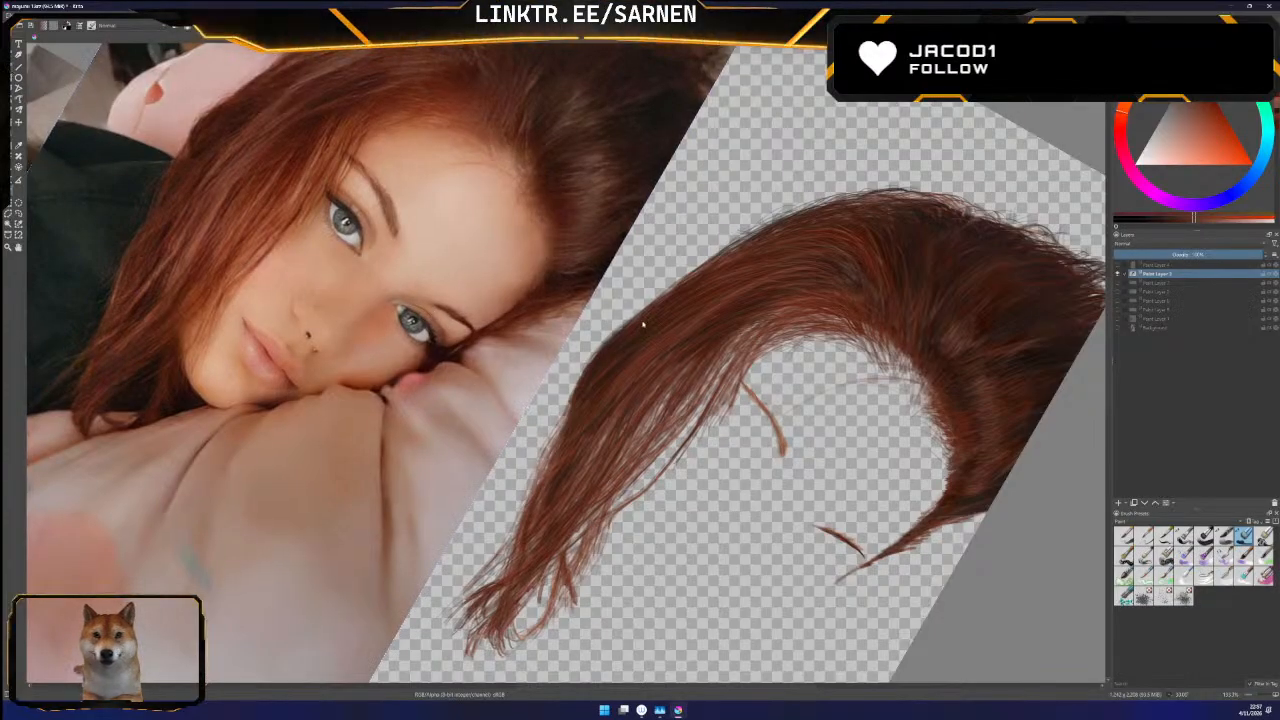
Compare the painted hair with the Background photo again over the newly uncovered canvas area, leaving only the hair layer visible
left_click(1118, 327)
left_click(1118, 327)
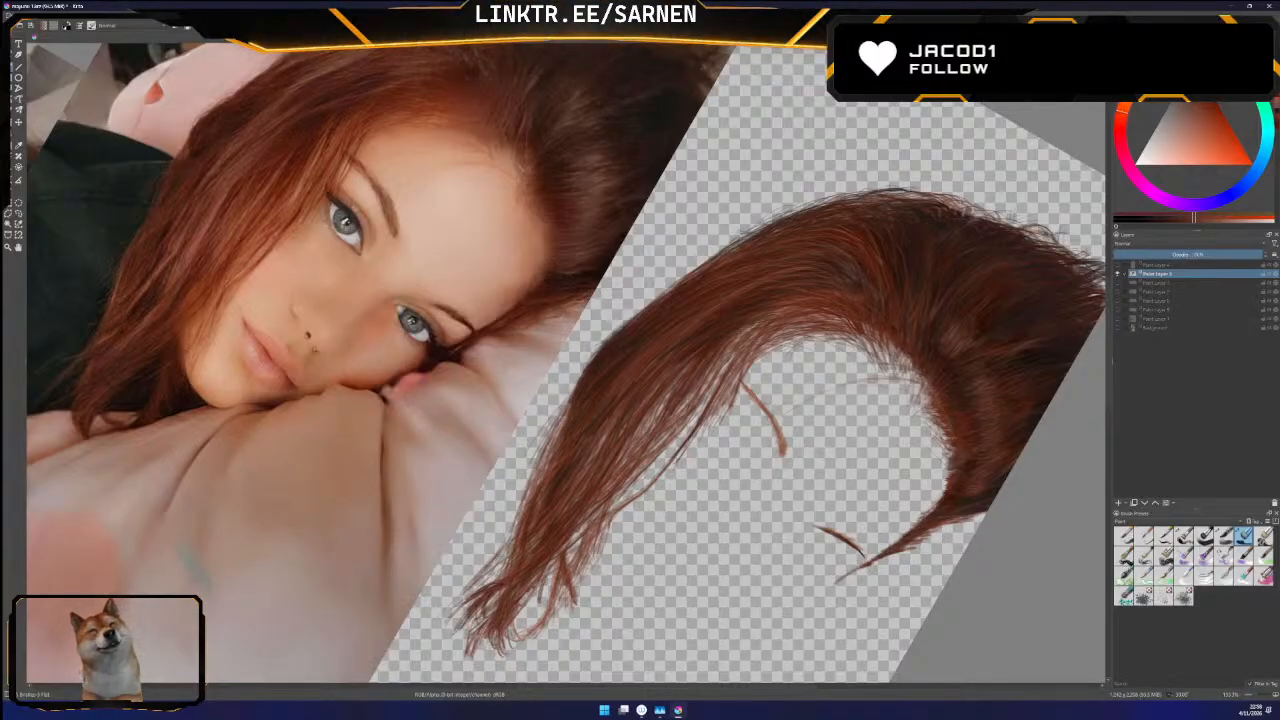
left_click(1119, 328)
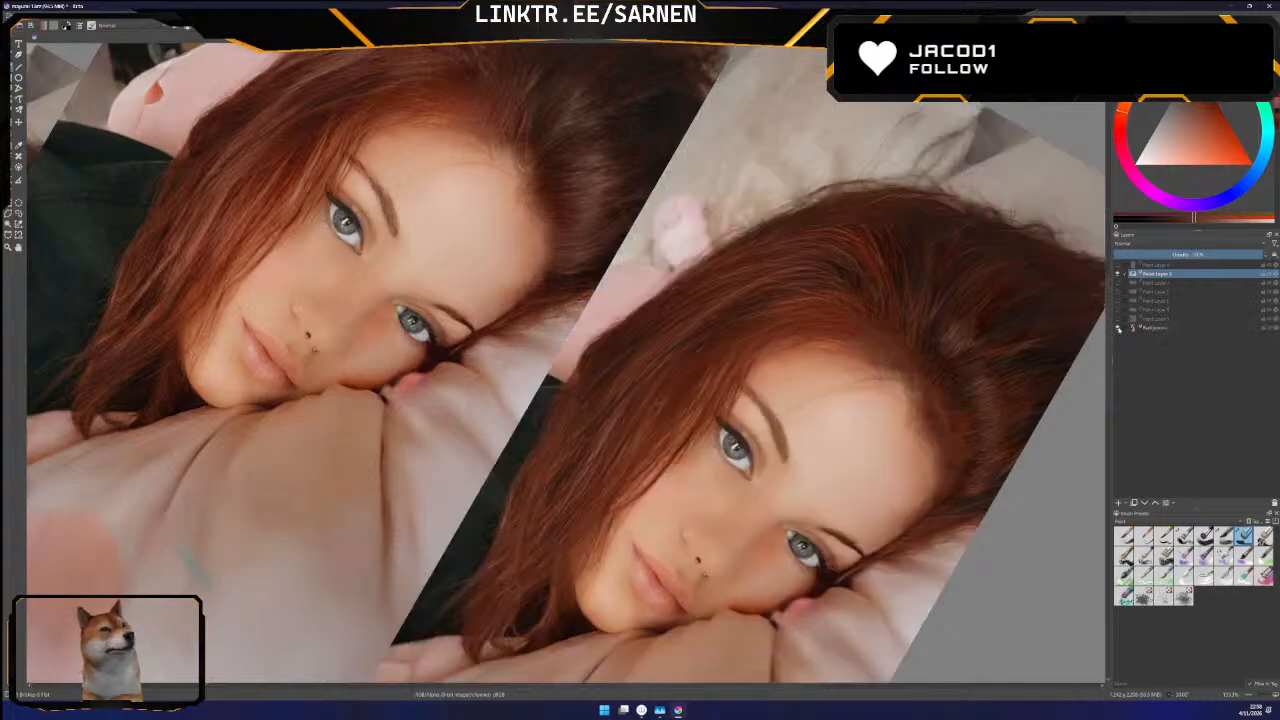
left_click(1119, 329)
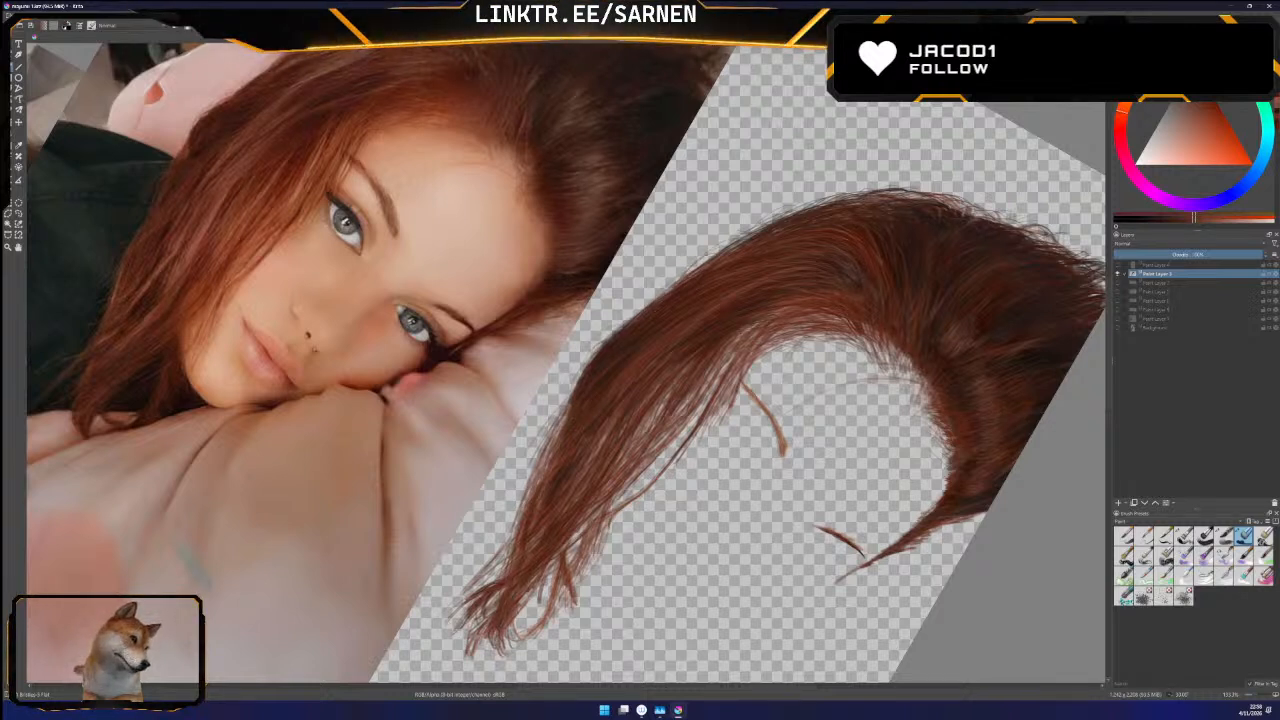
left_click(1119, 328)
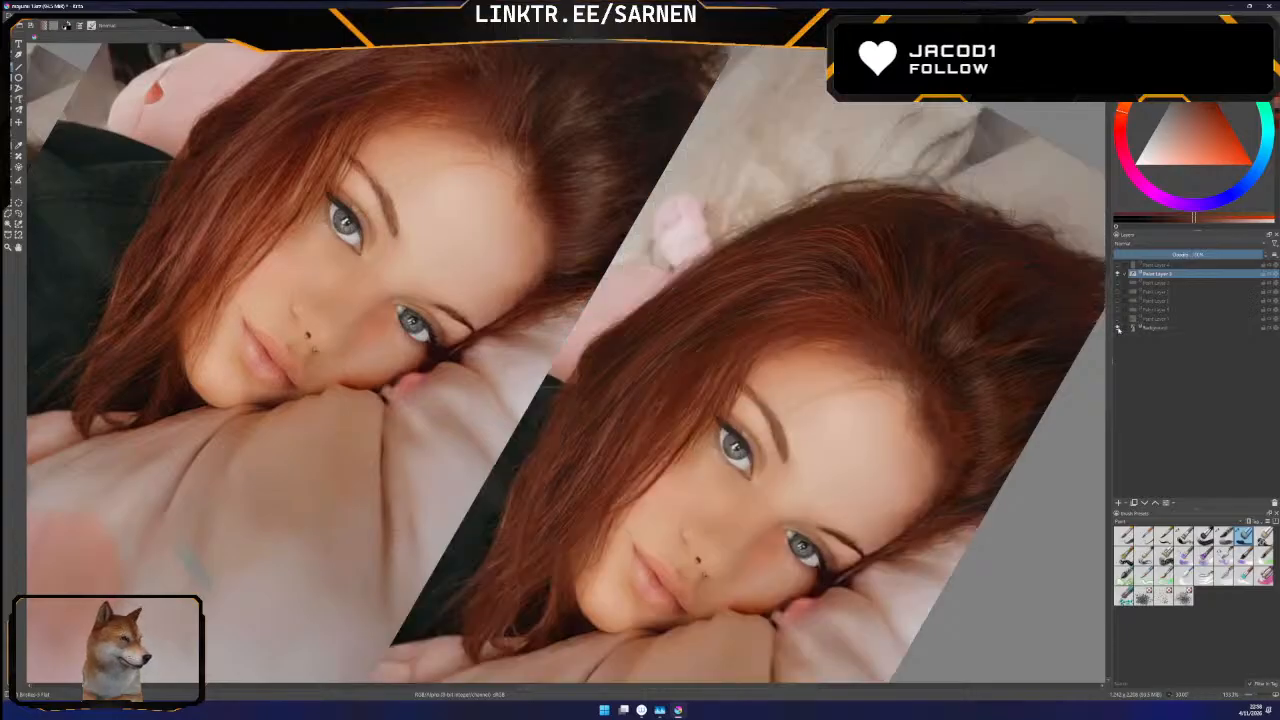
left_click(1119, 328)
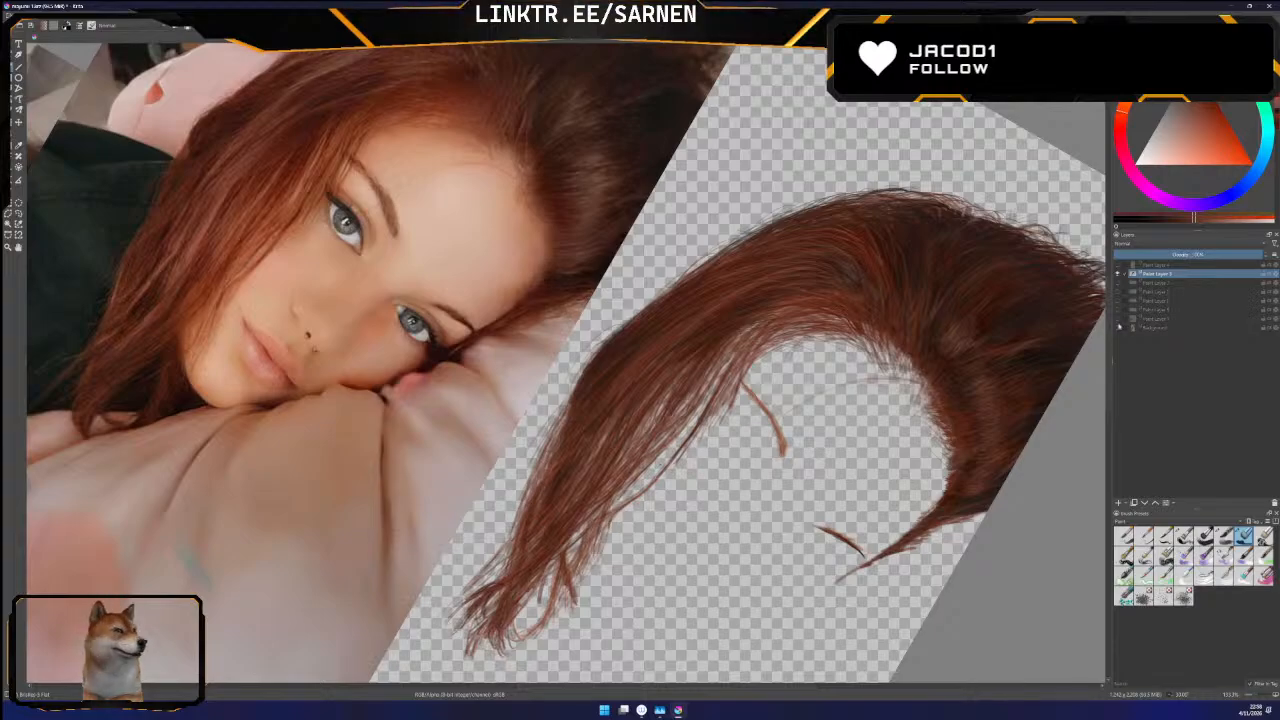
left_click(1118, 327)
left_click(1118, 327)
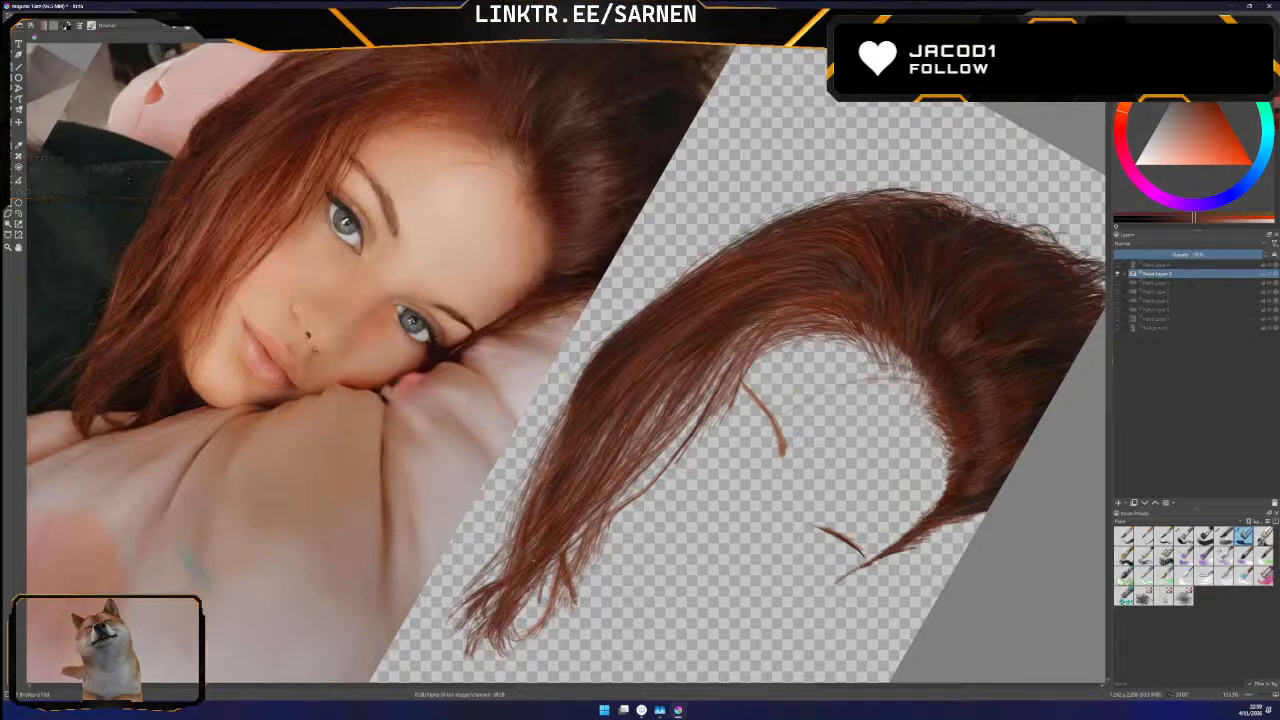
left_click(1118, 328)
left_click(1118, 328)
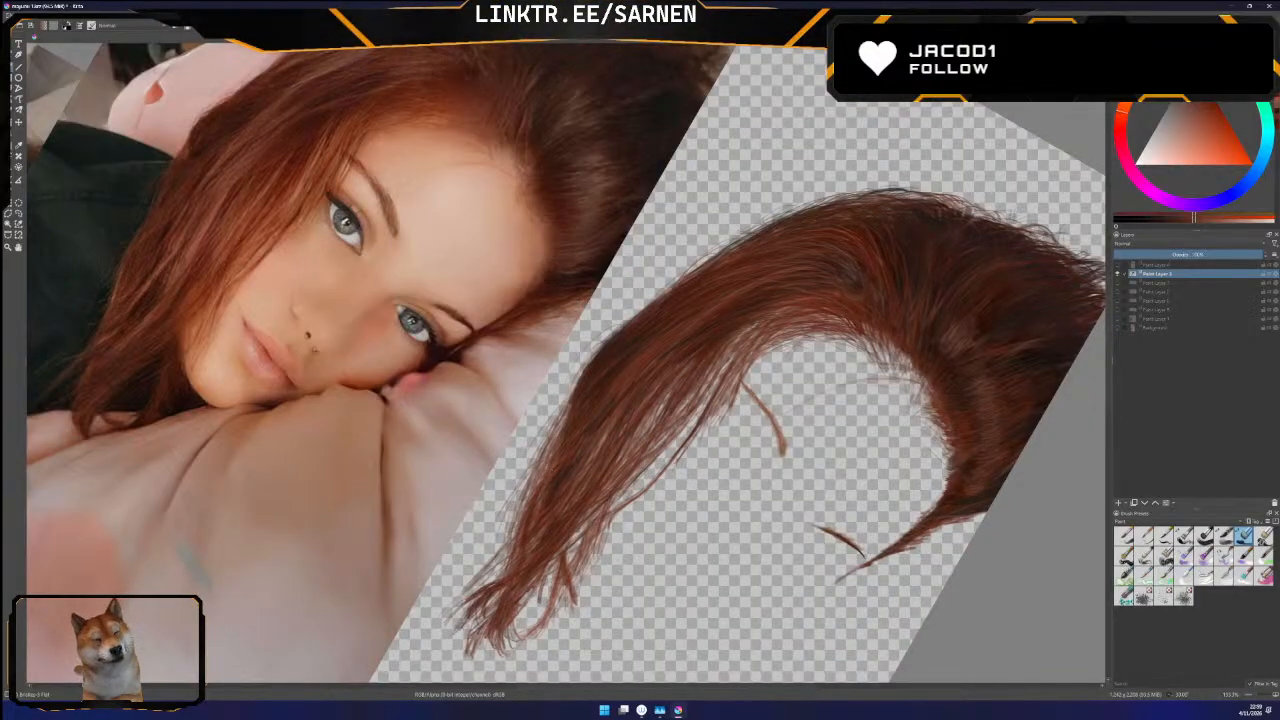
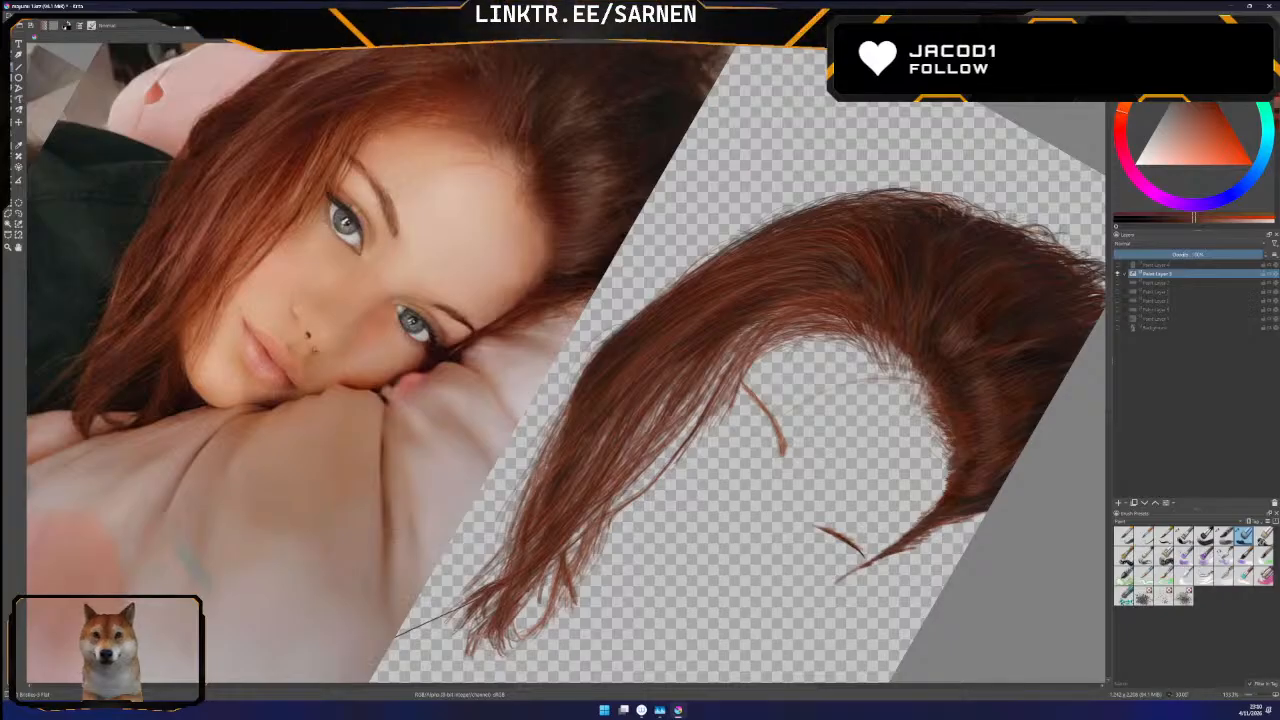
Compare the isolated painted hair with the photographed hair by switching the Background photo layer on and off, leaving it visible
left_click(1118, 328)
left_click(1118, 328)
left_click(1119, 329)
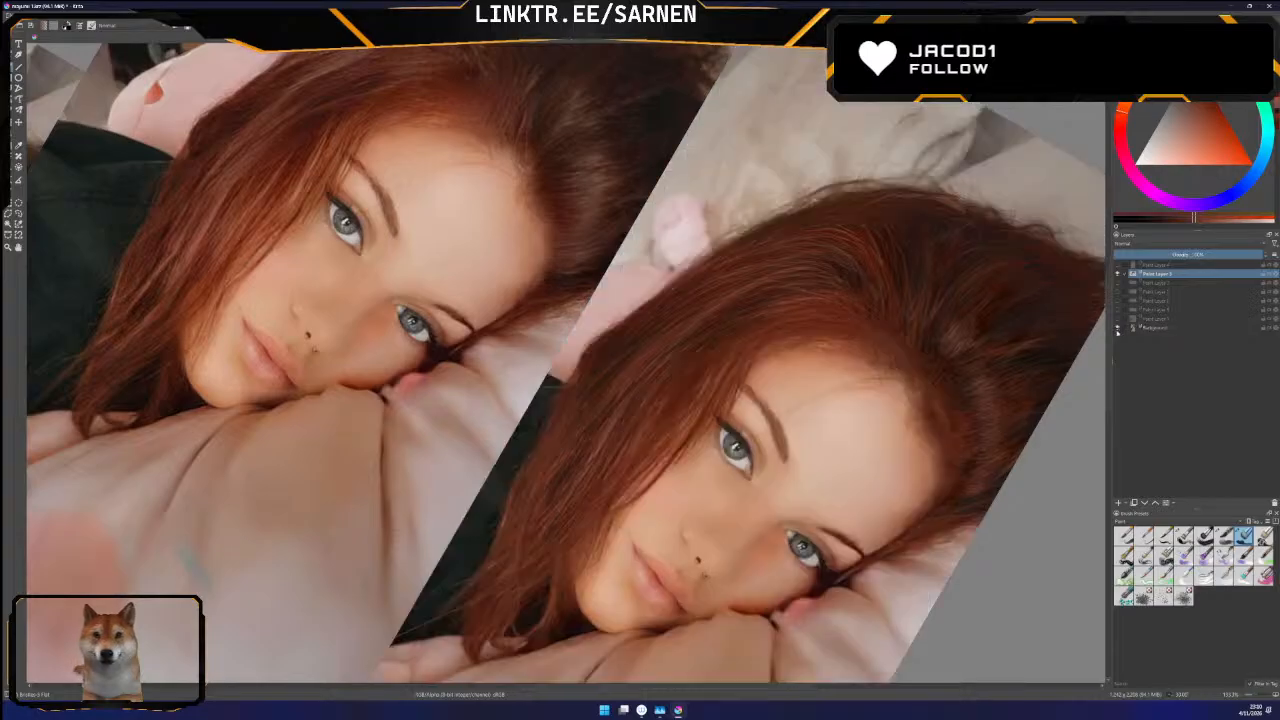
left_click(1119, 329)
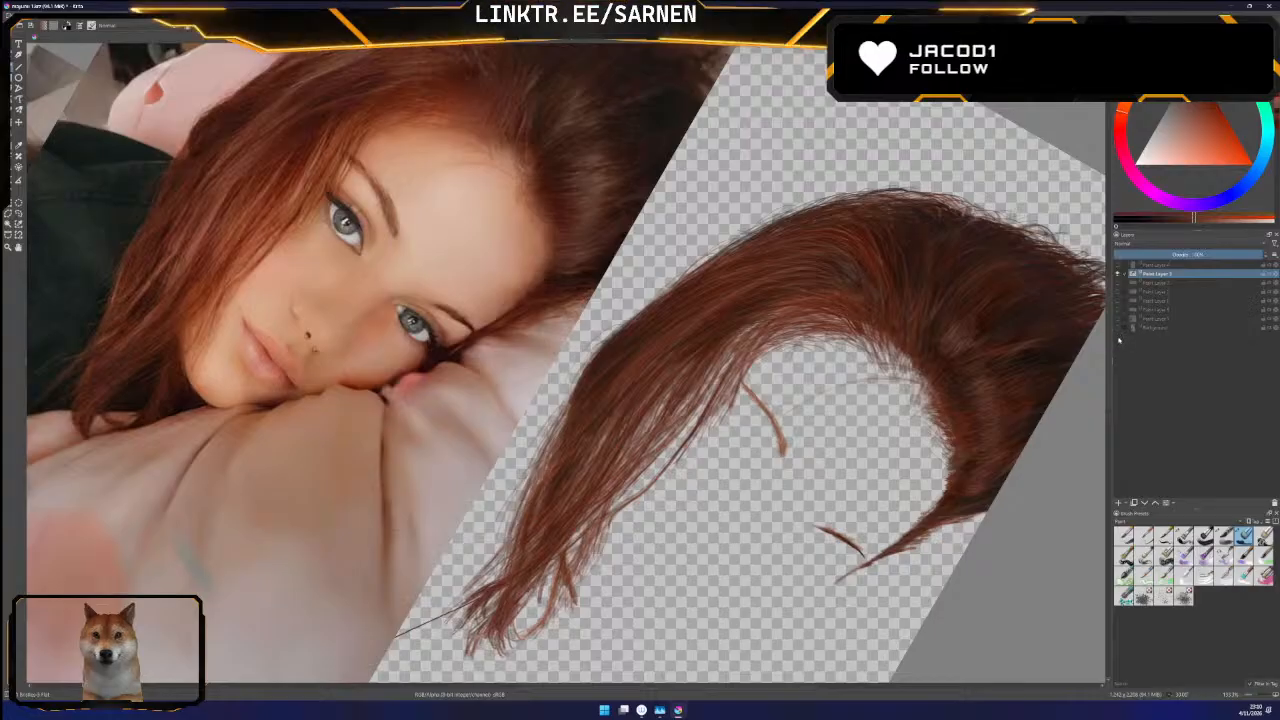
left_click(1119, 329)
left_click(1119, 329)
left_click(1117, 329)
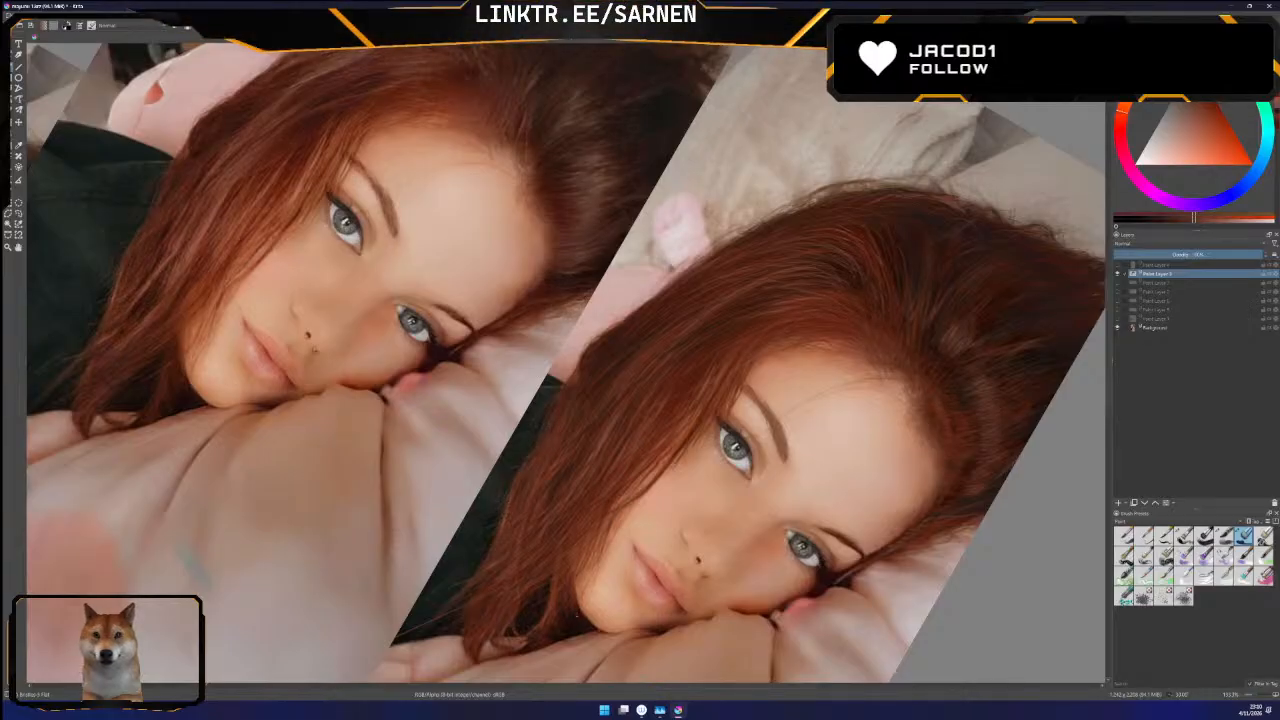
Reframe the portrait and examine the hair layer's outer edge and loose ends against the Background photo, ending with the photo hidden
left_click_drag(791, 687, 780, 688)
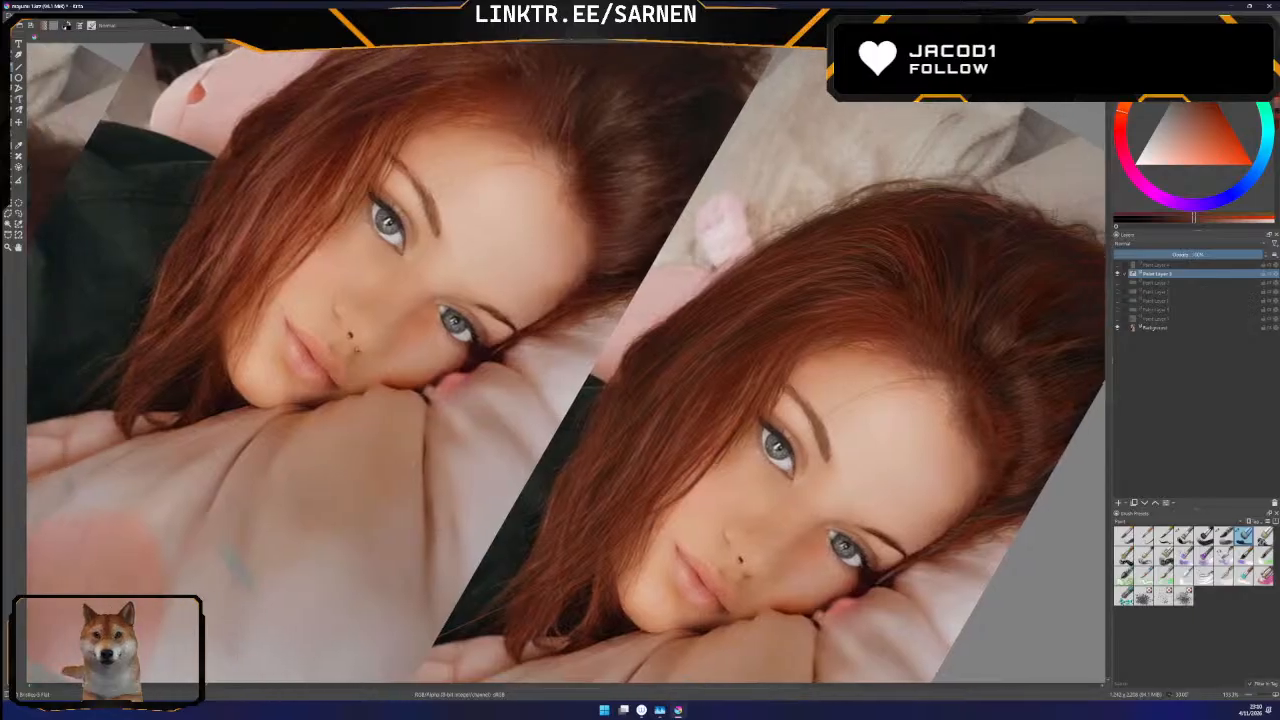
left_click(1117, 327)
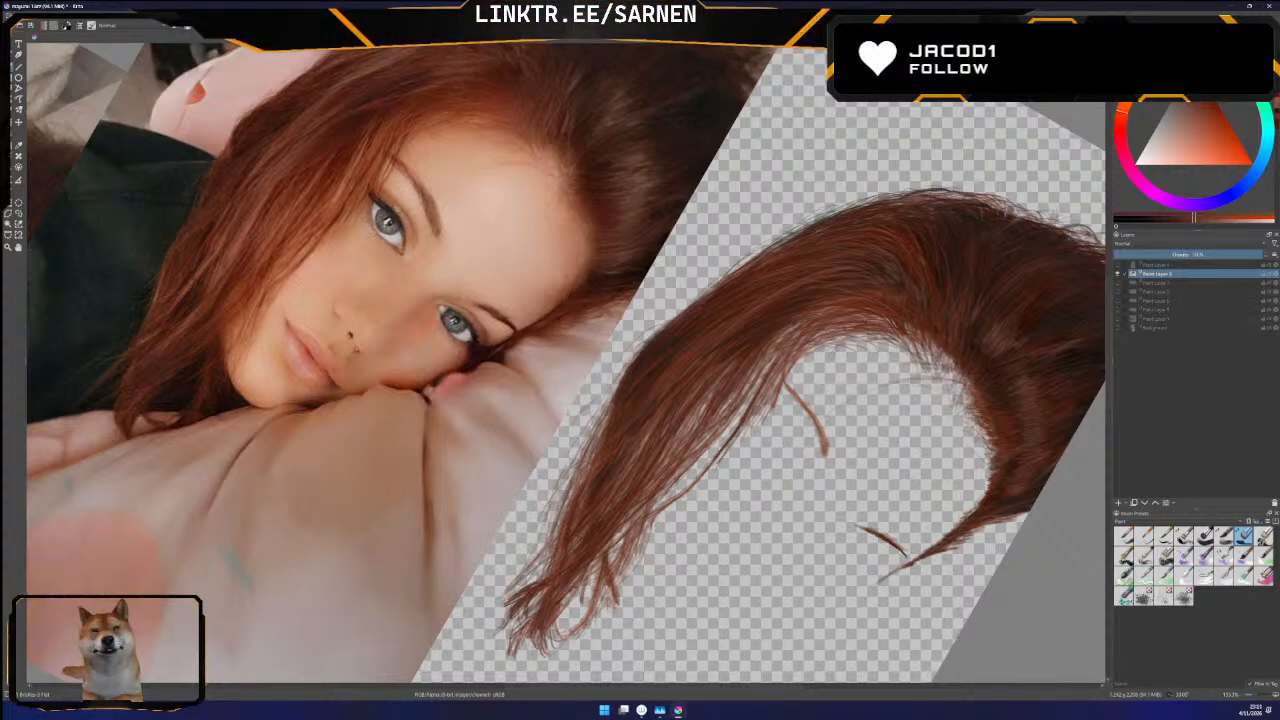
left_click(1118, 327)
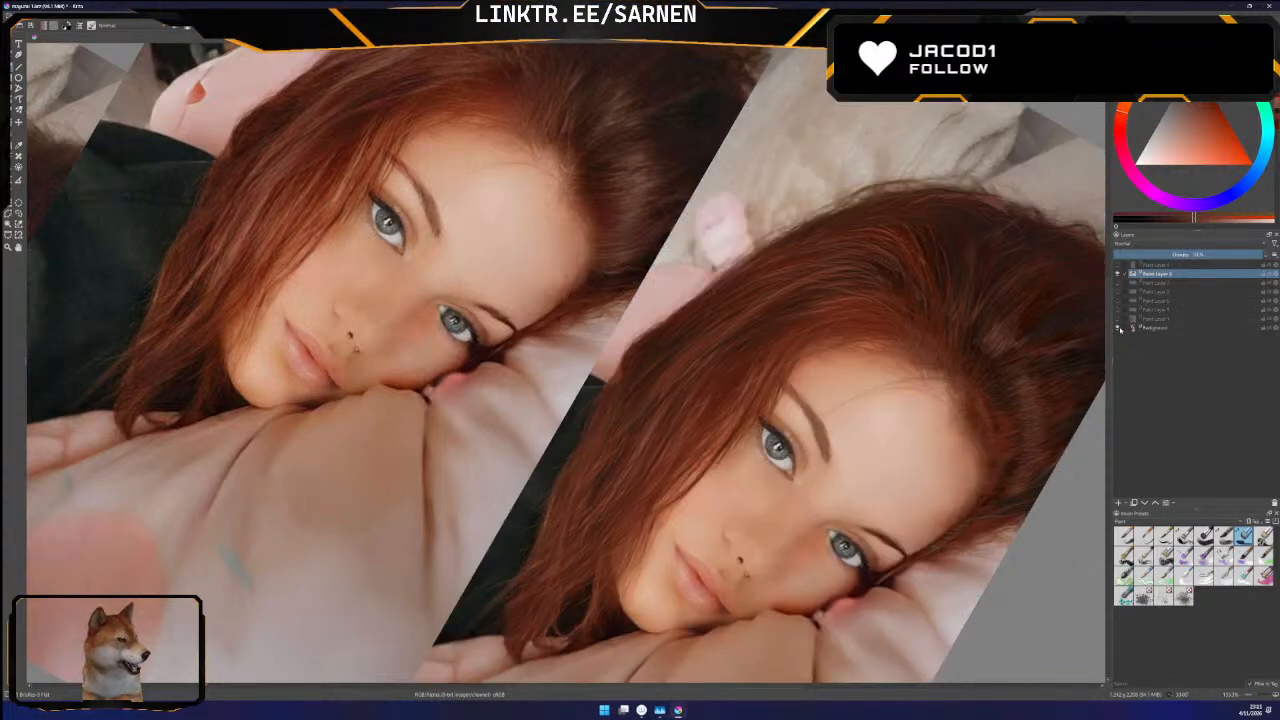
left_click(1118, 328)
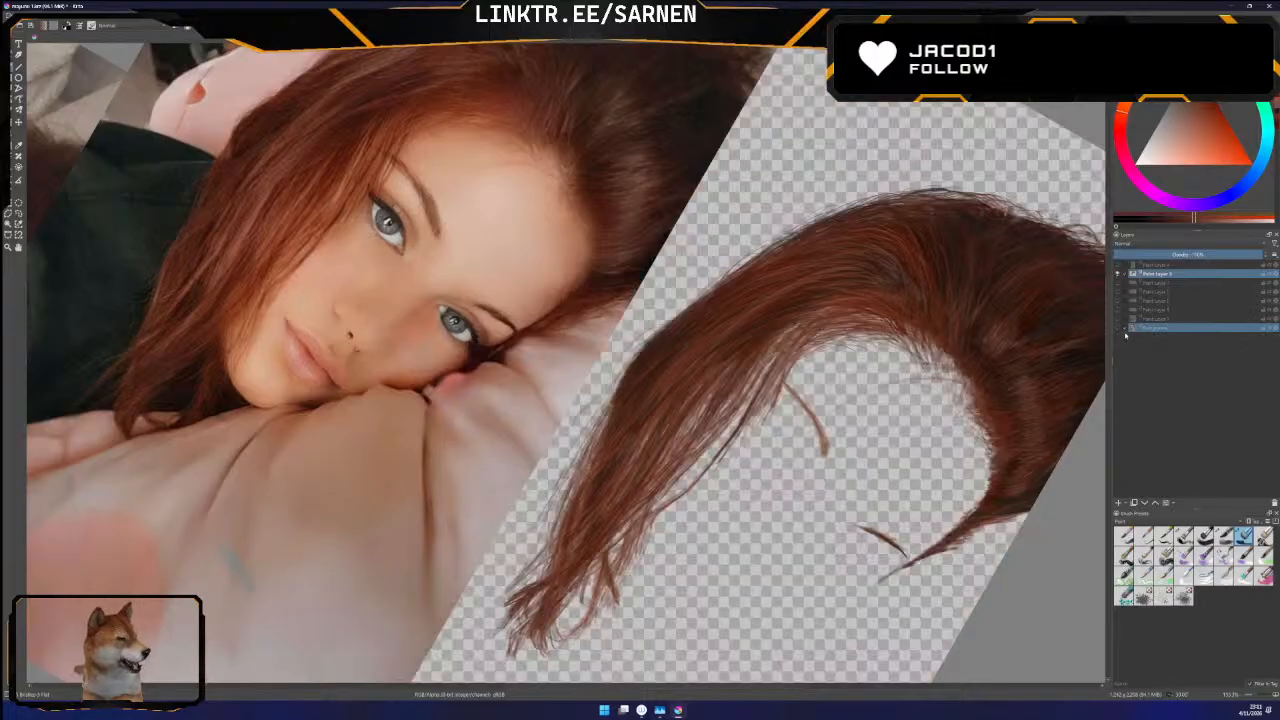
left_click(1118, 328)
left_click(1118, 328)
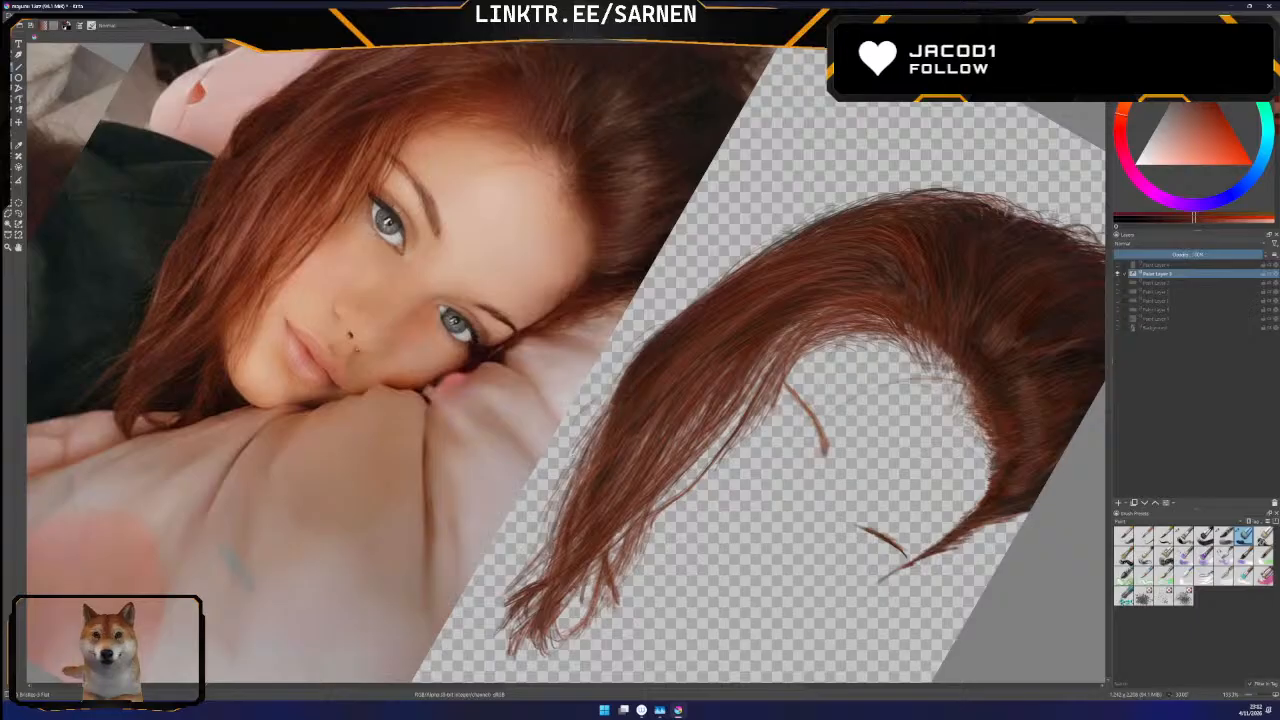
left_click(1119, 329)
left_click(1119, 329)
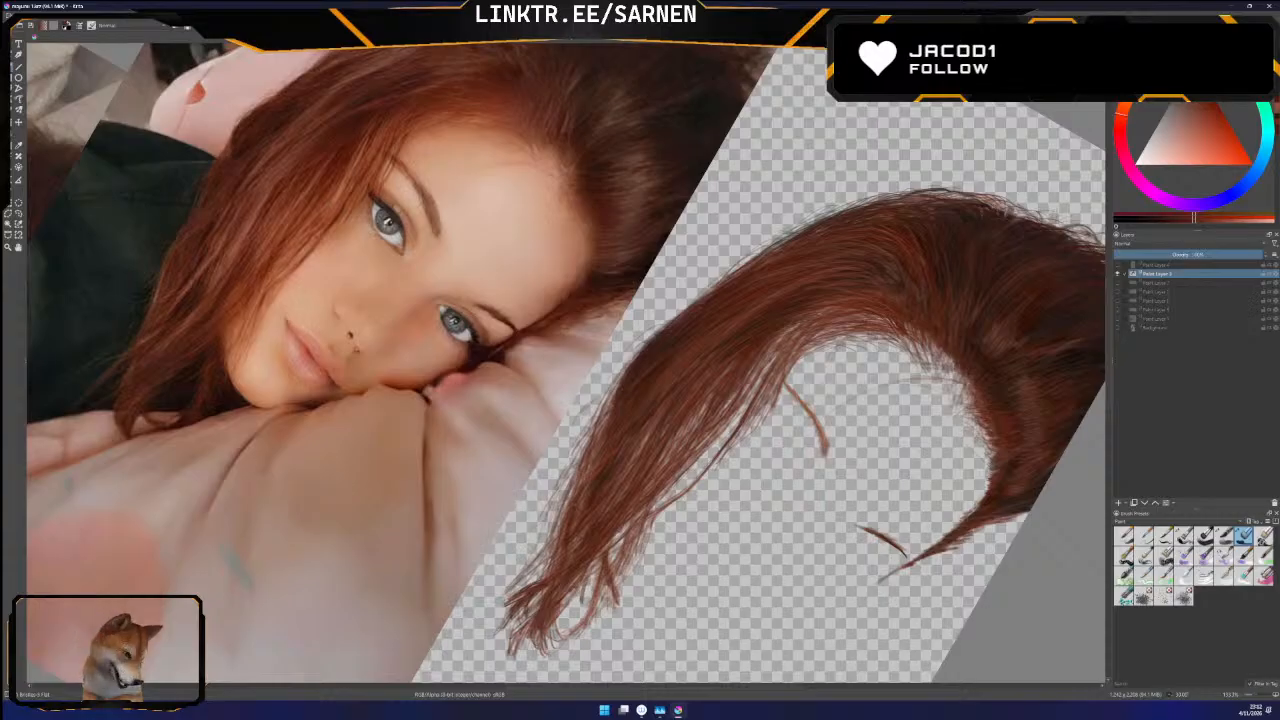
left_click(1118, 328)
left_click(1118, 328)
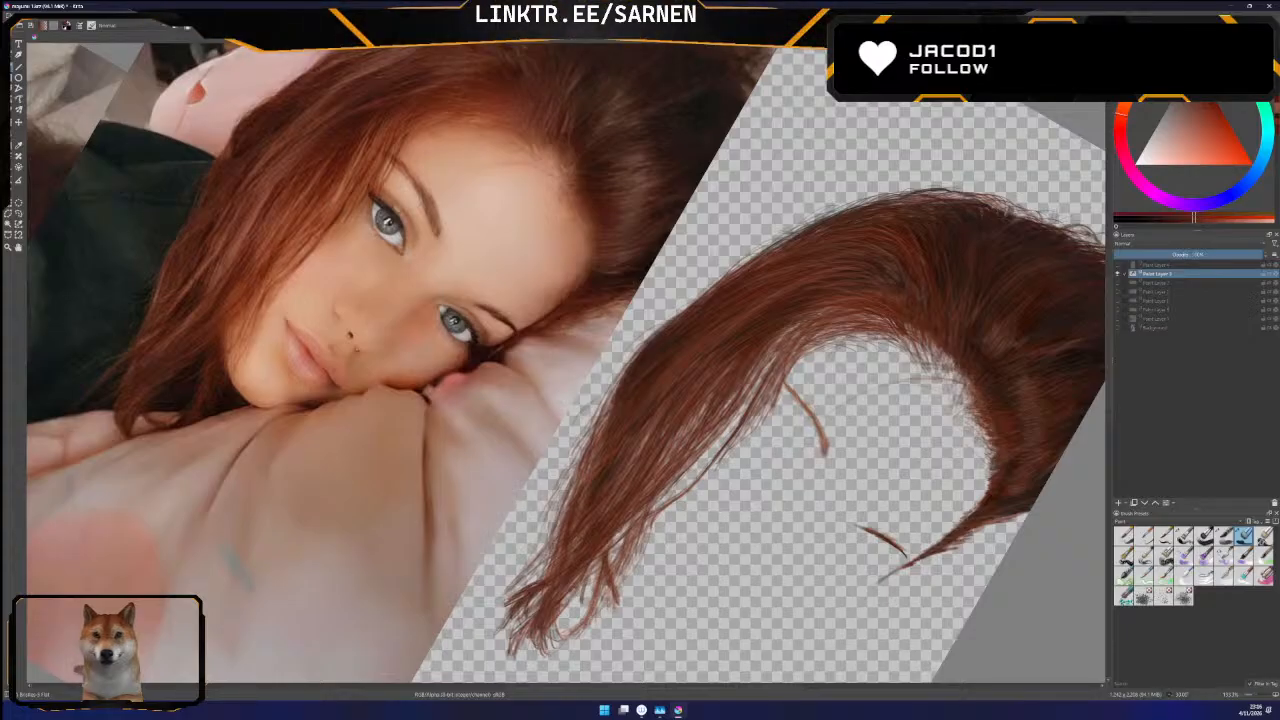
Check the painted strands around the hair's lower tips against the Background photo, leaving only the hair layer visible
left_click(1118, 328)
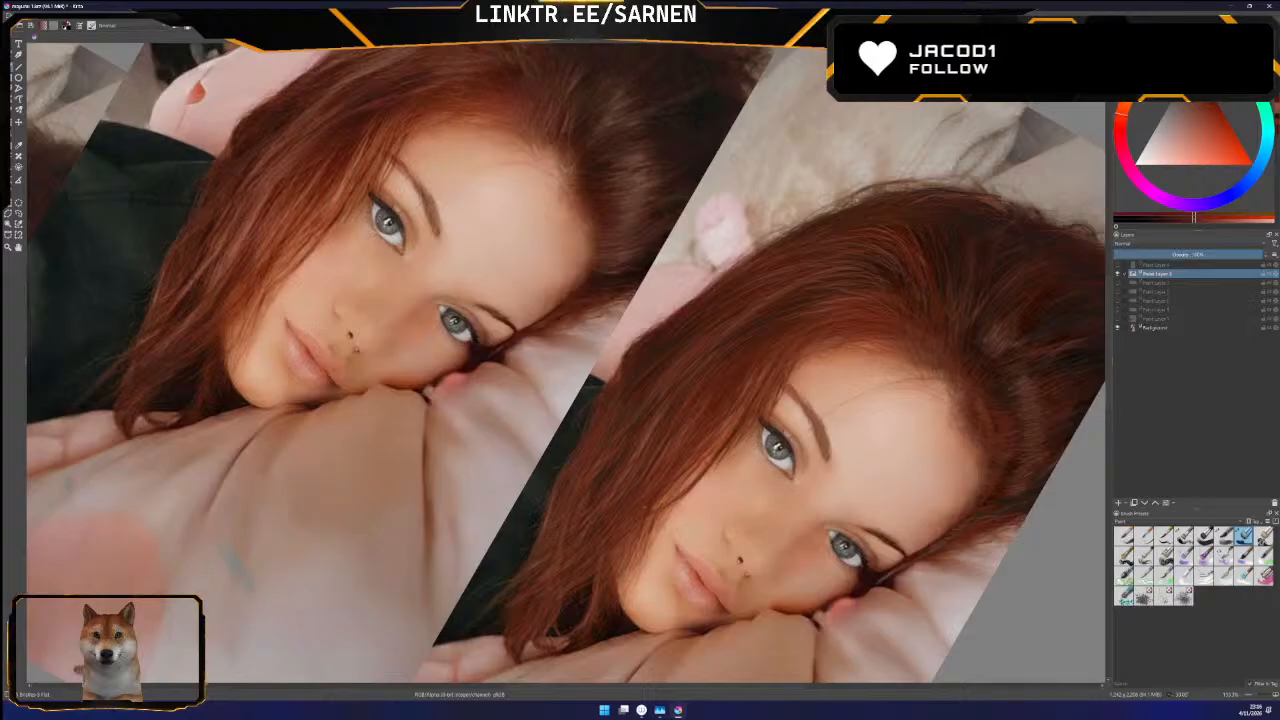
left_click(1118, 327)
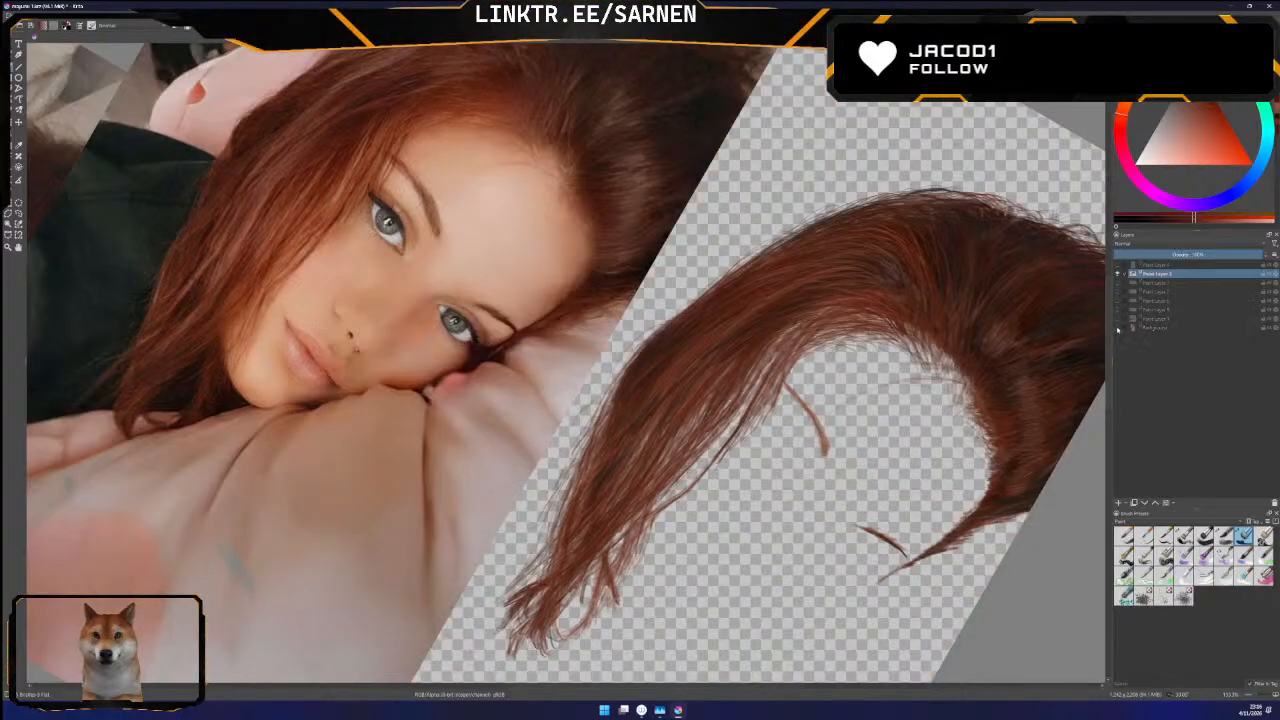
left_click(1118, 327)
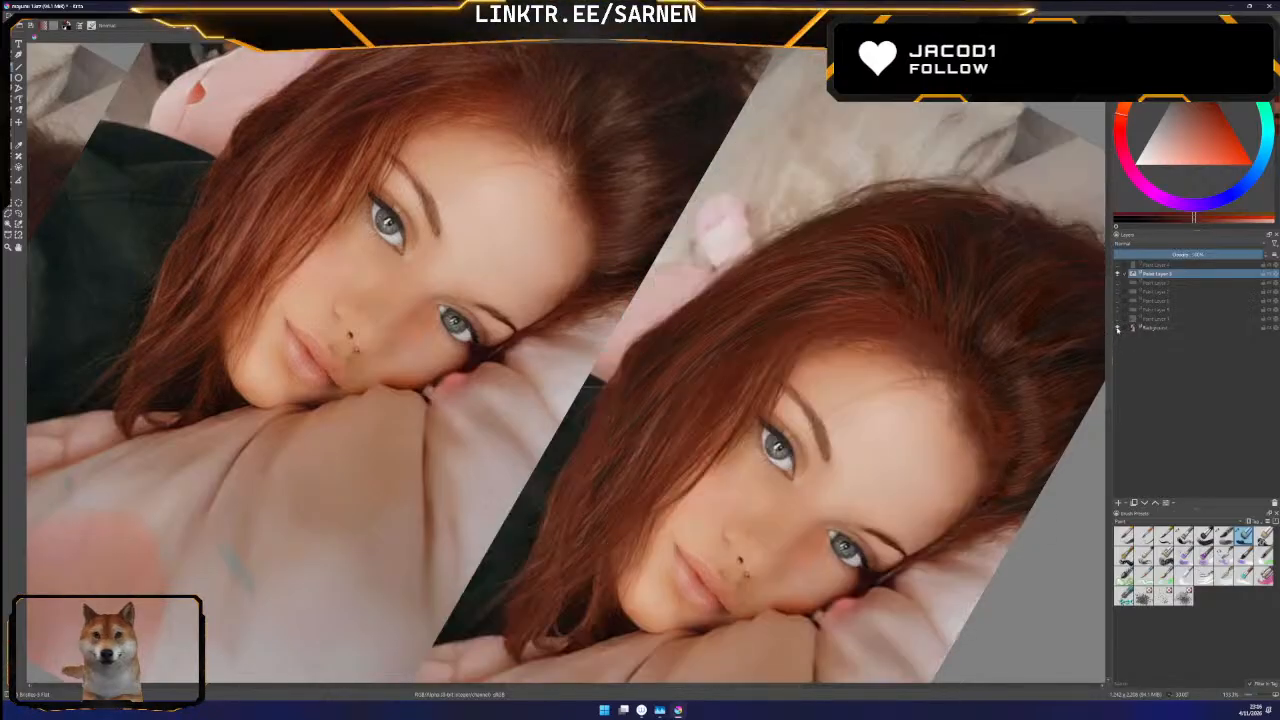
left_click(1118, 327)
left_click(1118, 328)
left_click(1119, 329)
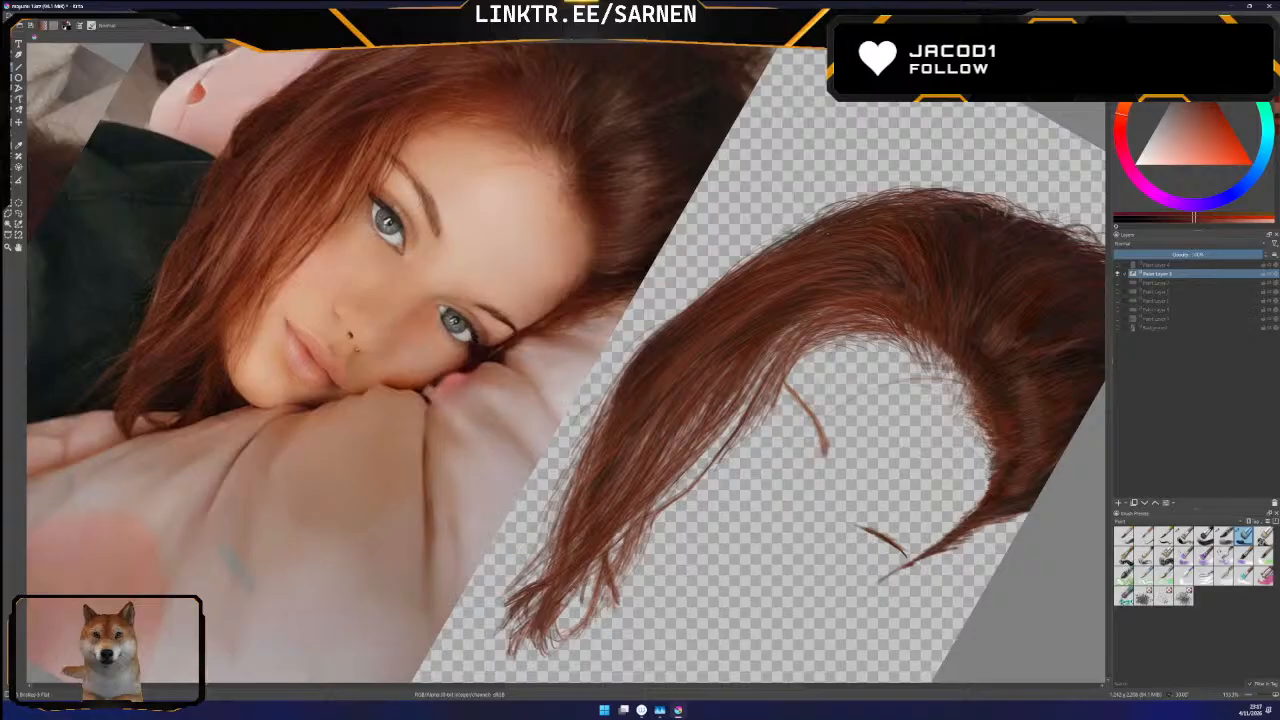
left_click(1118, 328)
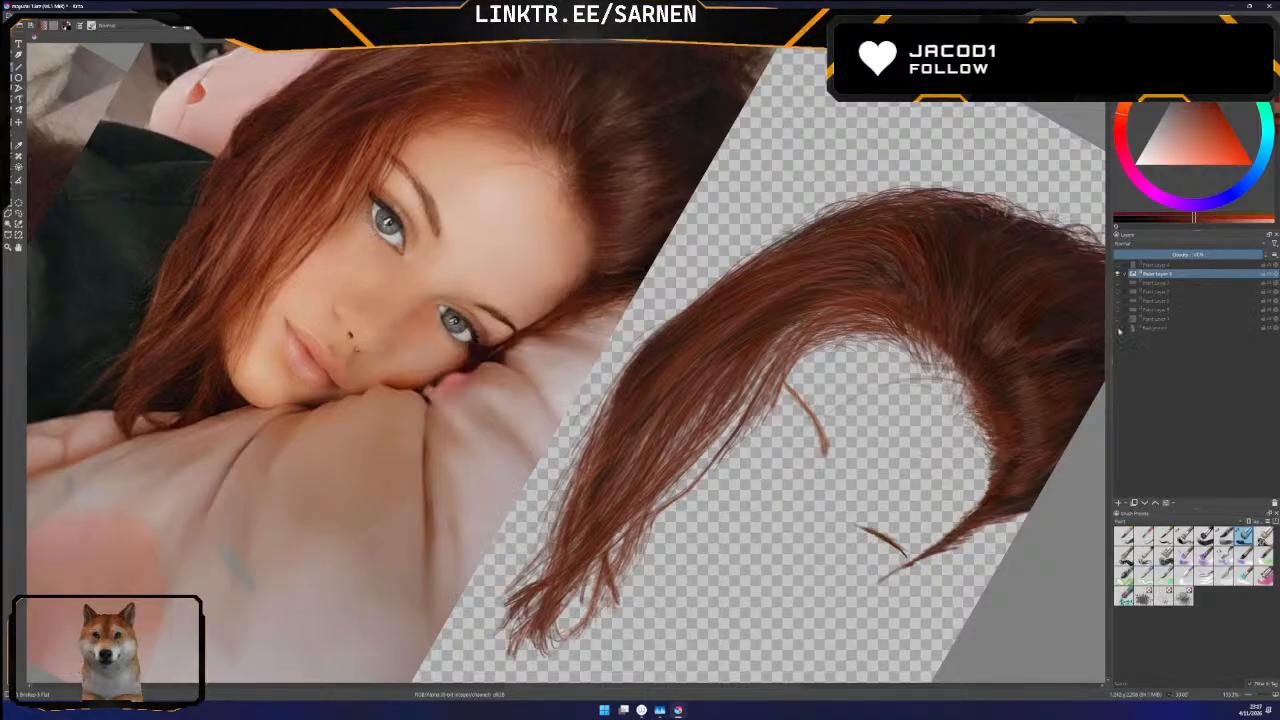
left_click(1118, 328)
left_click(1118, 328)
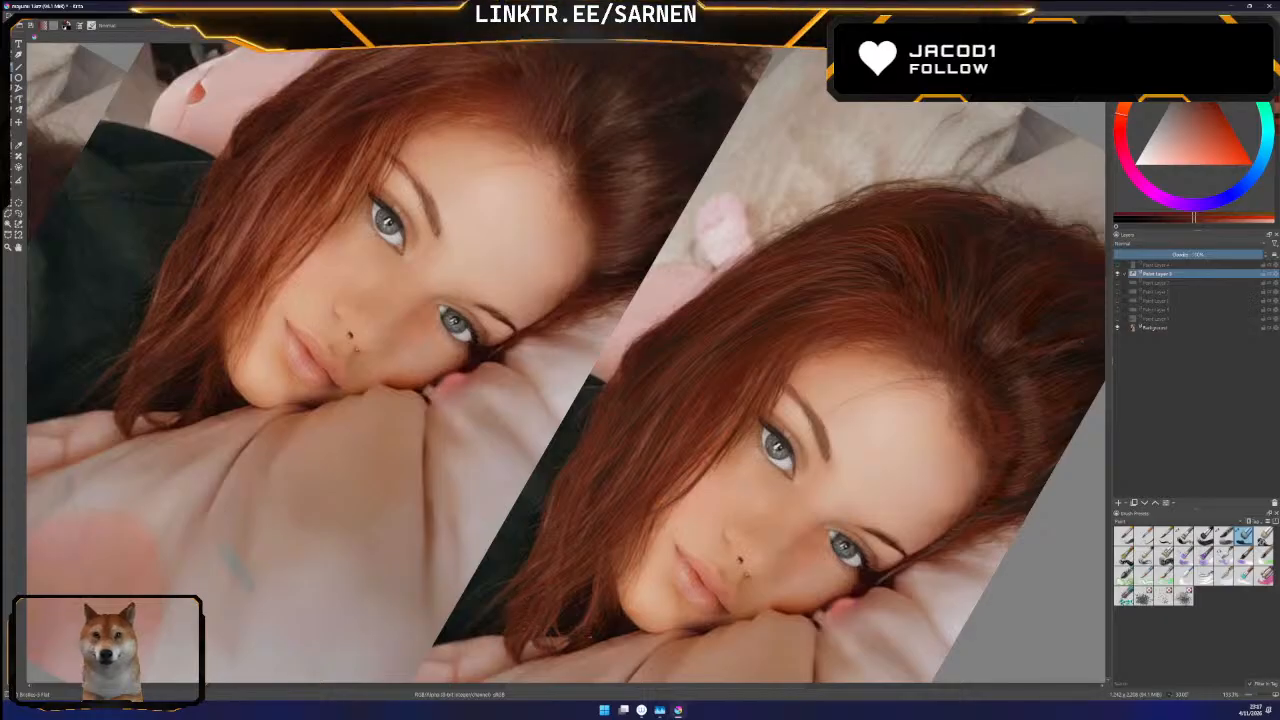
left_click(1117, 328)
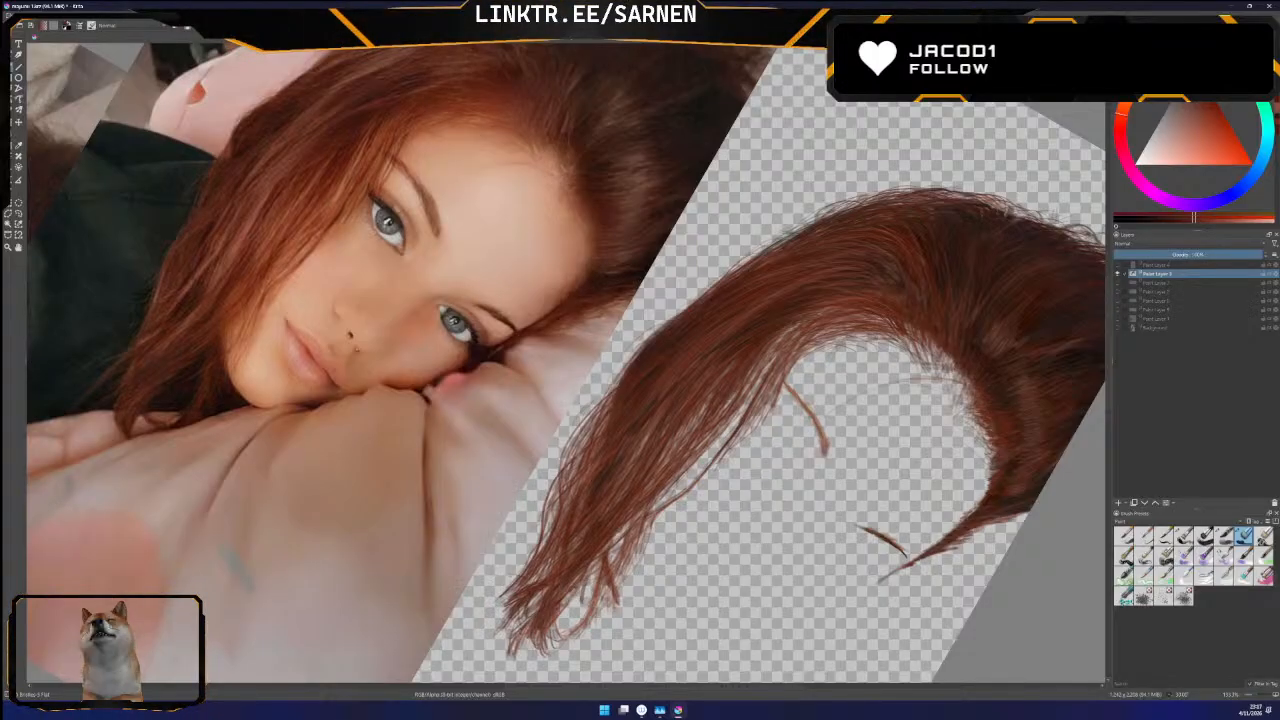
left_click(1116, 330)
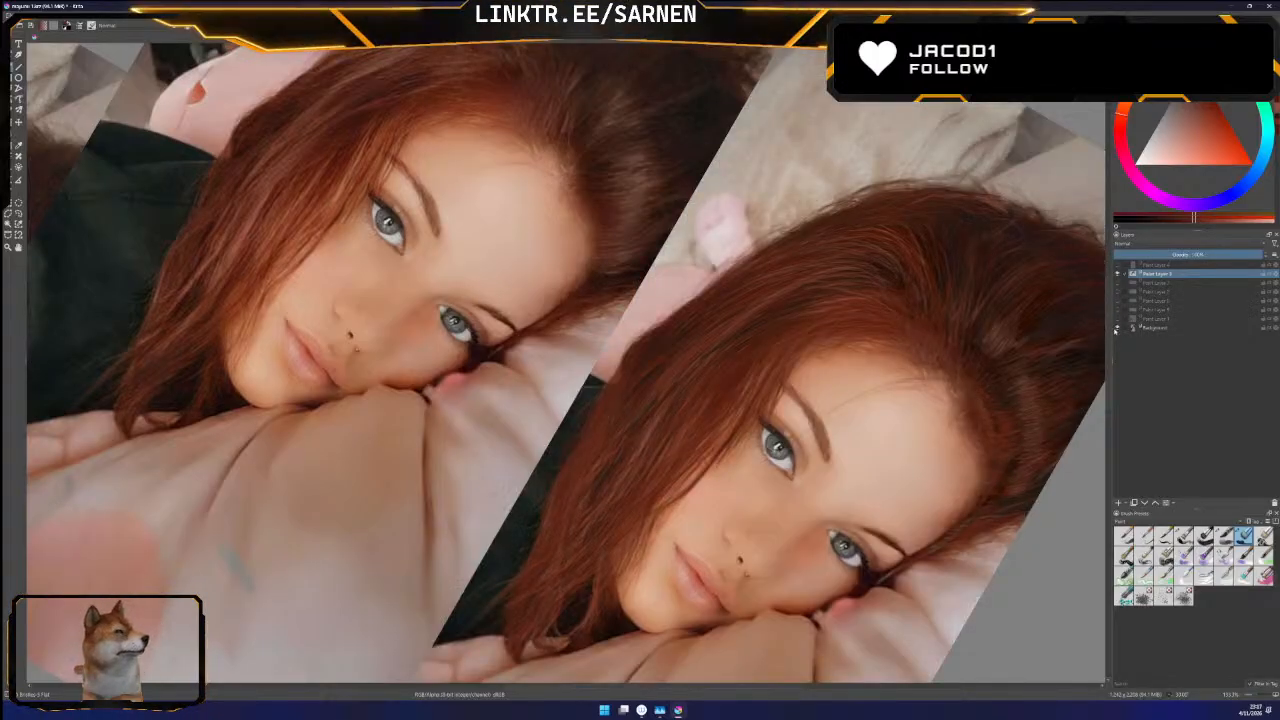
left_click(1116, 331)
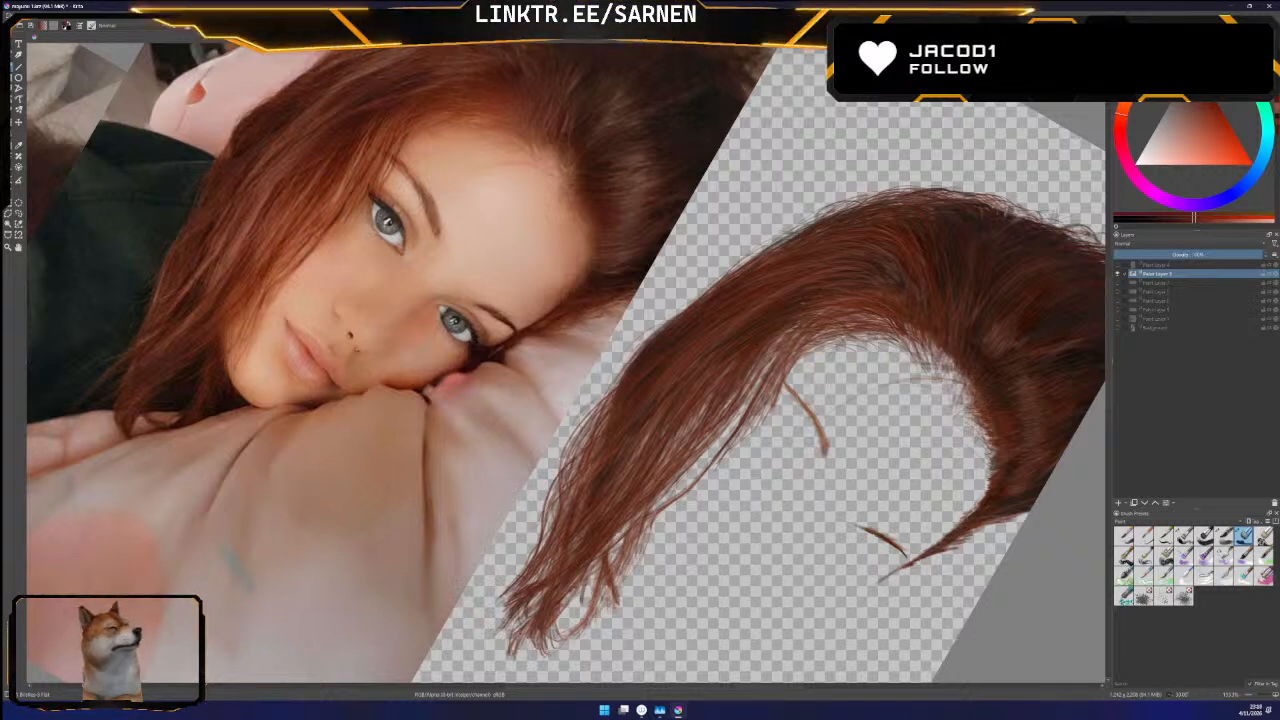
Compare the hair painting with the original photo once more by toggling the Background layer, keeping the photo hidden at the end
left_click(1118, 328)
left_click(1150, 328)
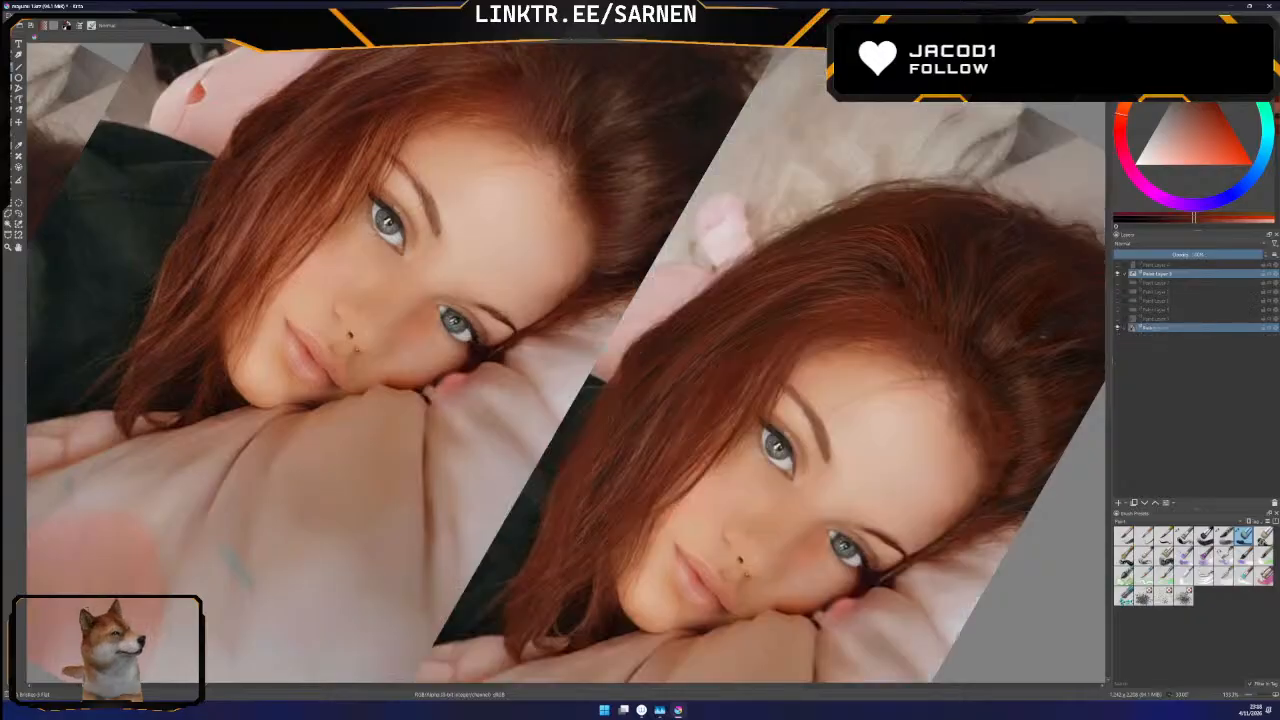
left_click(1118, 328)
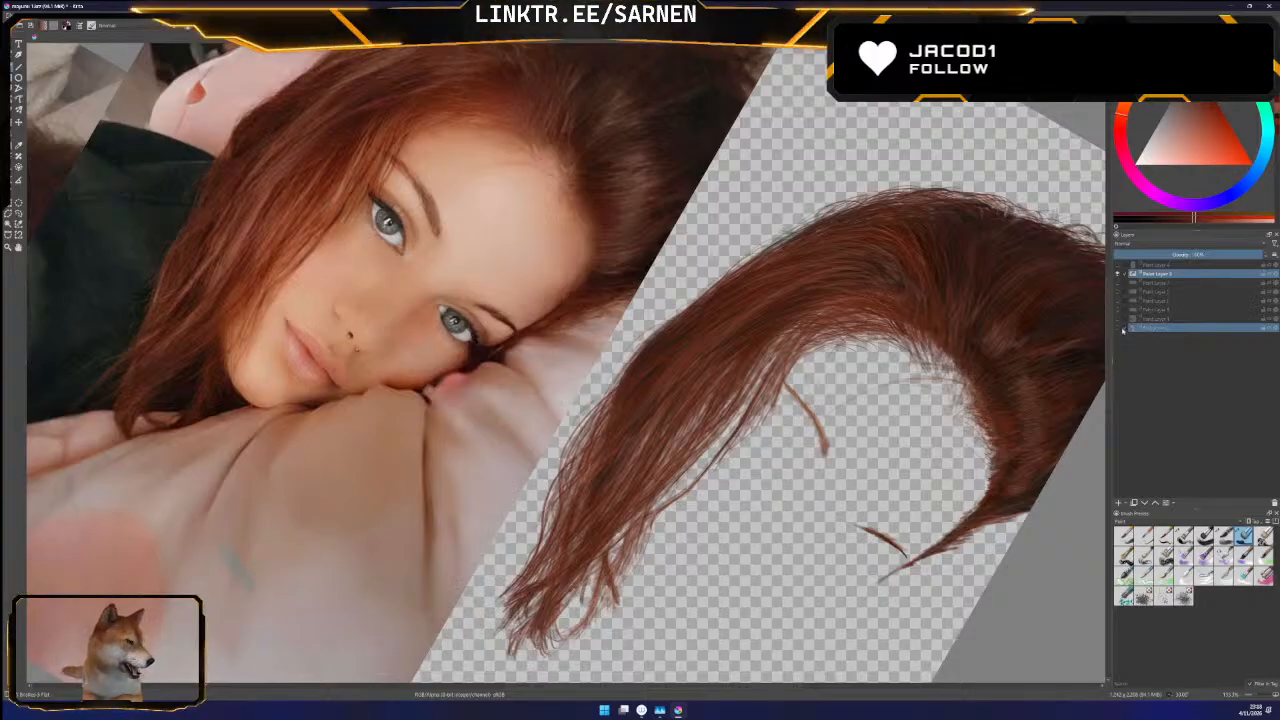
left_click(1118, 328)
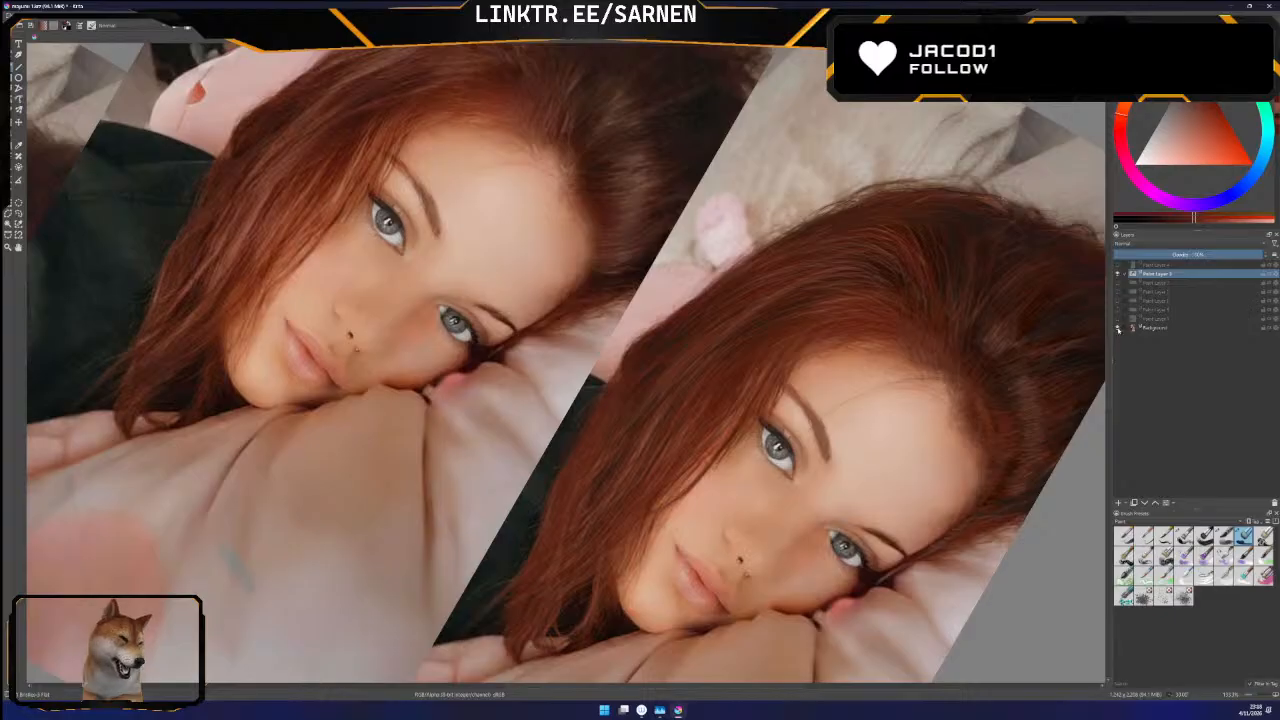
left_click(1118, 328)
left_click(1118, 328)
left_click(1118, 328)
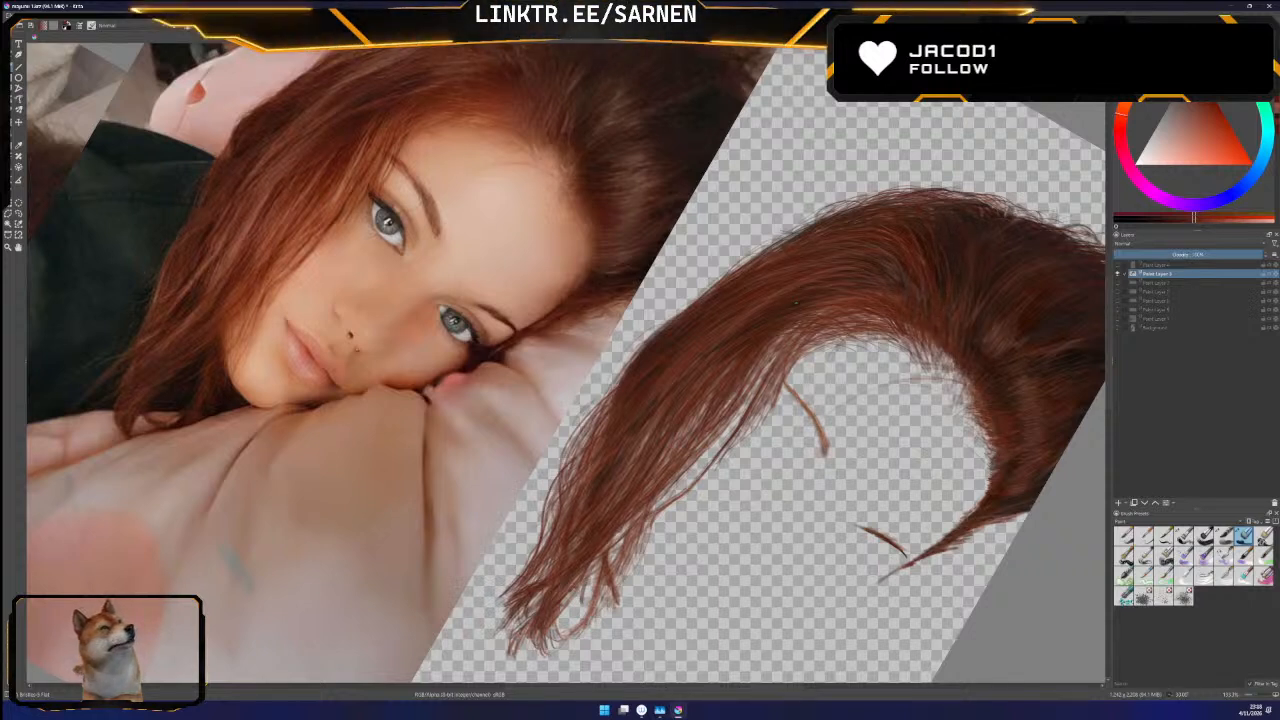
left_click(1118, 328)
left_click(1119, 329)
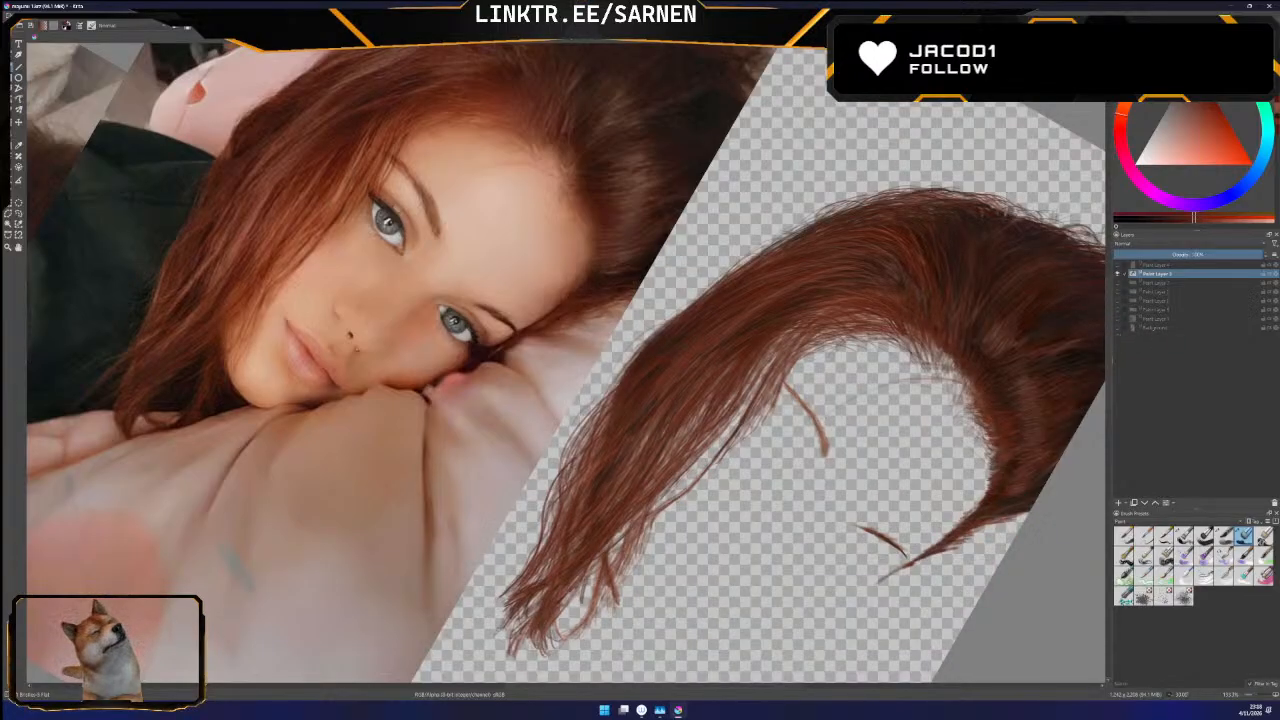
Show the painted face, eye and dark clothing layers beneath the hair, and save the document in Krita Archival Image Format
left_click(1118, 283)
left_click(1118, 292)
left_click(1118, 301)
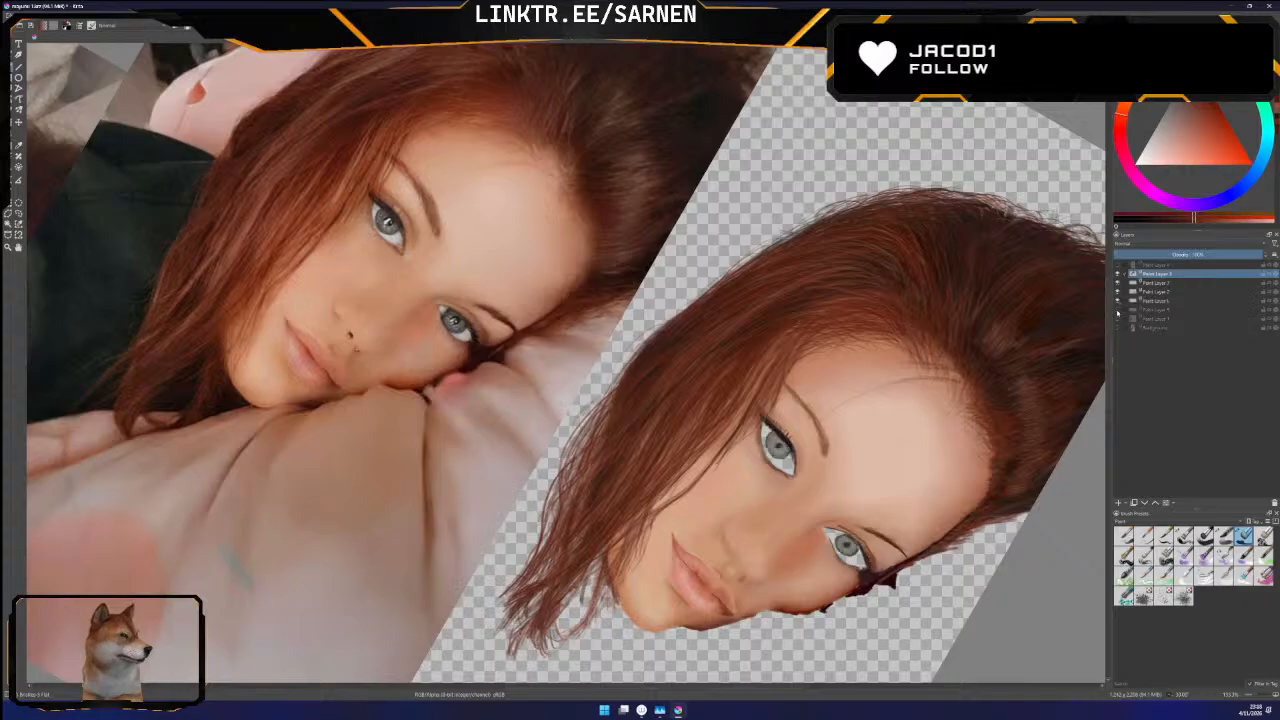
left_click(1118, 310)
left_click(1118, 319)
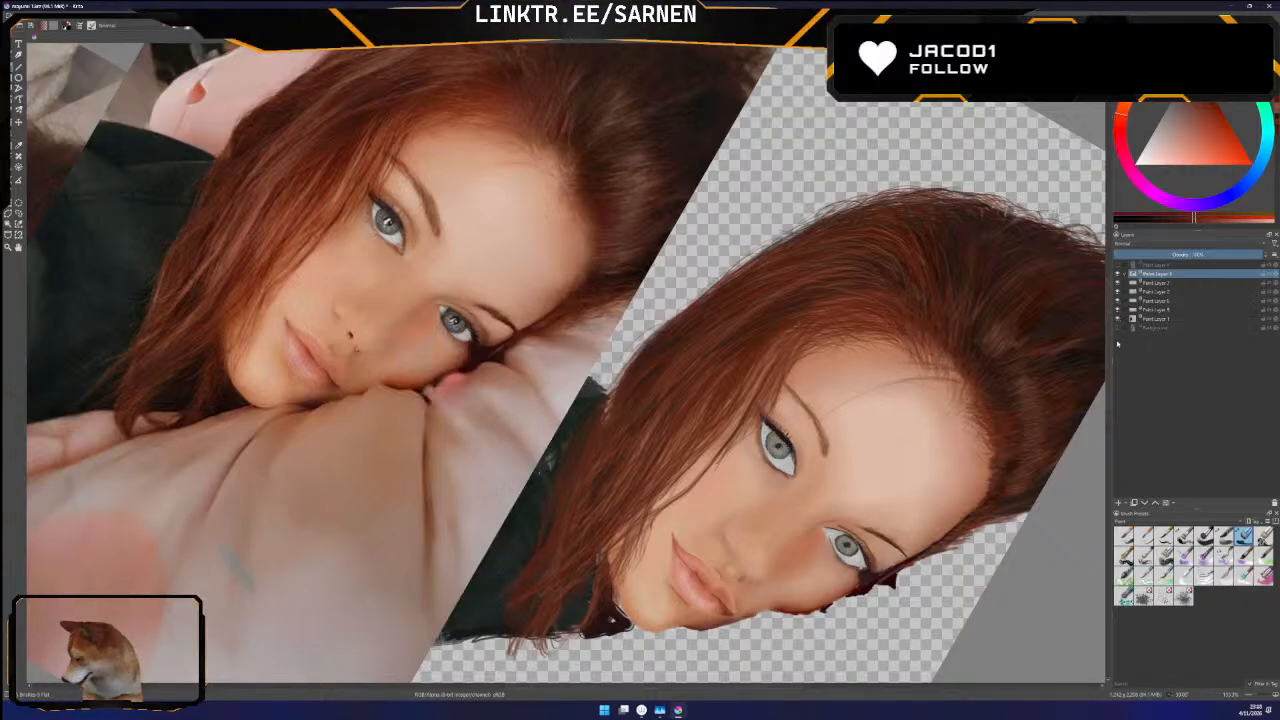
key("ctrl+s")
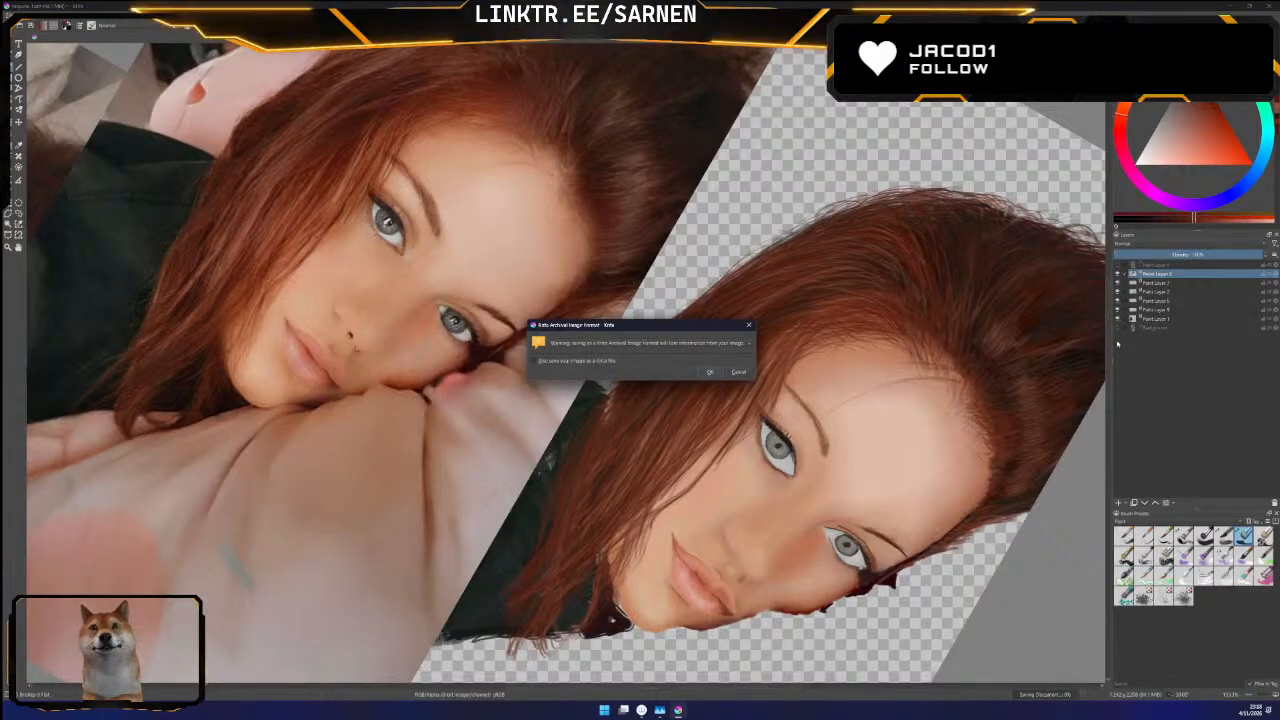
left_click(709, 372)
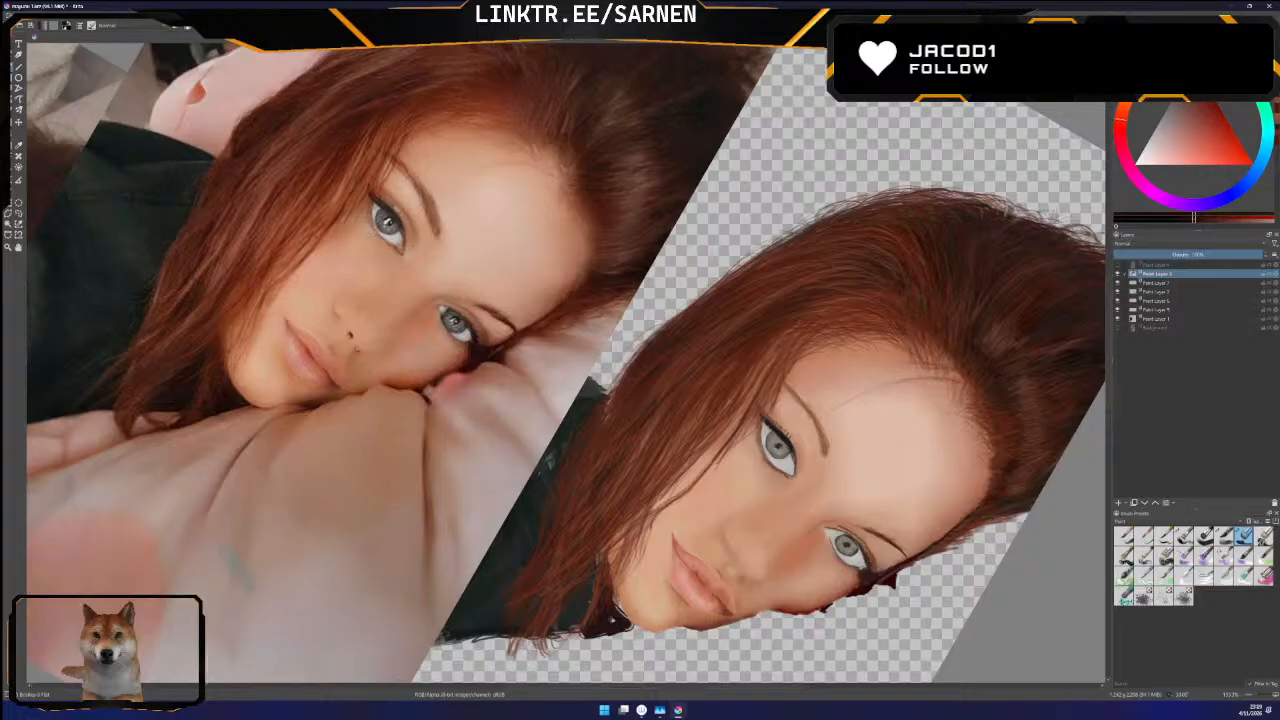
Check the complete painted portrait against the Background photo, and reframe the canvas with the photo hidden
left_click(1118, 328)
left_click(1118, 328)
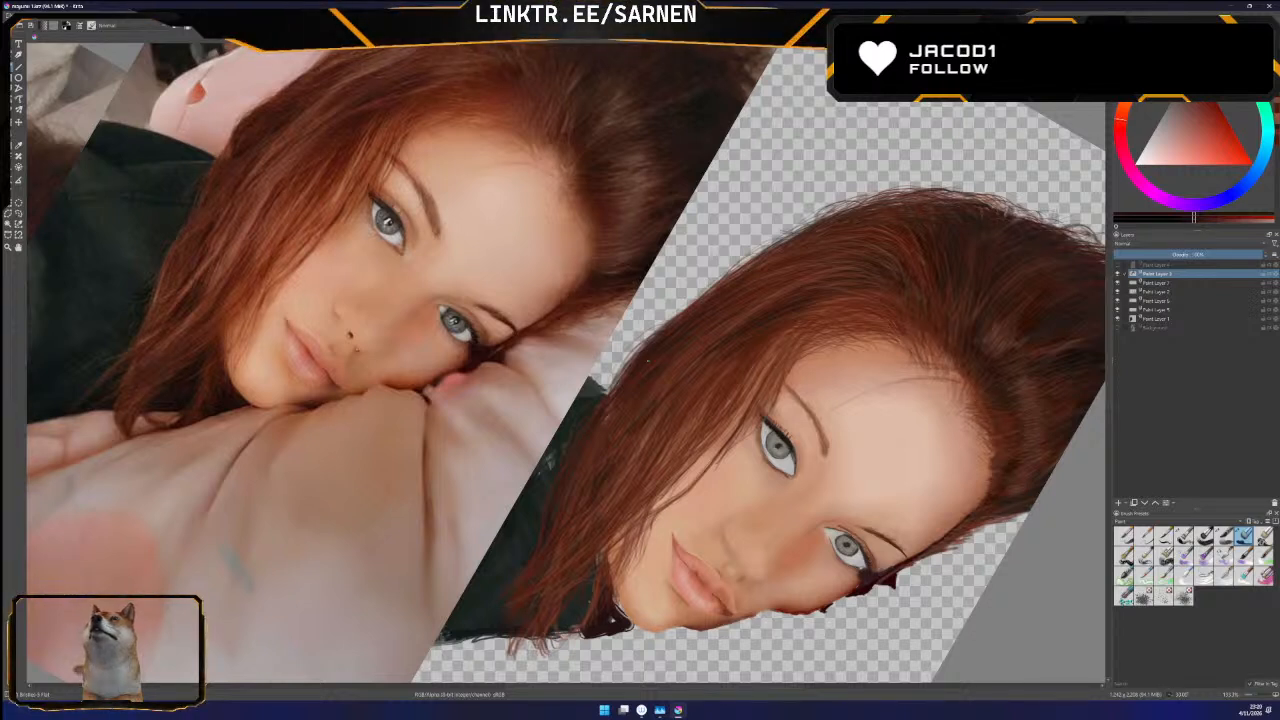
left_click_drag(600, 300, 600, 401)
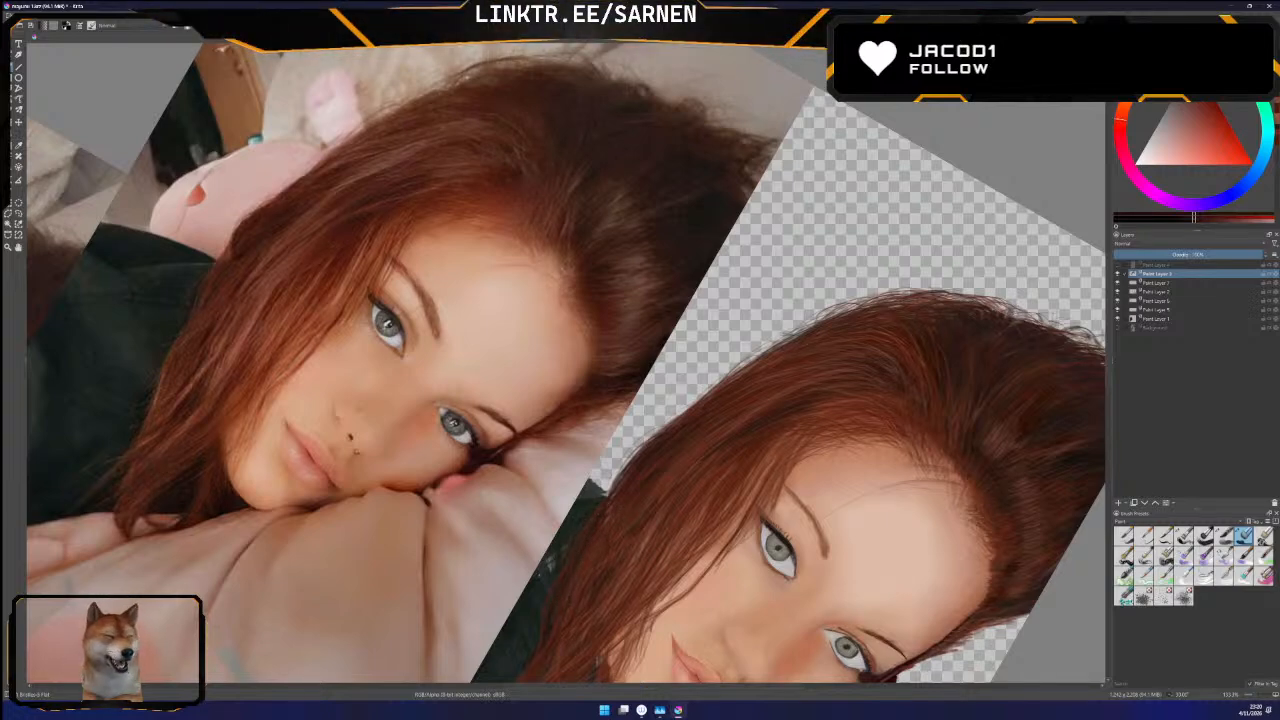
left_click_drag(1108, 332, 1111, 343)
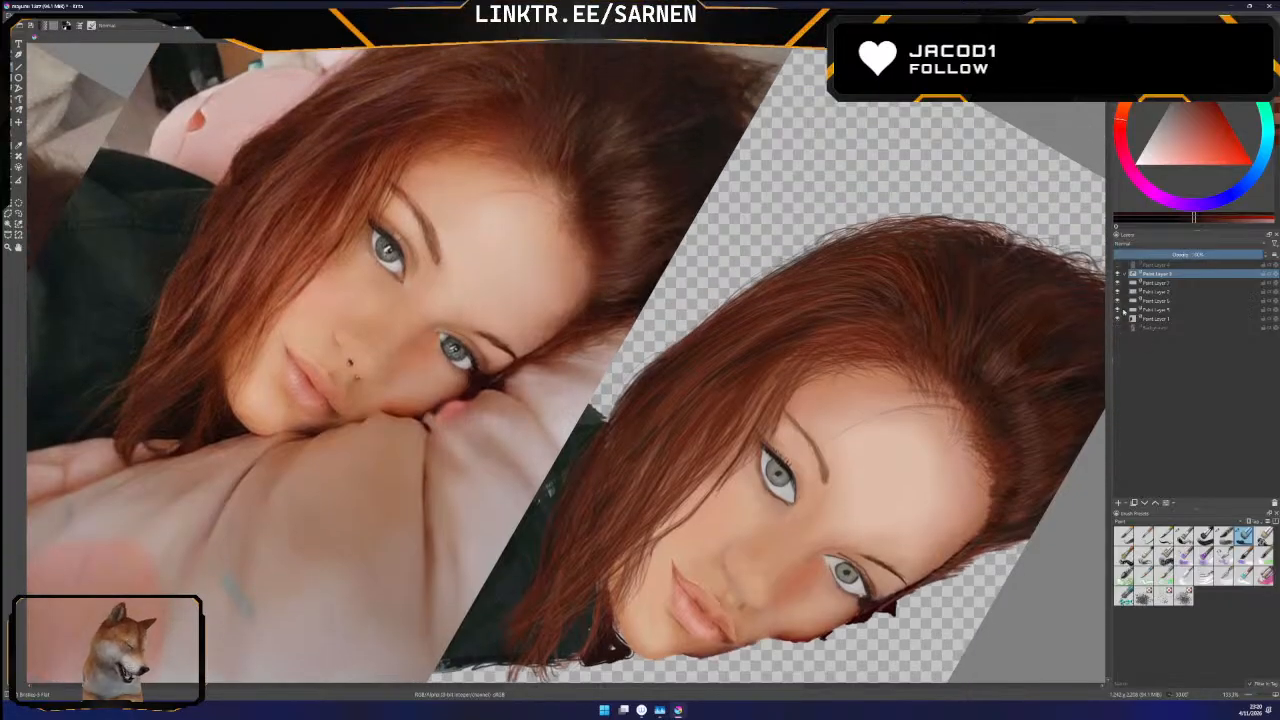
Examine the eyelash, face and clothing paint layers one at a time by toggling their visibility, leaving the dark clothing hidden
left_click(1118, 291)
left_click(1118, 291)
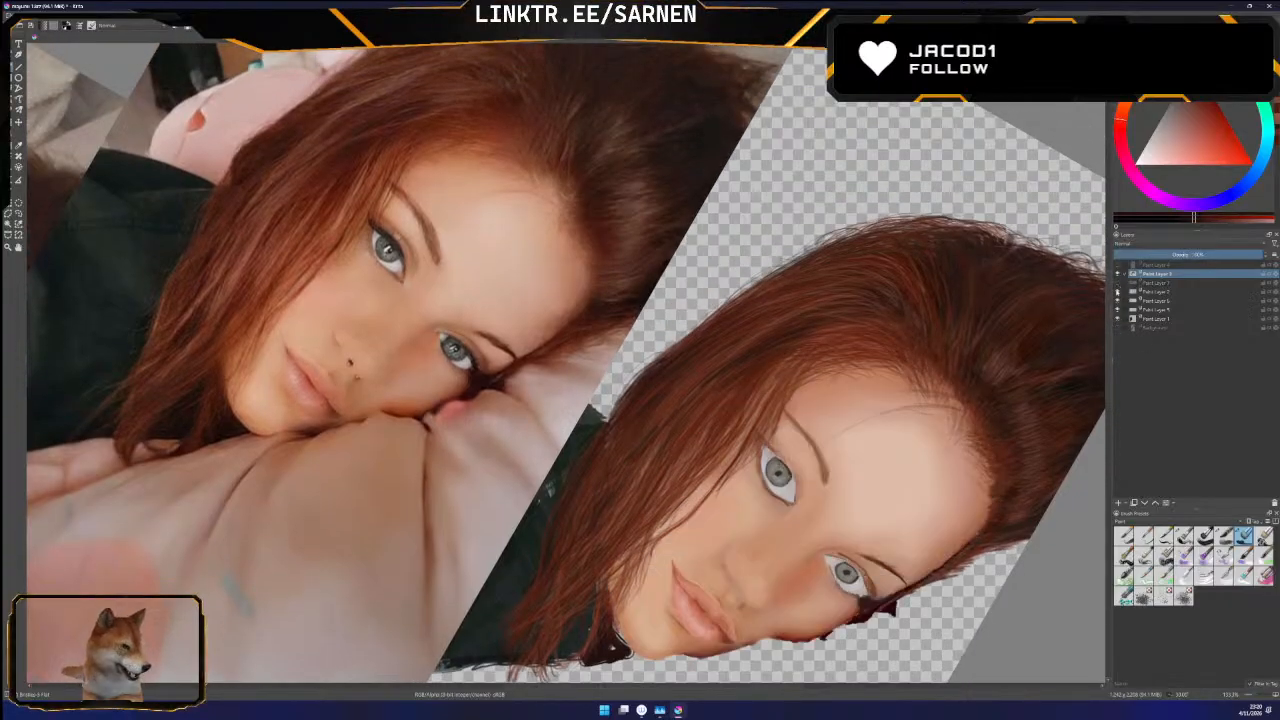
left_click(1118, 291)
left_click(1118, 283)
left_click(1118, 291)
left_click(1118, 301)
left_click(1118, 301)
left_click(1118, 310)
left_click(1118, 318)
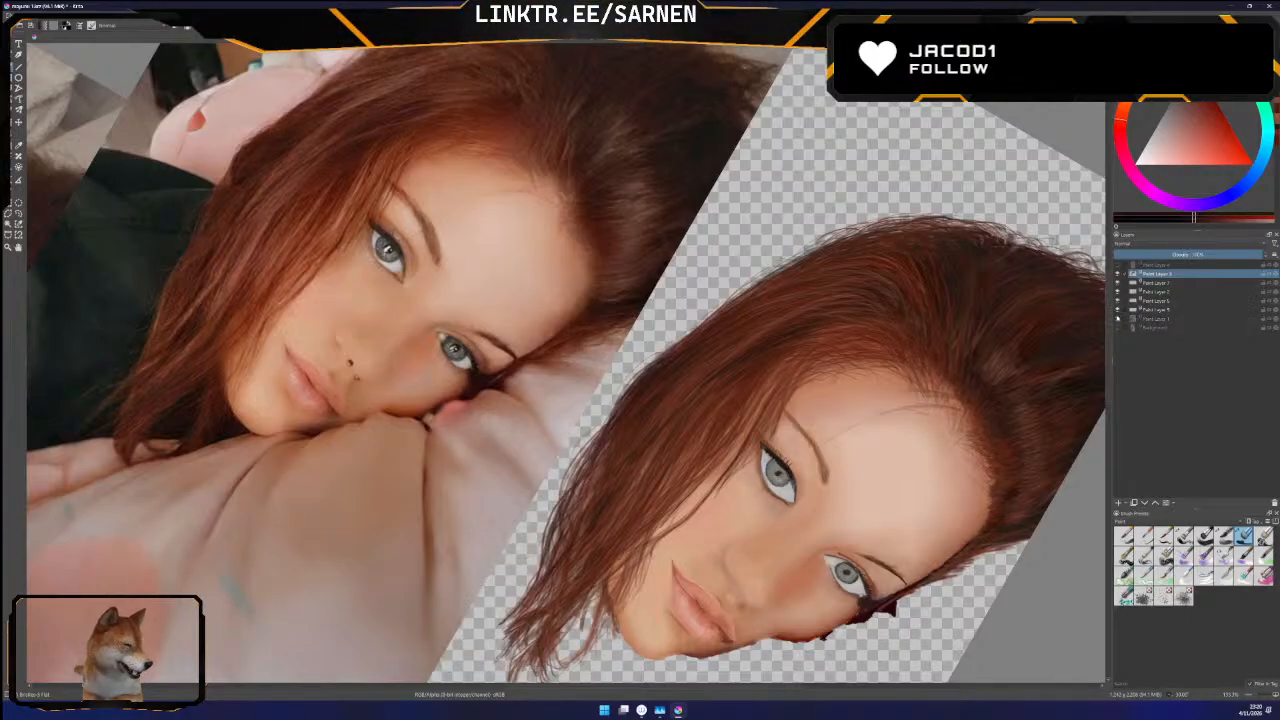
left_click(1118, 318)
left_click(1118, 318)
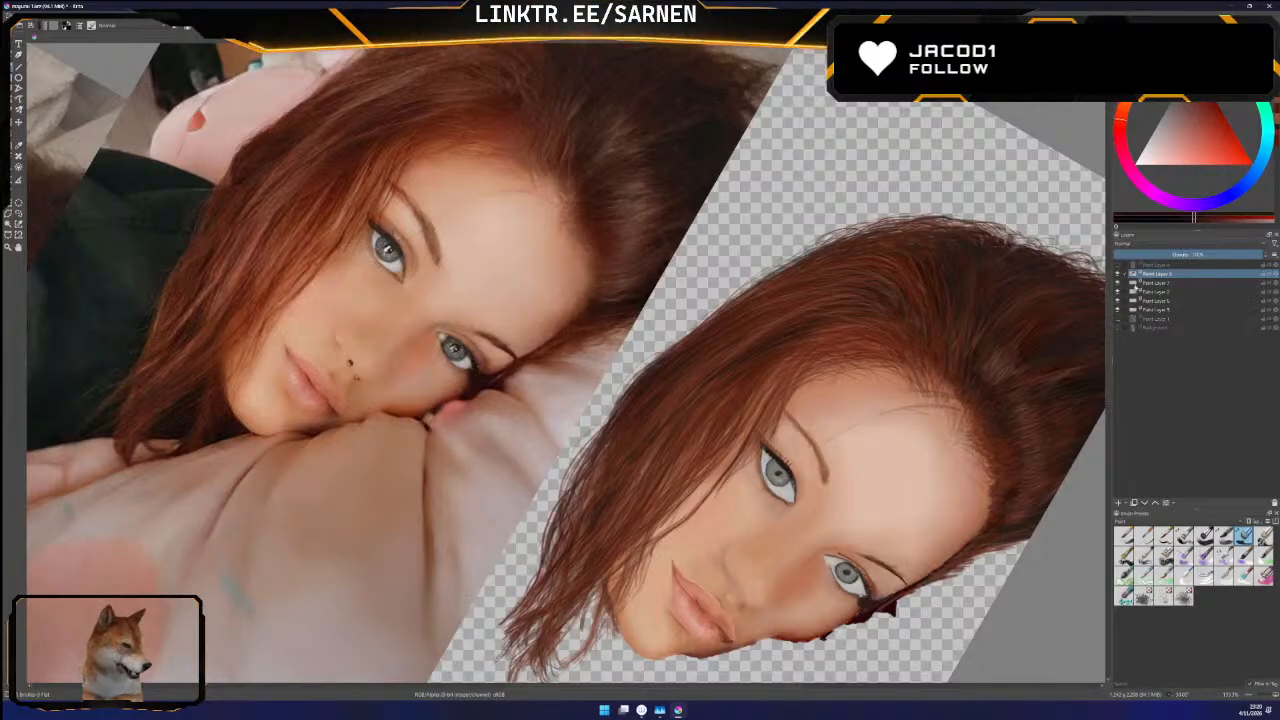
Hide the painted face layer and compare the remaining hair and eye layers with the Background photo, keeping the photo hidden at the end
left_click(1118, 284)
left_click(1118, 284)
left_click(1118, 292)
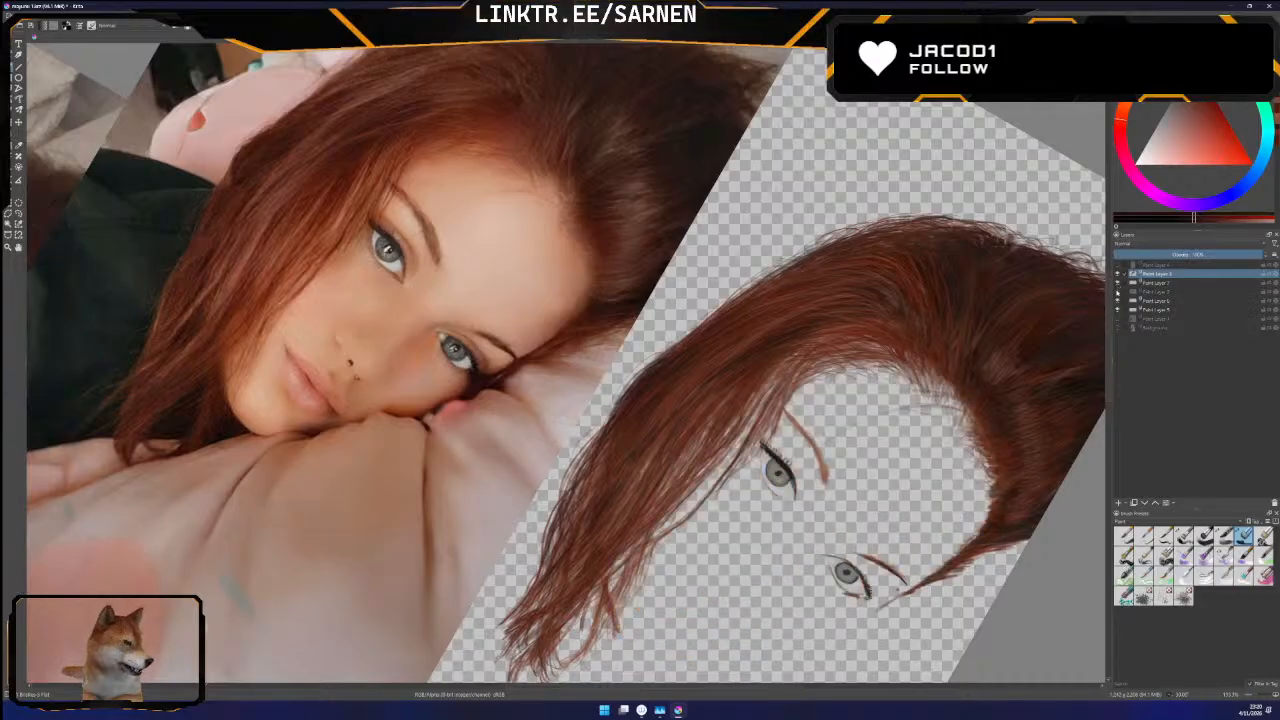
left_click(1118, 327)
left_click(1118, 327)
left_click(1118, 327)
left_click(1118, 327)
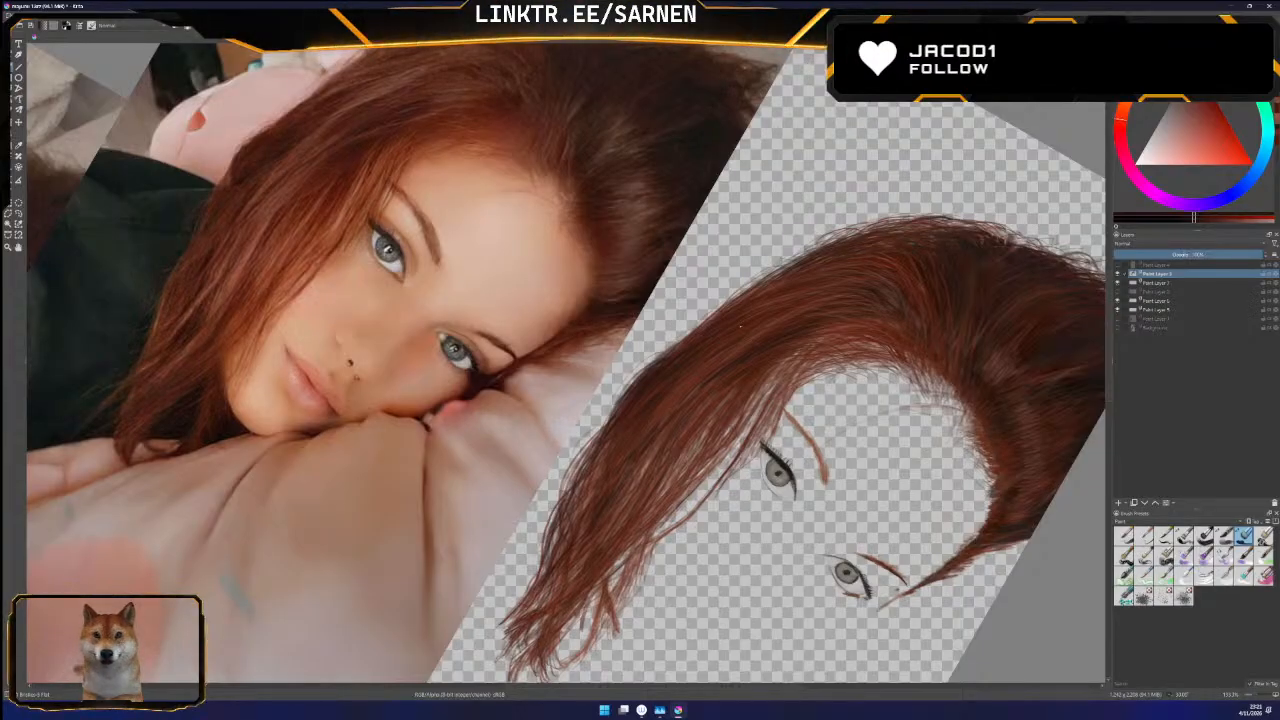
Show the Background photo and compare it with the painted hair by toggling the hair layer off and on
scroll(1100, 371, "up", 3)
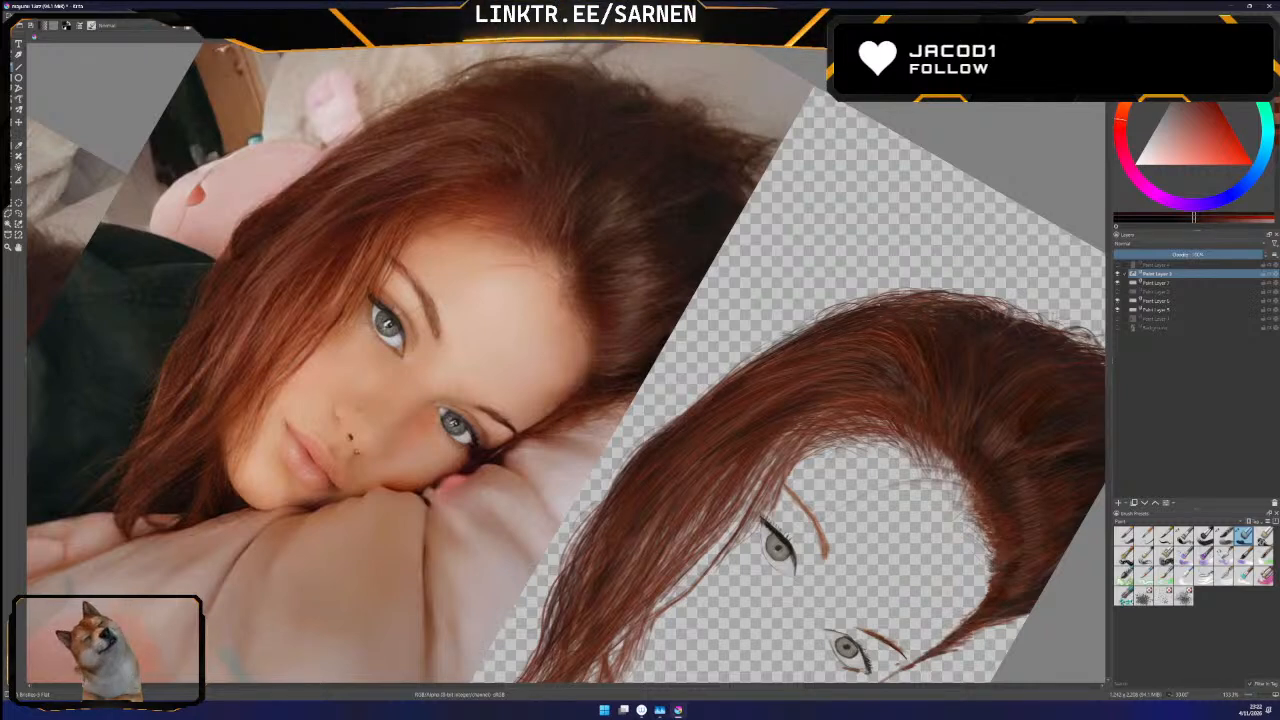
scroll(1108, 338, "down", 3)
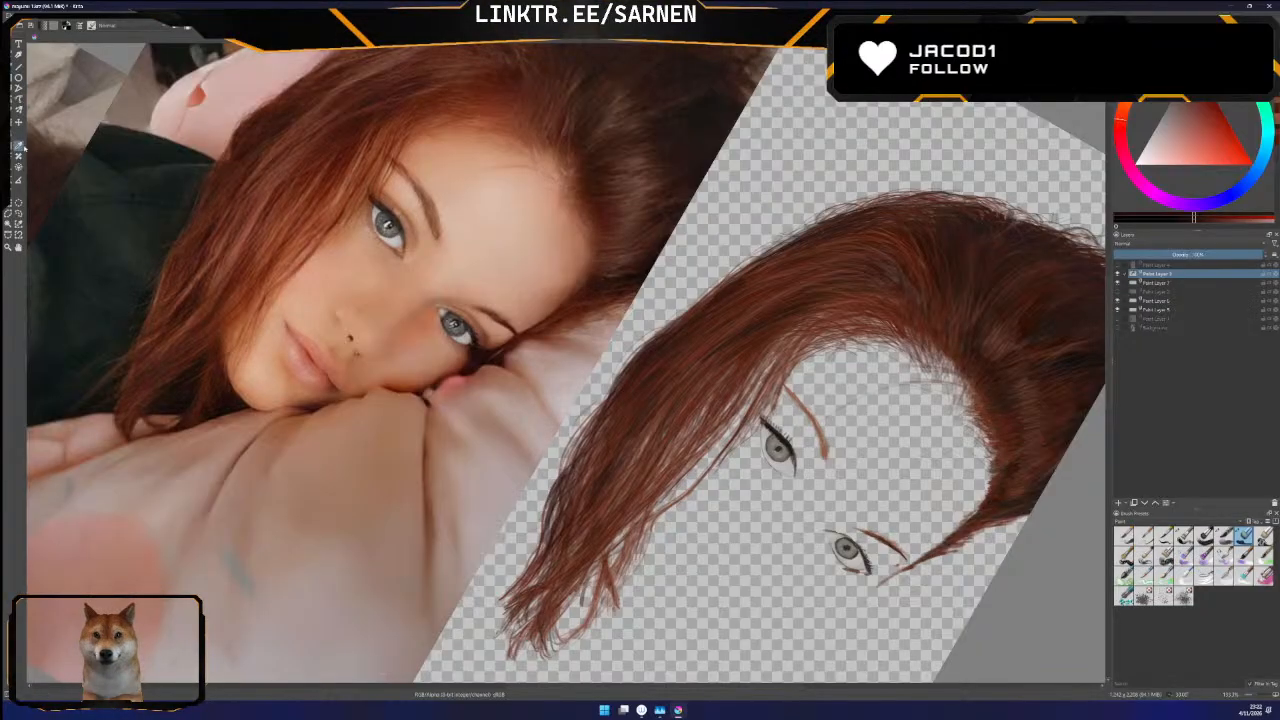
left_click(1119, 328)
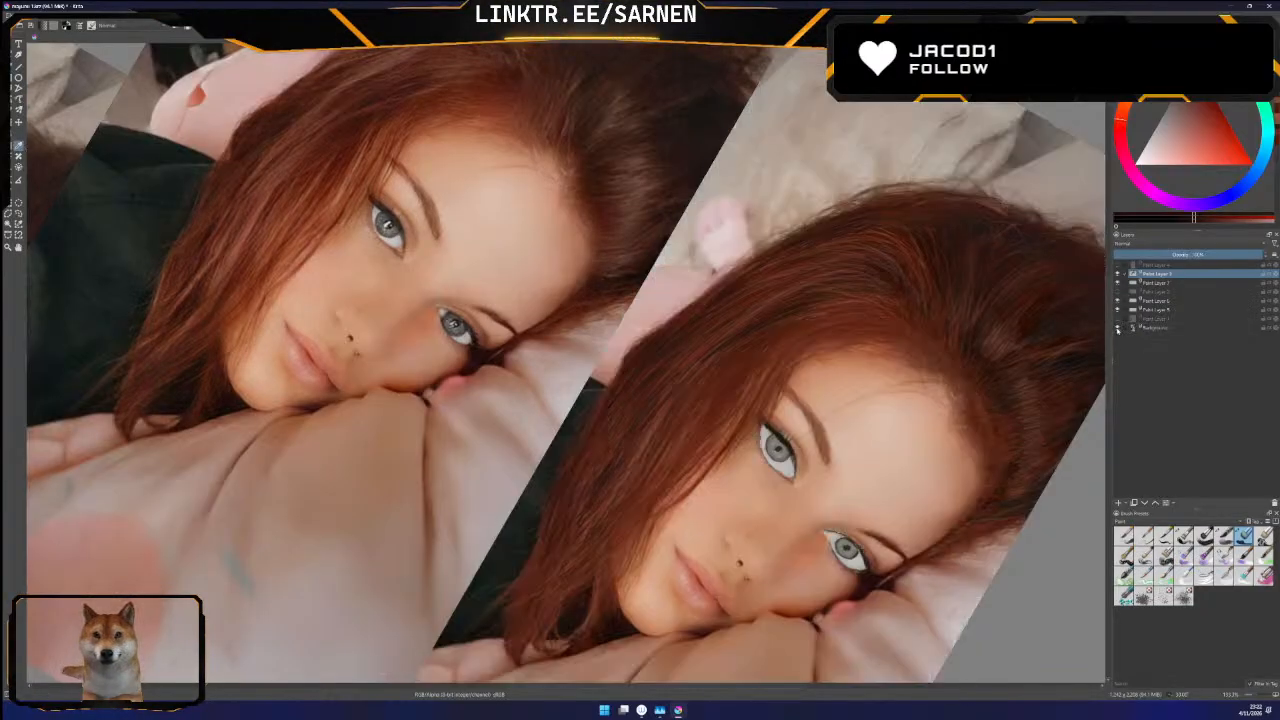
left_click(1118, 274)
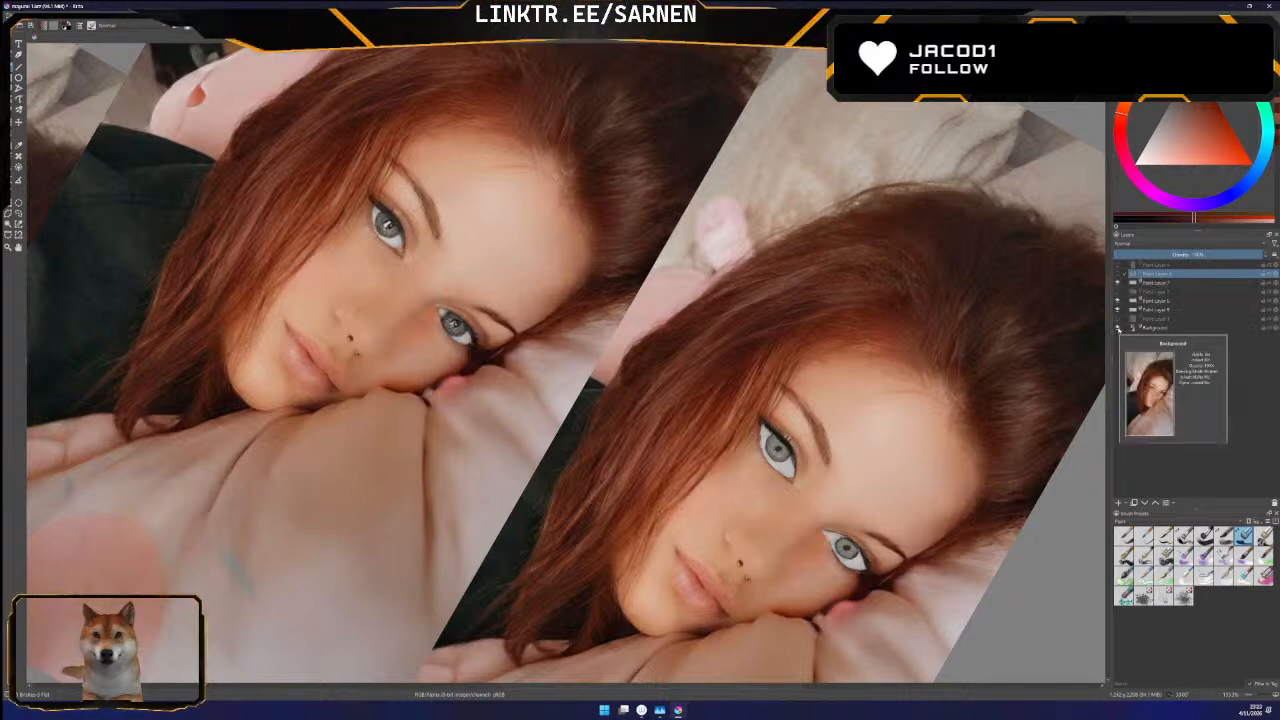
left_click(1117, 274)
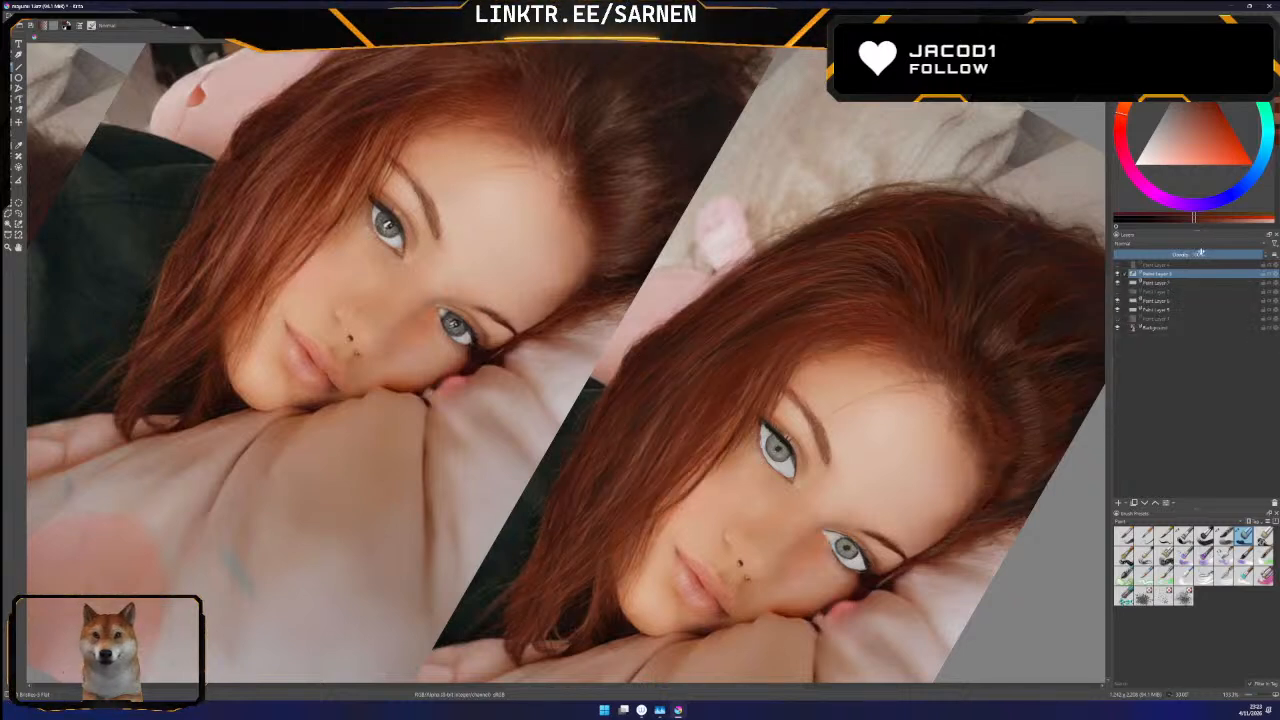
Check the hair layer at strongly reduced opacity with the Background photo hidden and shown, and restore the layer to 100% opacity
left_click_drag(1198, 254, 1141, 299)
left_click(1118, 328)
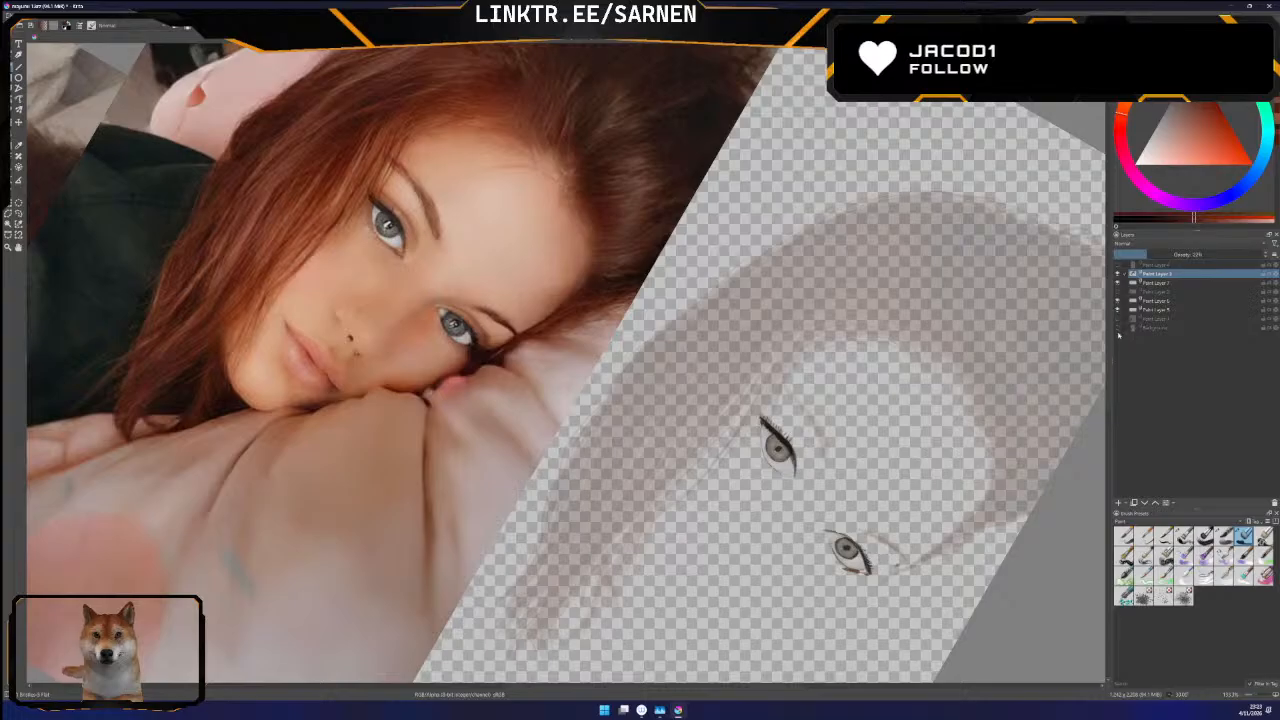
left_click(1118, 328)
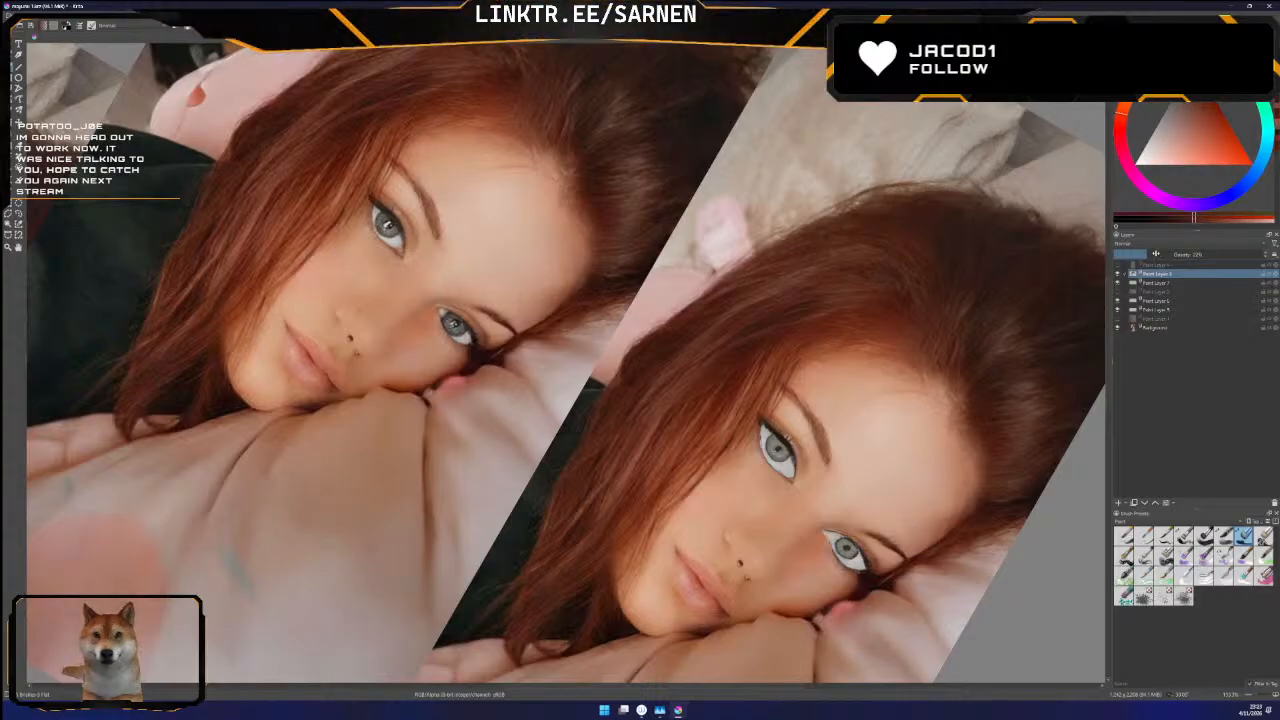
left_click_drag(1146, 254, 1270, 254)
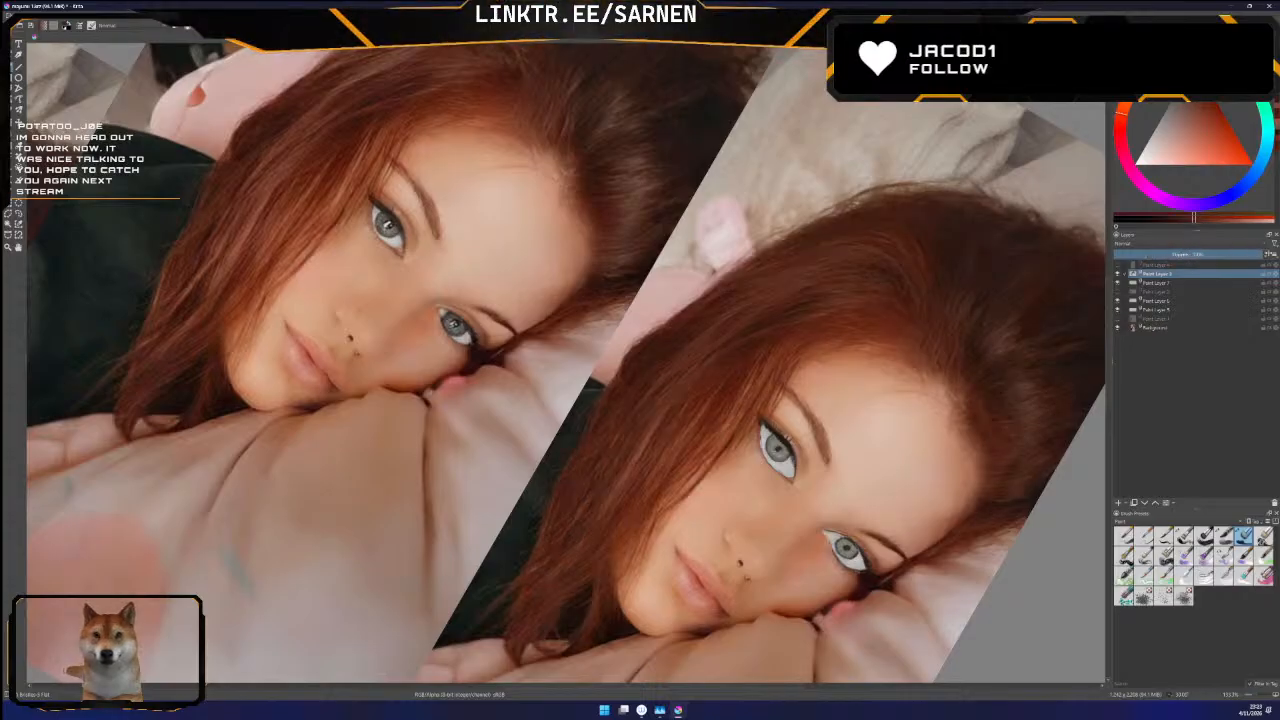
Hide the Background photo after a final comparison with the hair, and save the document in Krita Archival Image Format
left_click(1117, 328)
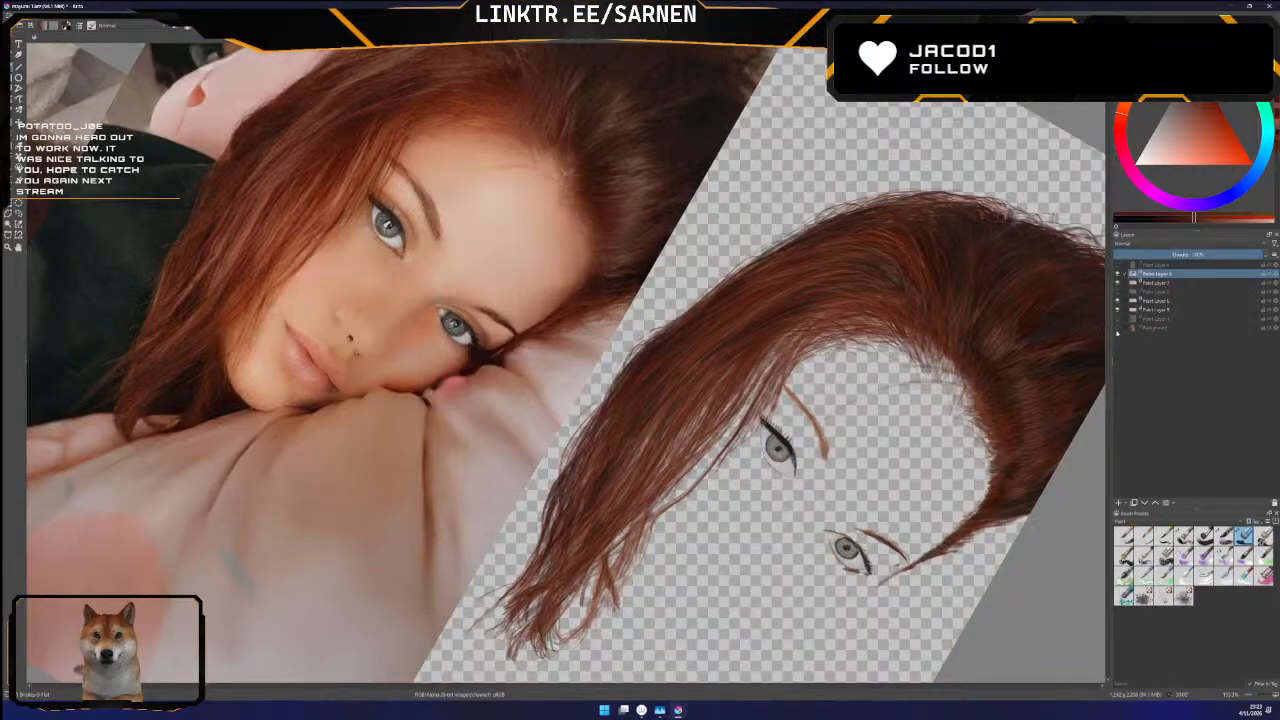
left_click(1117, 328)
left_click(1117, 328)
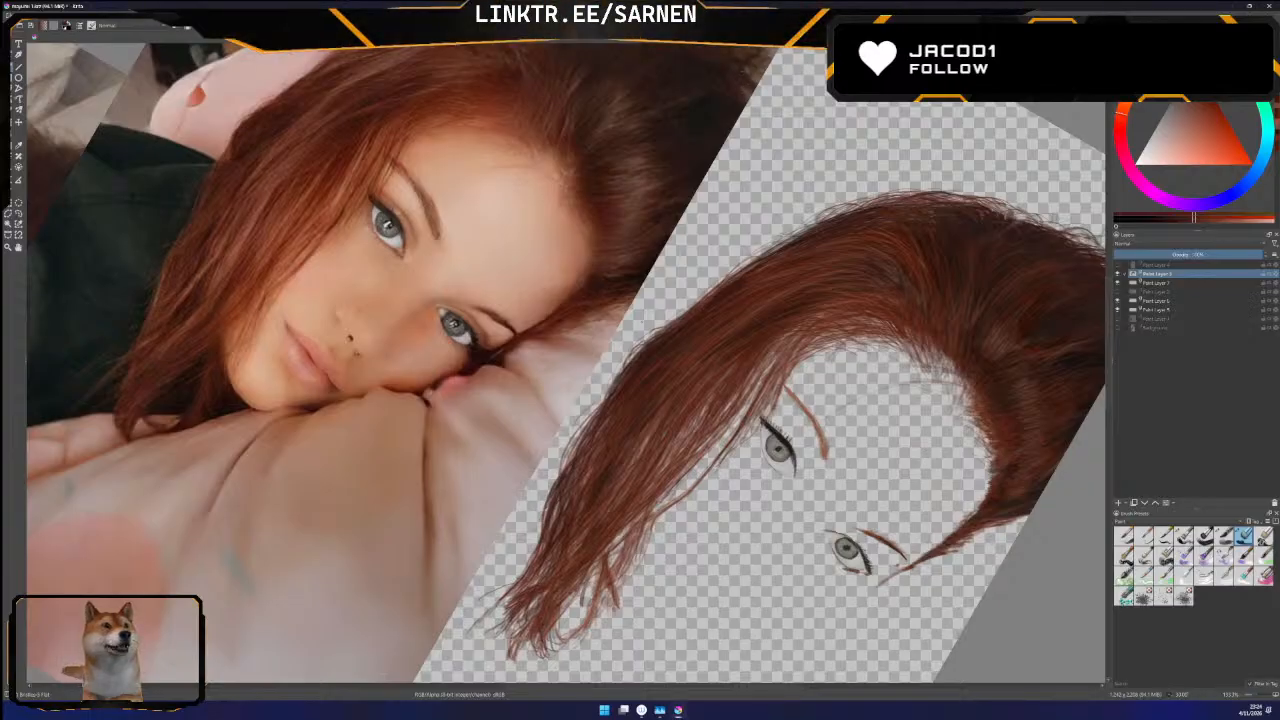
key("ctrl+s")
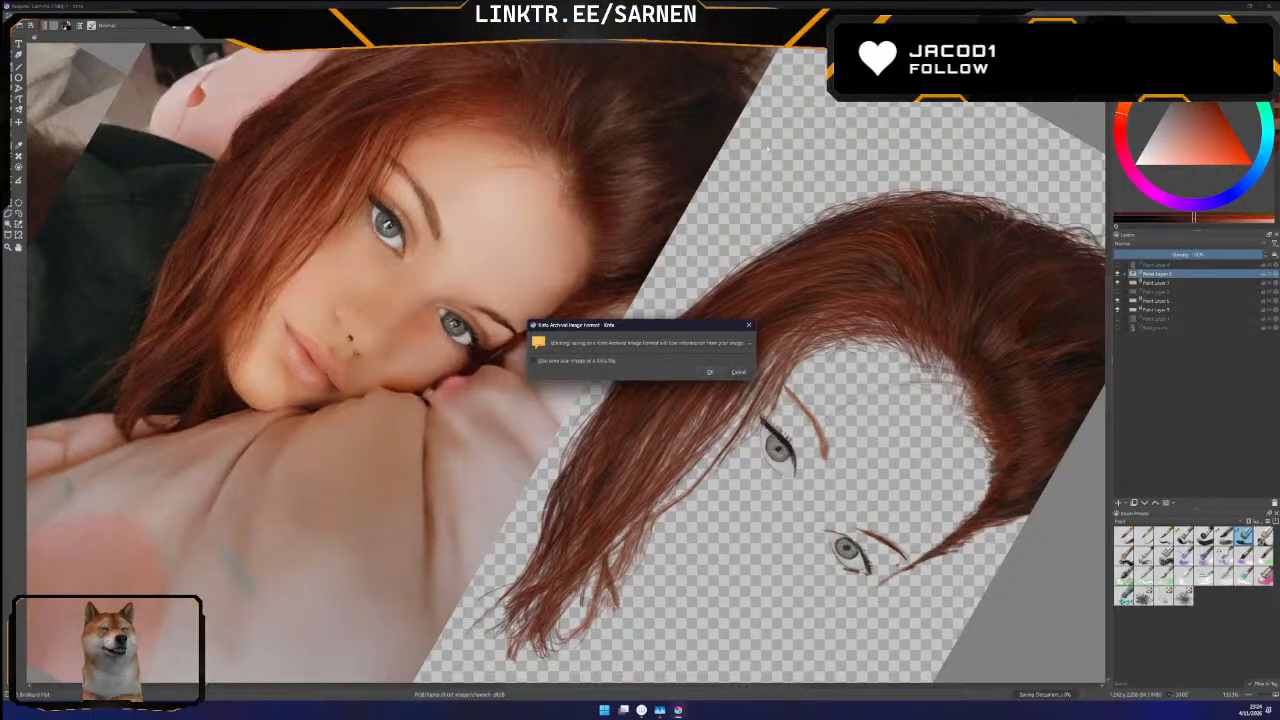
key("Return")
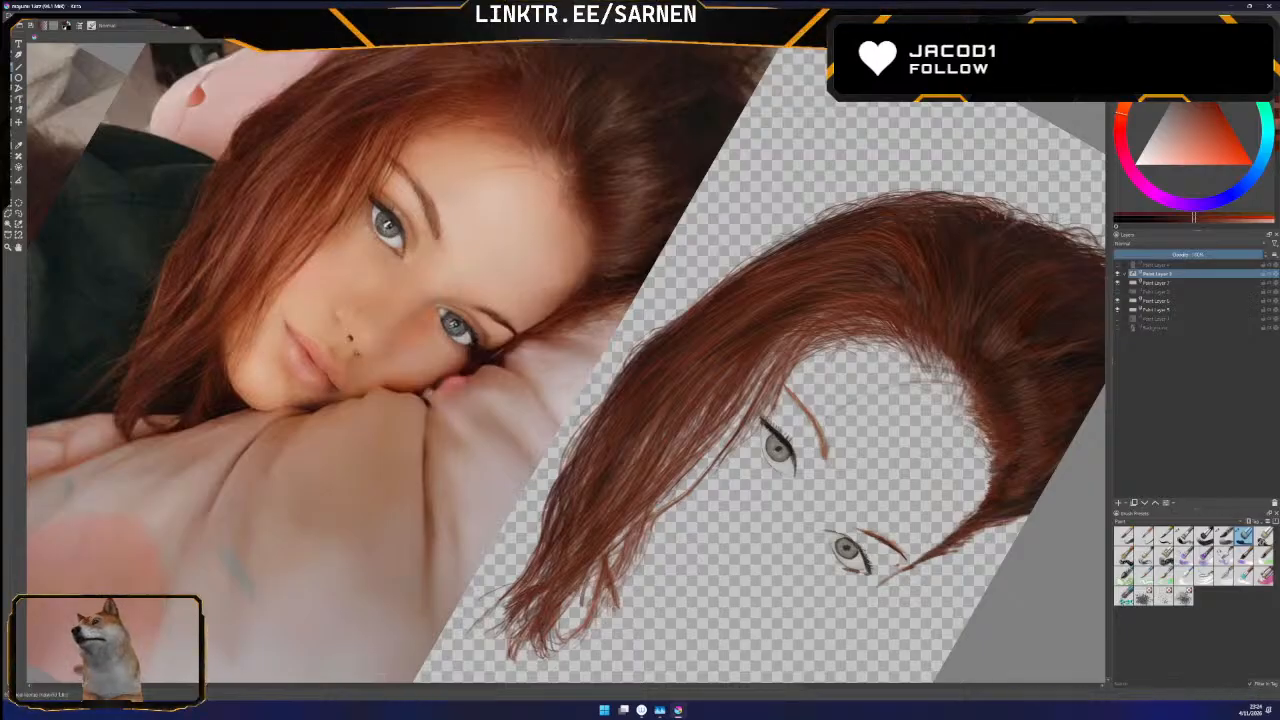